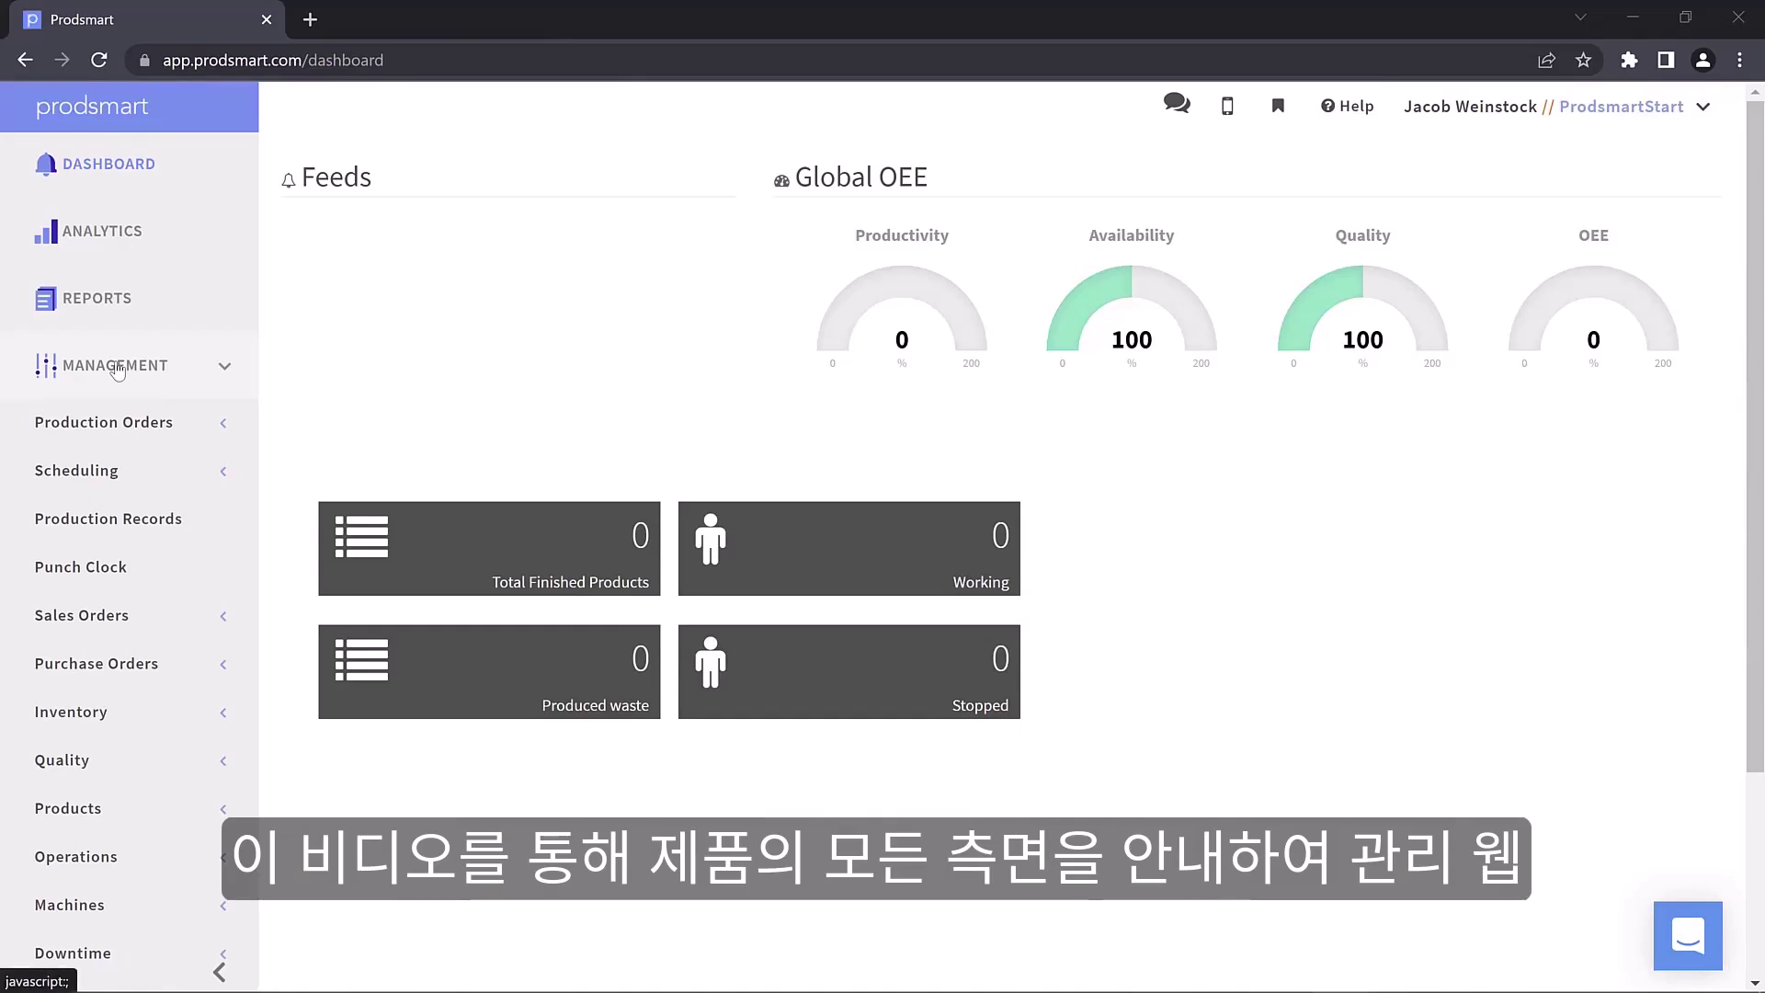
Step: View the Production Orders, Scheduling, Products and Machines pages of the management area
{"action": "left_click", "coordinate": [126, 429]}
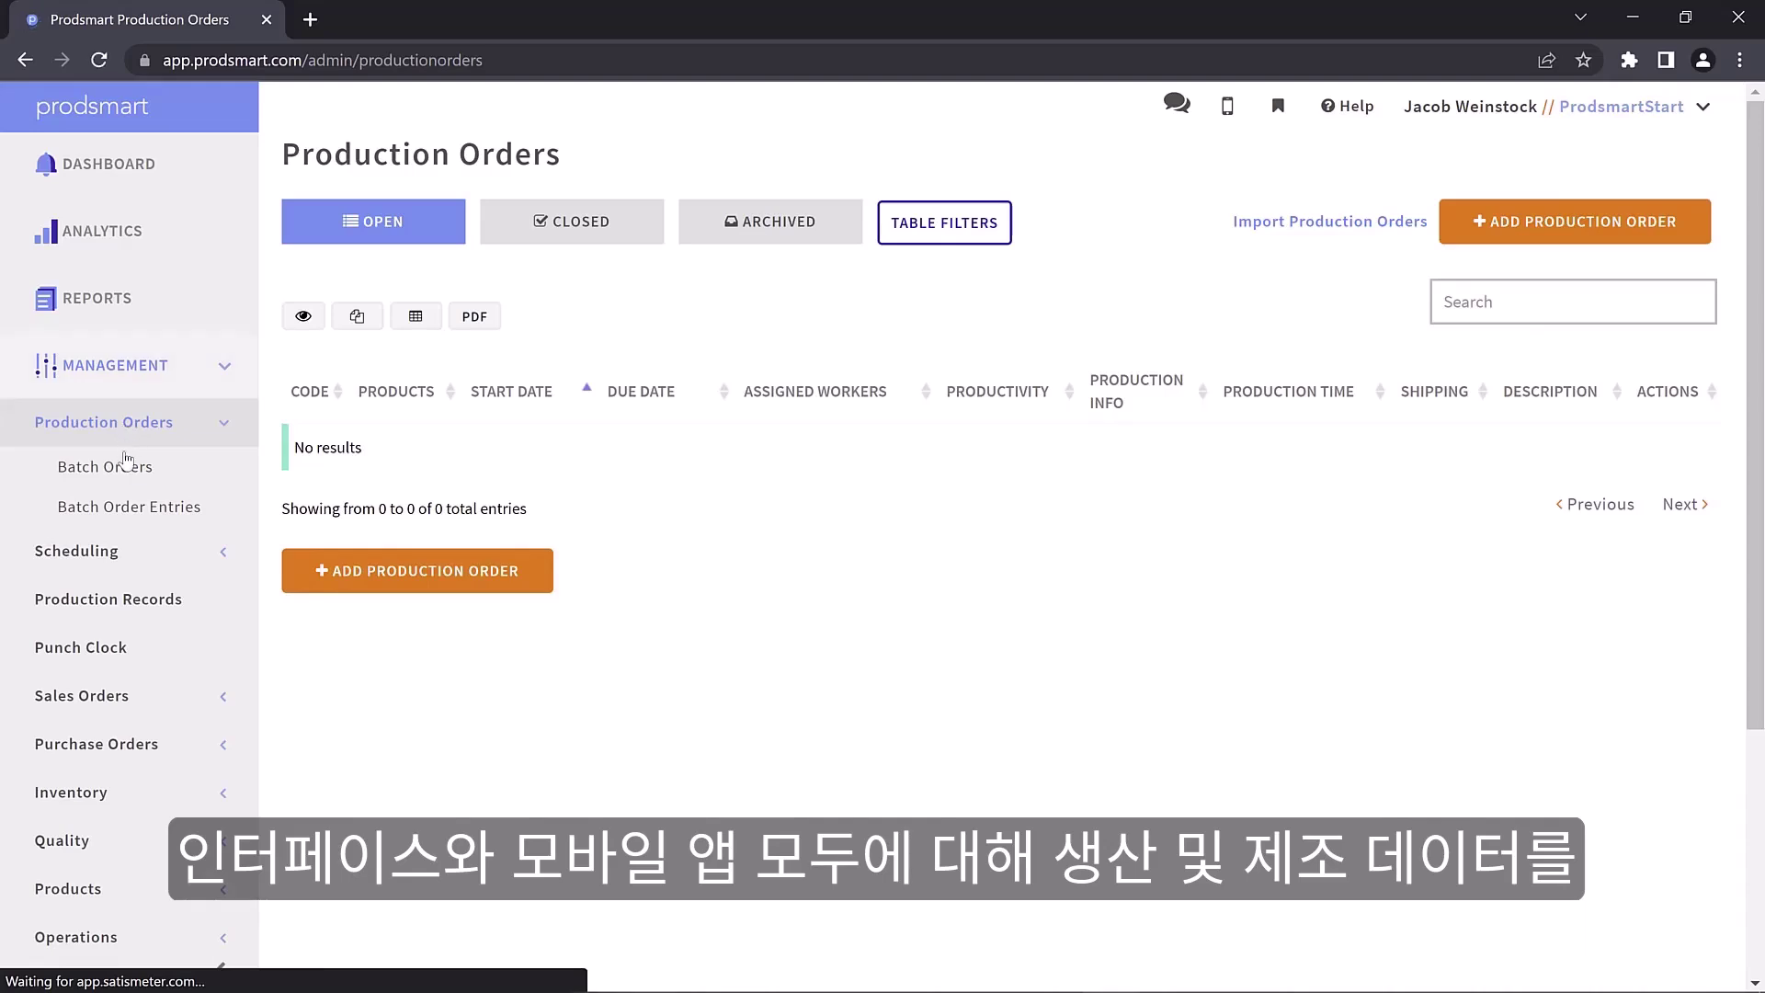
{"action": "left_click", "coordinate": [101, 554]}
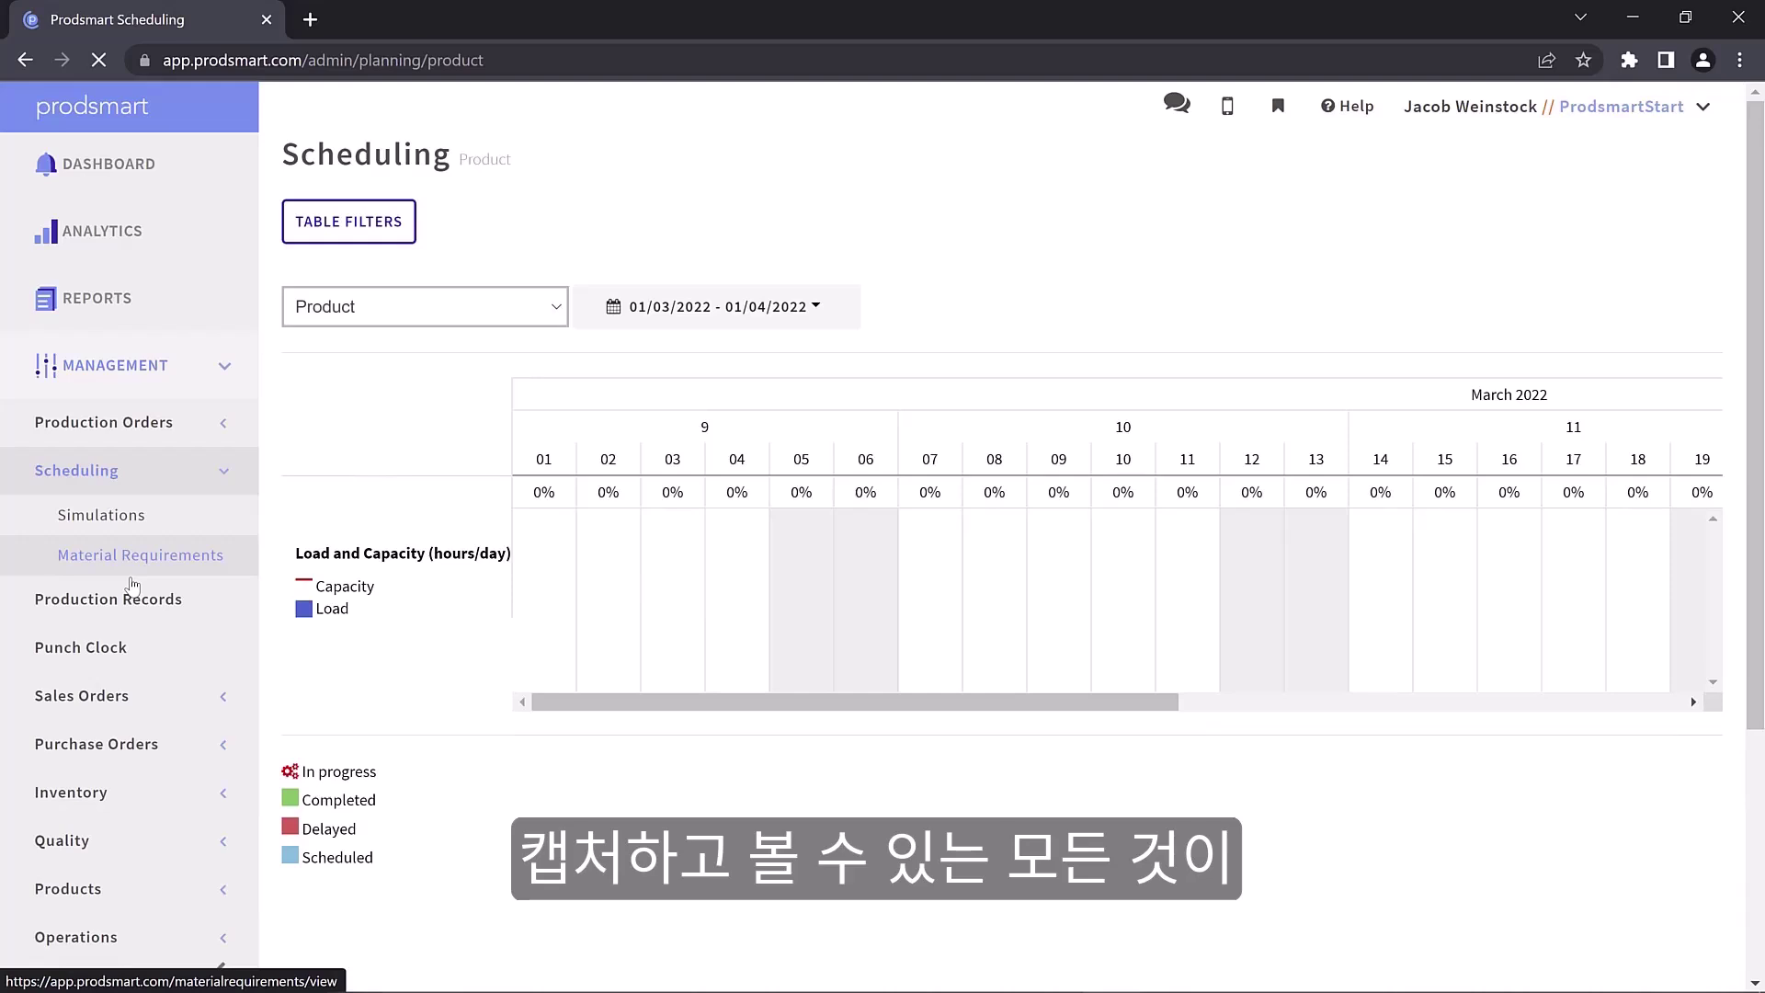
{"action": "left_click", "coordinate": [97, 906]}
{"action": "scroll", "coordinate": [111, 727], "scroll_direction": "down", "scroll_amount": 4}
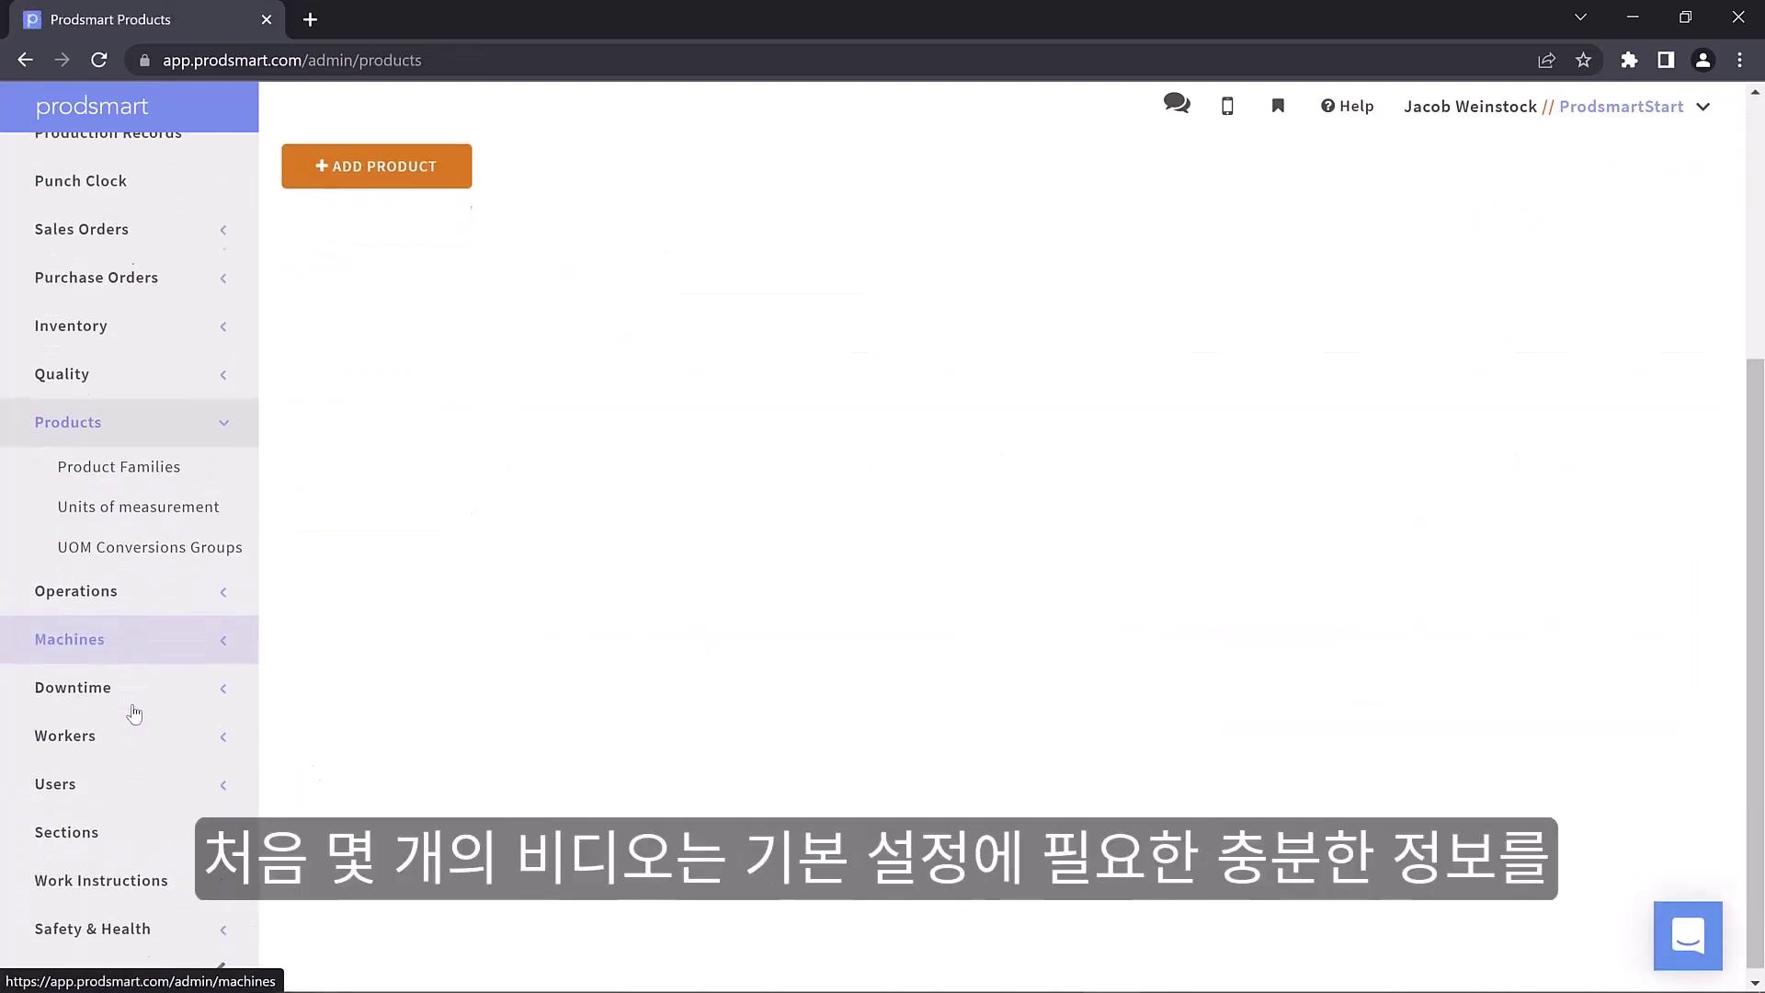
{"action": "left_click", "coordinate": [99, 631]}
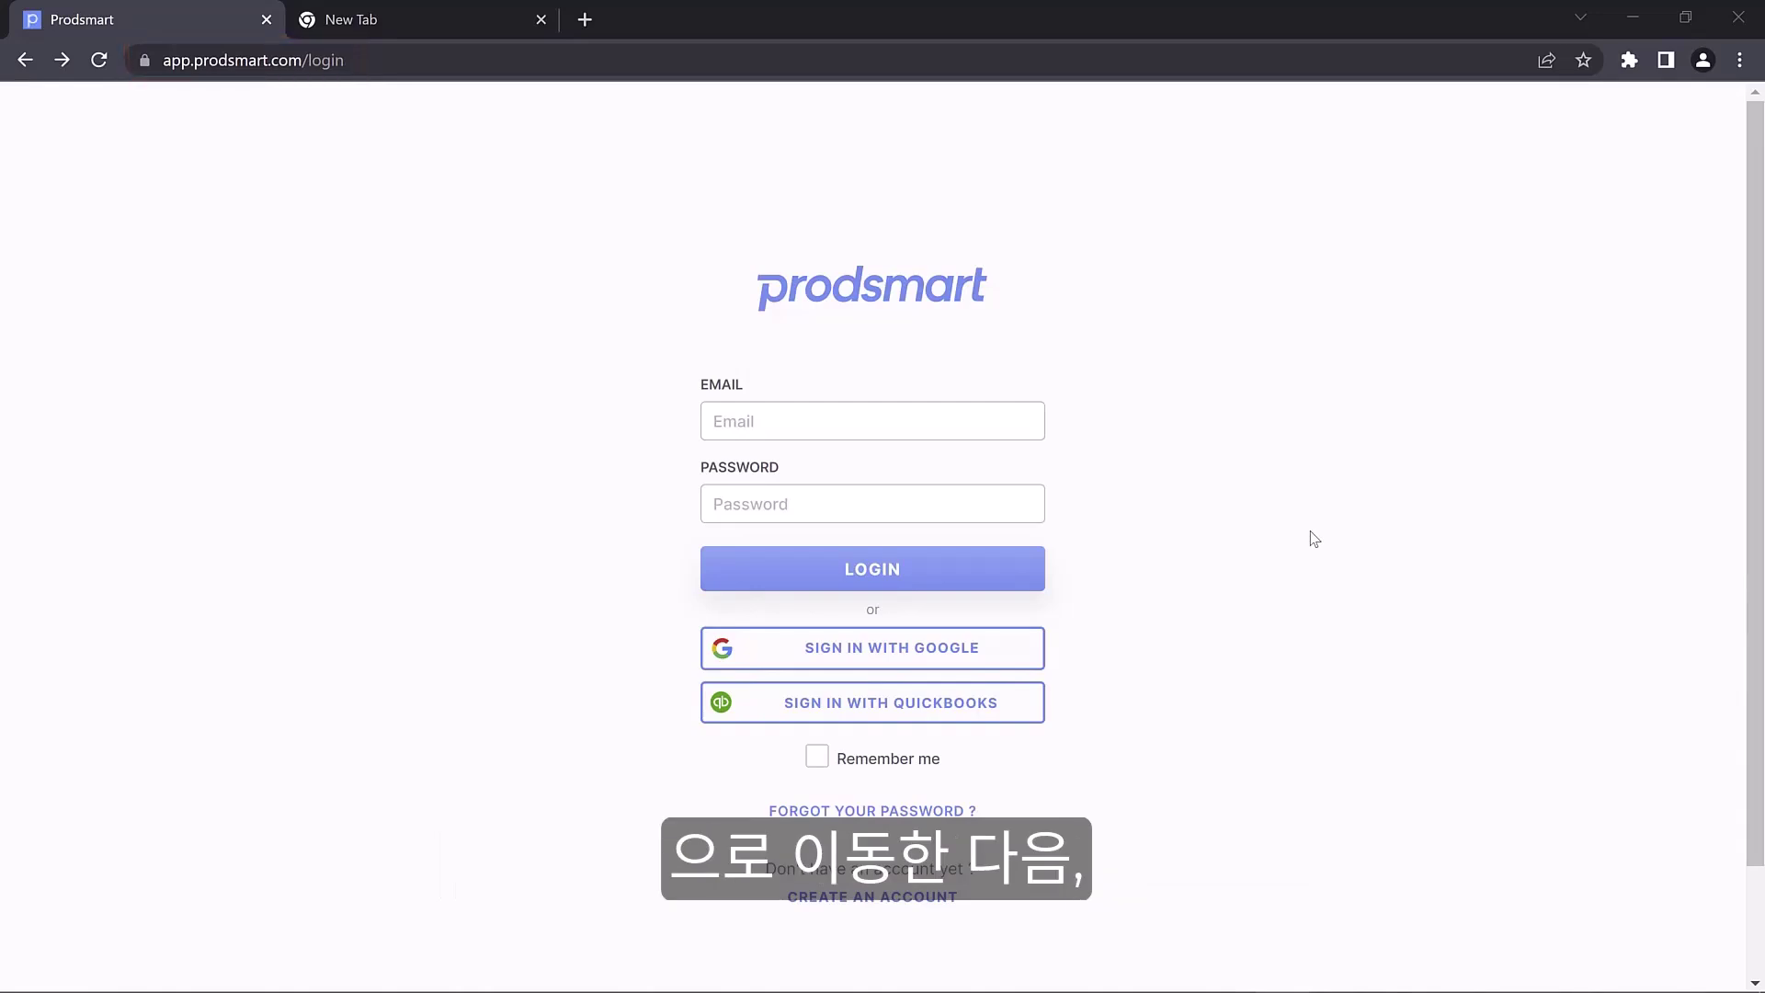
Step: Fill in the account sign-up form with name, e-mail and phone, company Prodsmart, role Production manager, sector Other and company size 51-100
{"action": "left_click", "coordinate": [838, 898]}
{"action": "type", "text": "Joe Bloggs"}
{"action": "left_click", "coordinate": [674, 608]}
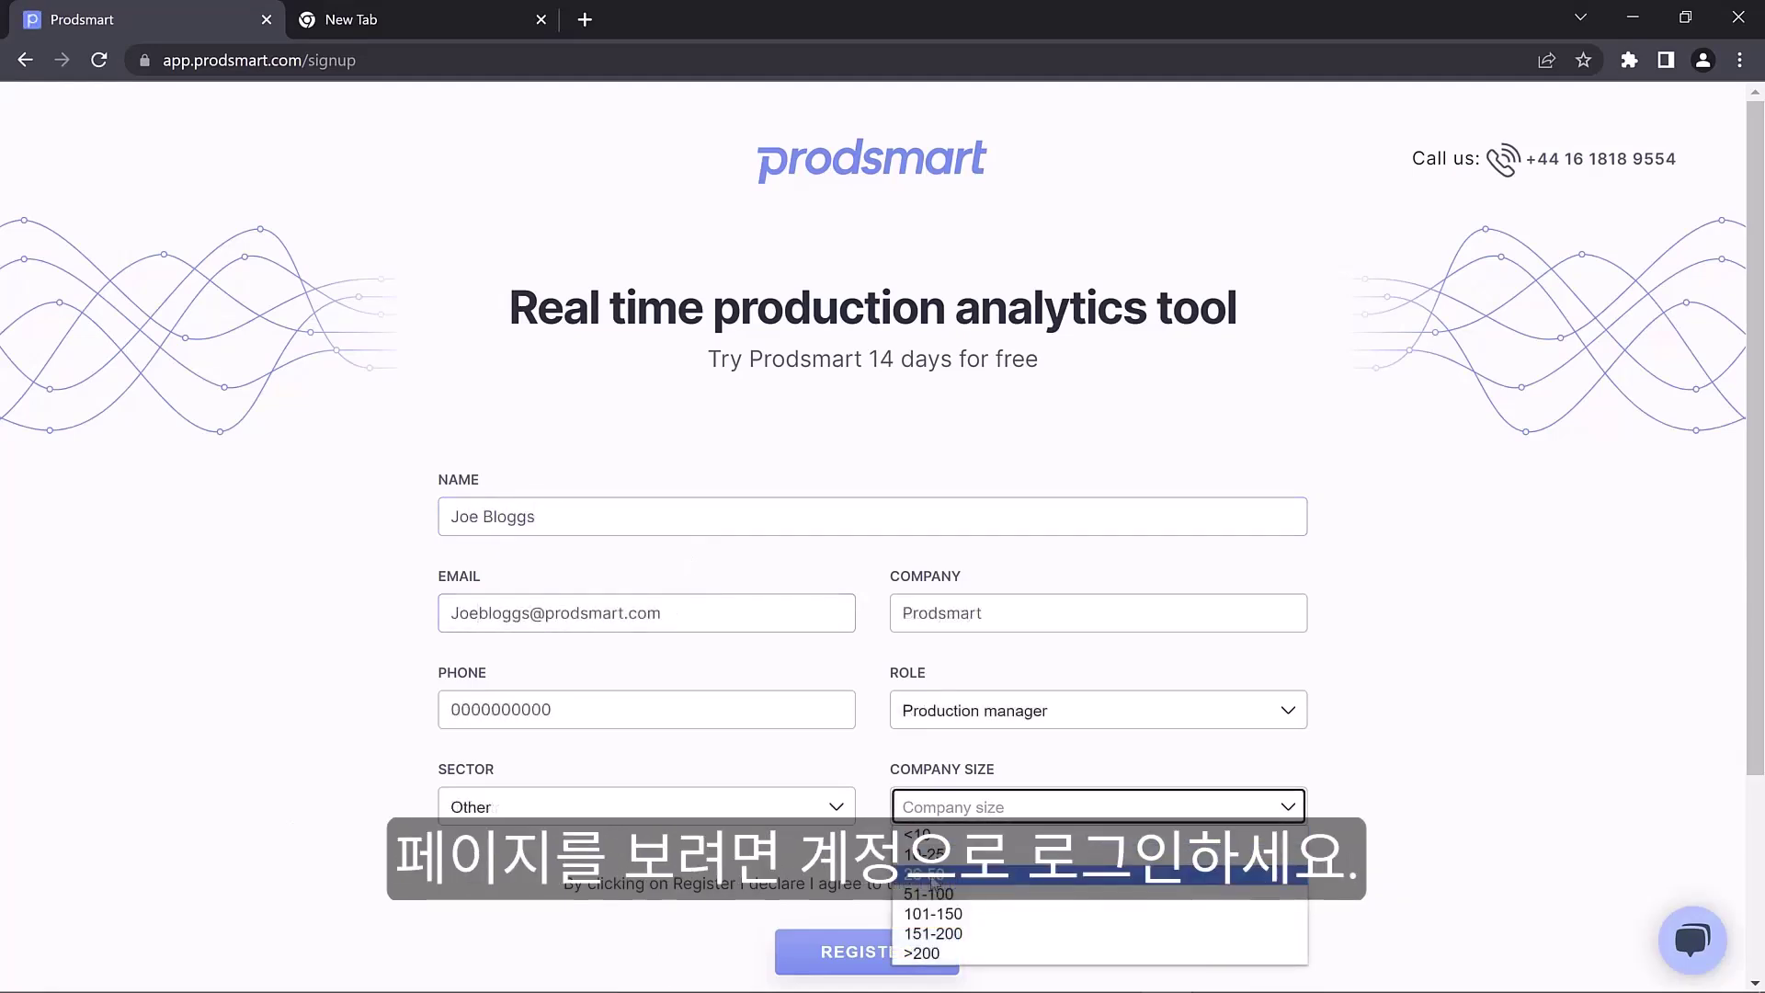
{"action": "left_click", "coordinate": [929, 894]}
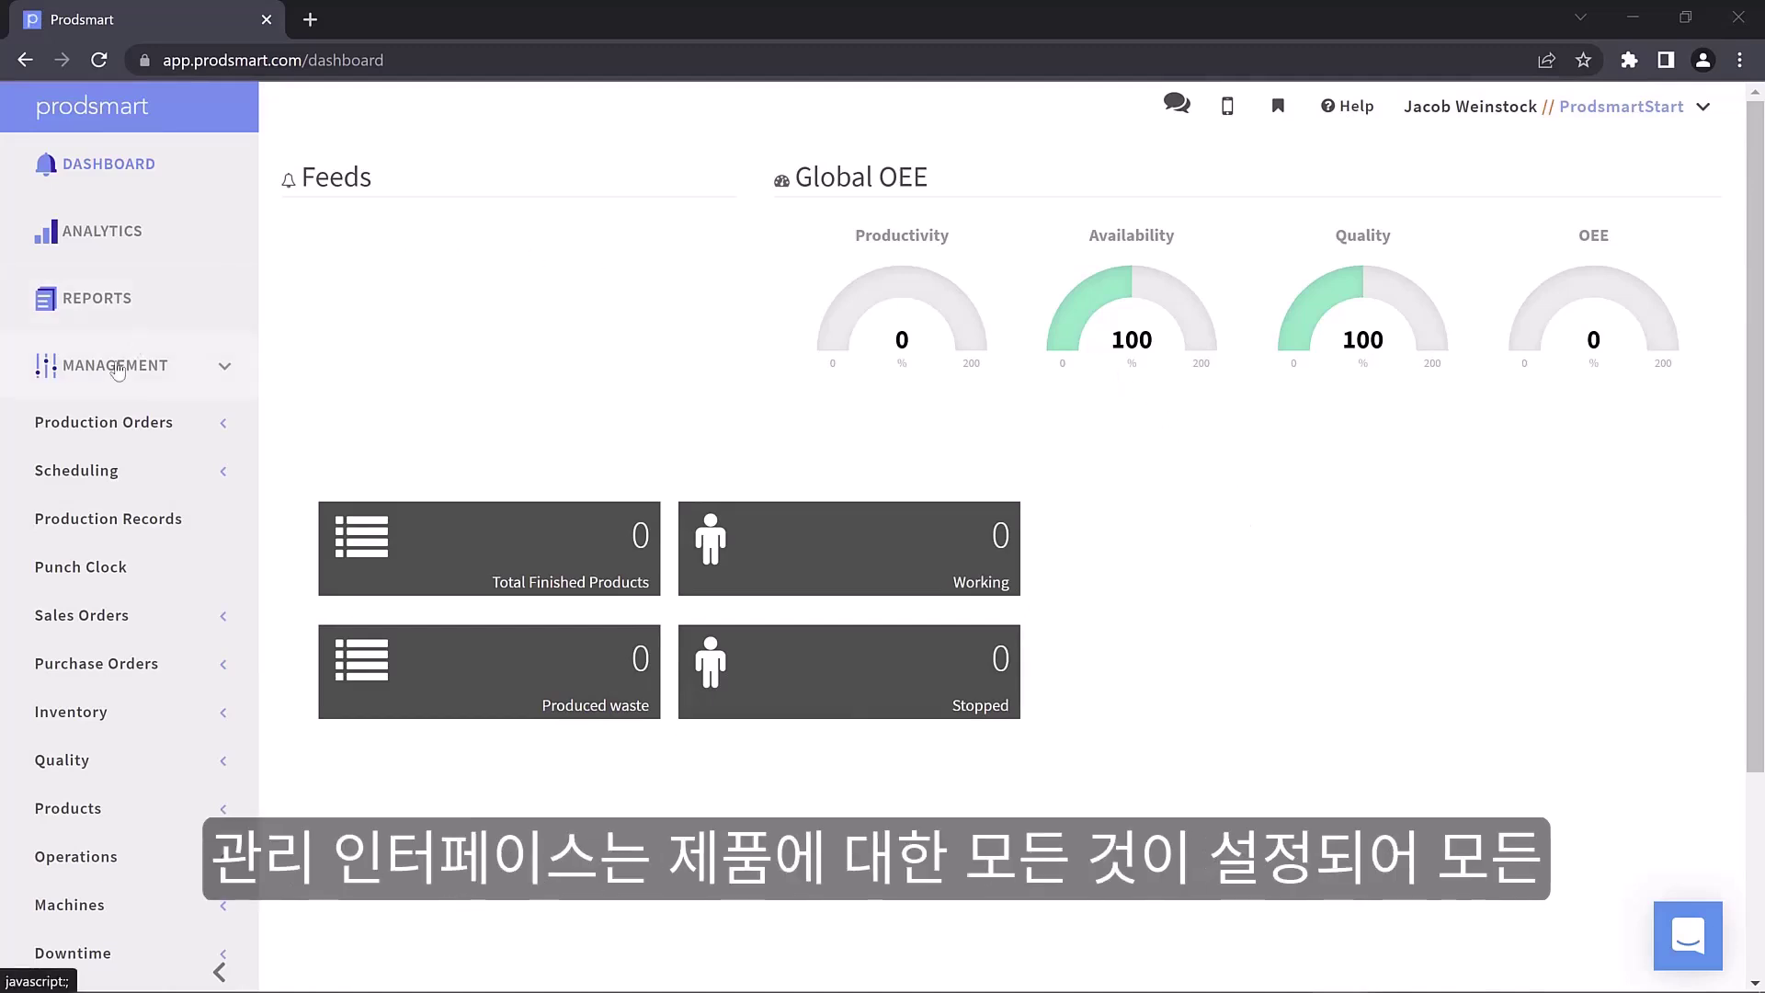
Step: Go through the management pages for production orders, scheduling and products, ending on the machines list
{"action": "left_click", "coordinate": [126, 426]}
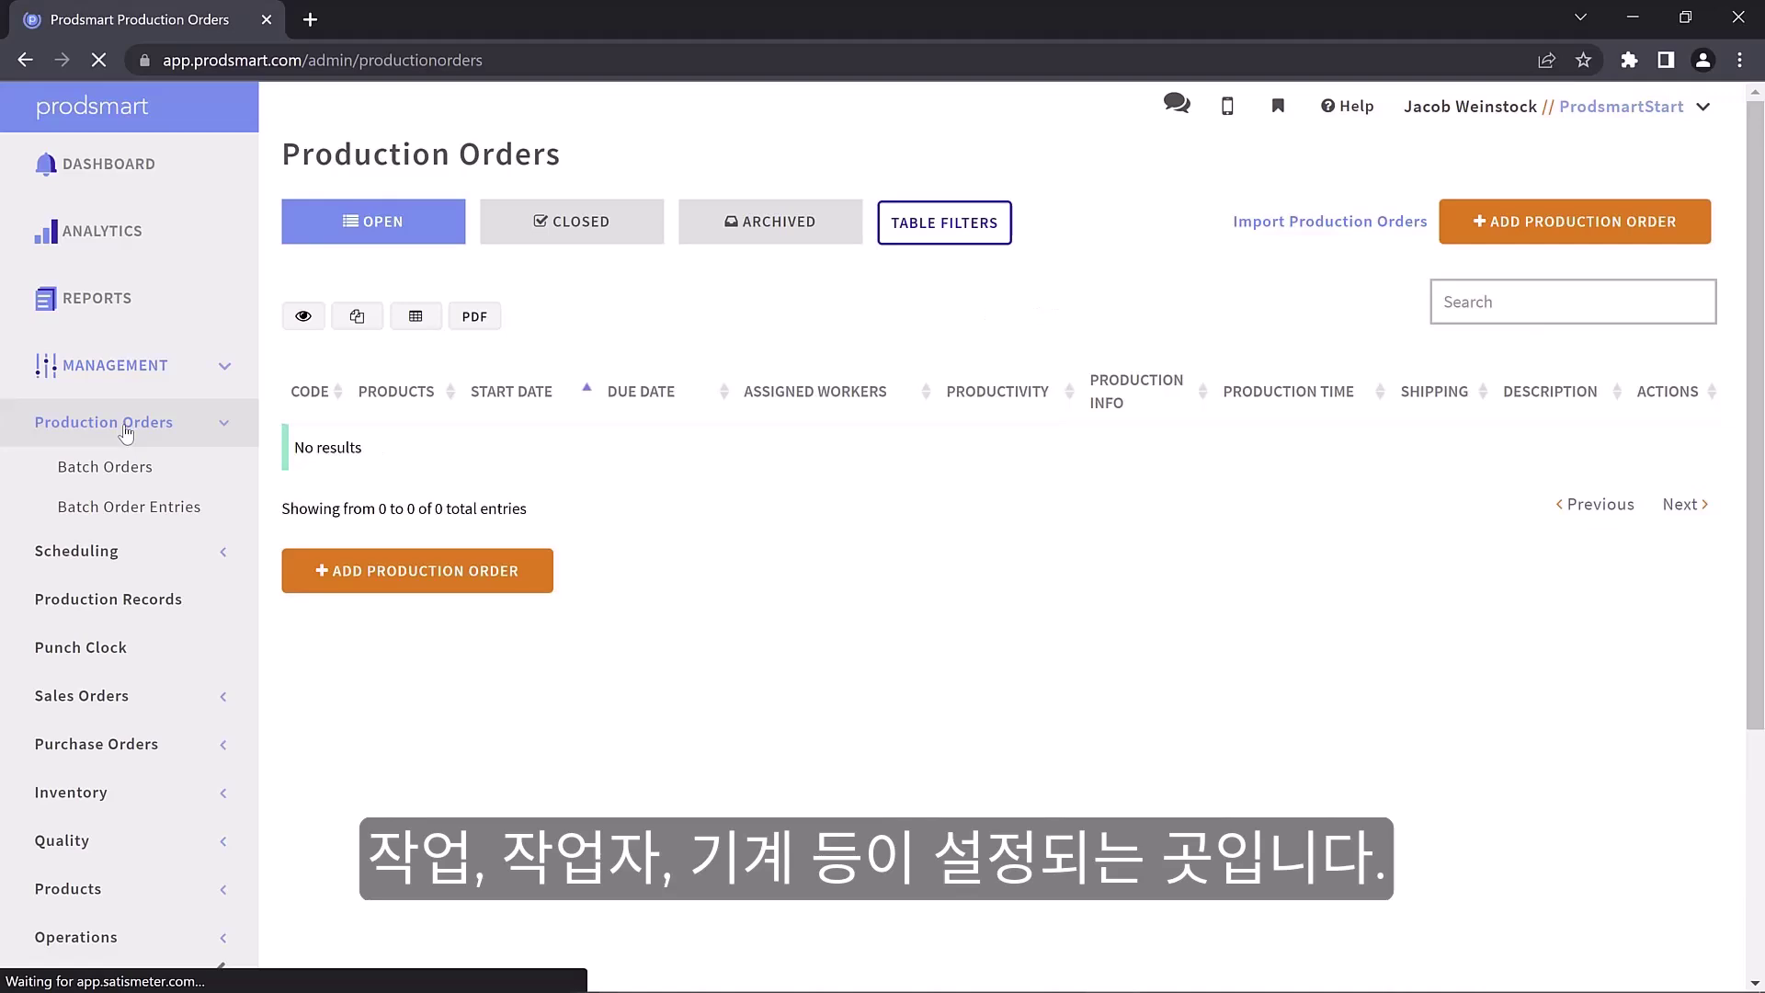
{"action": "left_click", "coordinate": [102, 551]}
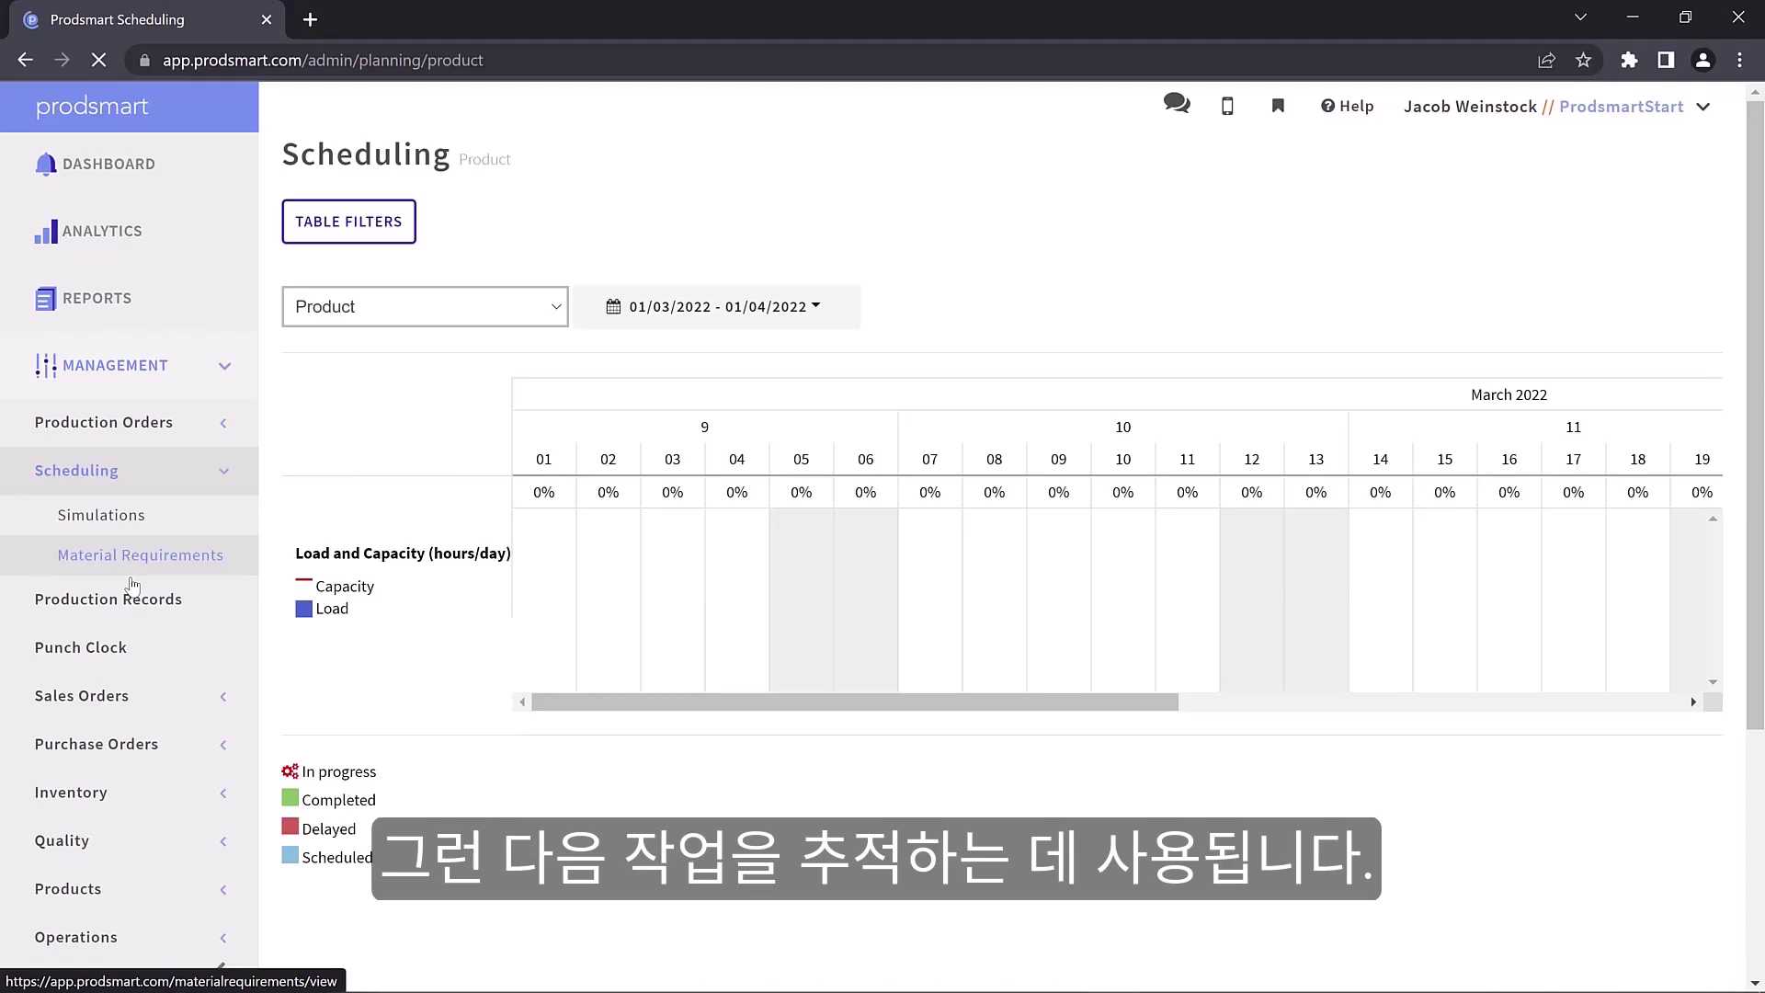
{"action": "left_click", "coordinate": [88, 892]}
{"action": "scroll", "coordinate": [115, 835], "scroll_direction": "down", "scroll_amount": 4}
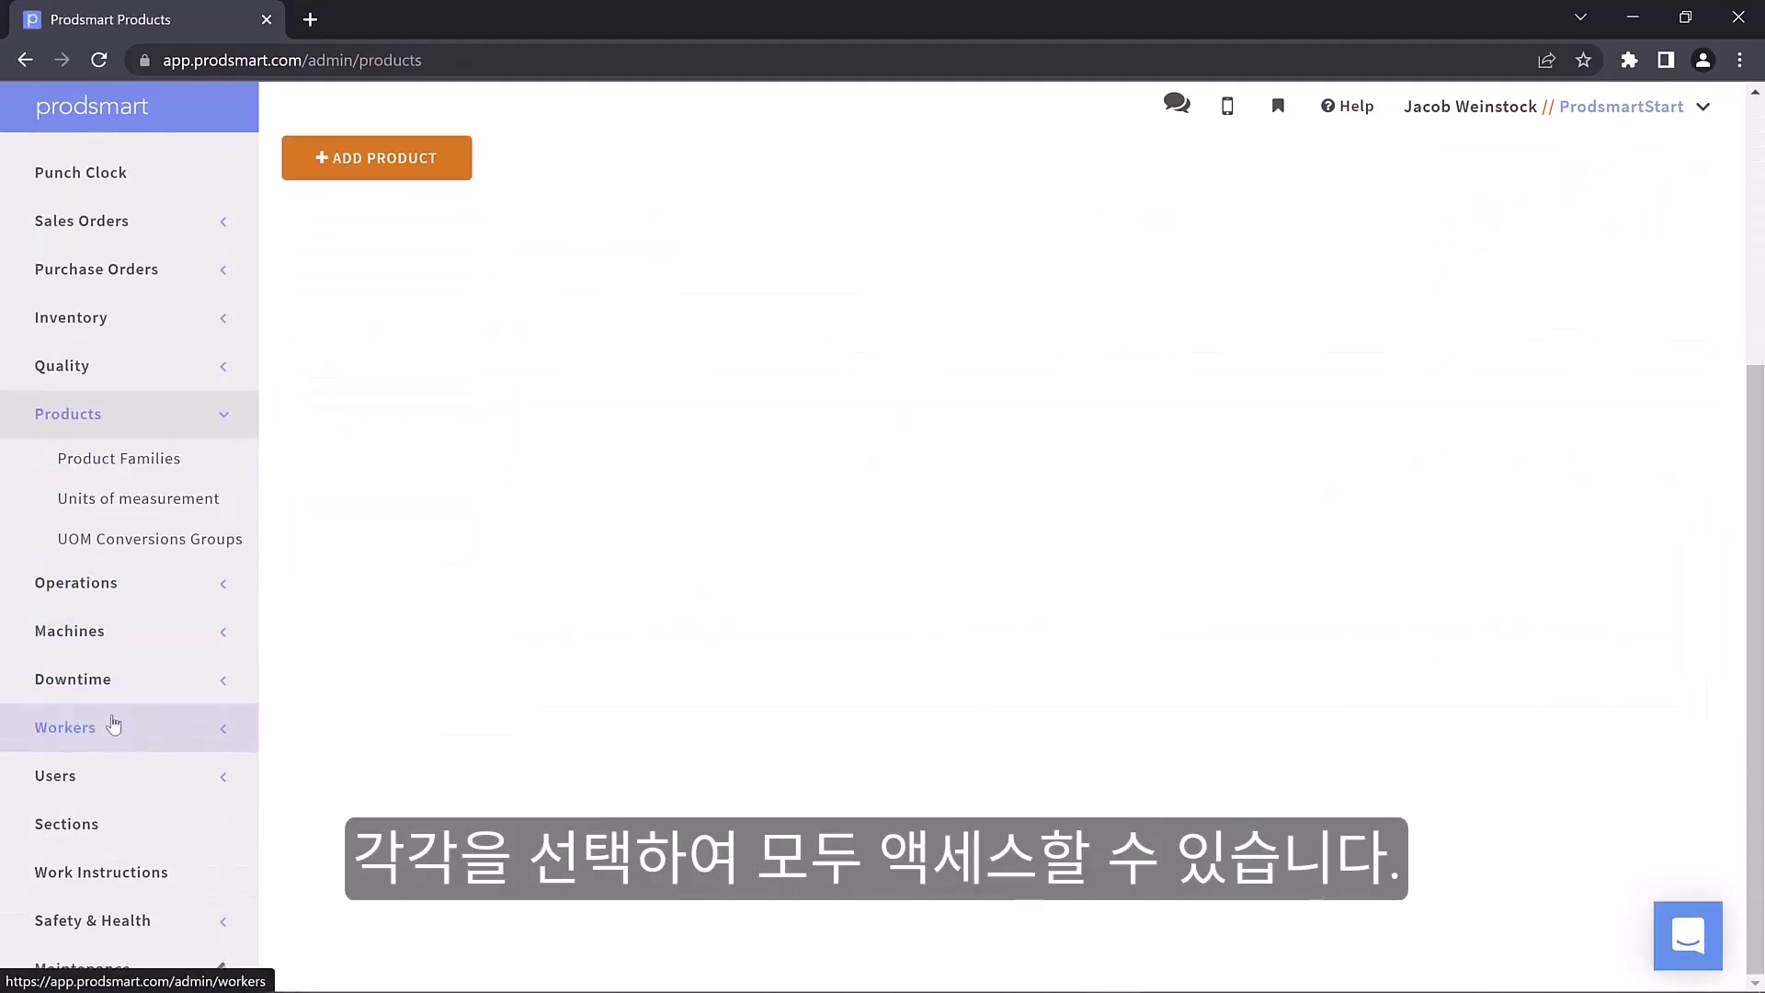
{"action": "left_click", "coordinate": [91, 629]}
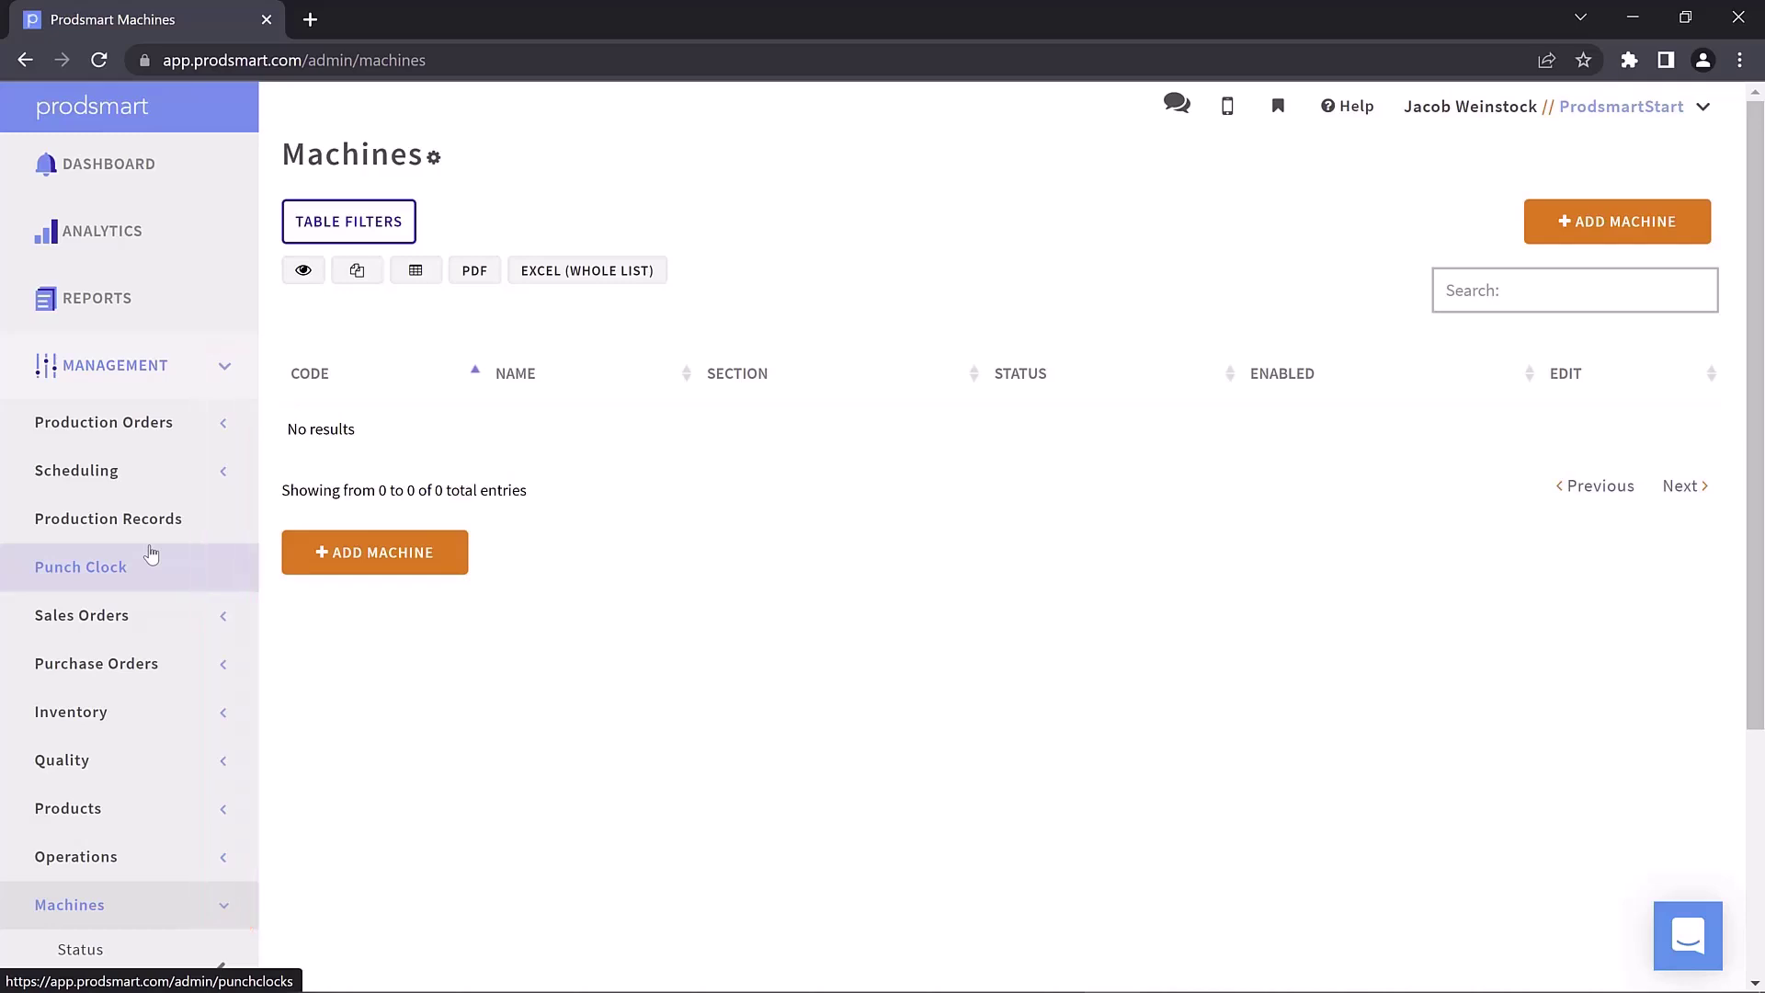
Step: View the Dashboard, the Analytics graphs and the Reports page
{"action": "left_click", "coordinate": [117, 160]}
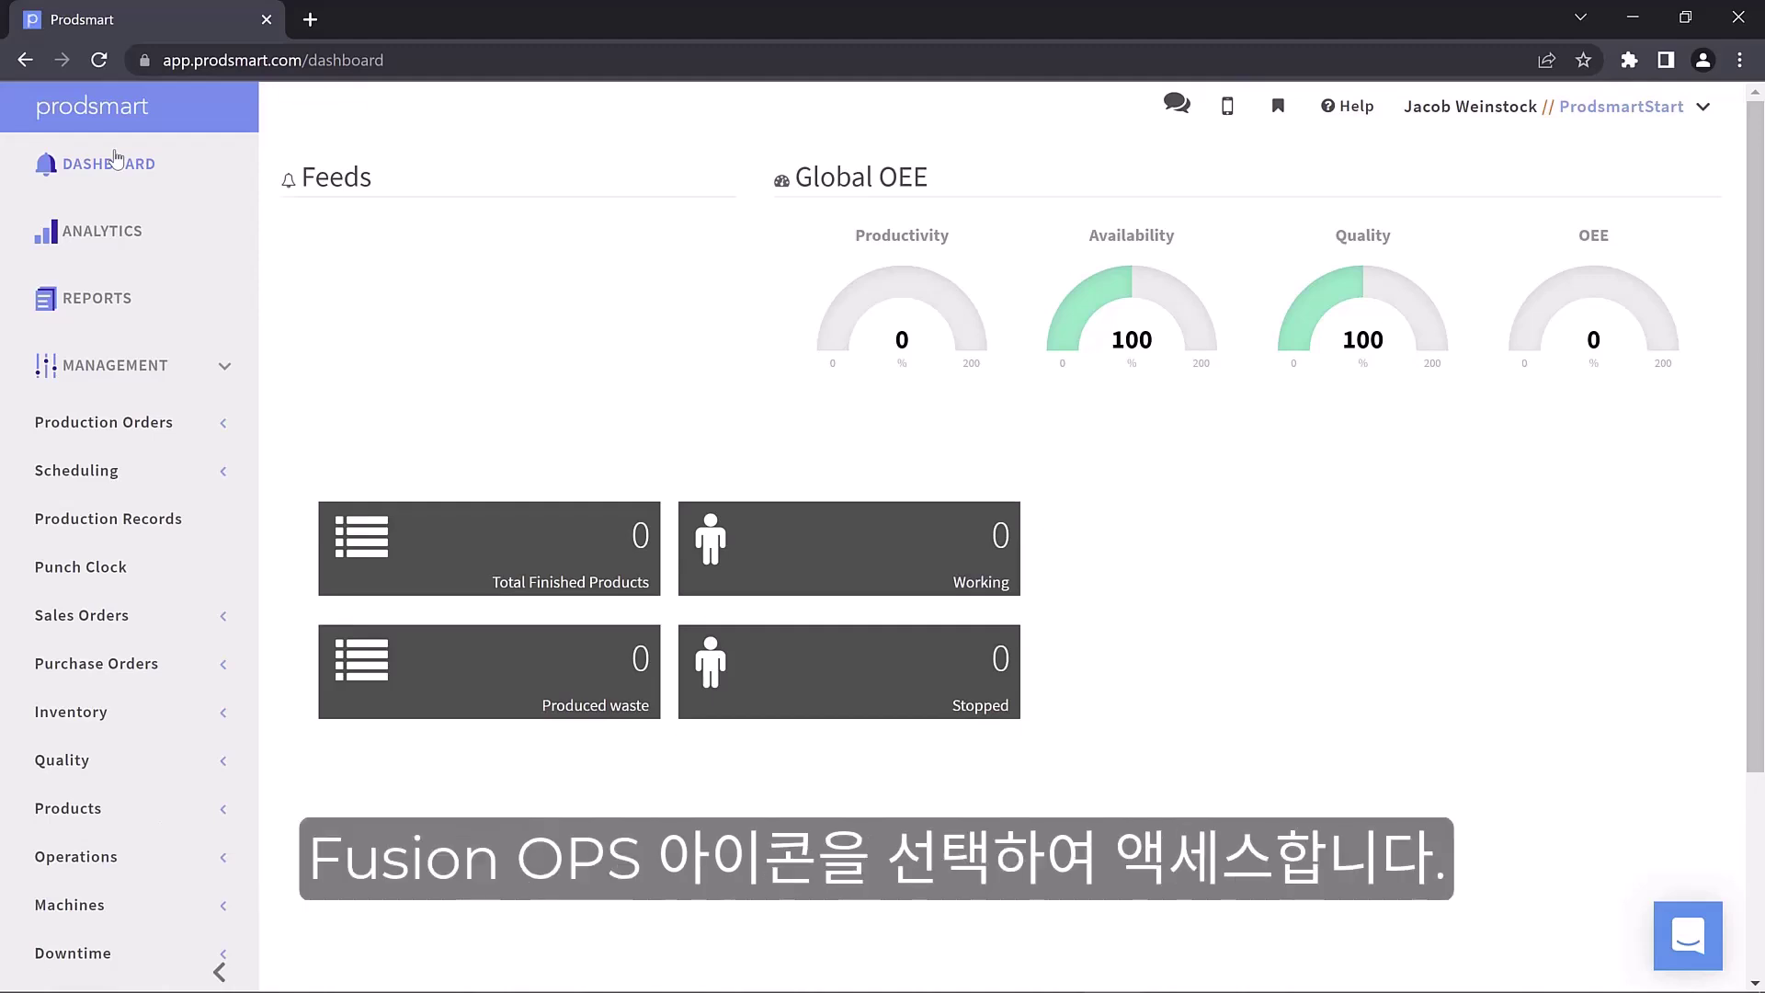
{"action": "left_click", "coordinate": [116, 219]}
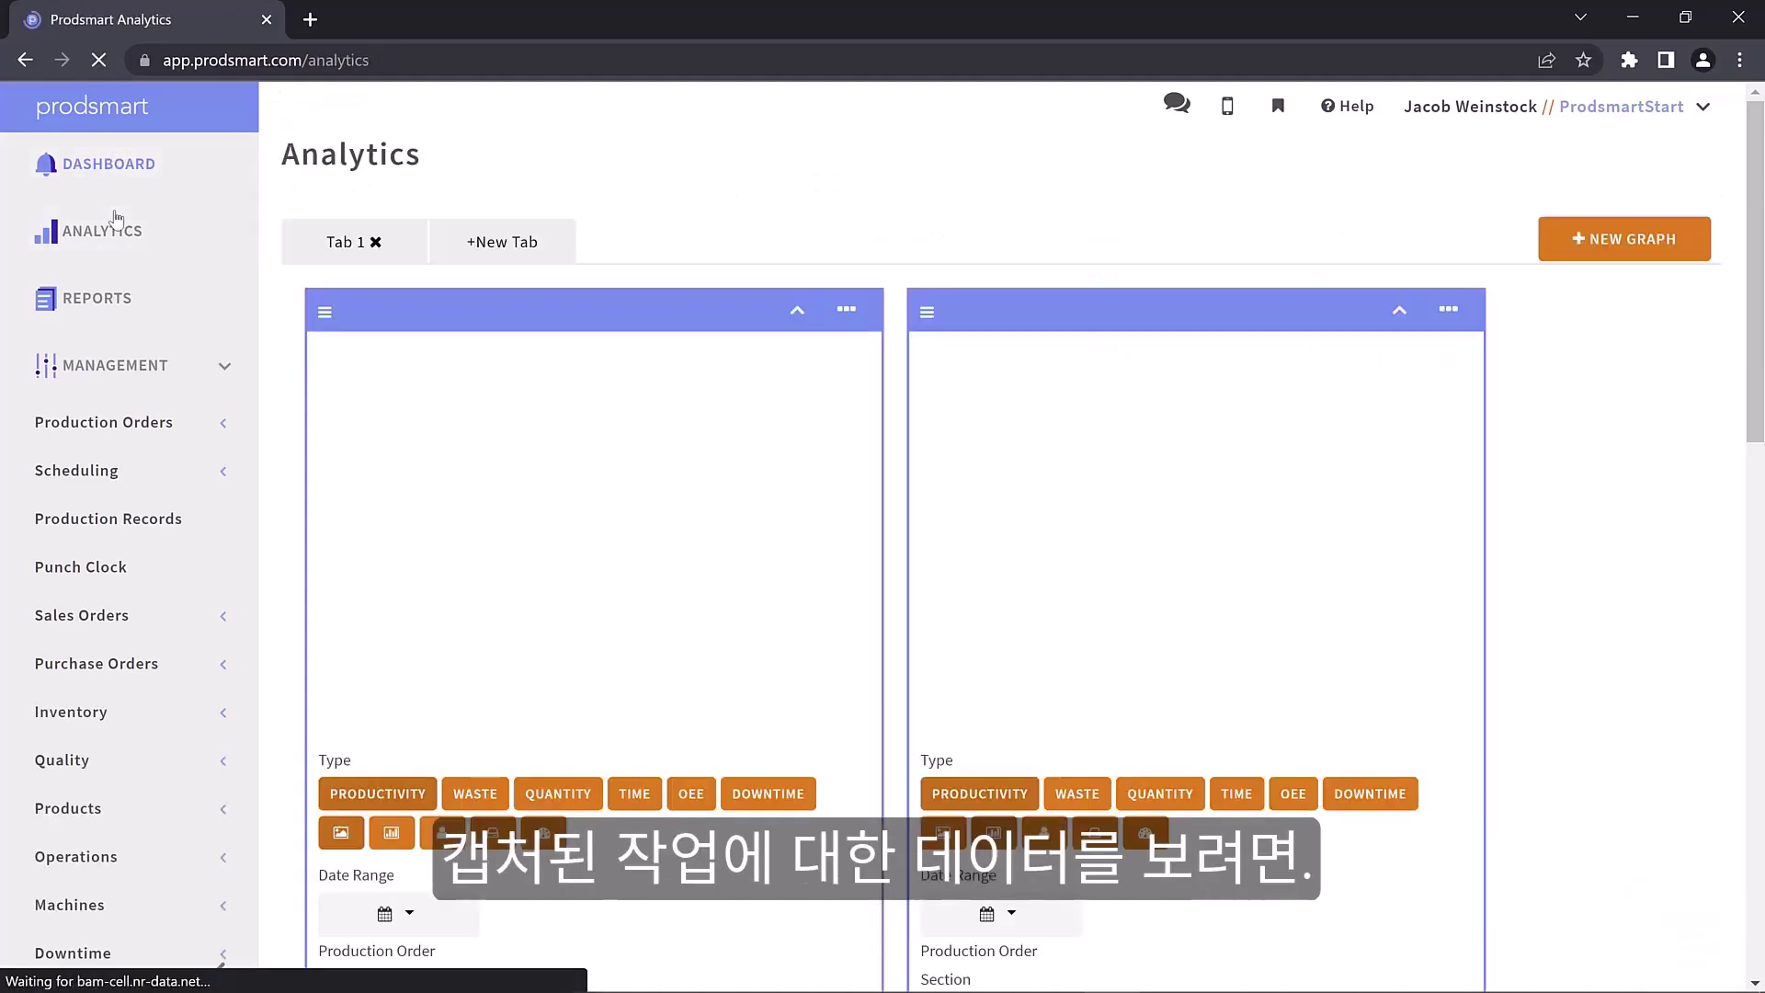
{"action": "left_click", "coordinate": [111, 311]}
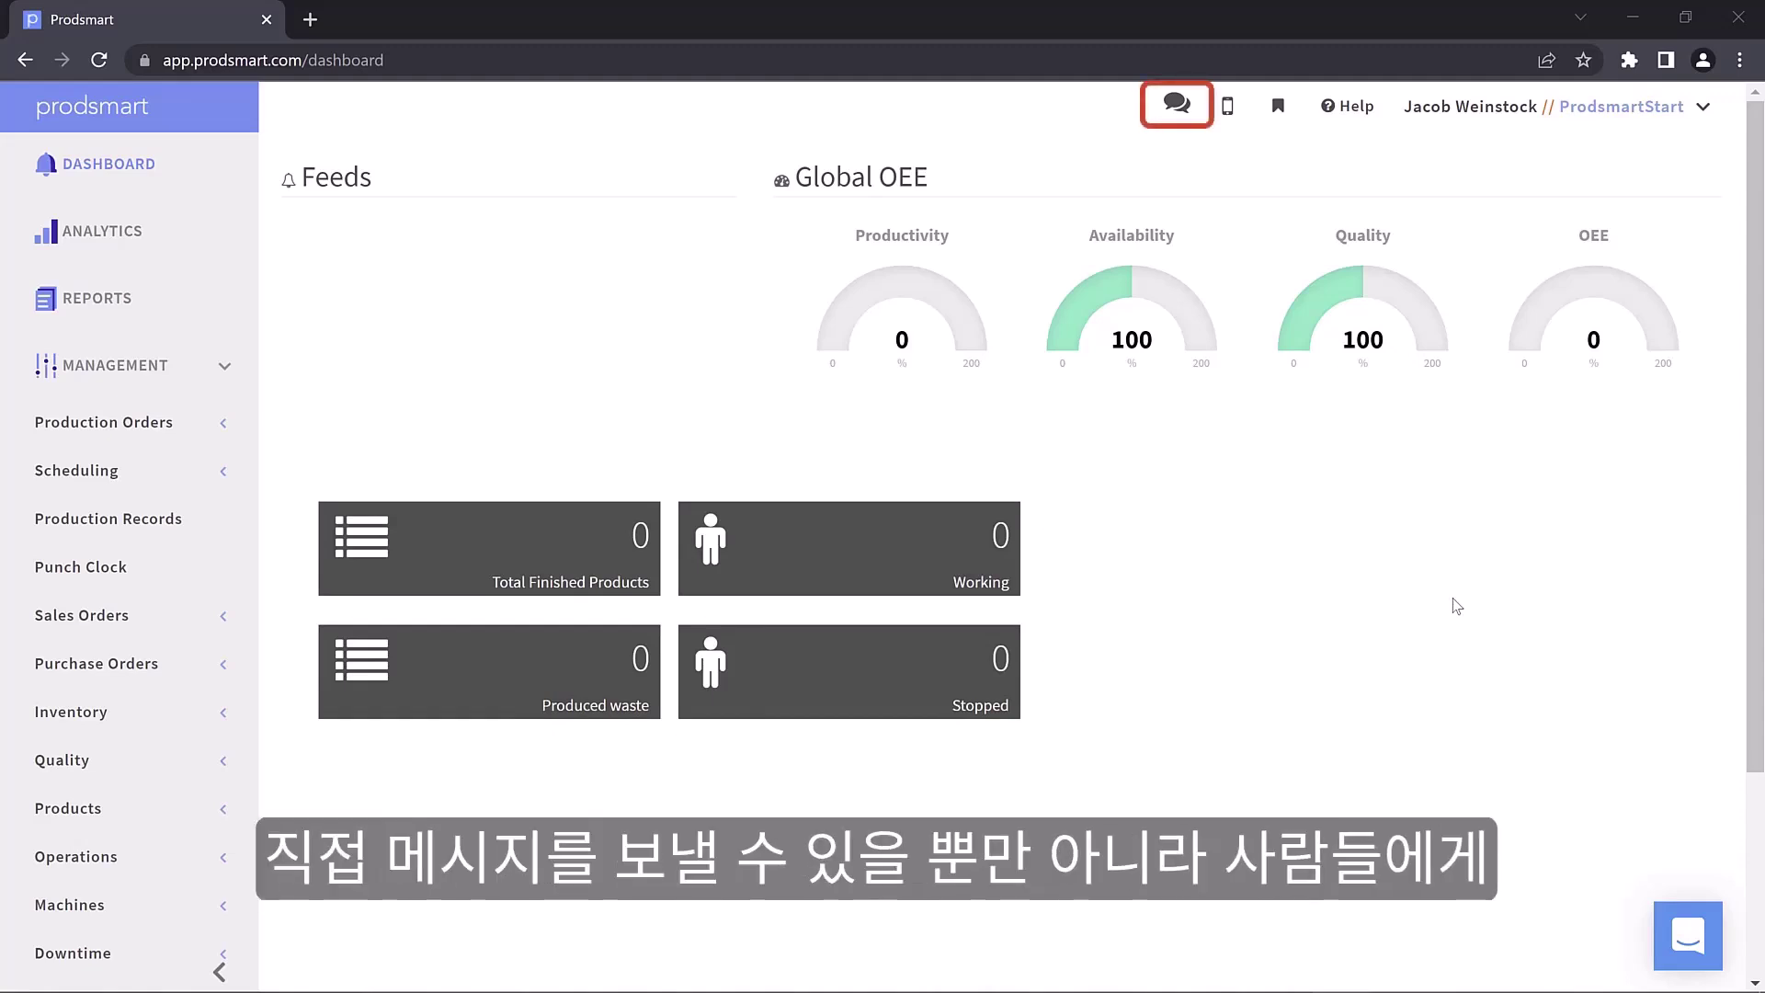
Step: Open the chat and send the message "Hello" in the general channel
{"action": "left_click", "coordinate": [1171, 108]}
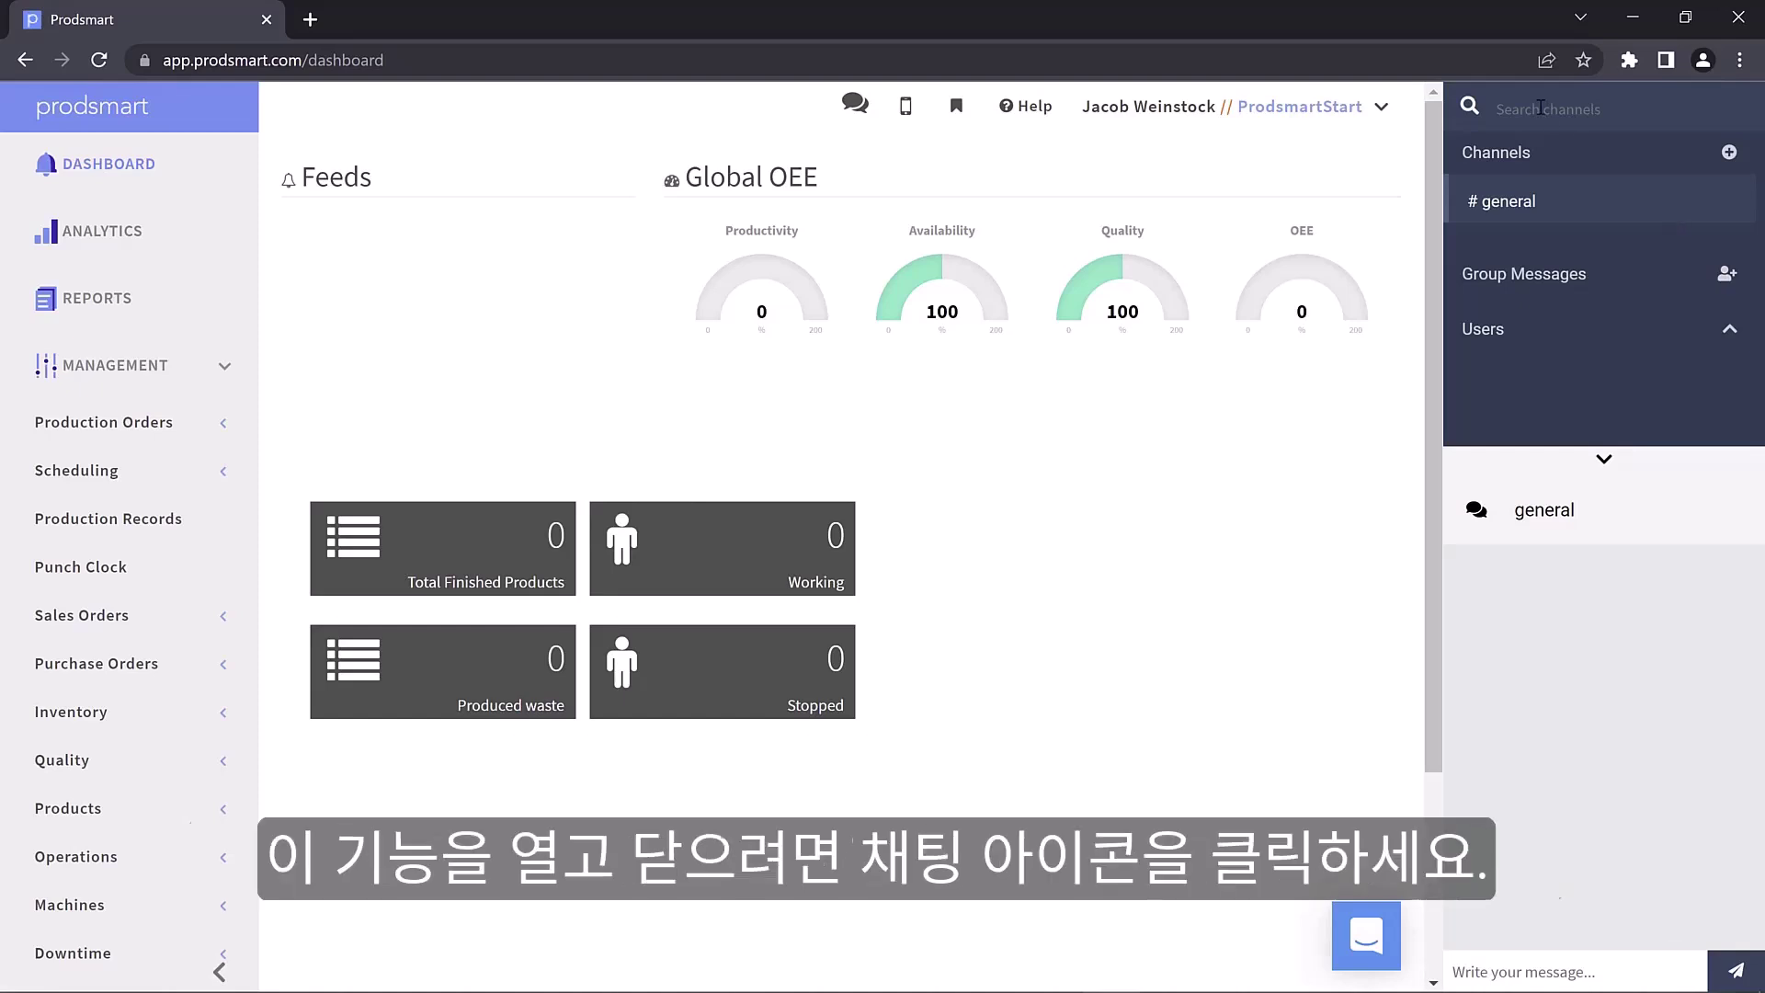
{"action": "left_click", "coordinate": [1476, 958]}
{"action": "type", "text": "Hello"}
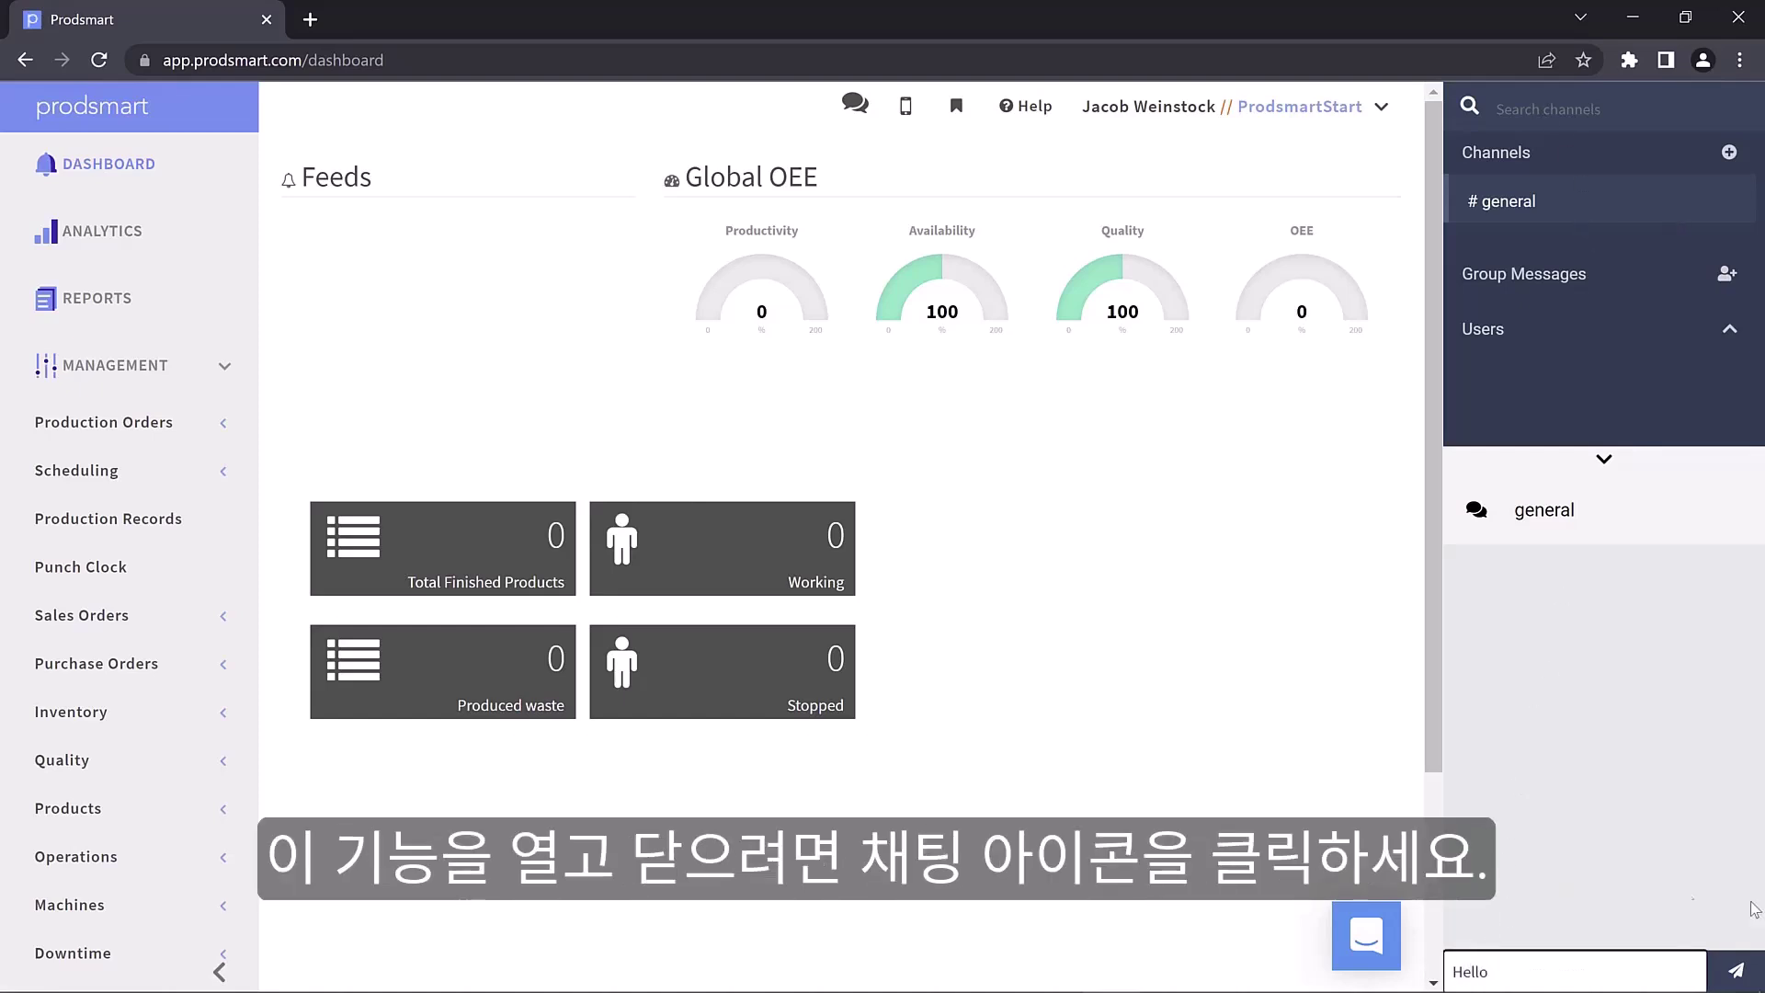
{"action": "left_click", "coordinate": [1736, 971]}
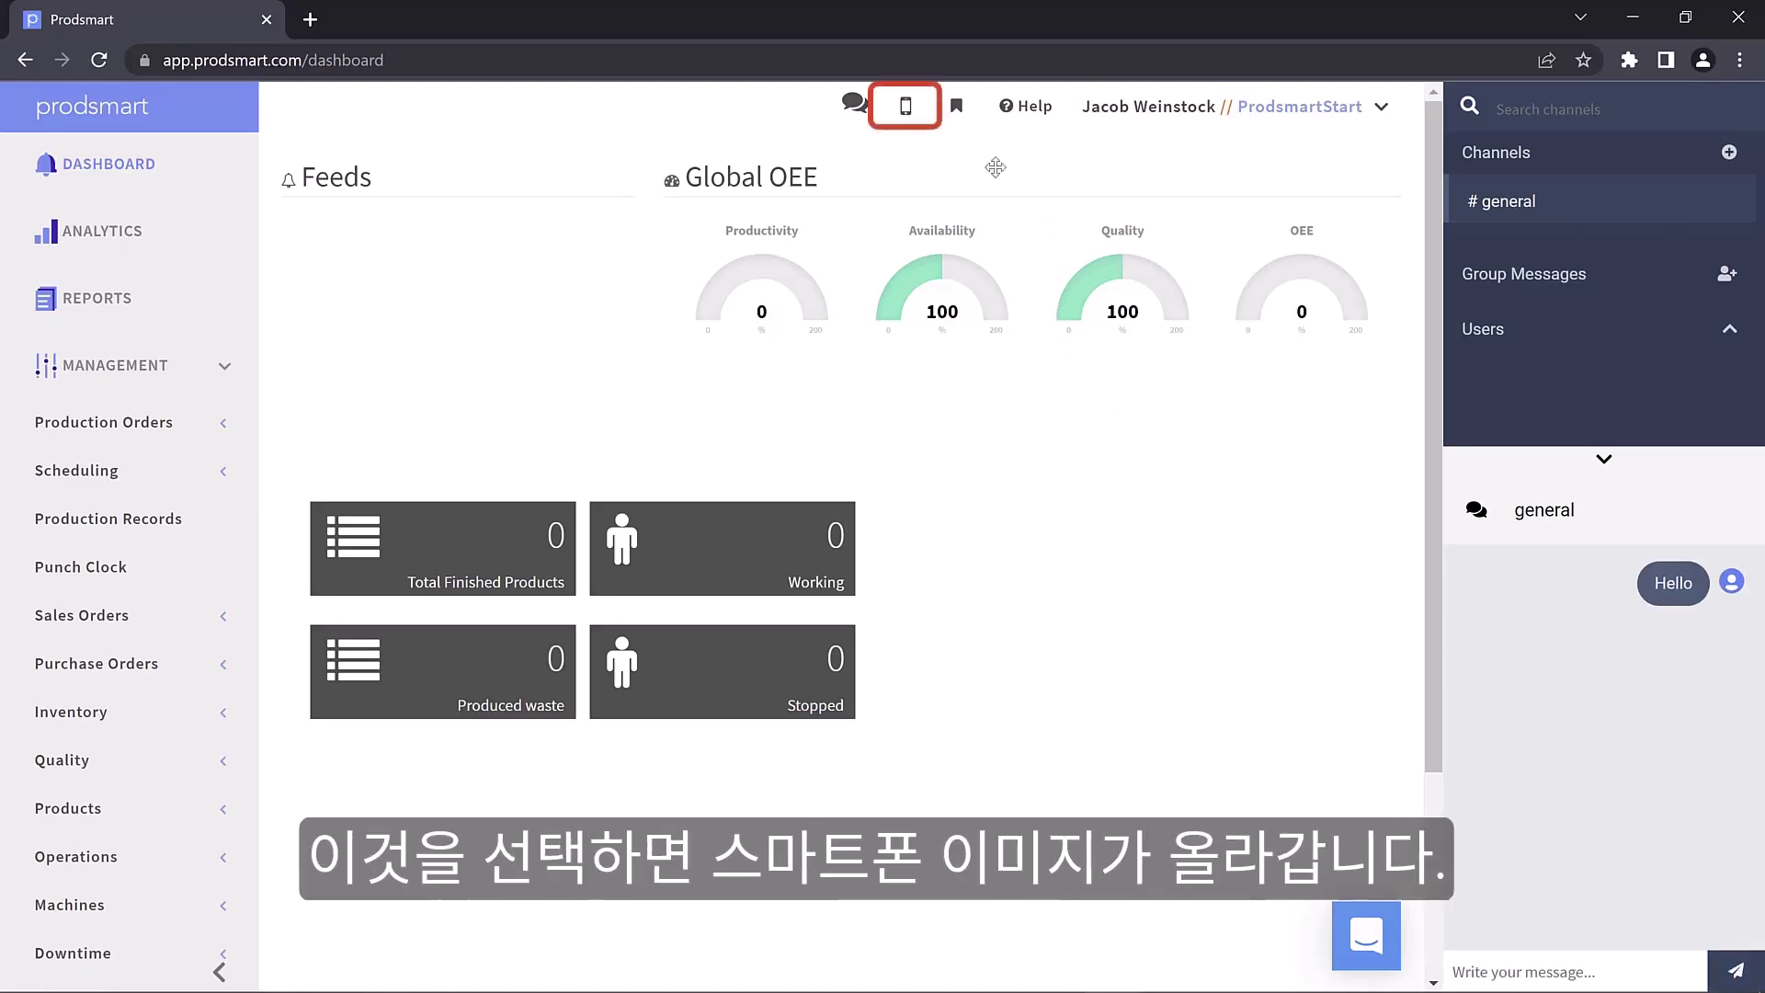
Step: Preview the mobile app on the dashboard, then close both the preview and the chat
{"action": "left_click", "coordinate": [901, 129]}
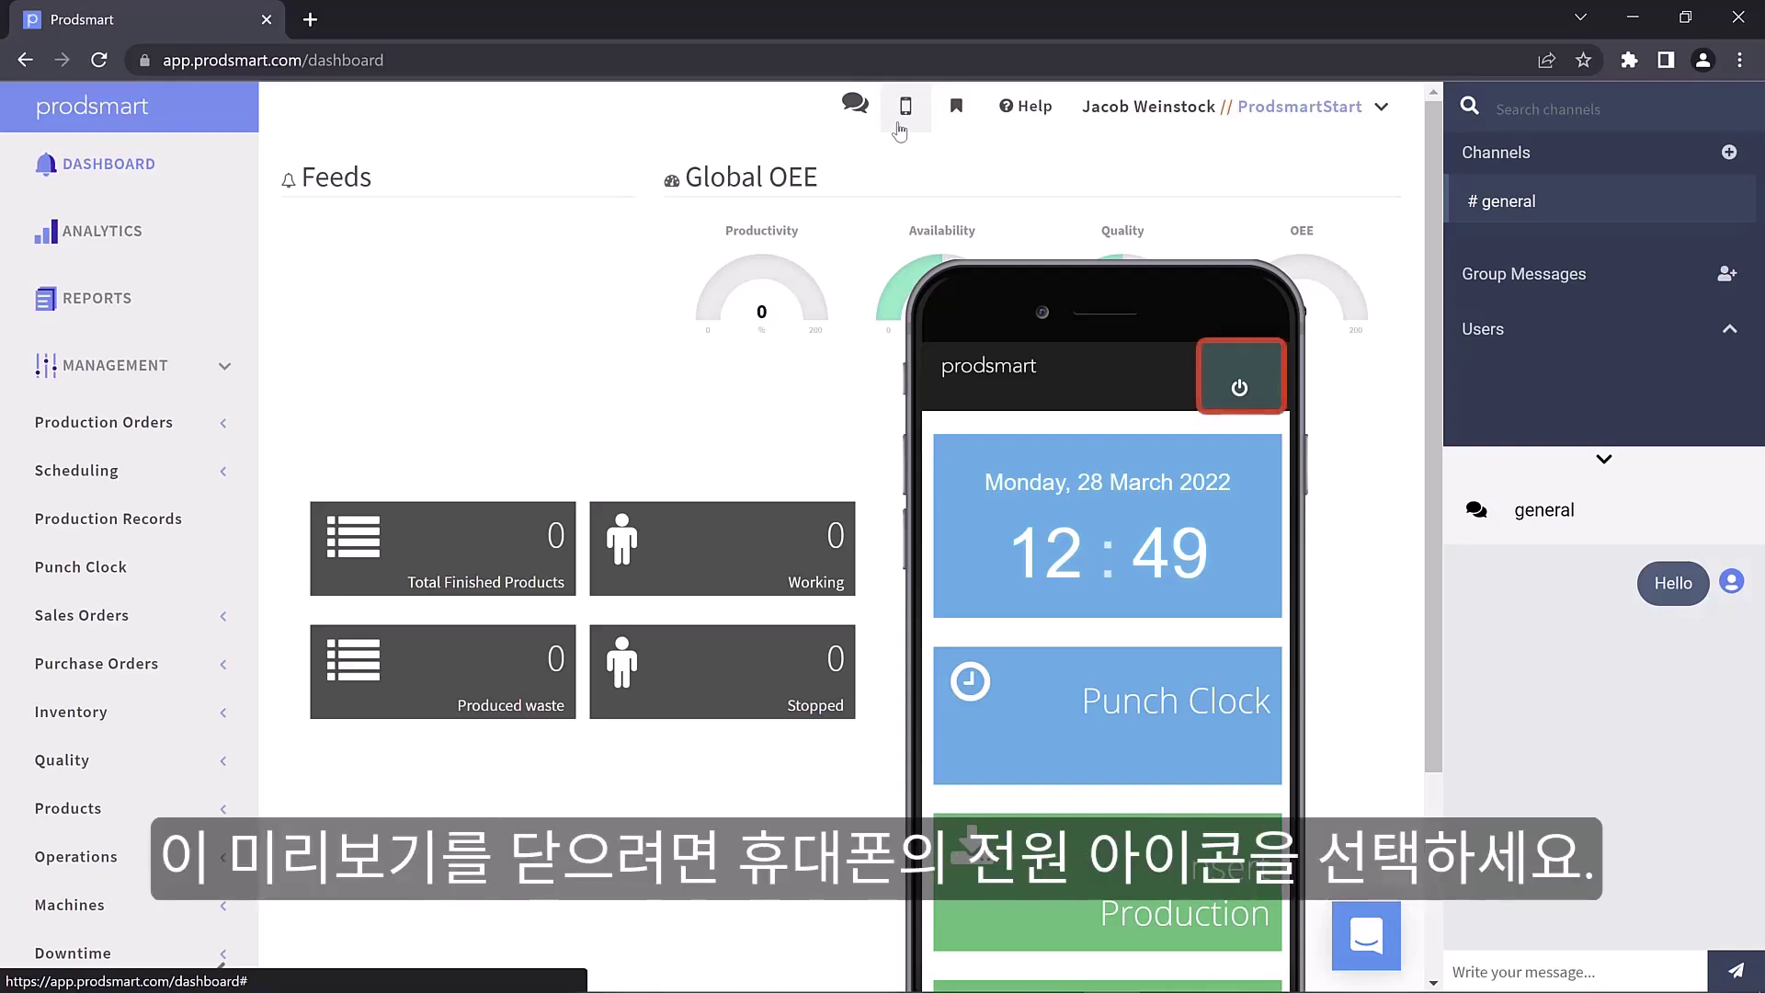
{"action": "left_click", "coordinate": [903, 116]}
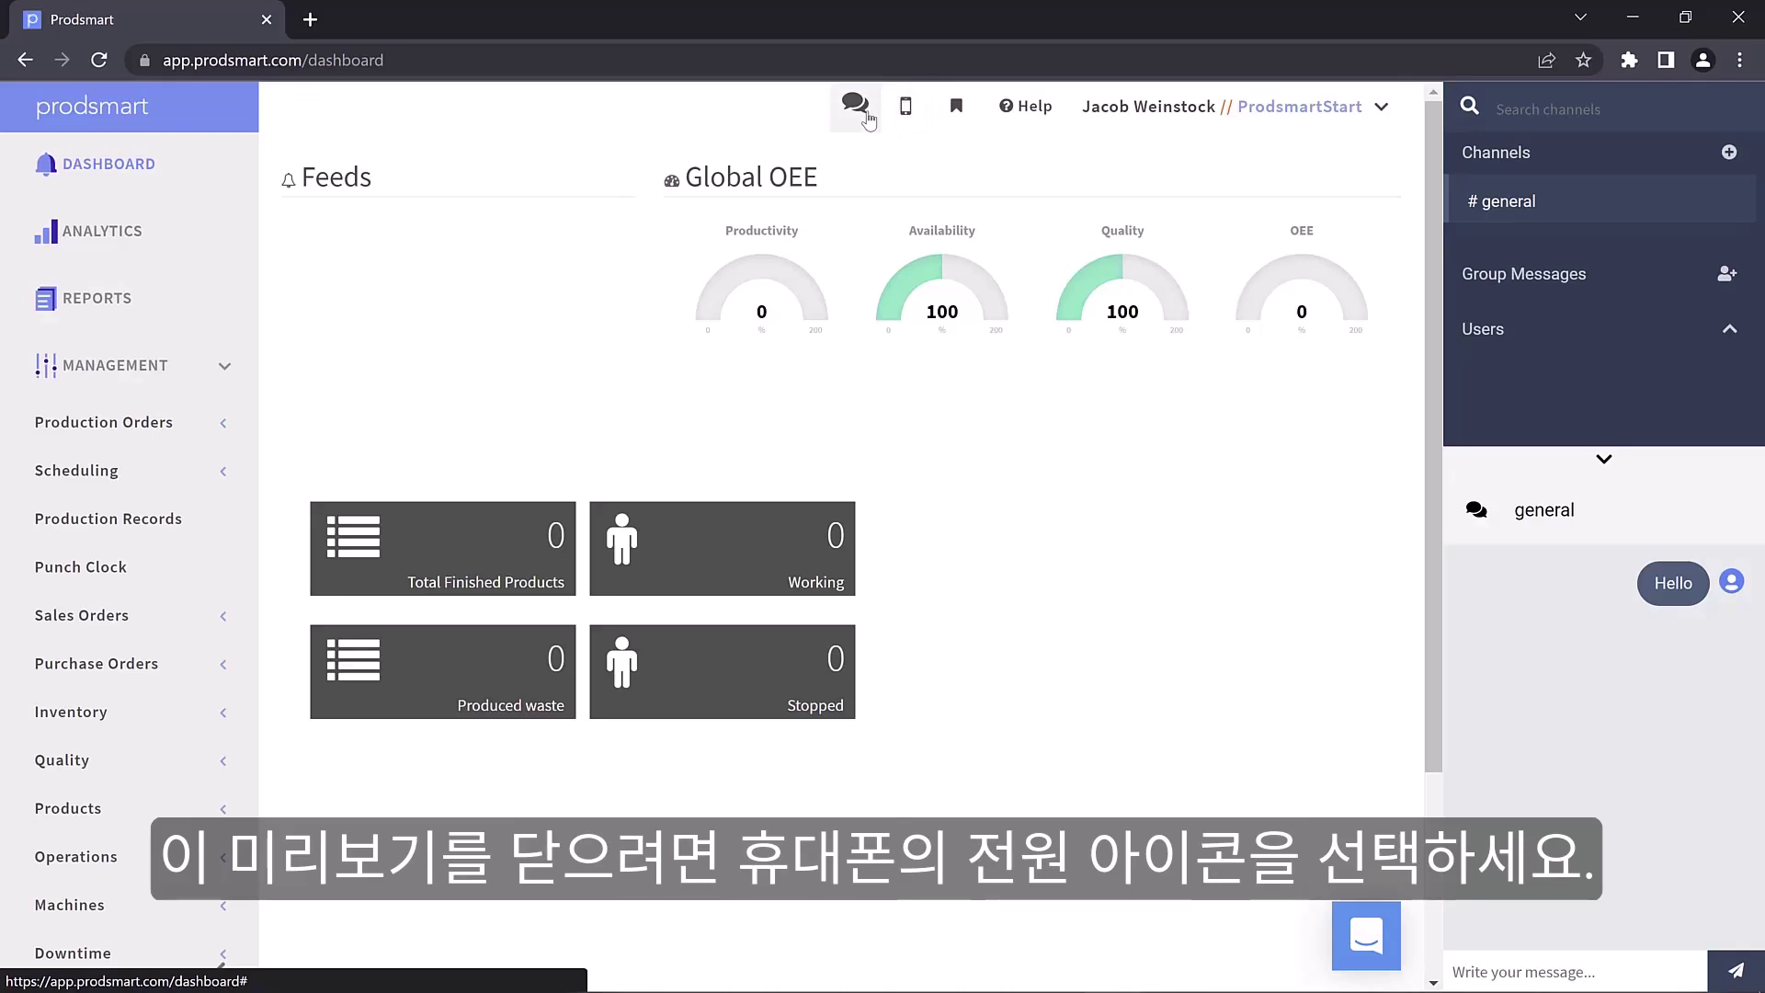
{"action": "left_click", "coordinate": [853, 109]}
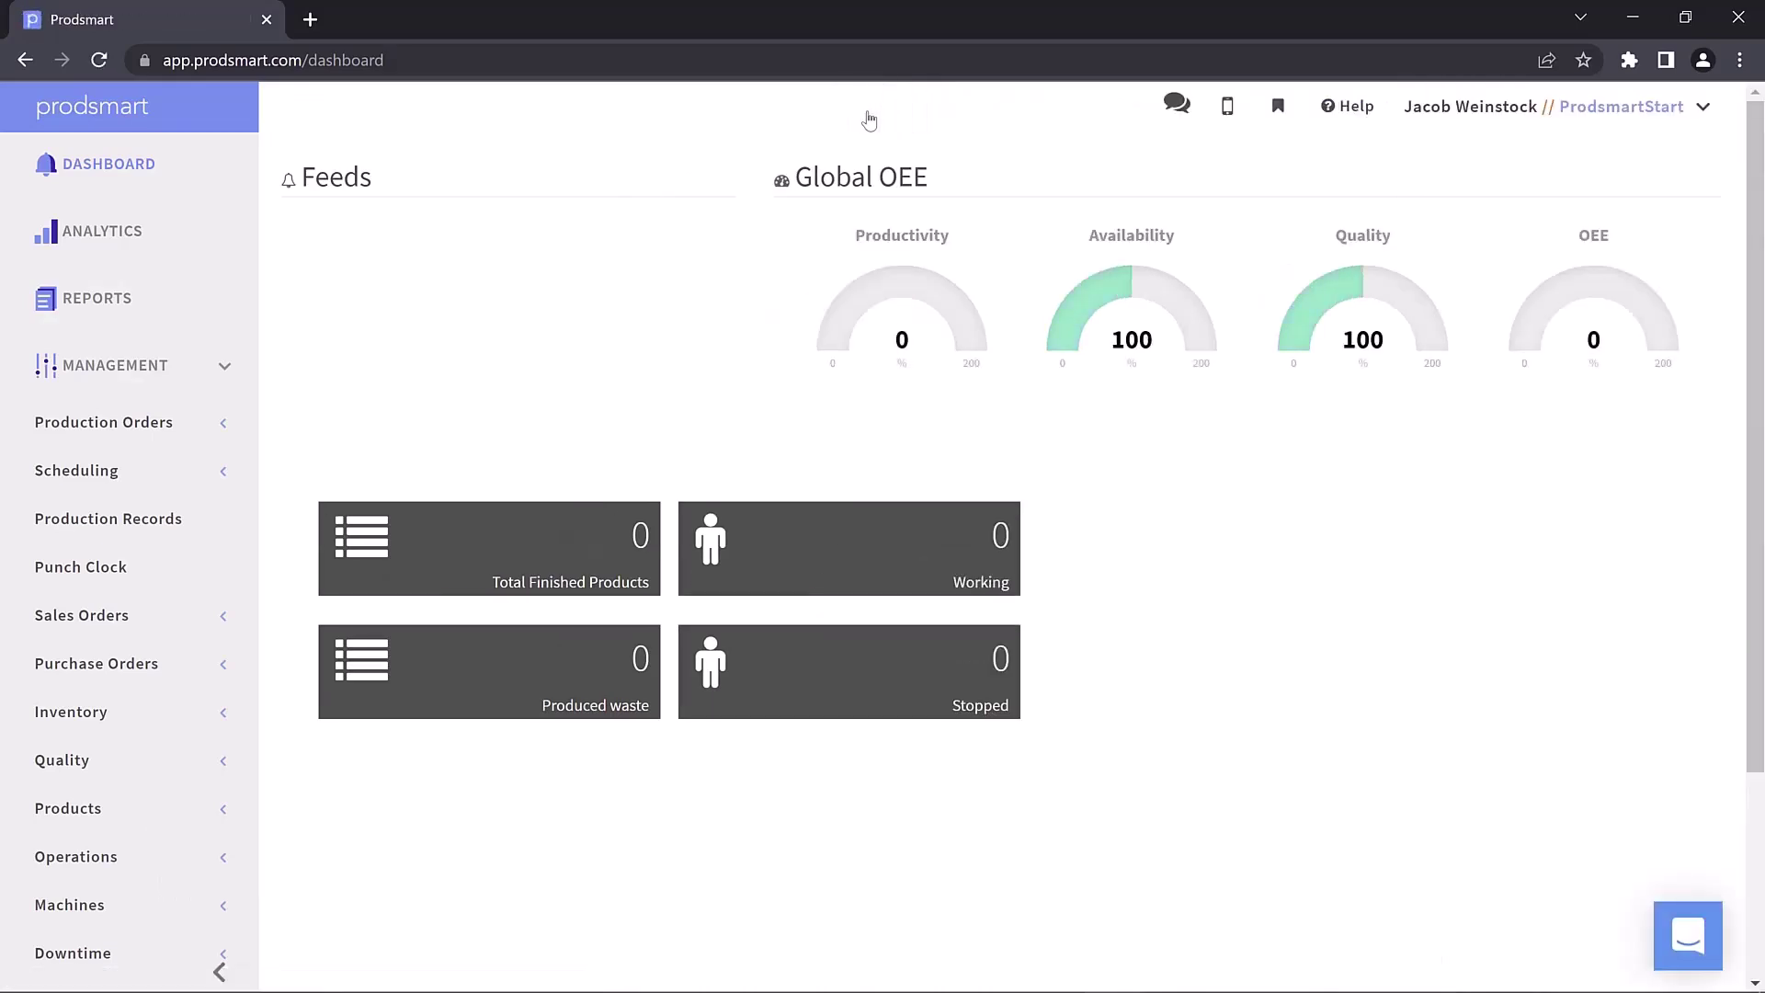
Step: Start the interactive help on how to create a production order and dismiss its guide bubble
{"action": "left_click", "coordinate": [1348, 107]}
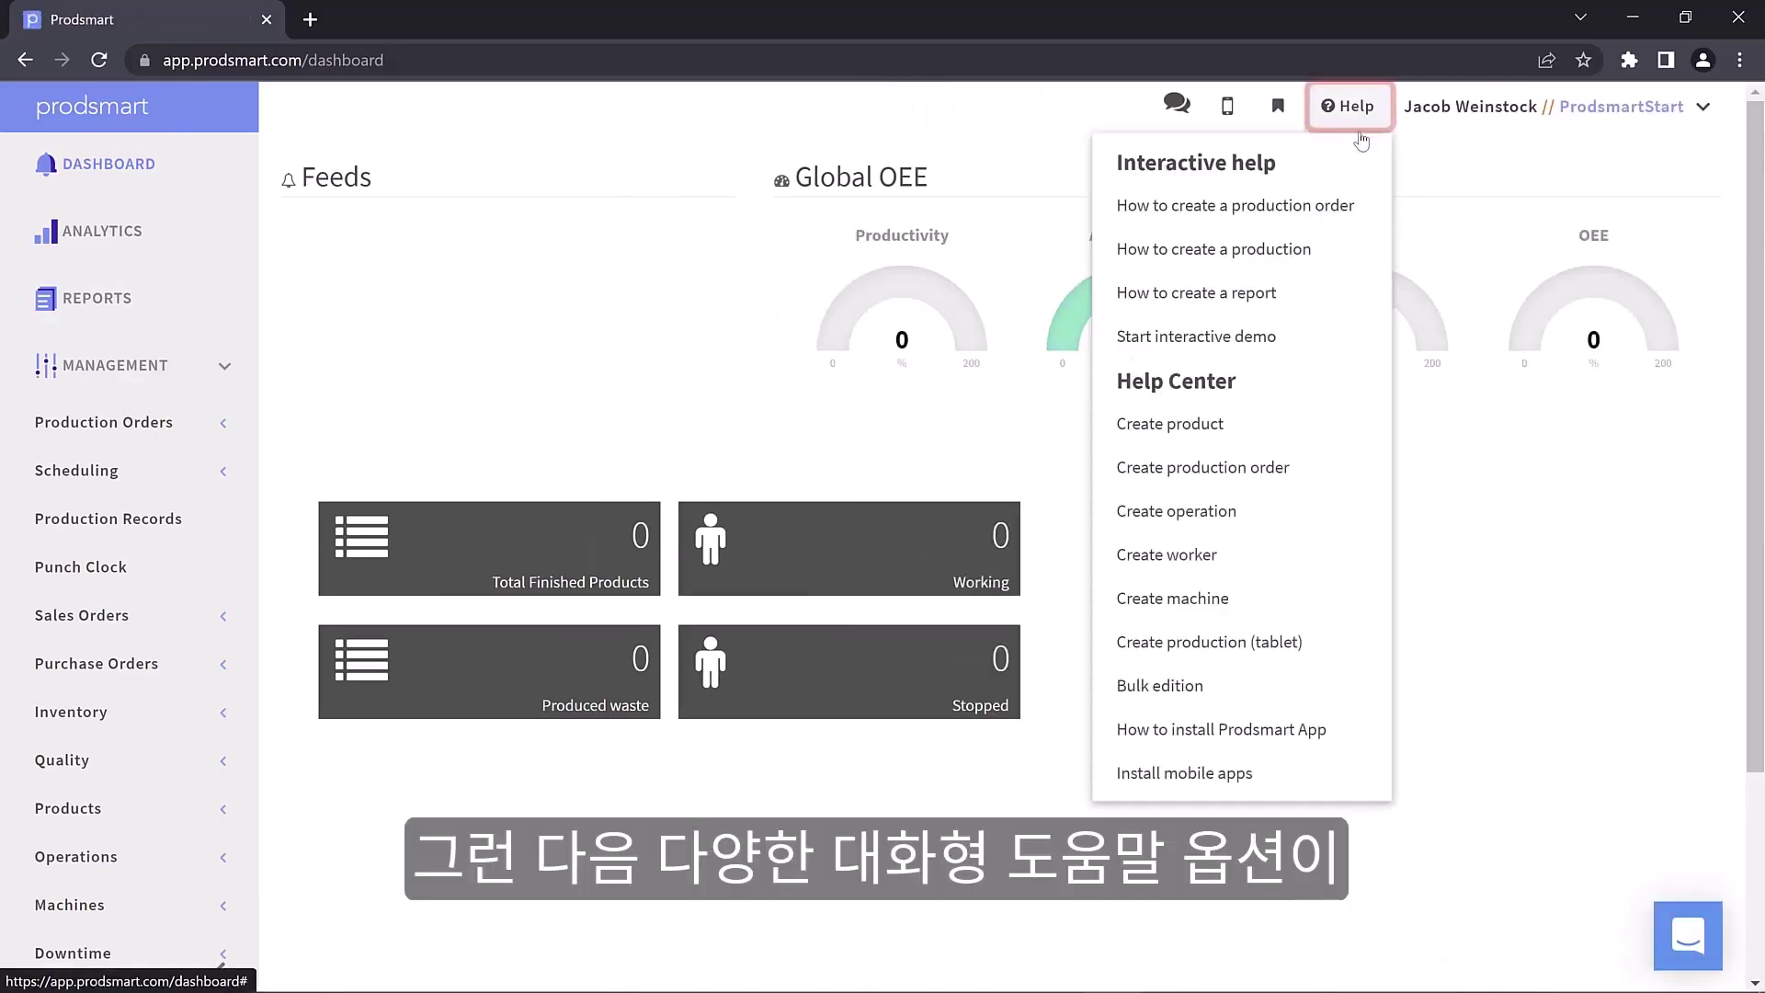
{"action": "left_click", "coordinate": [1313, 221]}
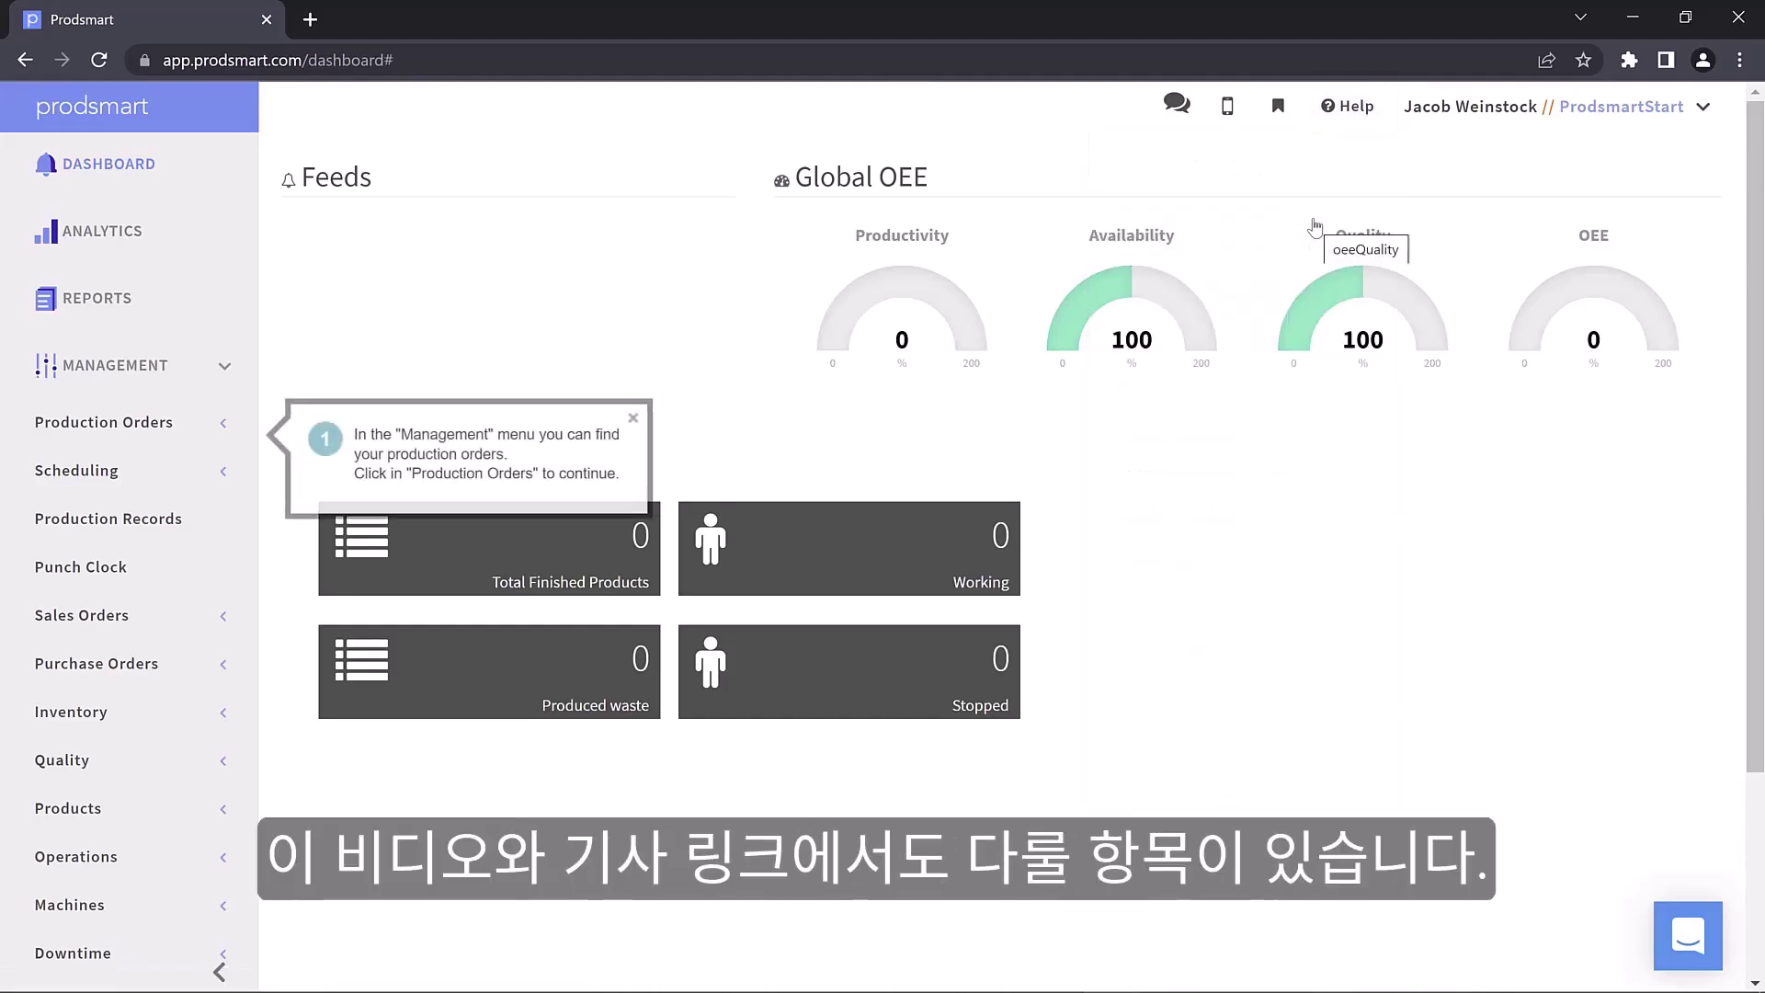
{"action": "left_click", "coordinate": [630, 421]}
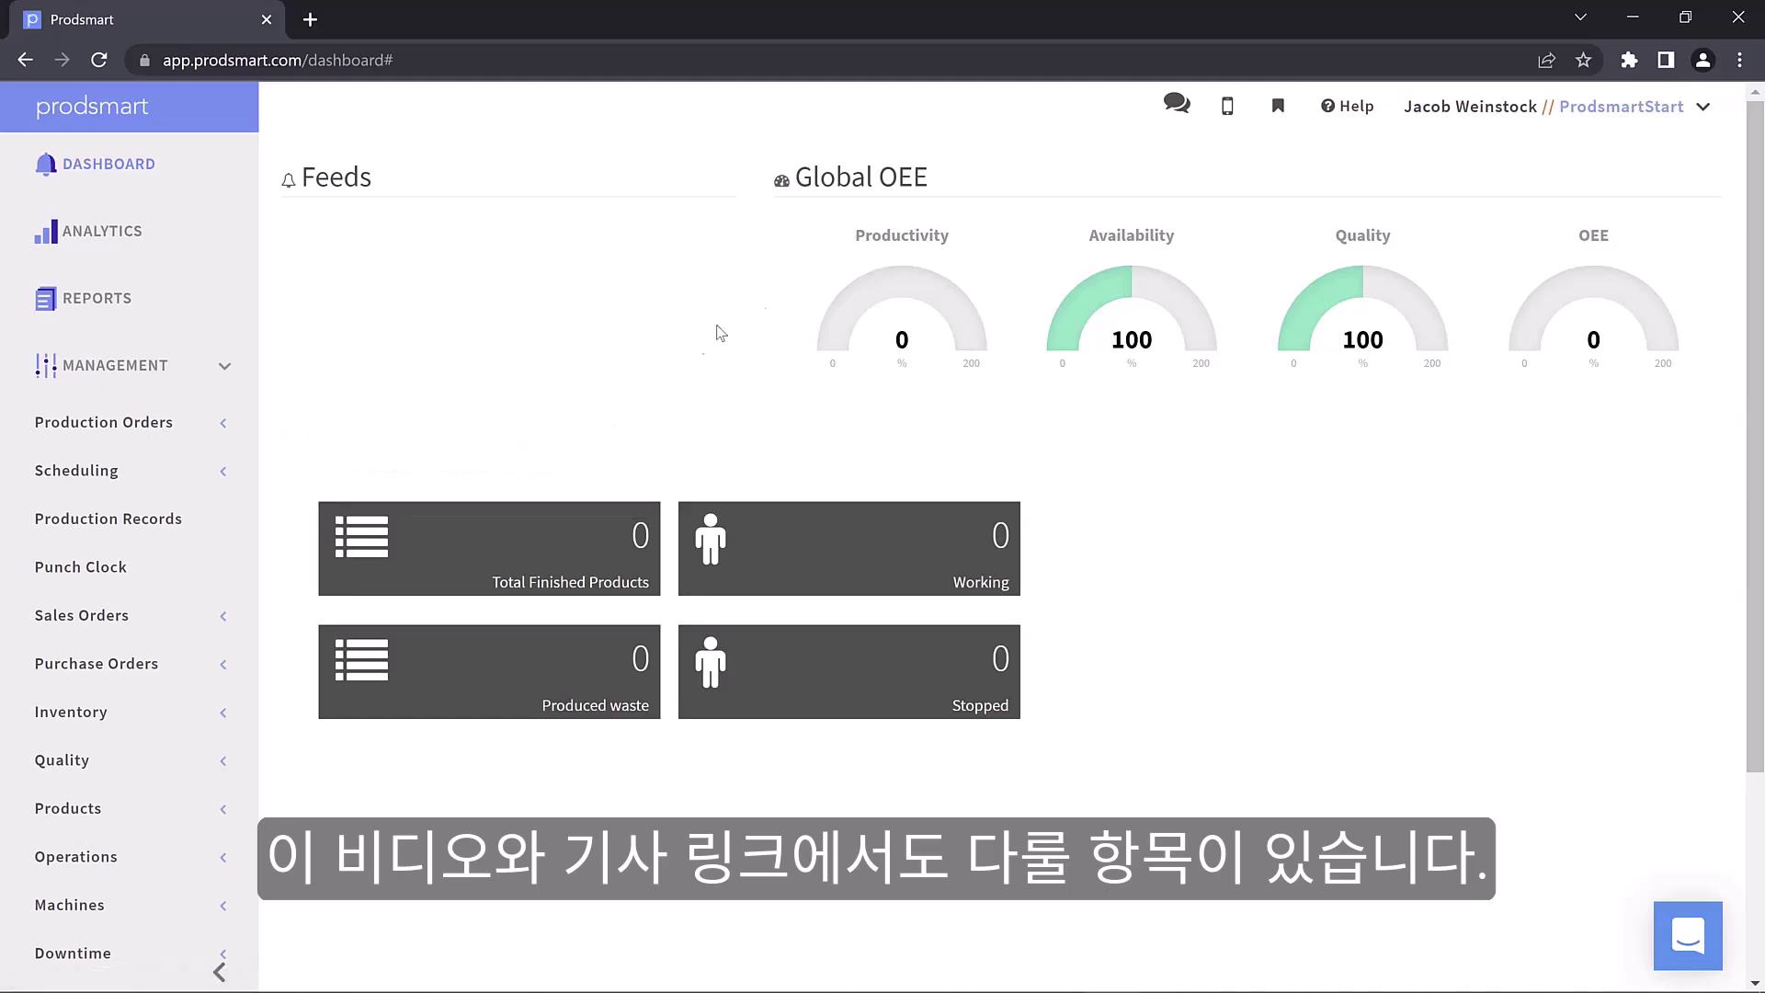
Step: Open the Help Center article on creating a product in a separate browser tab and read through its steps
{"action": "left_click", "coordinate": [1350, 107]}
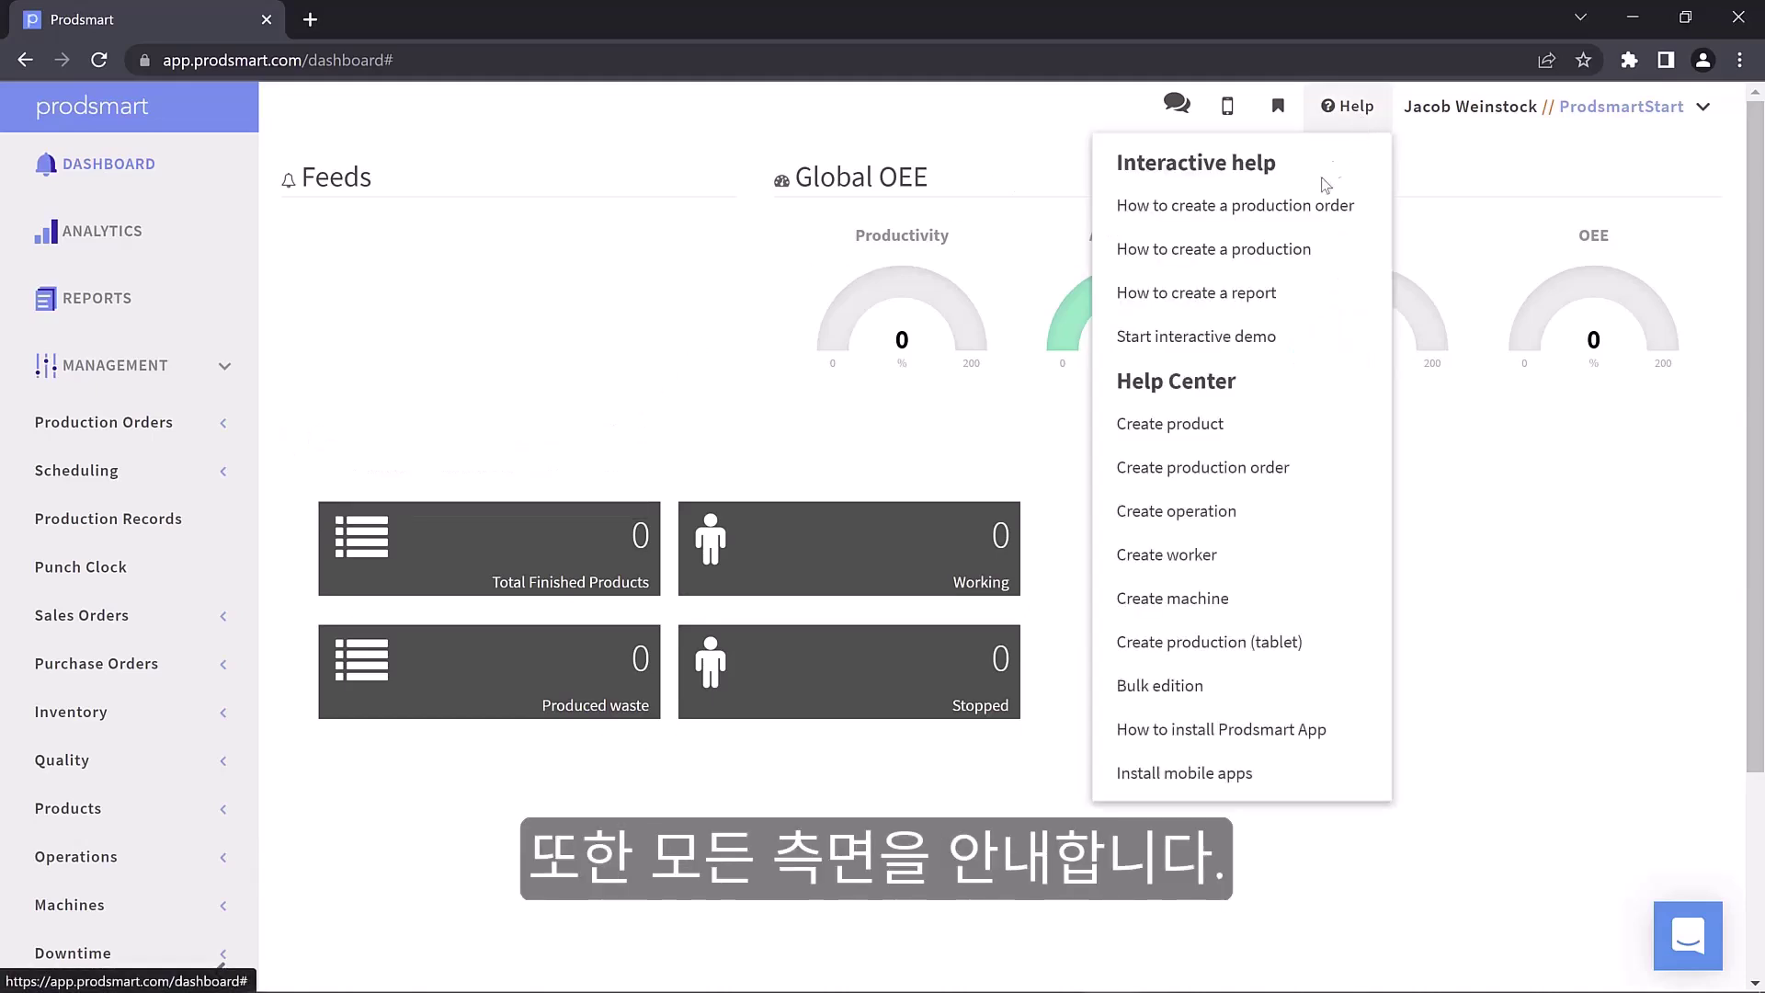
{"action": "left_click", "coordinate": [1200, 440], "text": "ctrl"}
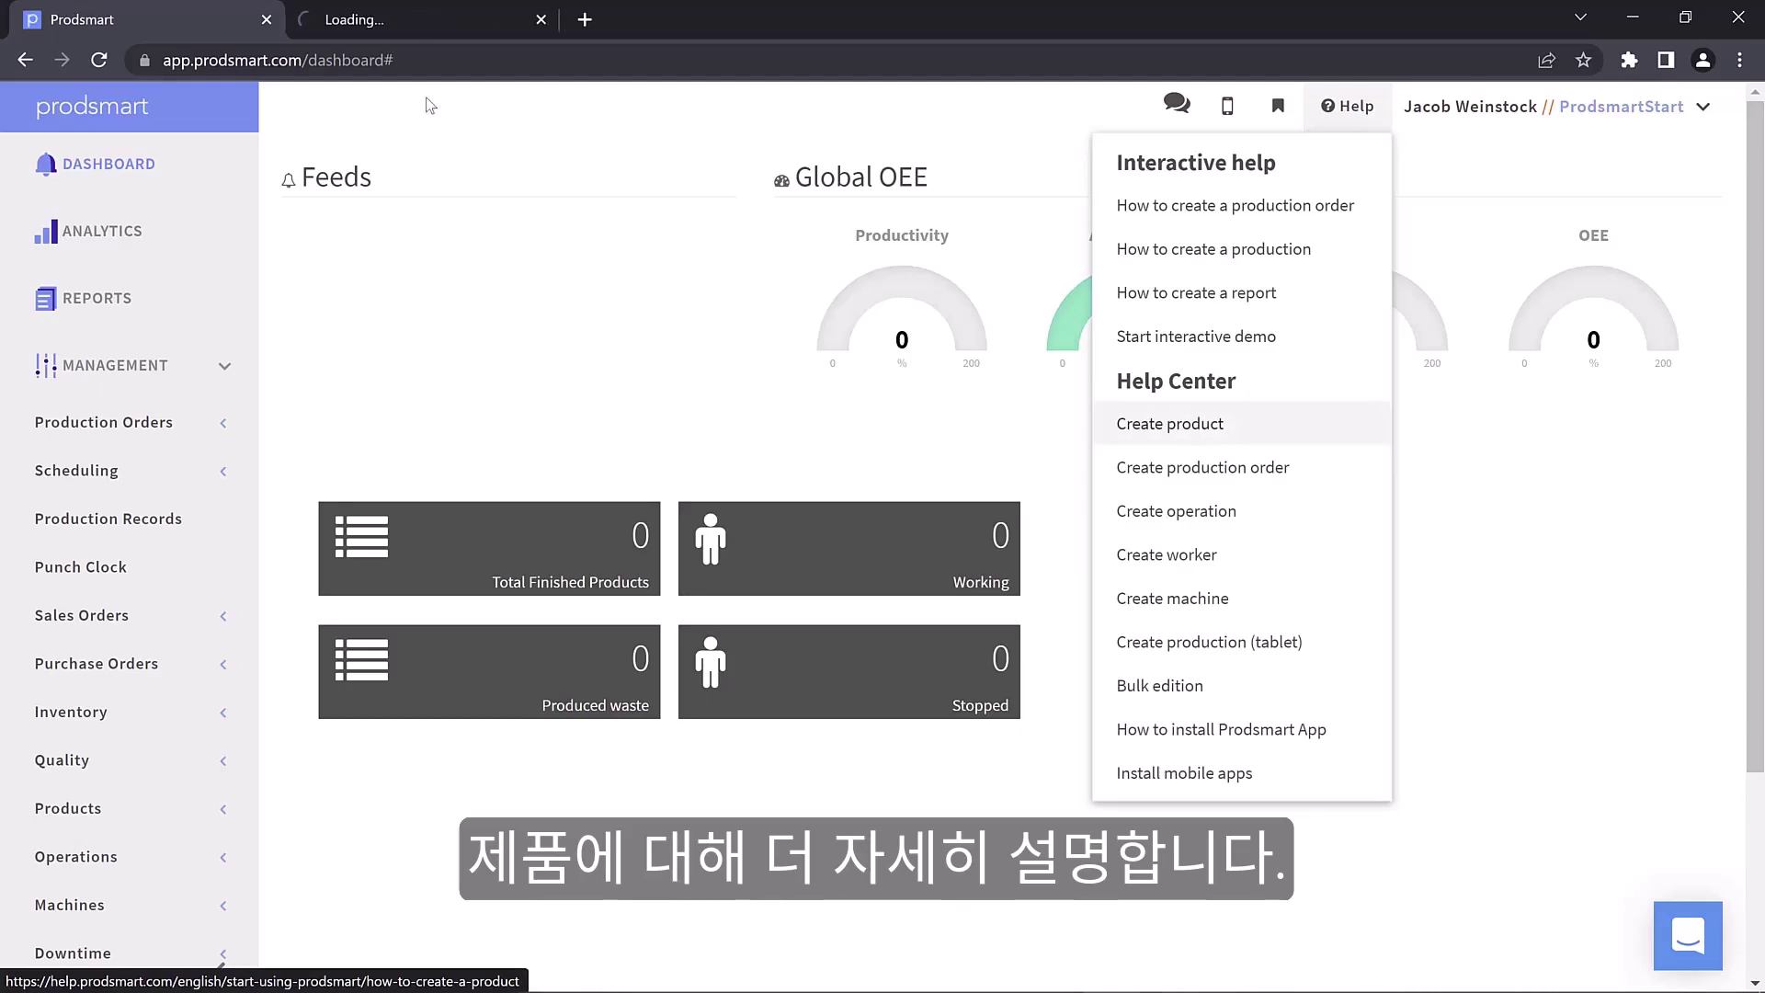
{"action": "left_click", "coordinate": [426, 17]}
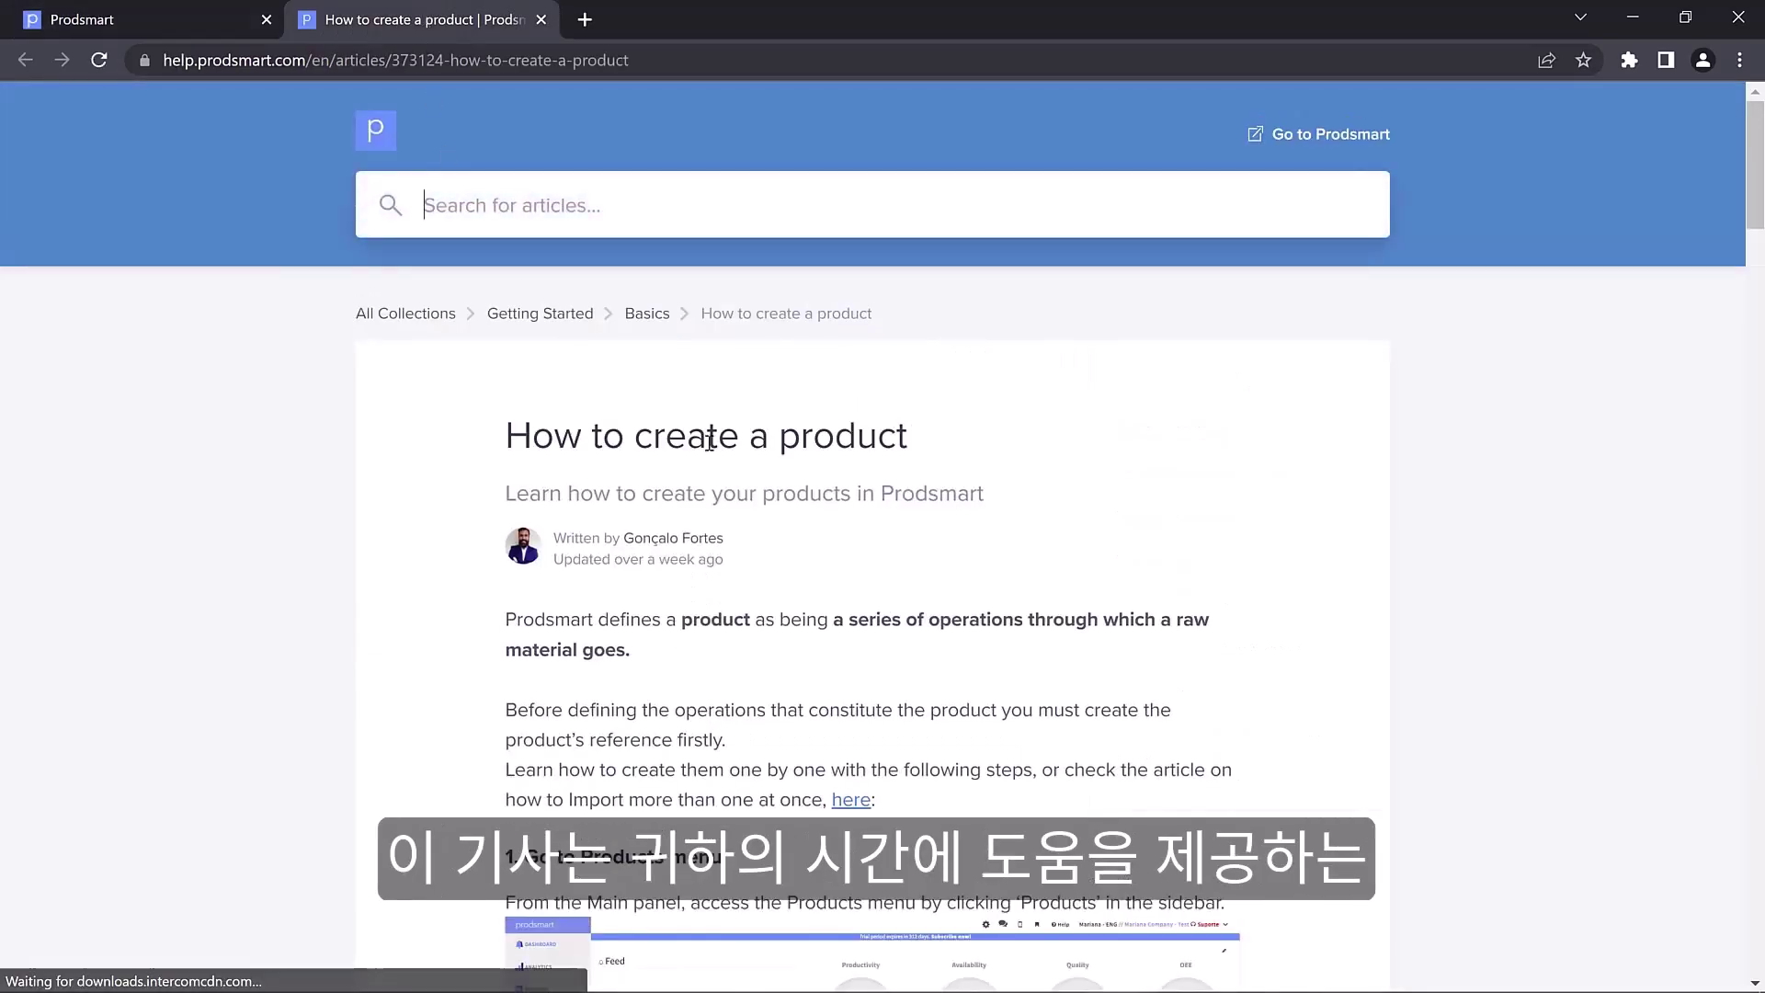
{"action": "scroll", "coordinate": [1001, 336], "scroll_direction": "down", "scroll_amount": 3}
{"action": "scroll", "coordinate": [653, 290], "scroll_direction": "down", "scroll_amount": 3}
{"action": "scroll", "coordinate": [652, 289], "scroll_direction": "down", "scroll_amount": 3}
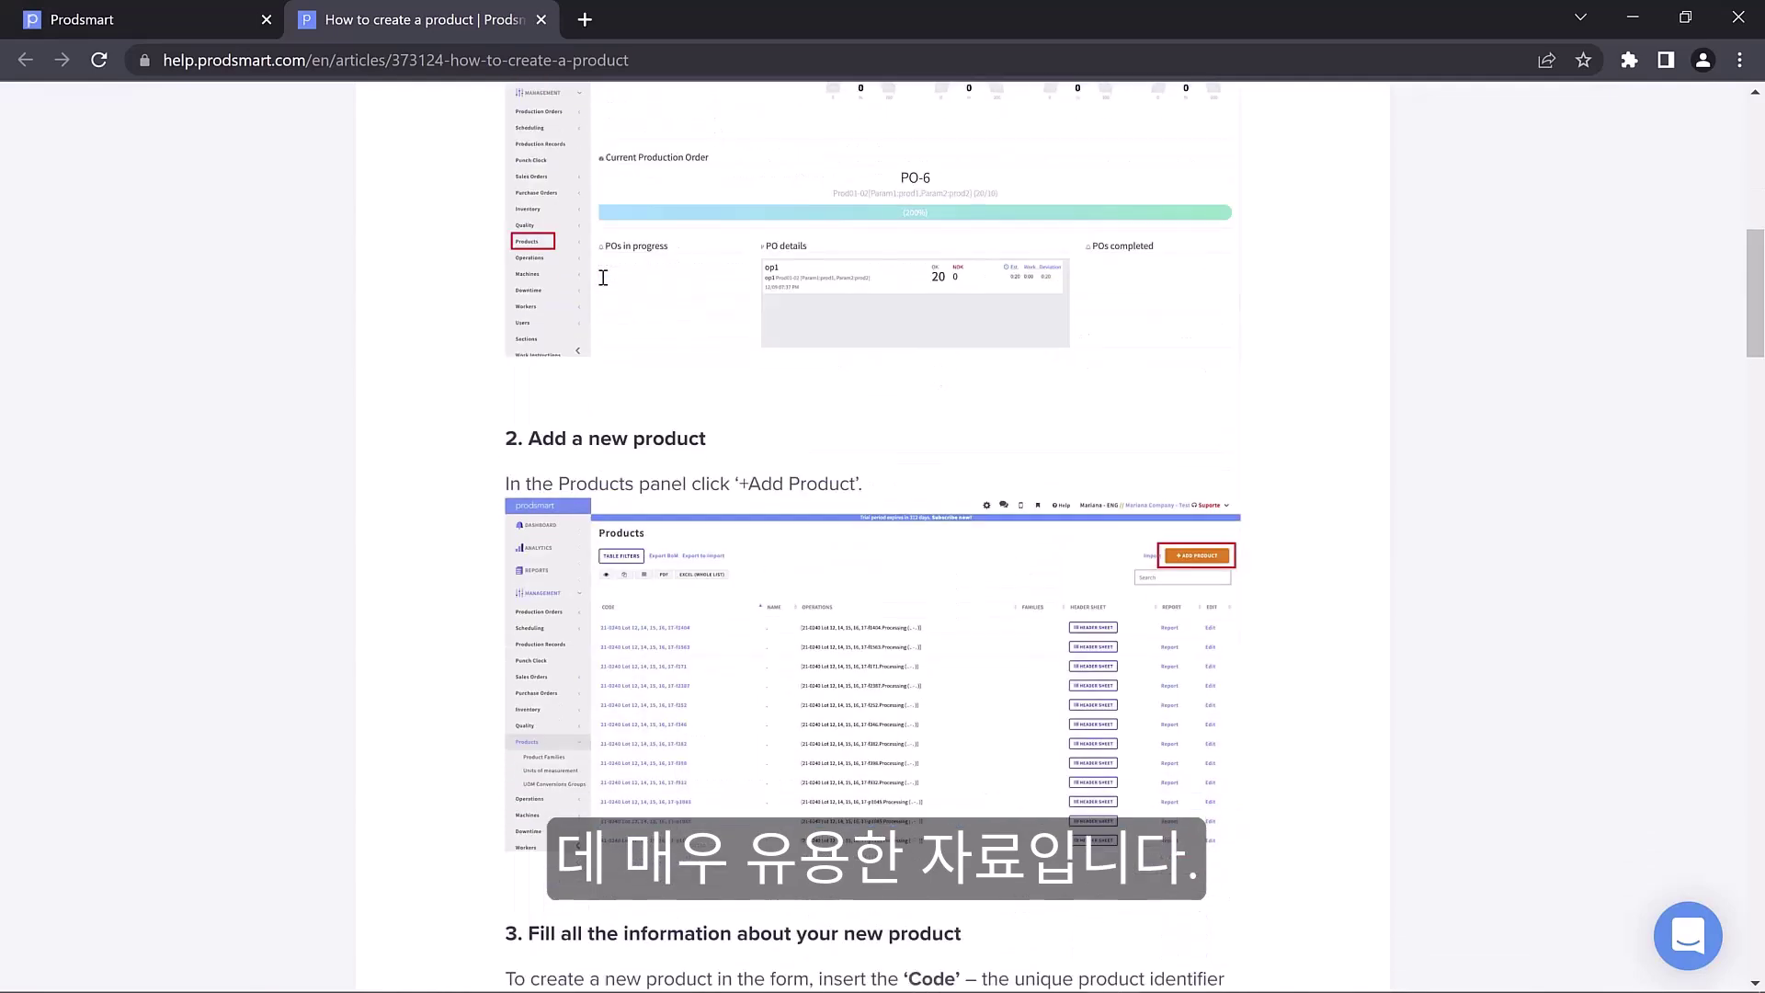
{"action": "scroll", "coordinate": [653, 289], "scroll_direction": "down", "scroll_amount": 3}
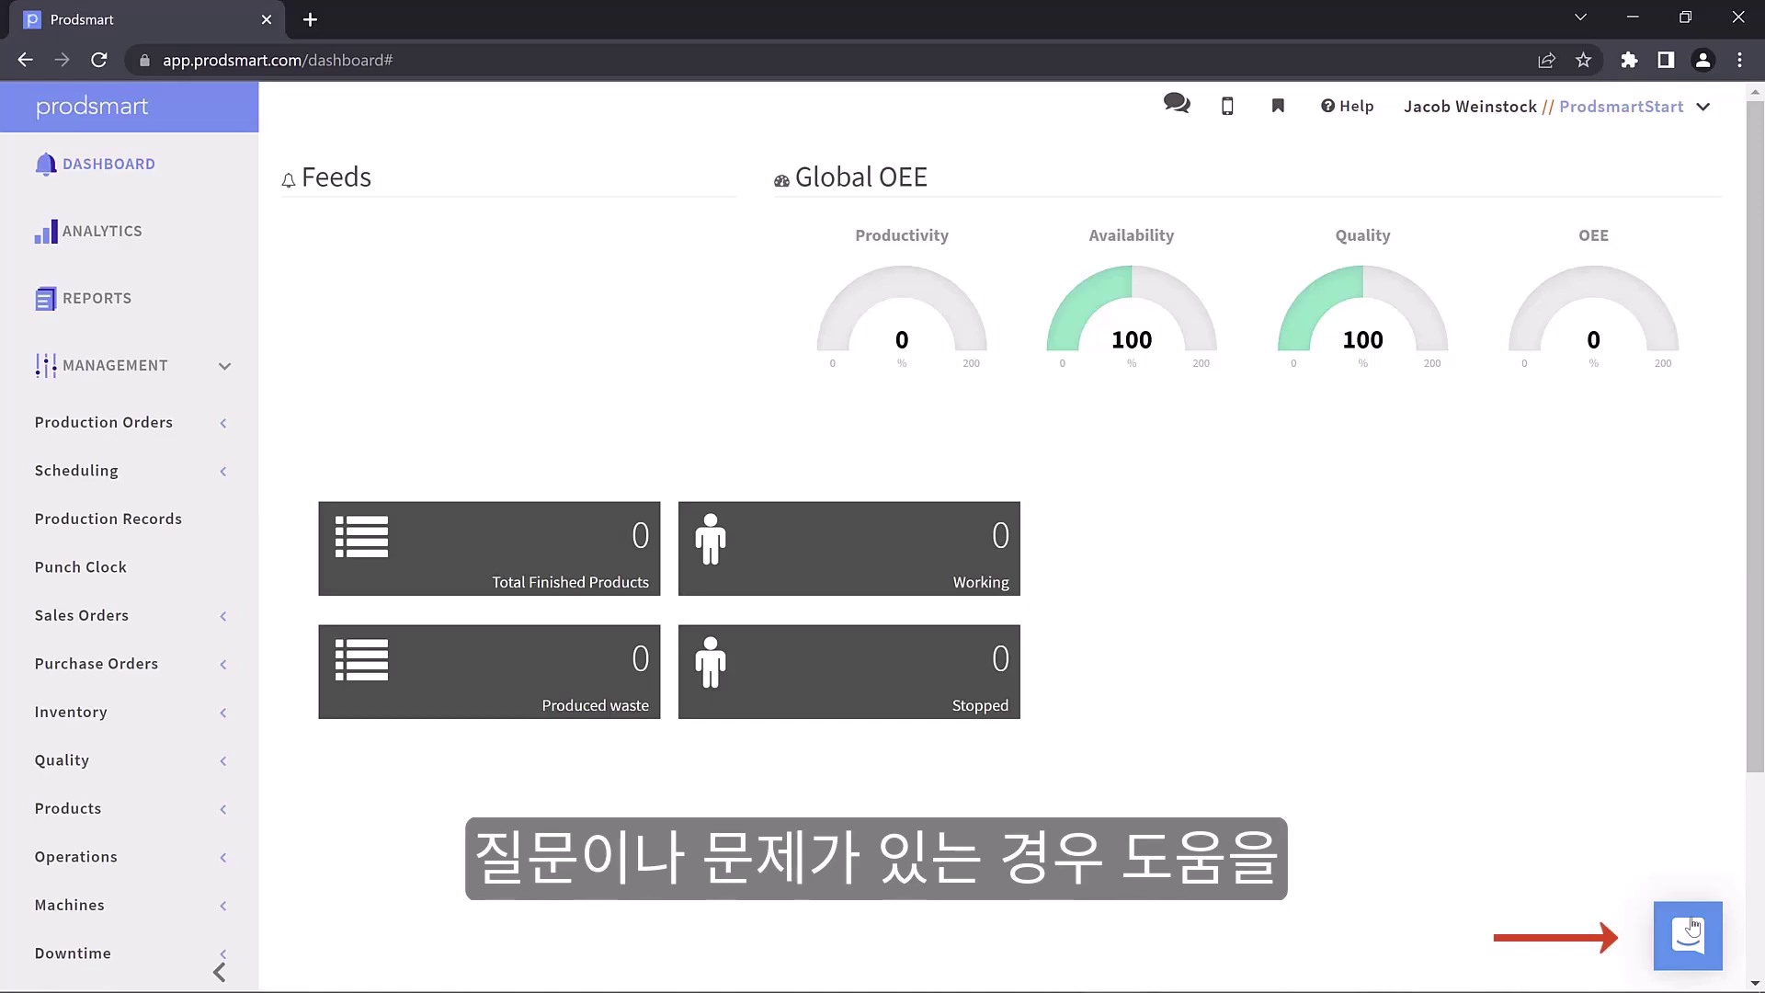
Step: Open the support messenger to view its message and article search options, and close it again
{"action": "left_click", "coordinate": [1693, 926]}
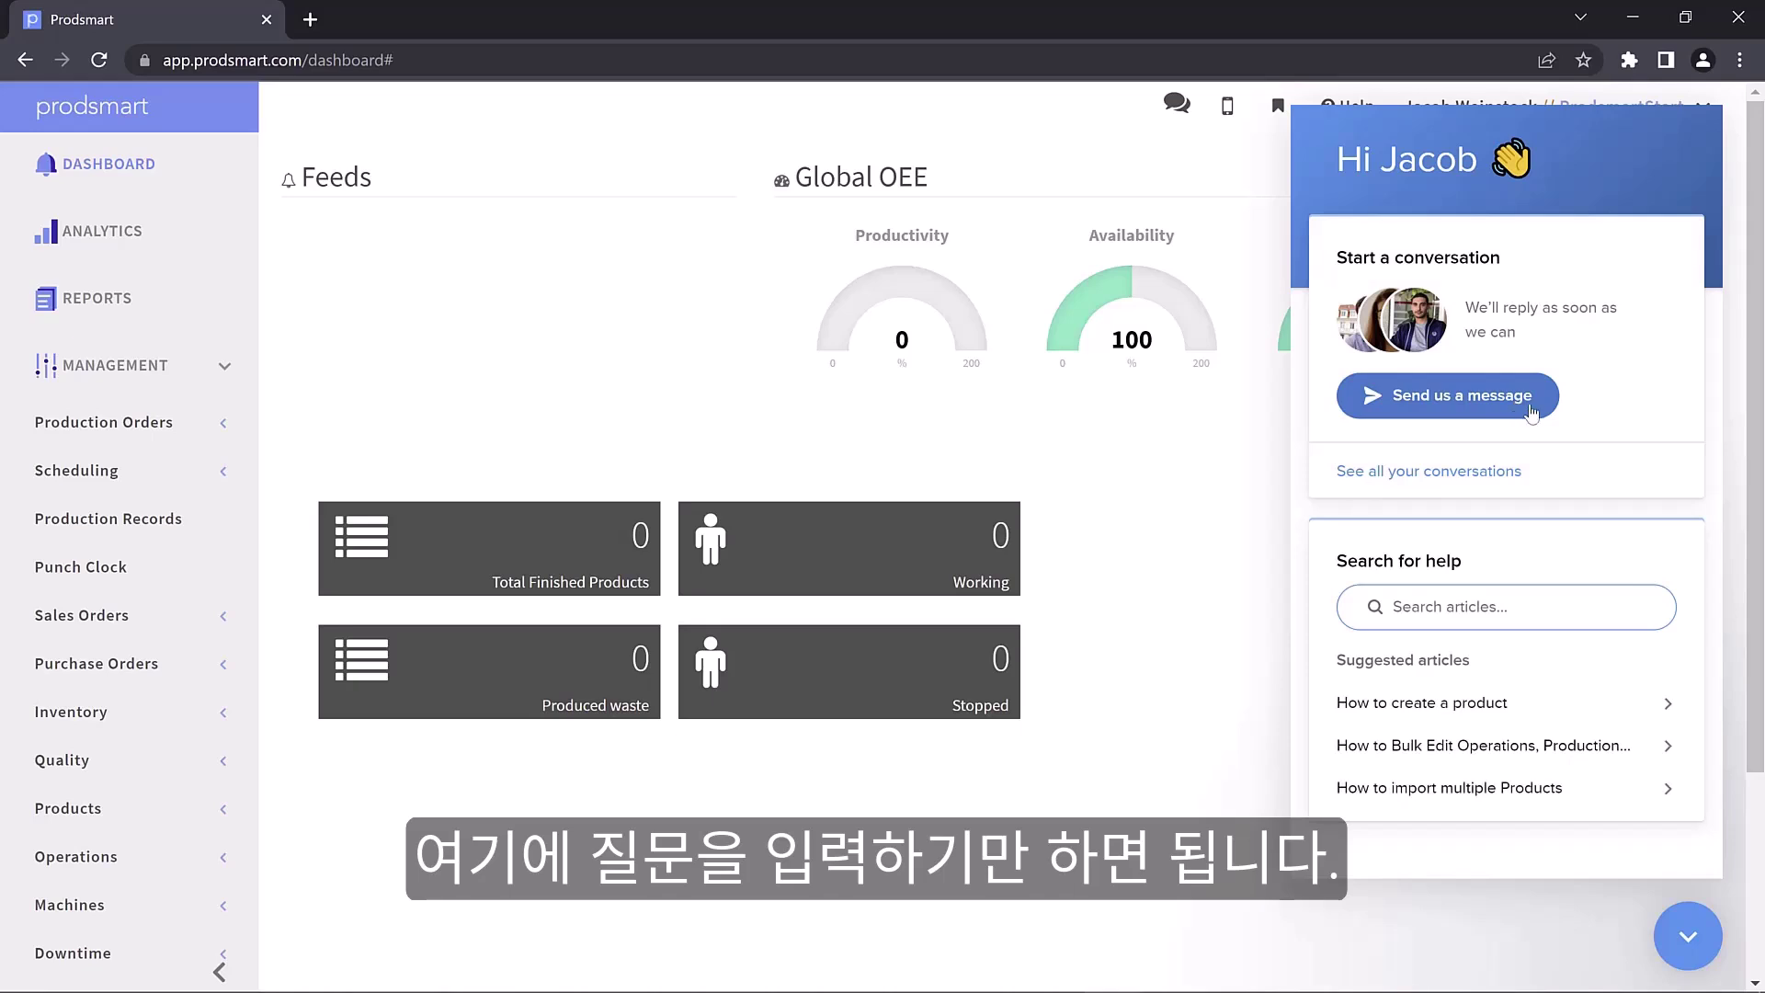
{"action": "left_click", "coordinate": [1699, 931]}
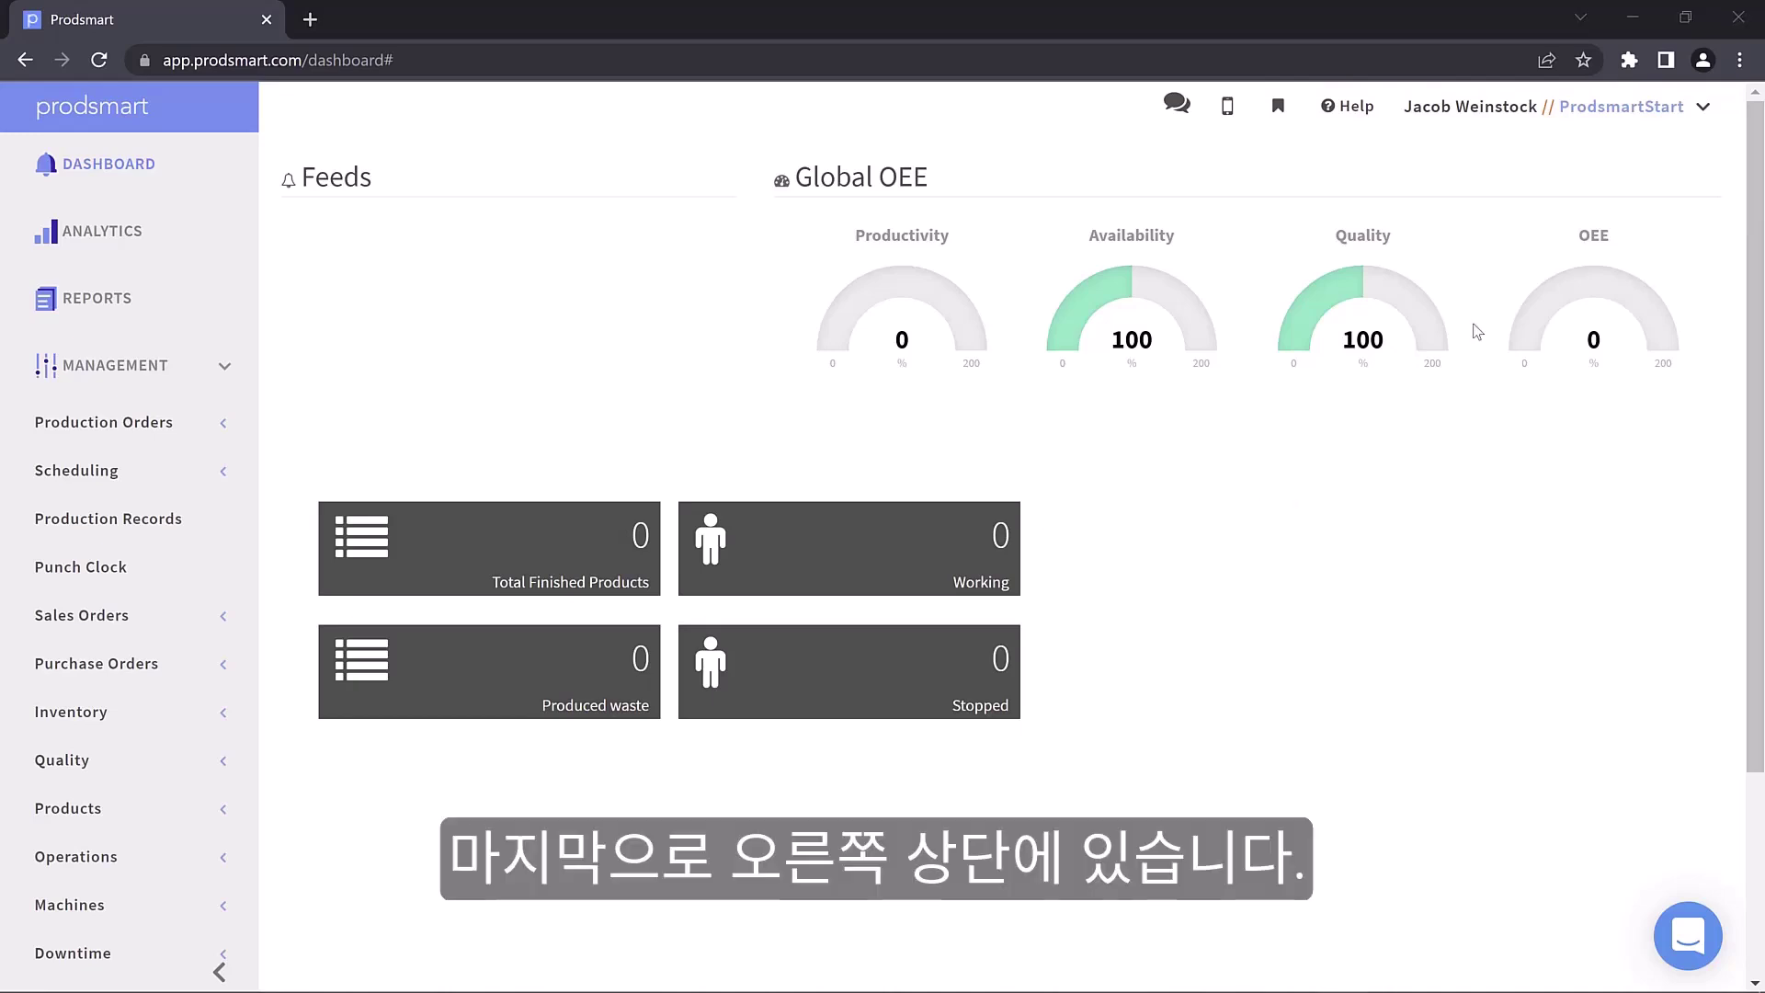
Step: Open the account's Billing page in a separate browser tab and view it
{"action": "left_click", "coordinate": [1651, 110]}
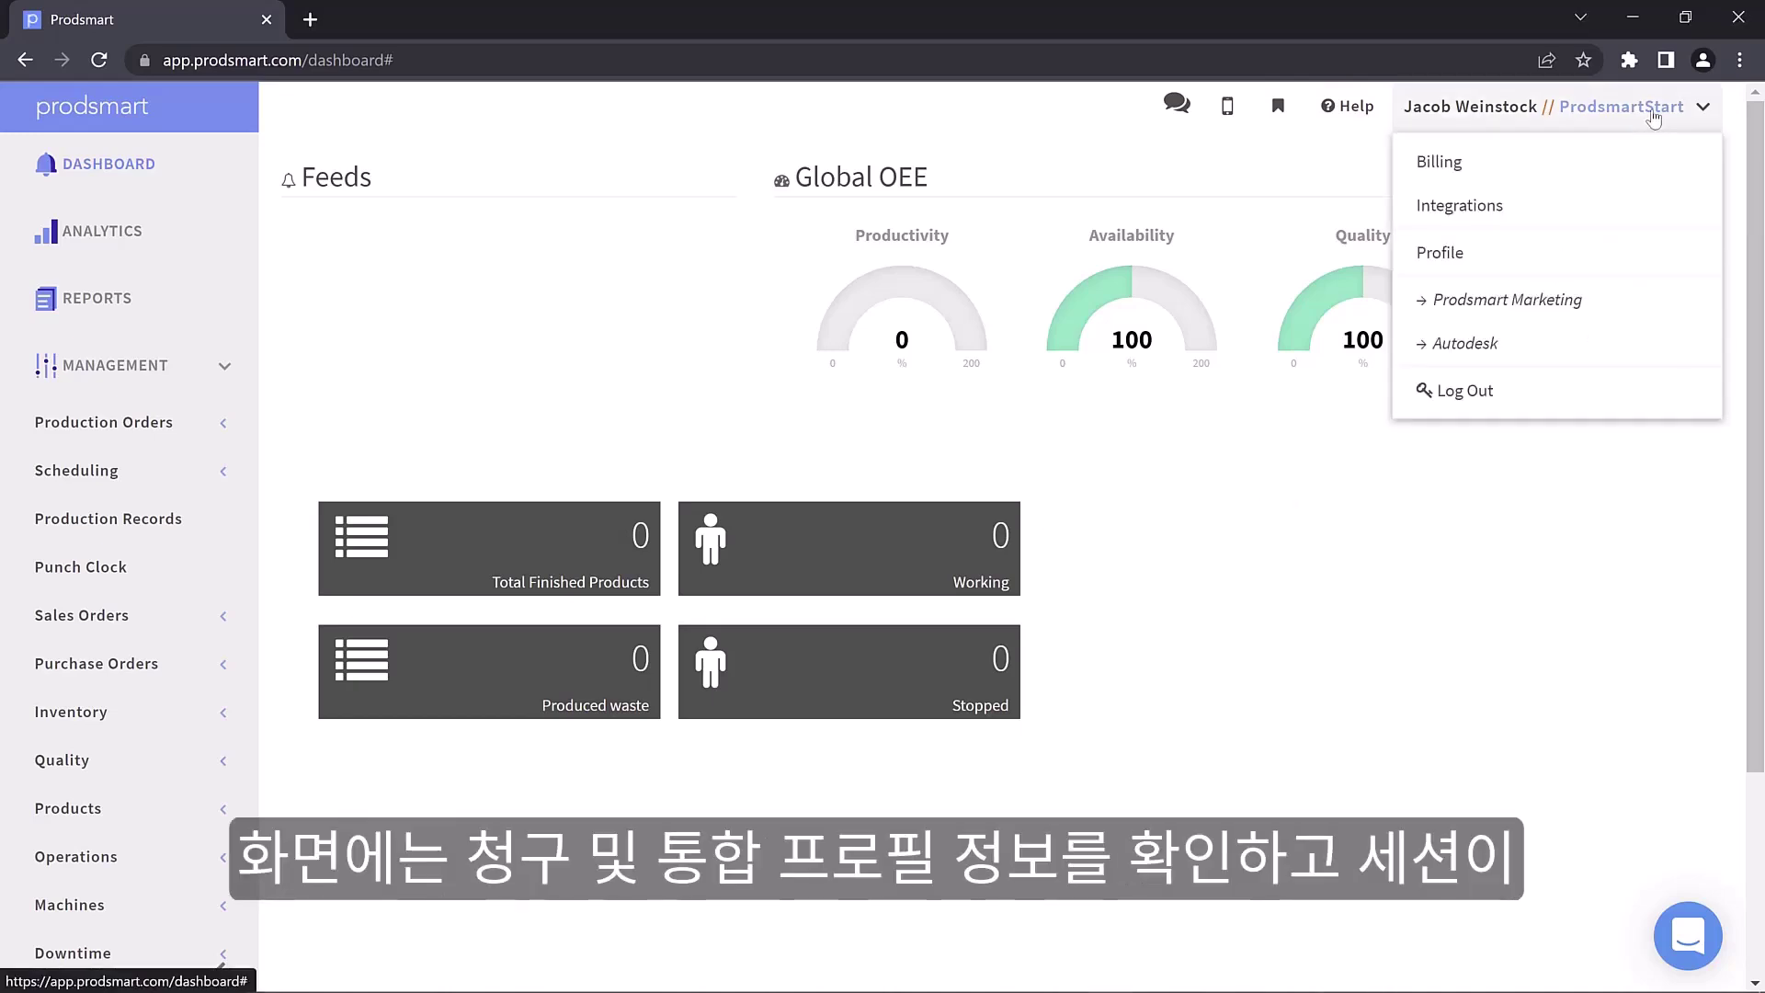
{"action": "middle_click", "coordinate": [1488, 168]}
{"action": "left_click", "coordinate": [381, 11]}
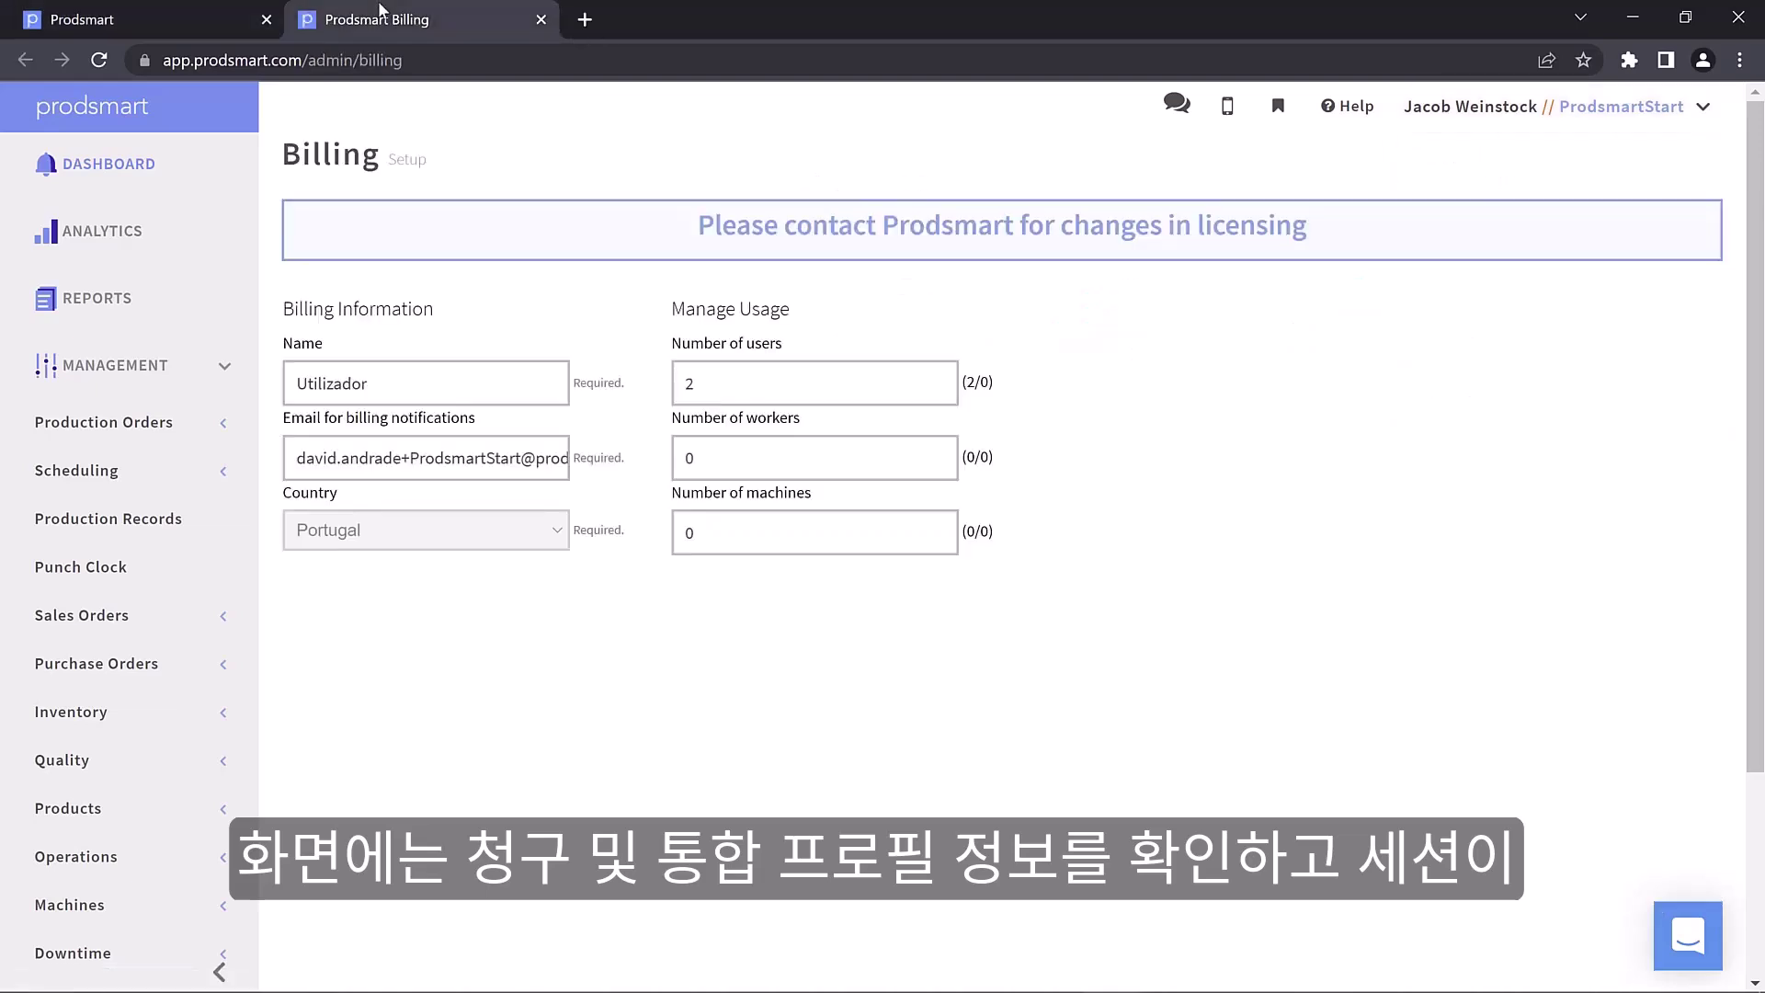
Step: Return to the dashboard tab, open the Integrations page in a separate tab and look through the available integrations
{"action": "left_click", "coordinate": [138, 18]}
{"action": "left_click_drag", "start_coordinate": [1460, 205], "coordinate": [442, 7]}
{"action": "left_click", "coordinate": [443, 19]}
{"action": "scroll", "coordinate": [828, 432], "scroll_direction": "down", "scroll_amount": 10}
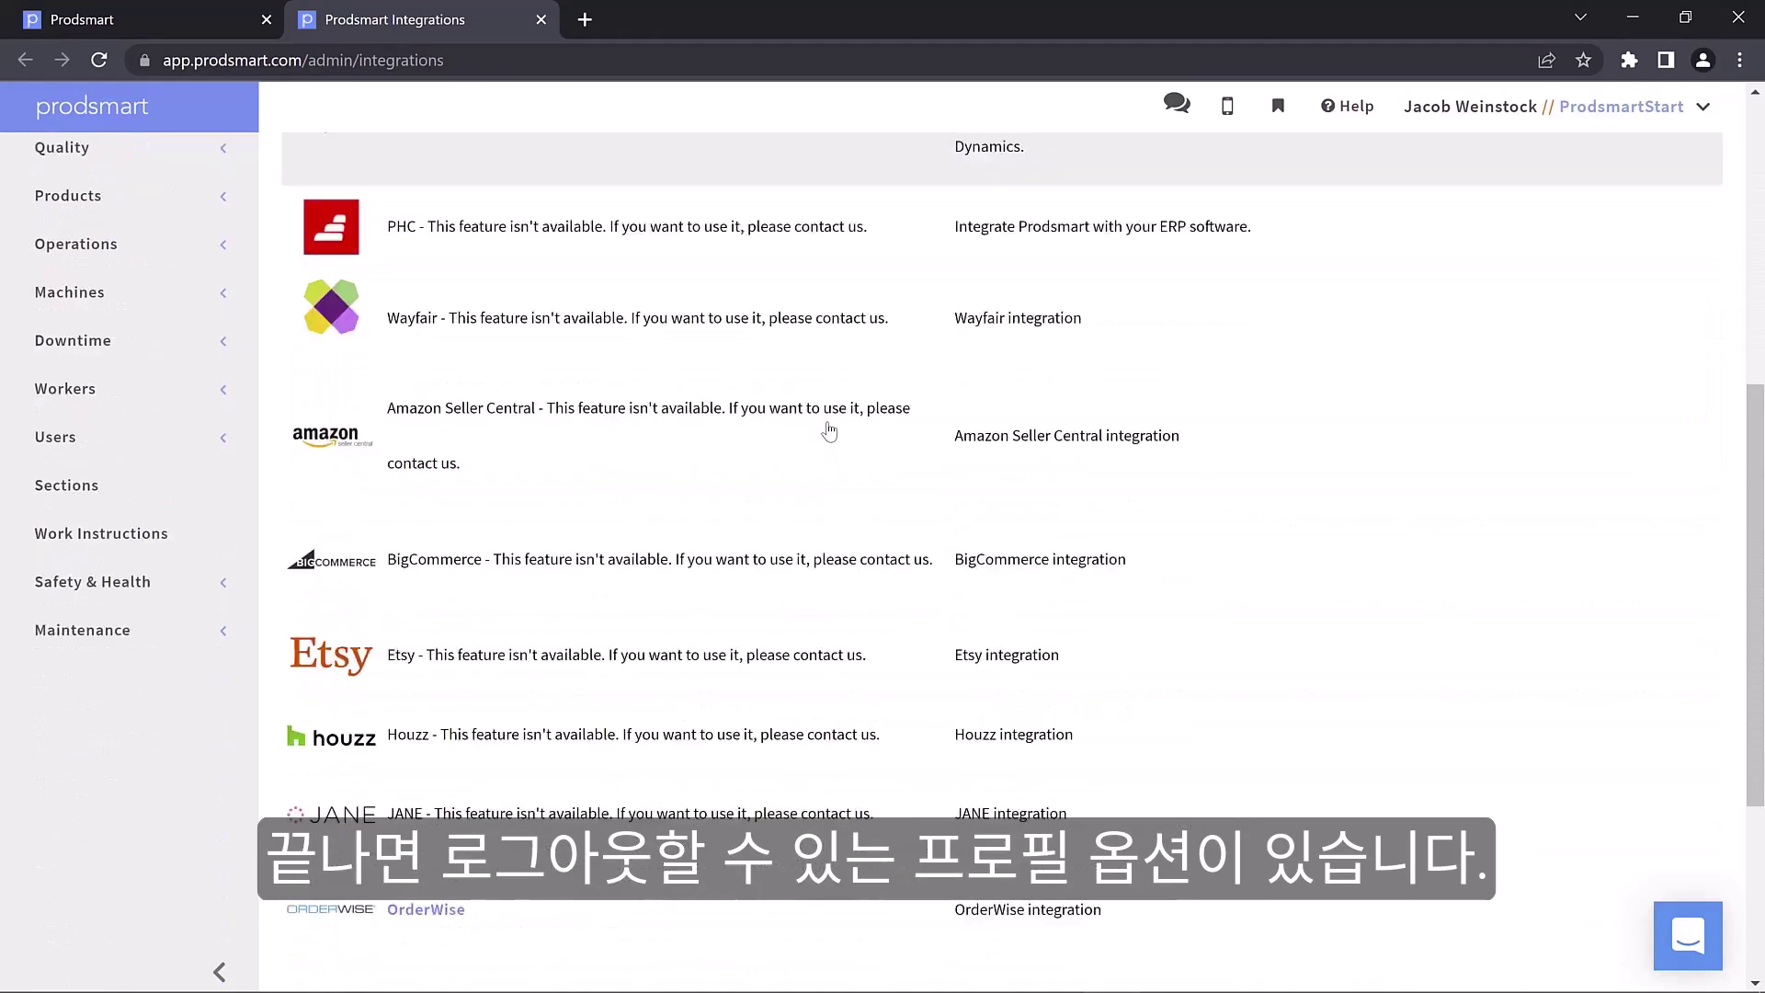
Step: Return to the dashboard tab, open the account's Profile page in a separate tab and look through its settings
{"action": "left_click", "coordinate": [138, 18]}
{"action": "left_click_drag", "start_coordinate": [1441, 252], "coordinate": [386, 11]}
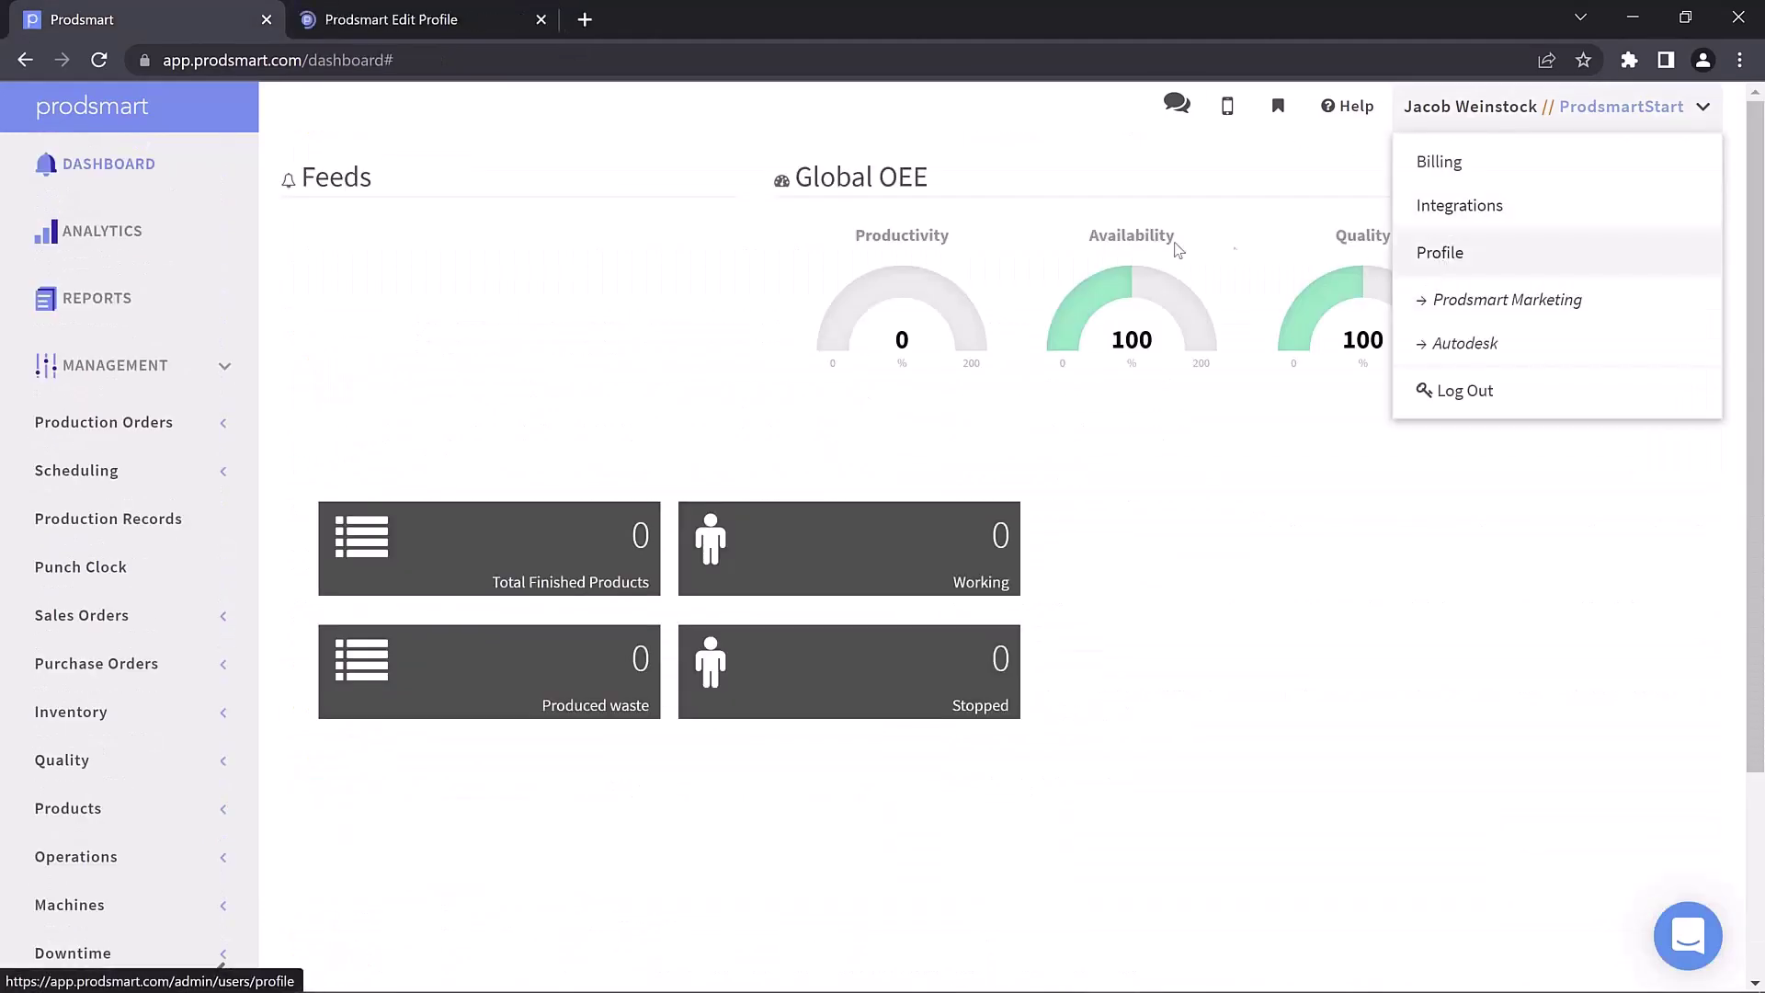
{"action": "left_click", "coordinate": [386, 11]}
{"action": "scroll", "coordinate": [1009, 460], "scroll_direction": "down", "scroll_amount": 5}
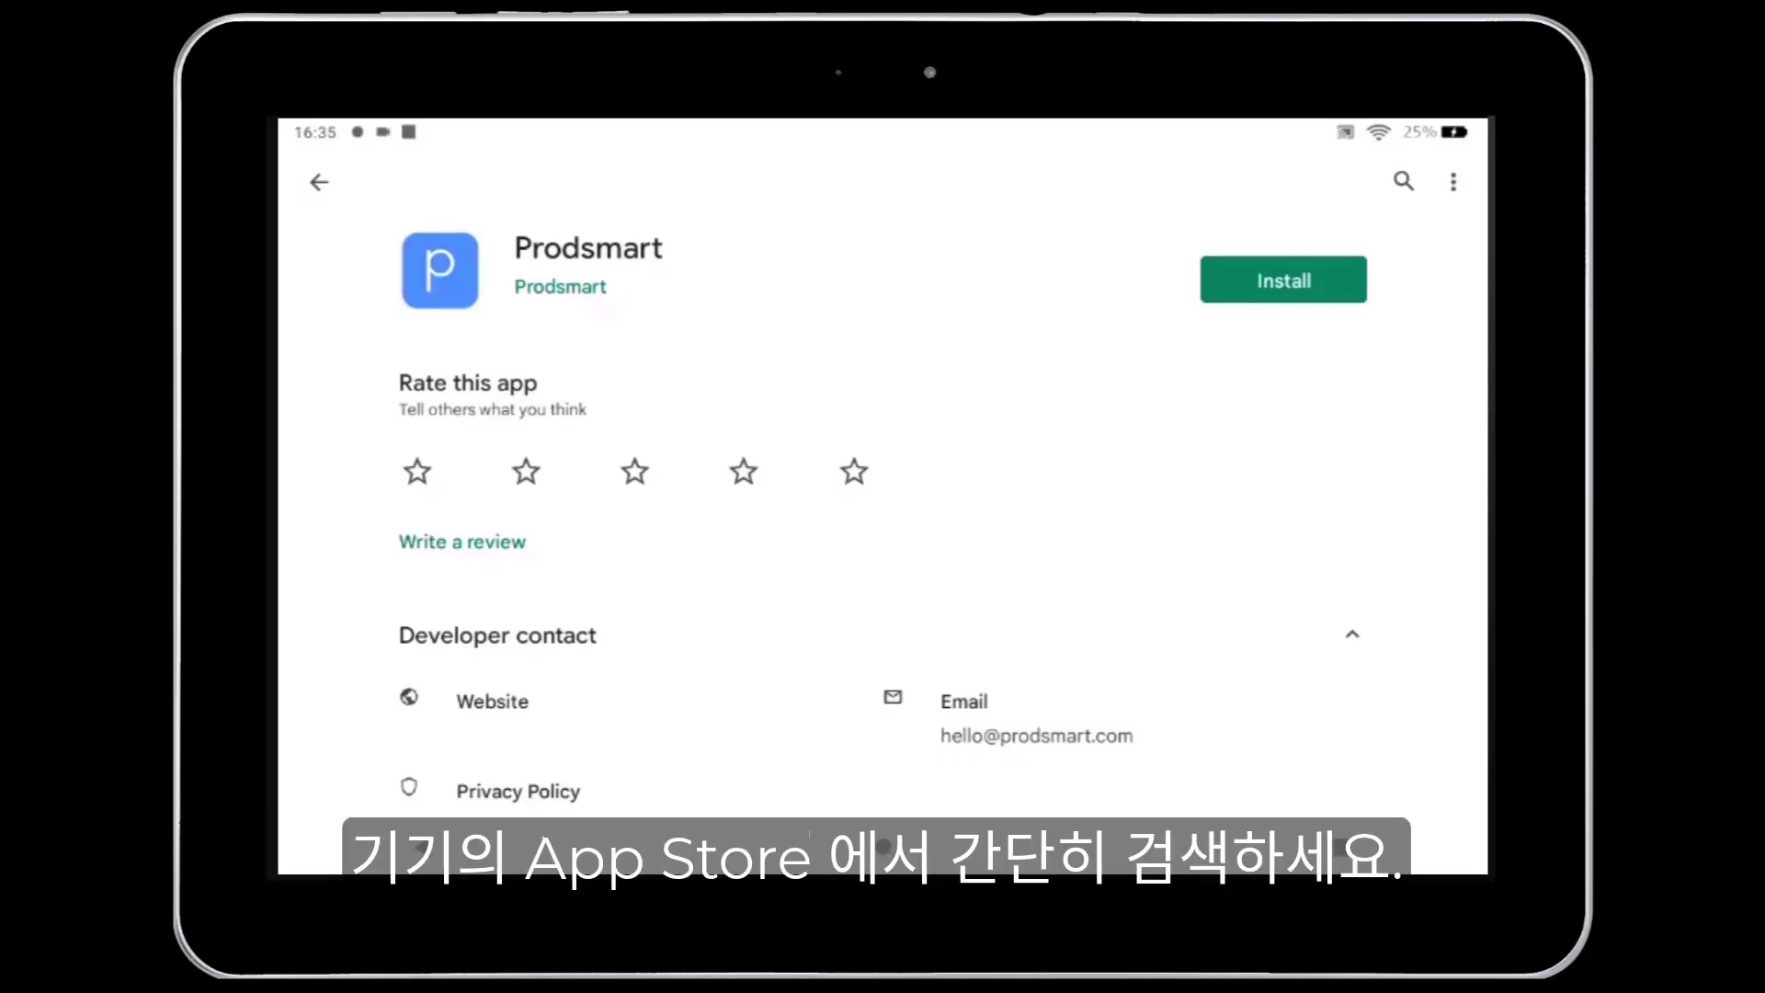
Step: Switch to the tablet's app store and install the Prodsmart app
{"action": "left_click", "coordinate": [1283, 279]}
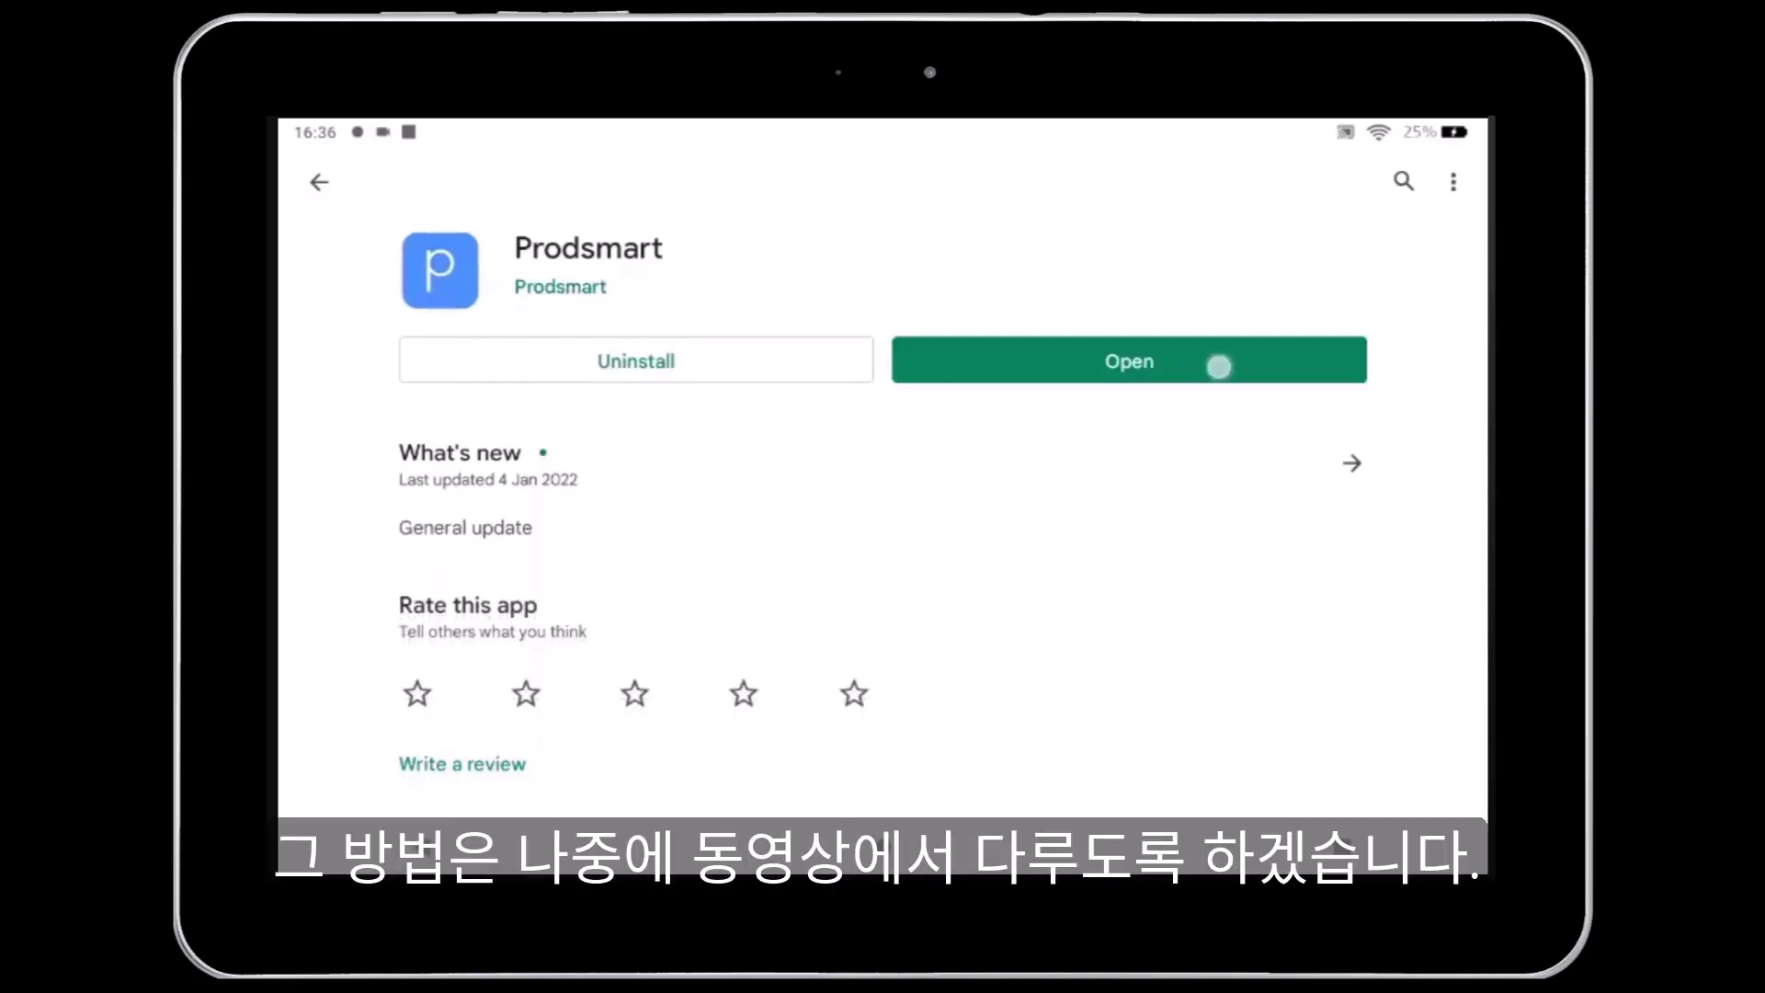
Step: Open the installed Prodsmart app on the tablet and look over its login screen
{"action": "left_click", "coordinate": [1129, 361]}
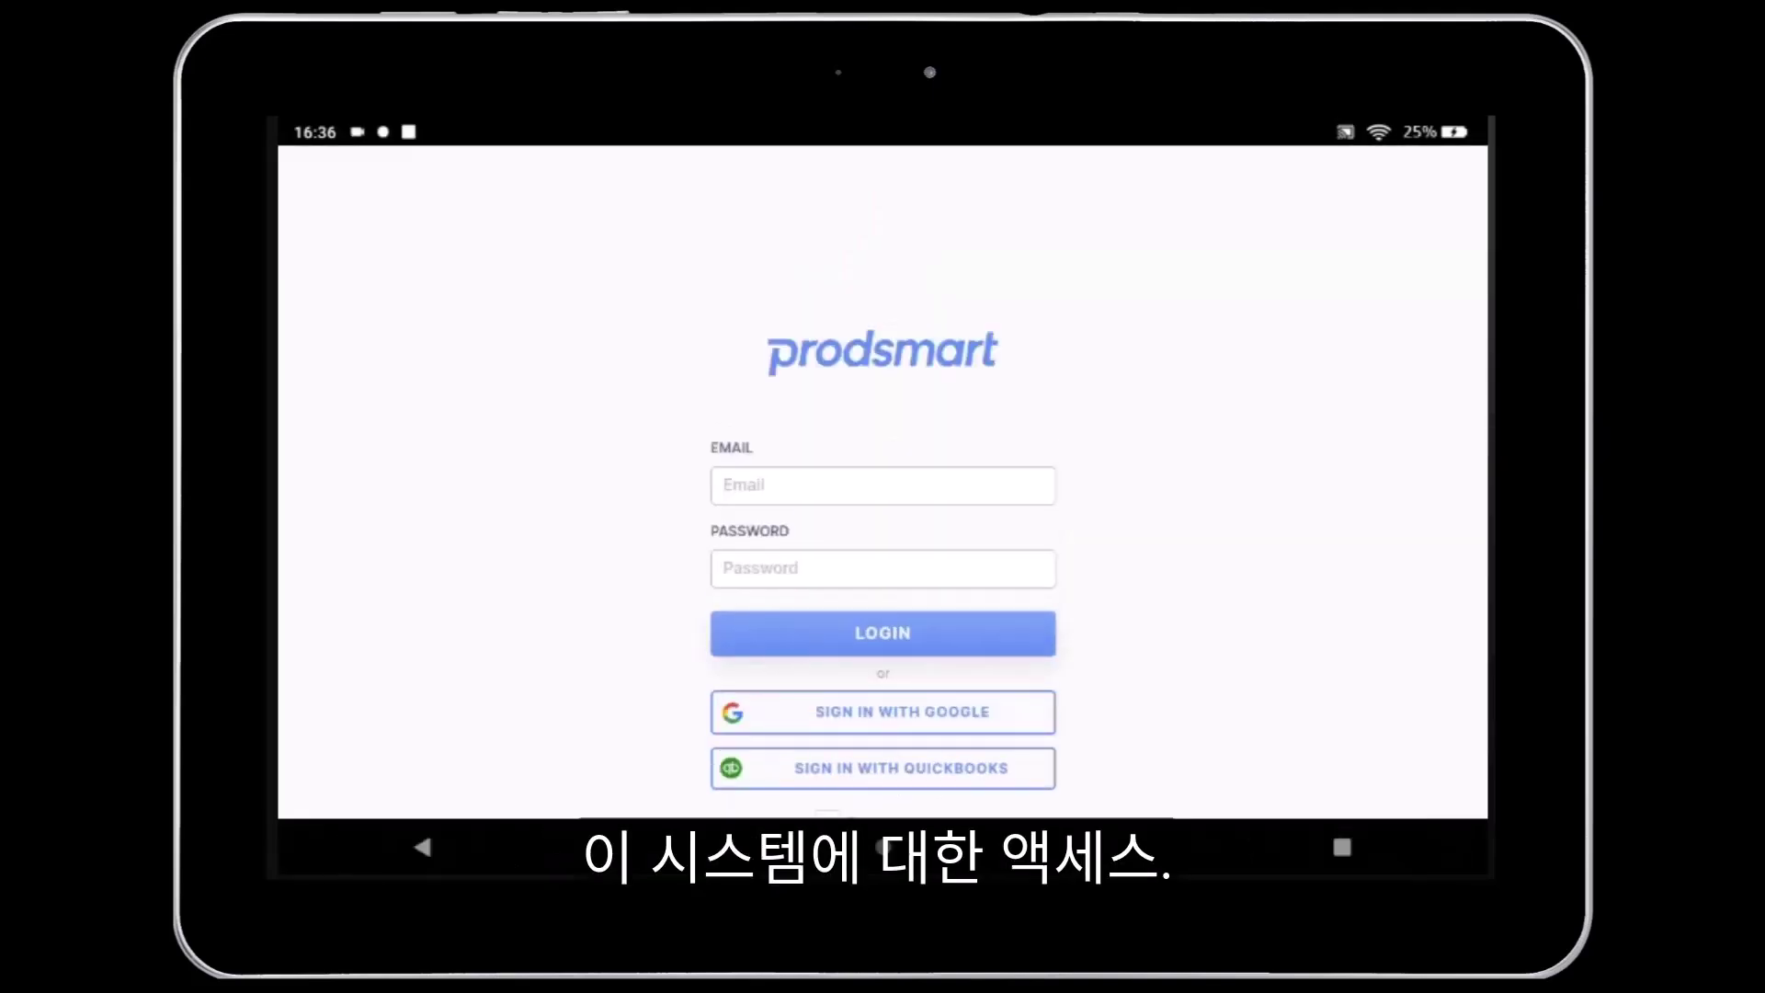
{"action": "left_click_drag", "start_coordinate": [1352, 555], "coordinate": [1359, 481]}
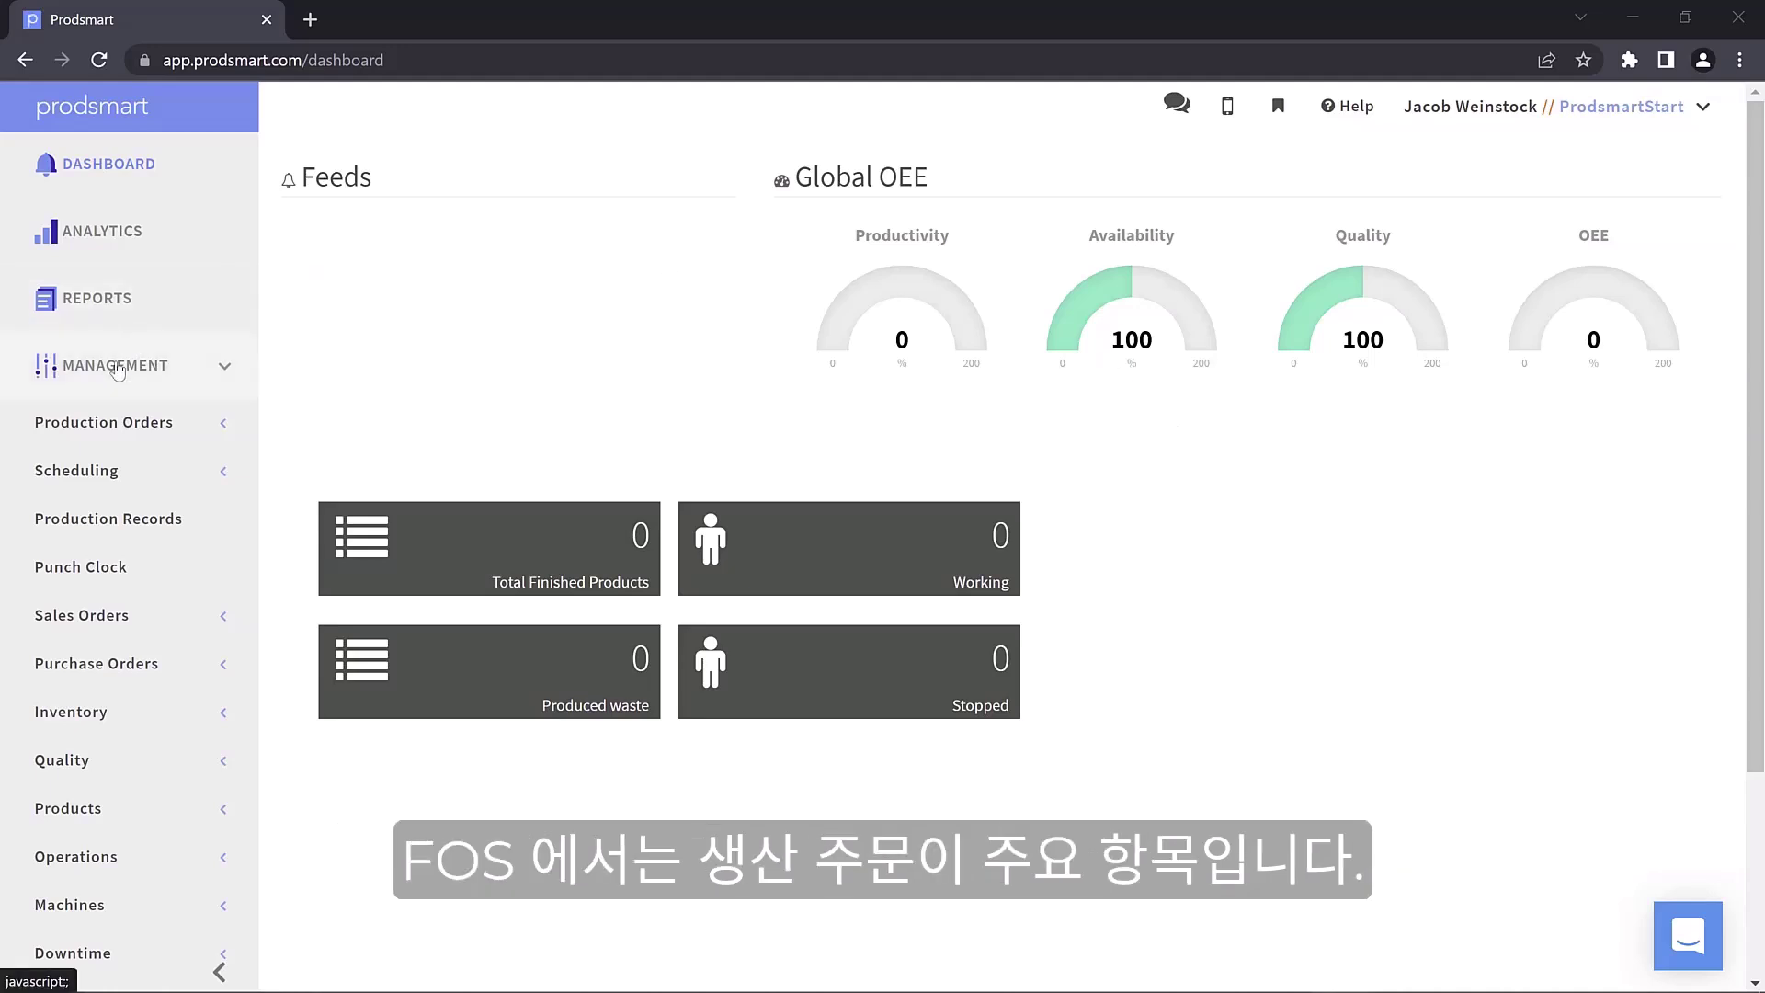
Step: Switch back to the Prodsmart web app and start a new worker with number 001 and the worker's full name
{"action": "left_click", "coordinate": [126, 428]}
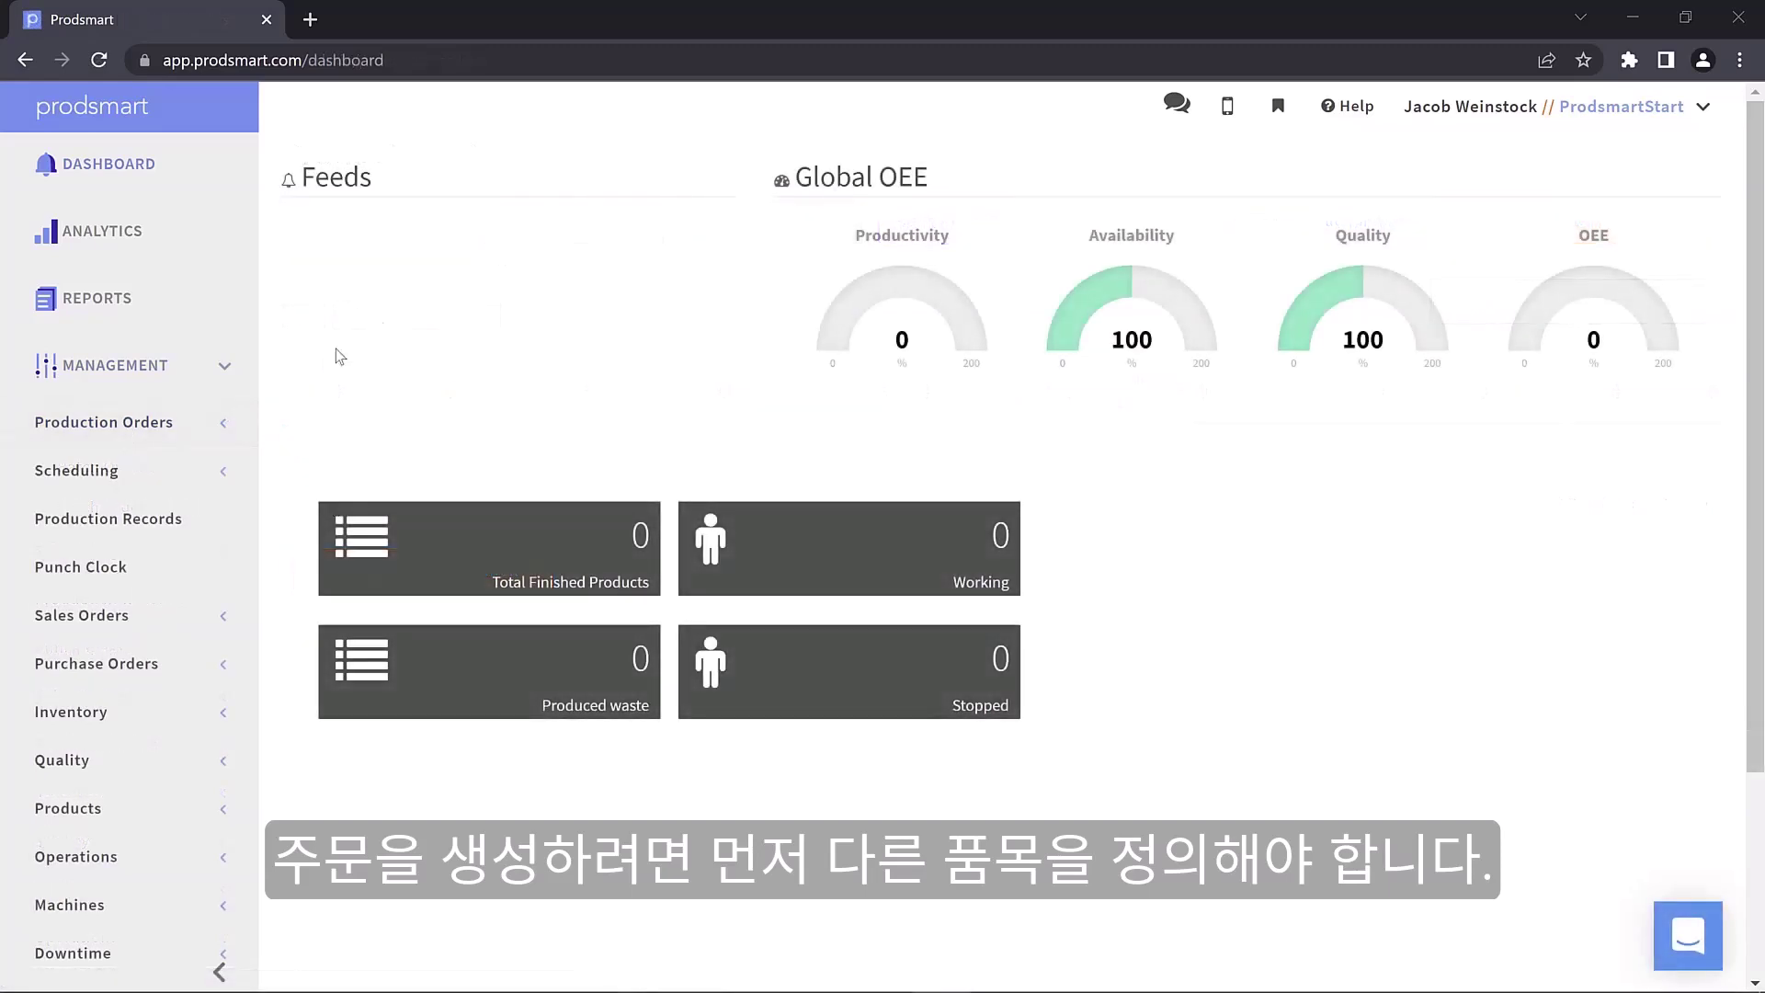
{"action": "scroll", "coordinate": [220, 392], "scroll_direction": "down", "scroll_amount": 3}
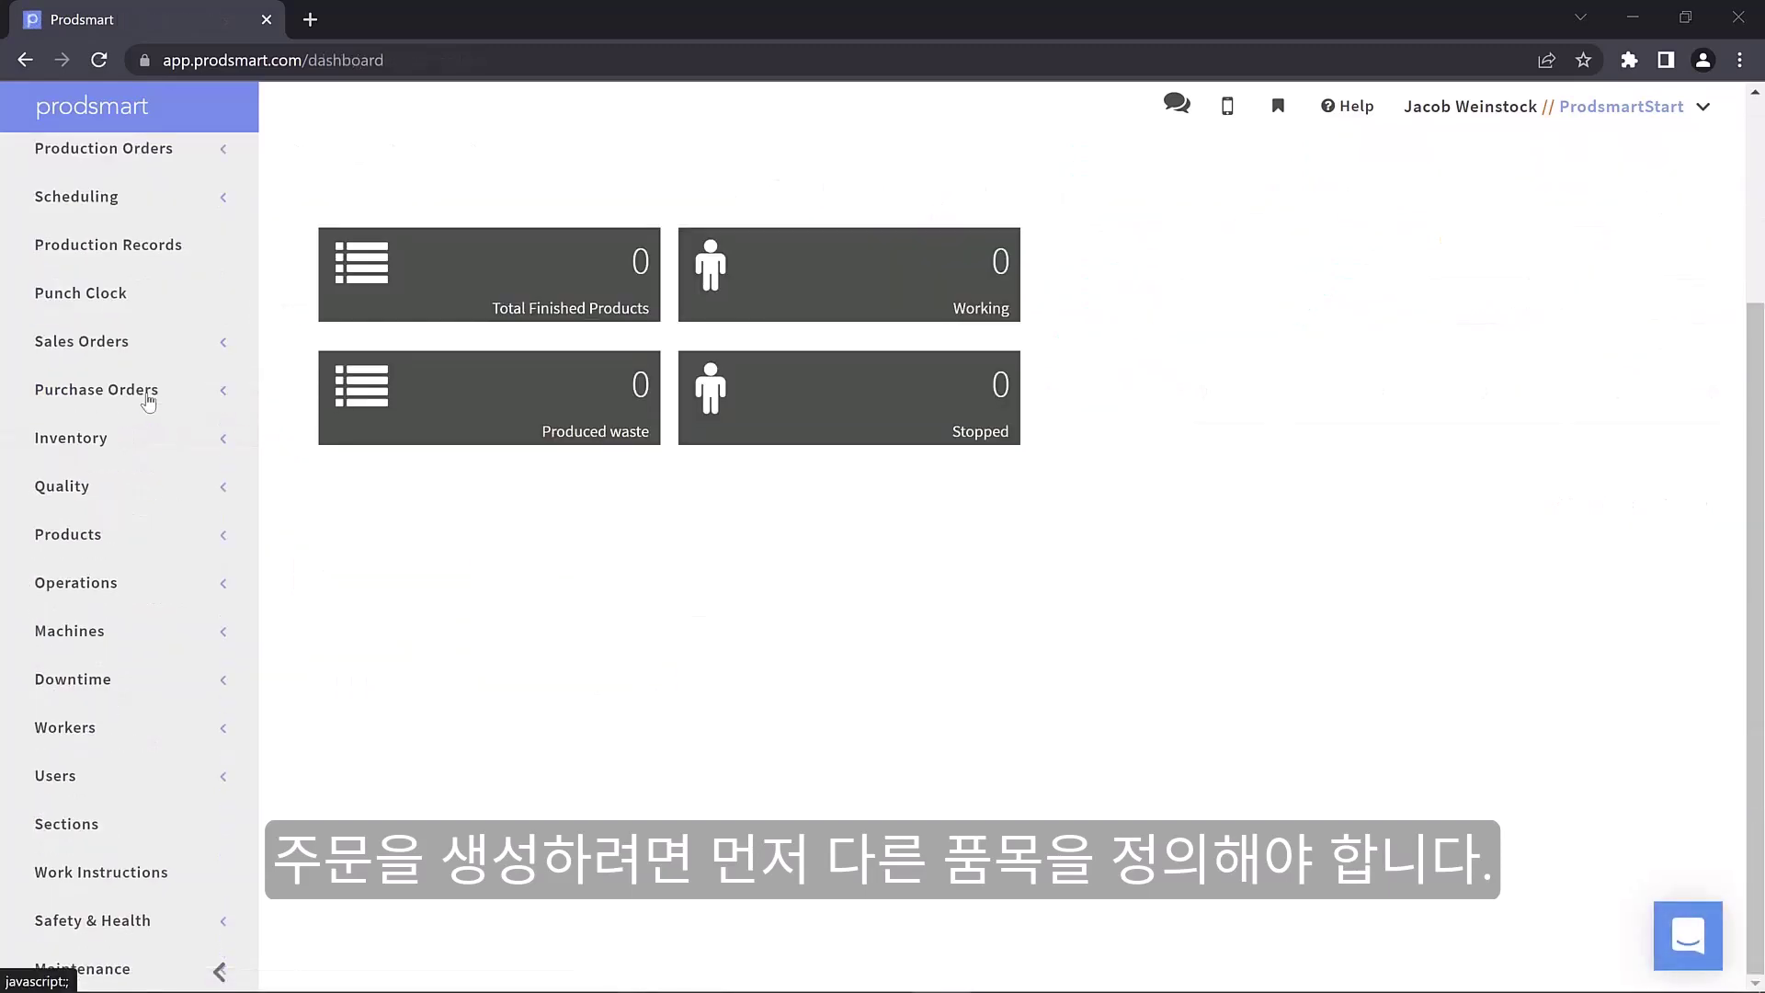
{"action": "left_click", "coordinate": [76, 733]}
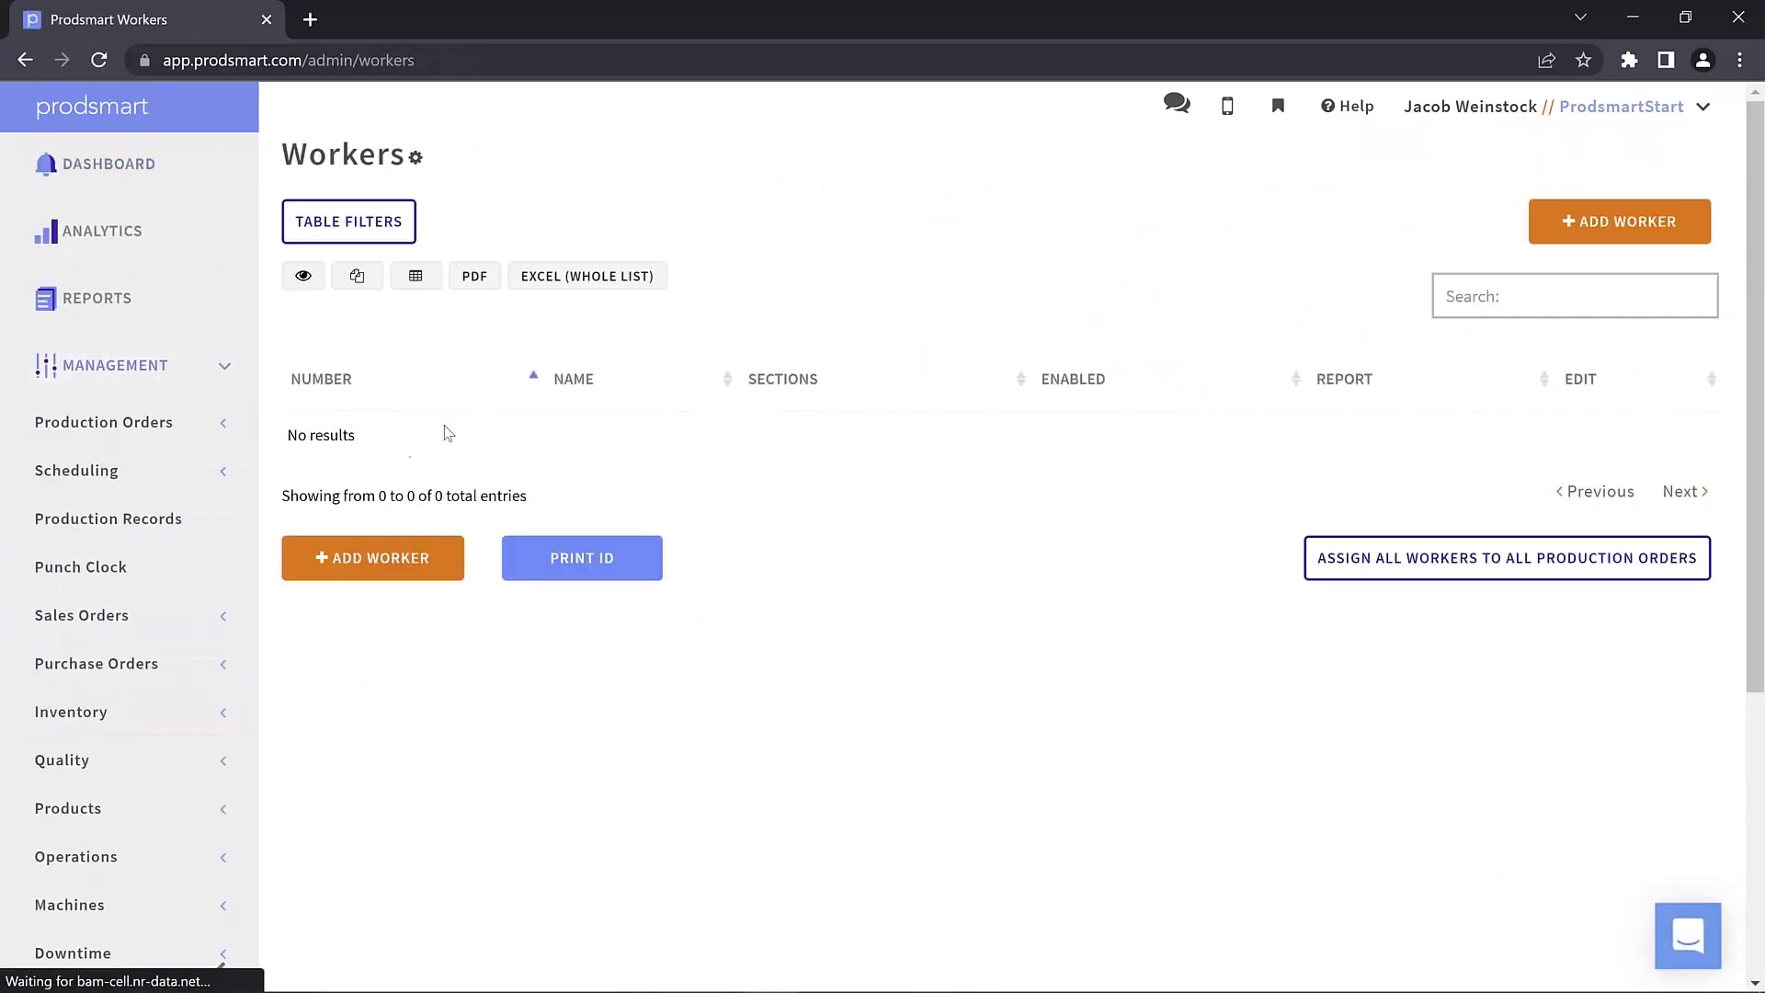
{"action": "left_click", "coordinate": [348, 552]}
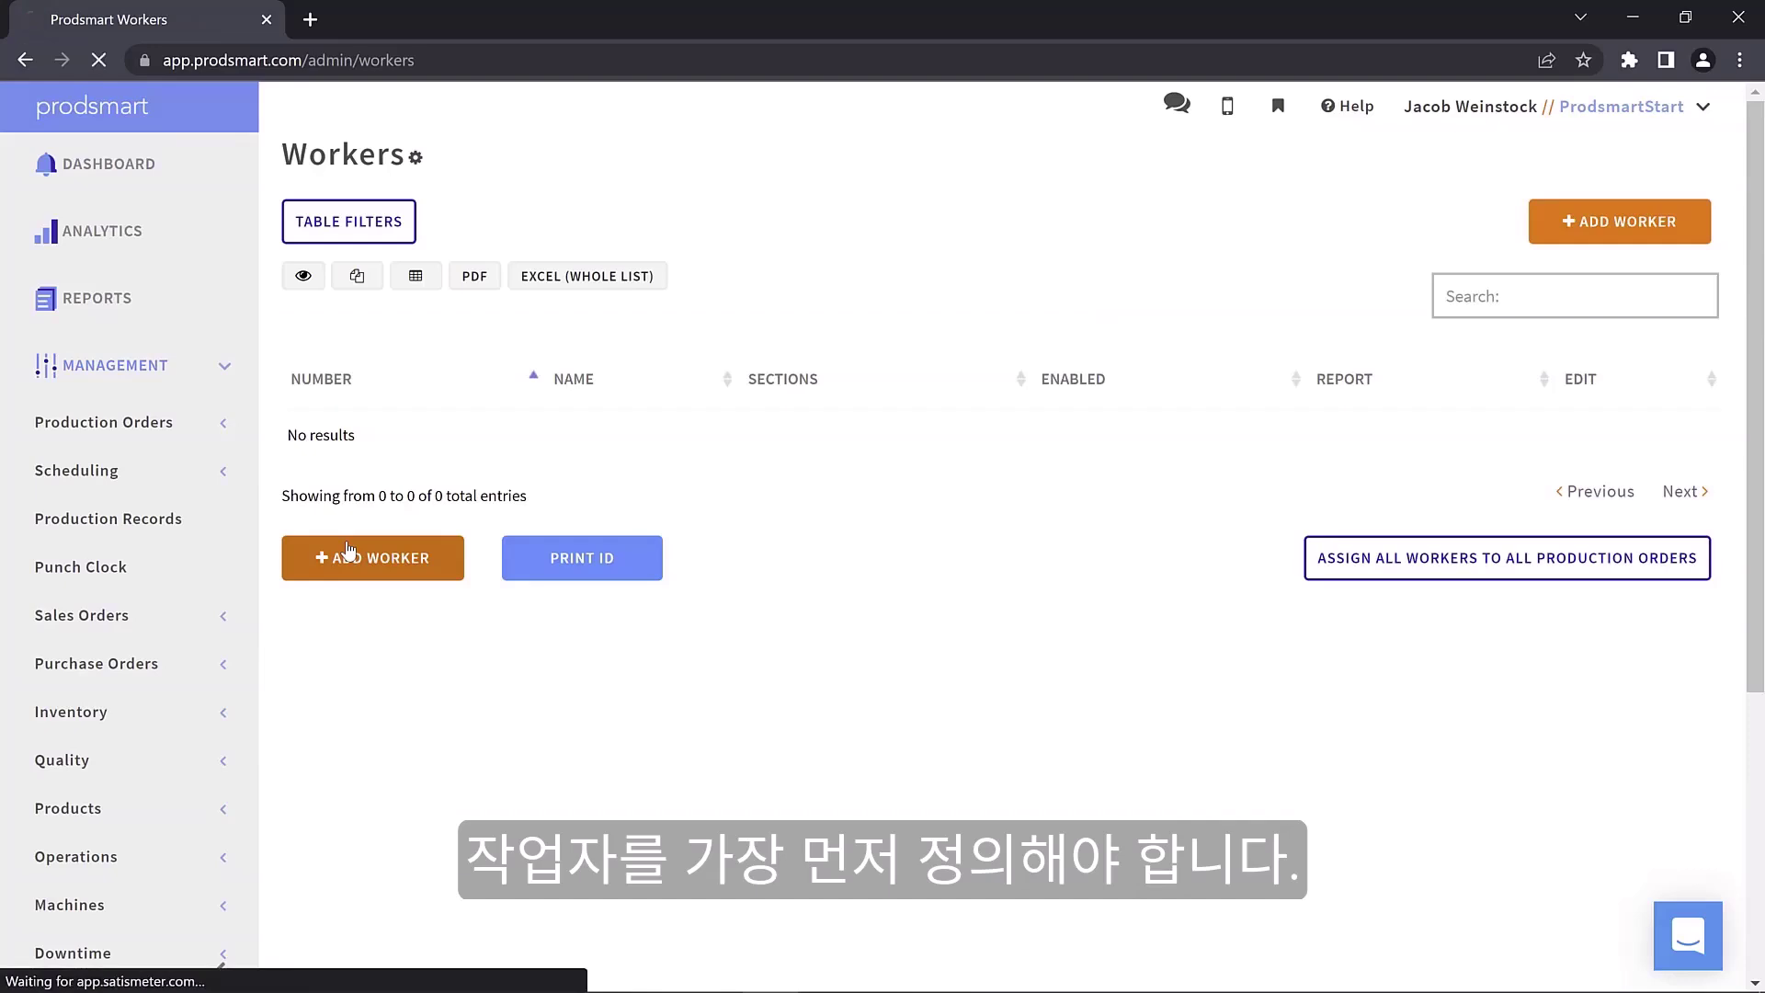
{"action": "double_click", "coordinate": [397, 261]}
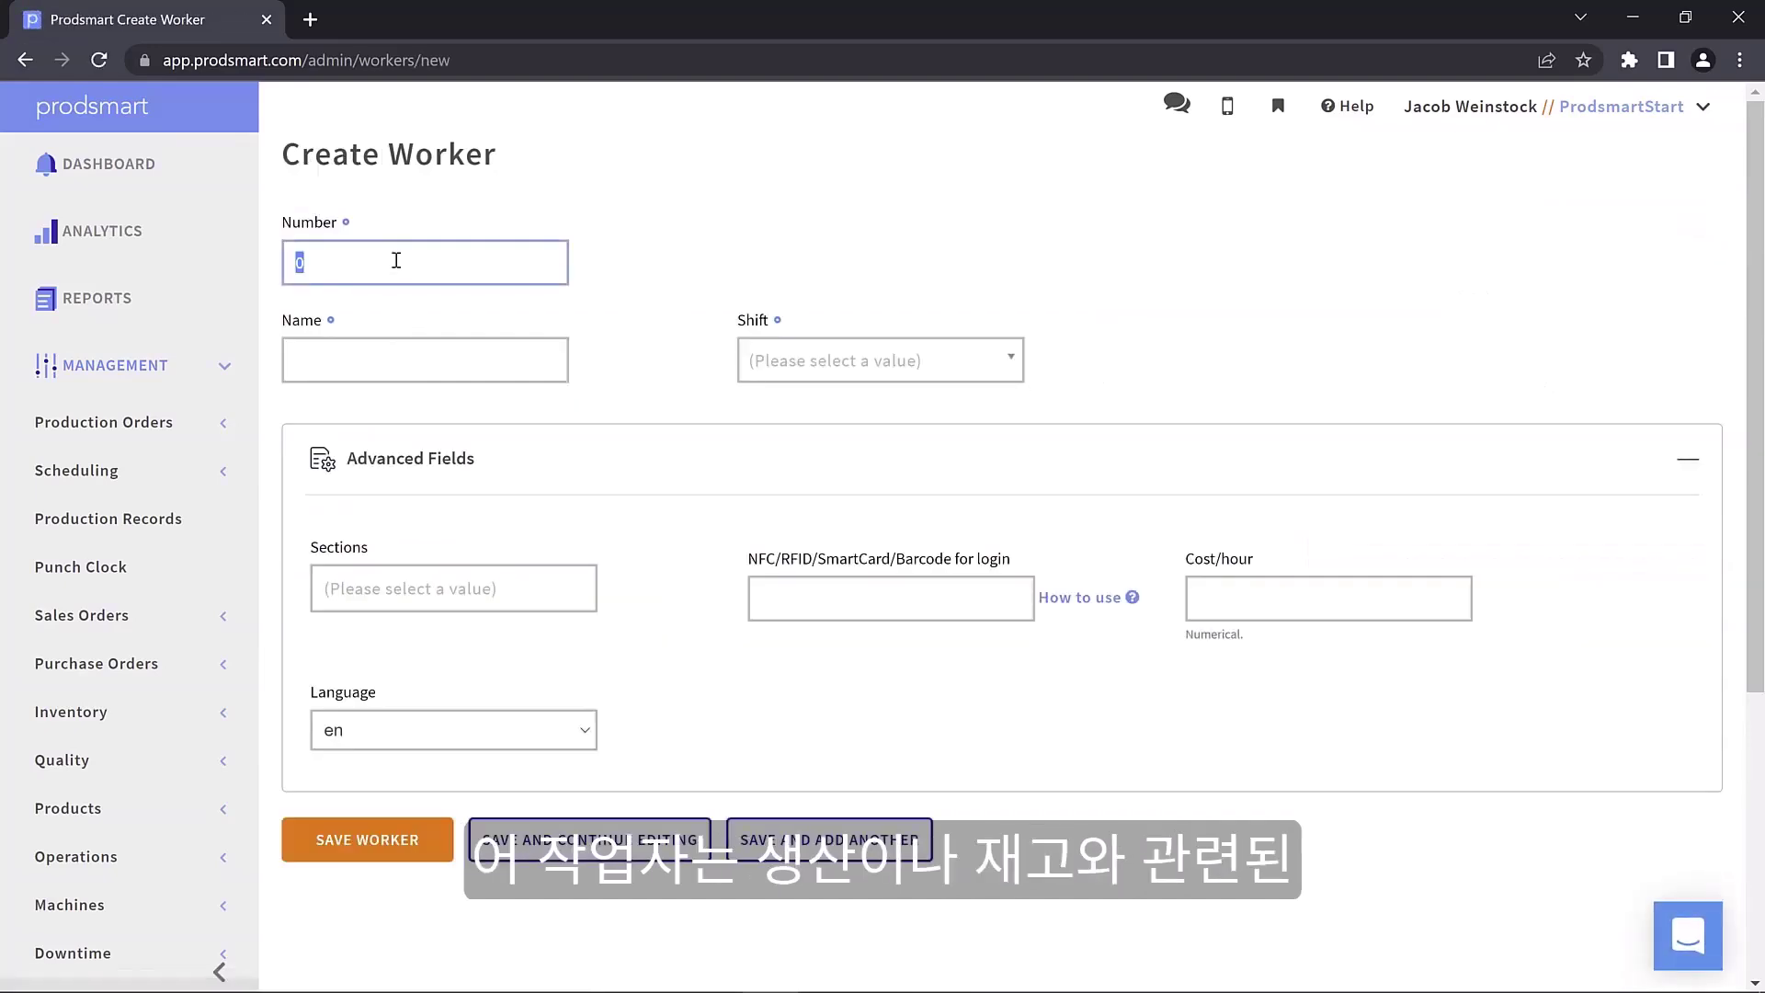
{"action": "type", "text": "001"}
{"action": "key", "text": "Tab"}
{"action": "type", "text": "John "}
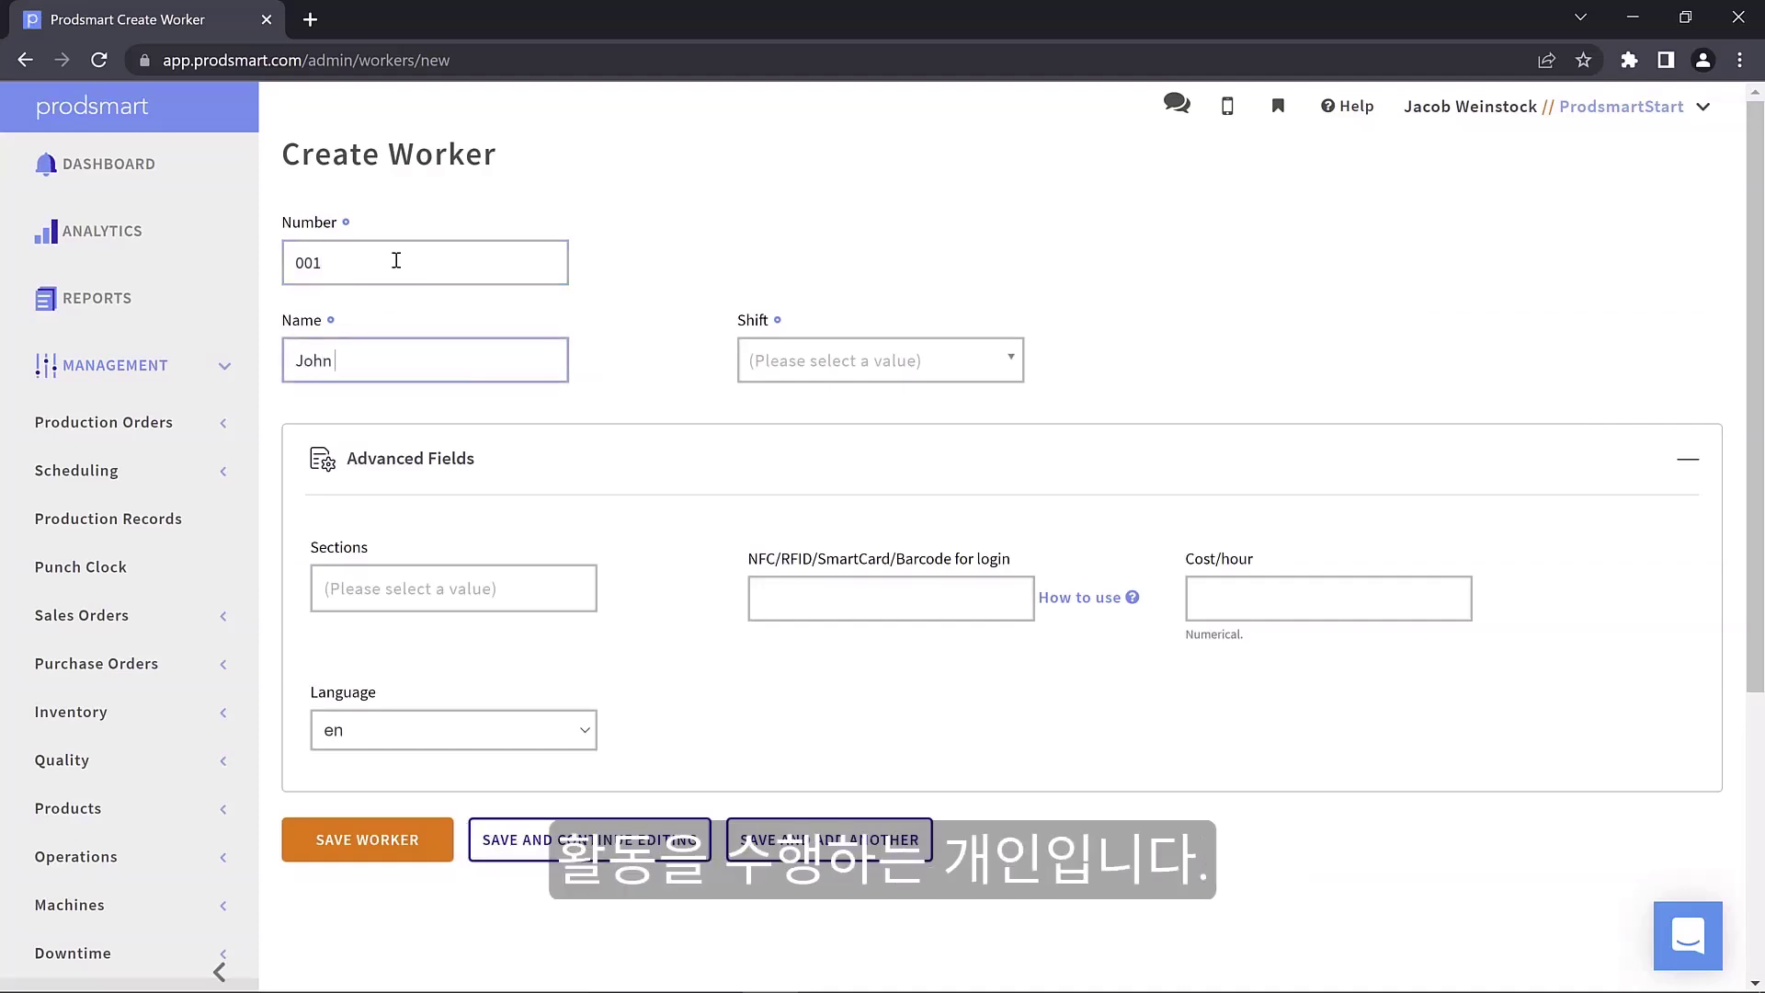
{"action": "type", "text": "Smith"}
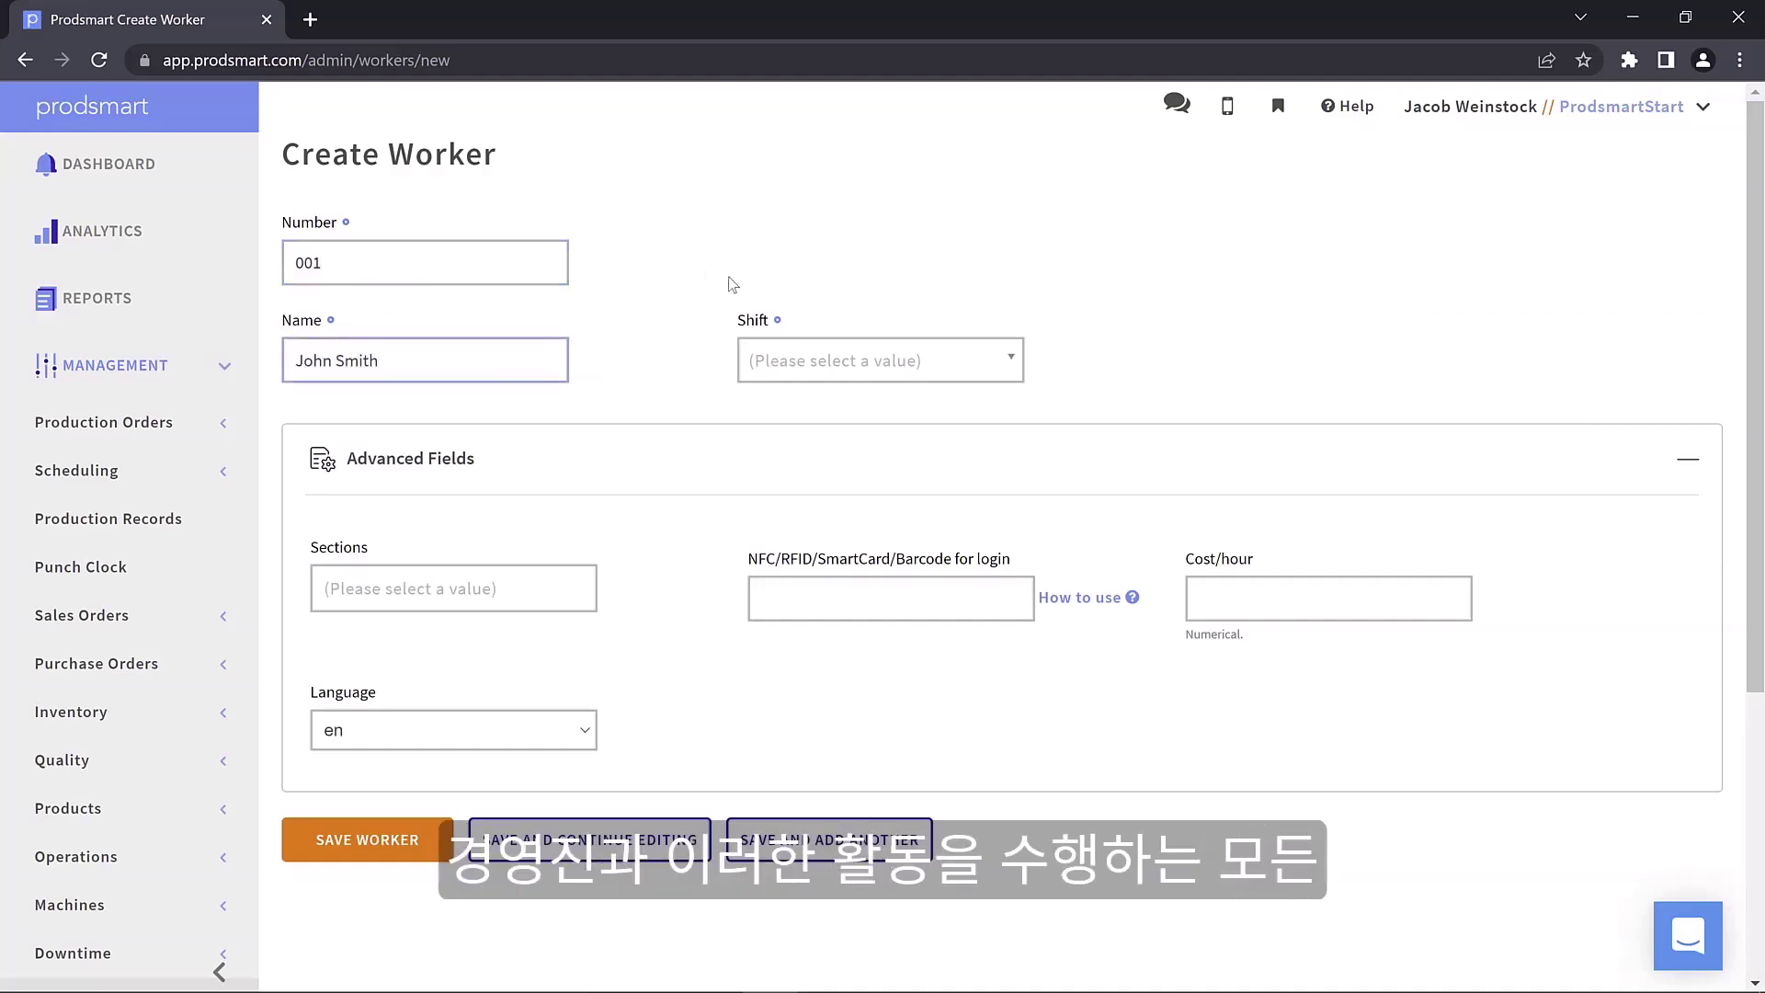
Step: Assign the Normal 8-12/13-17 shift to worker 001 and save the worker
{"action": "left_click", "coordinate": [910, 368]}
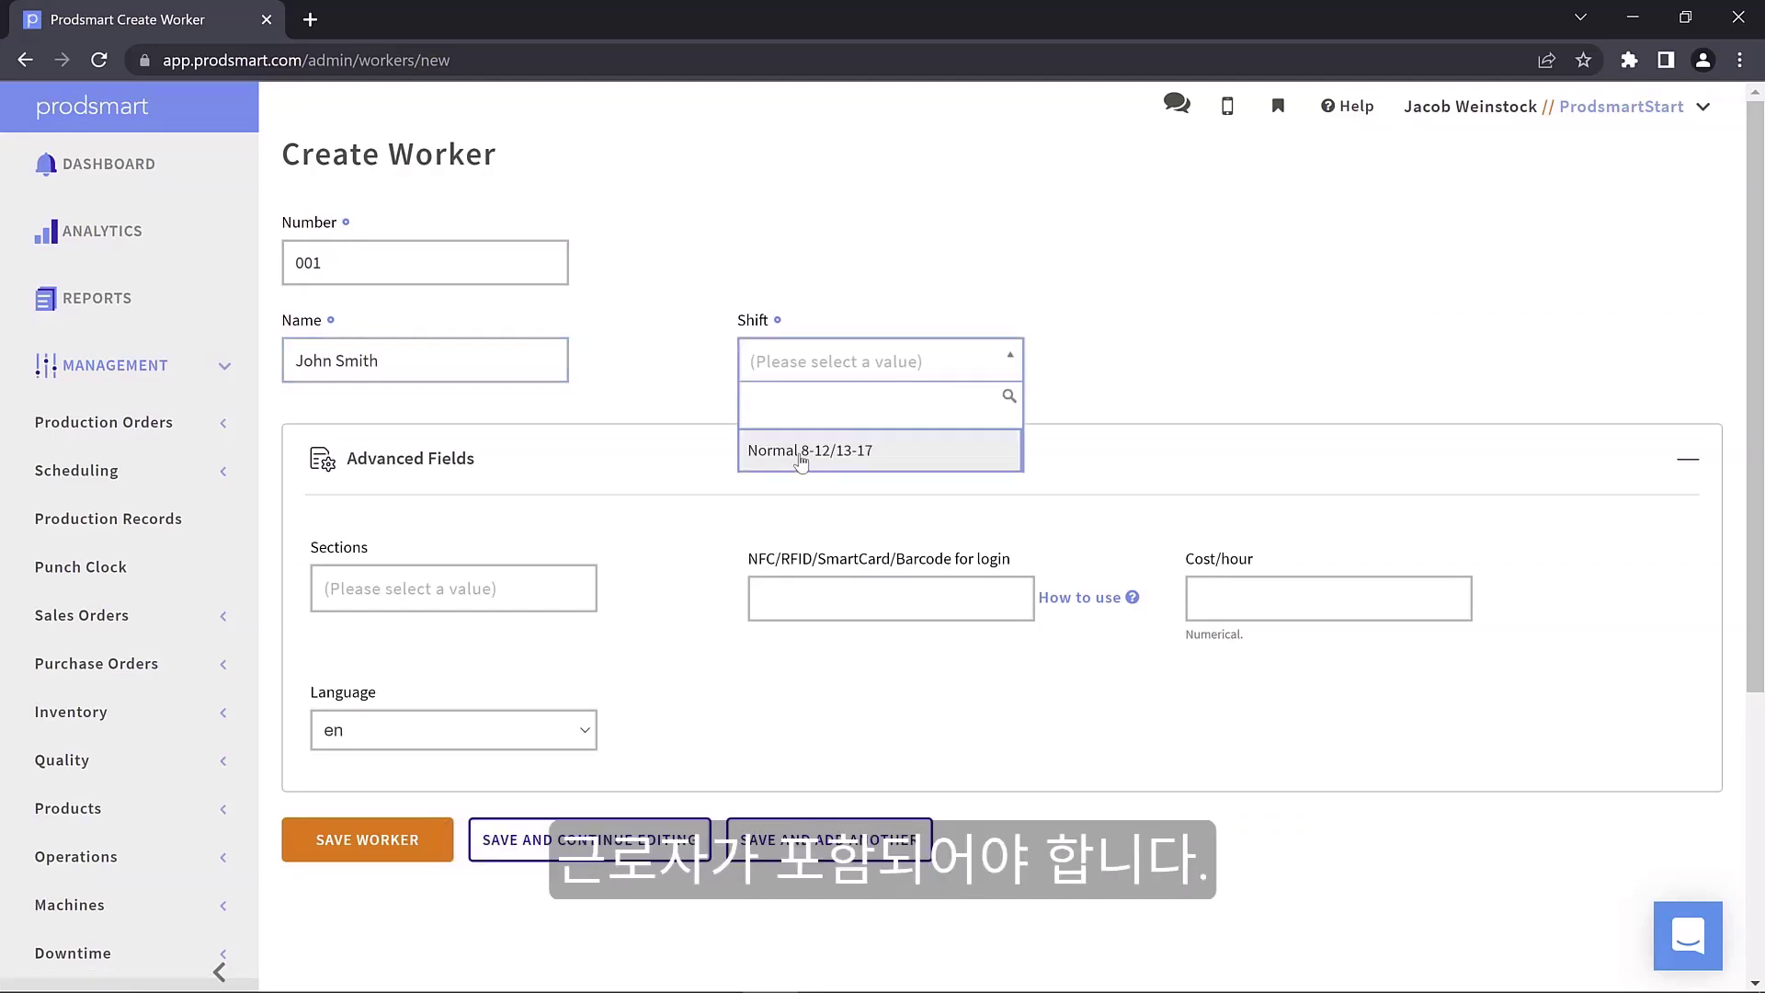
{"action": "left_click", "coordinate": [803, 452]}
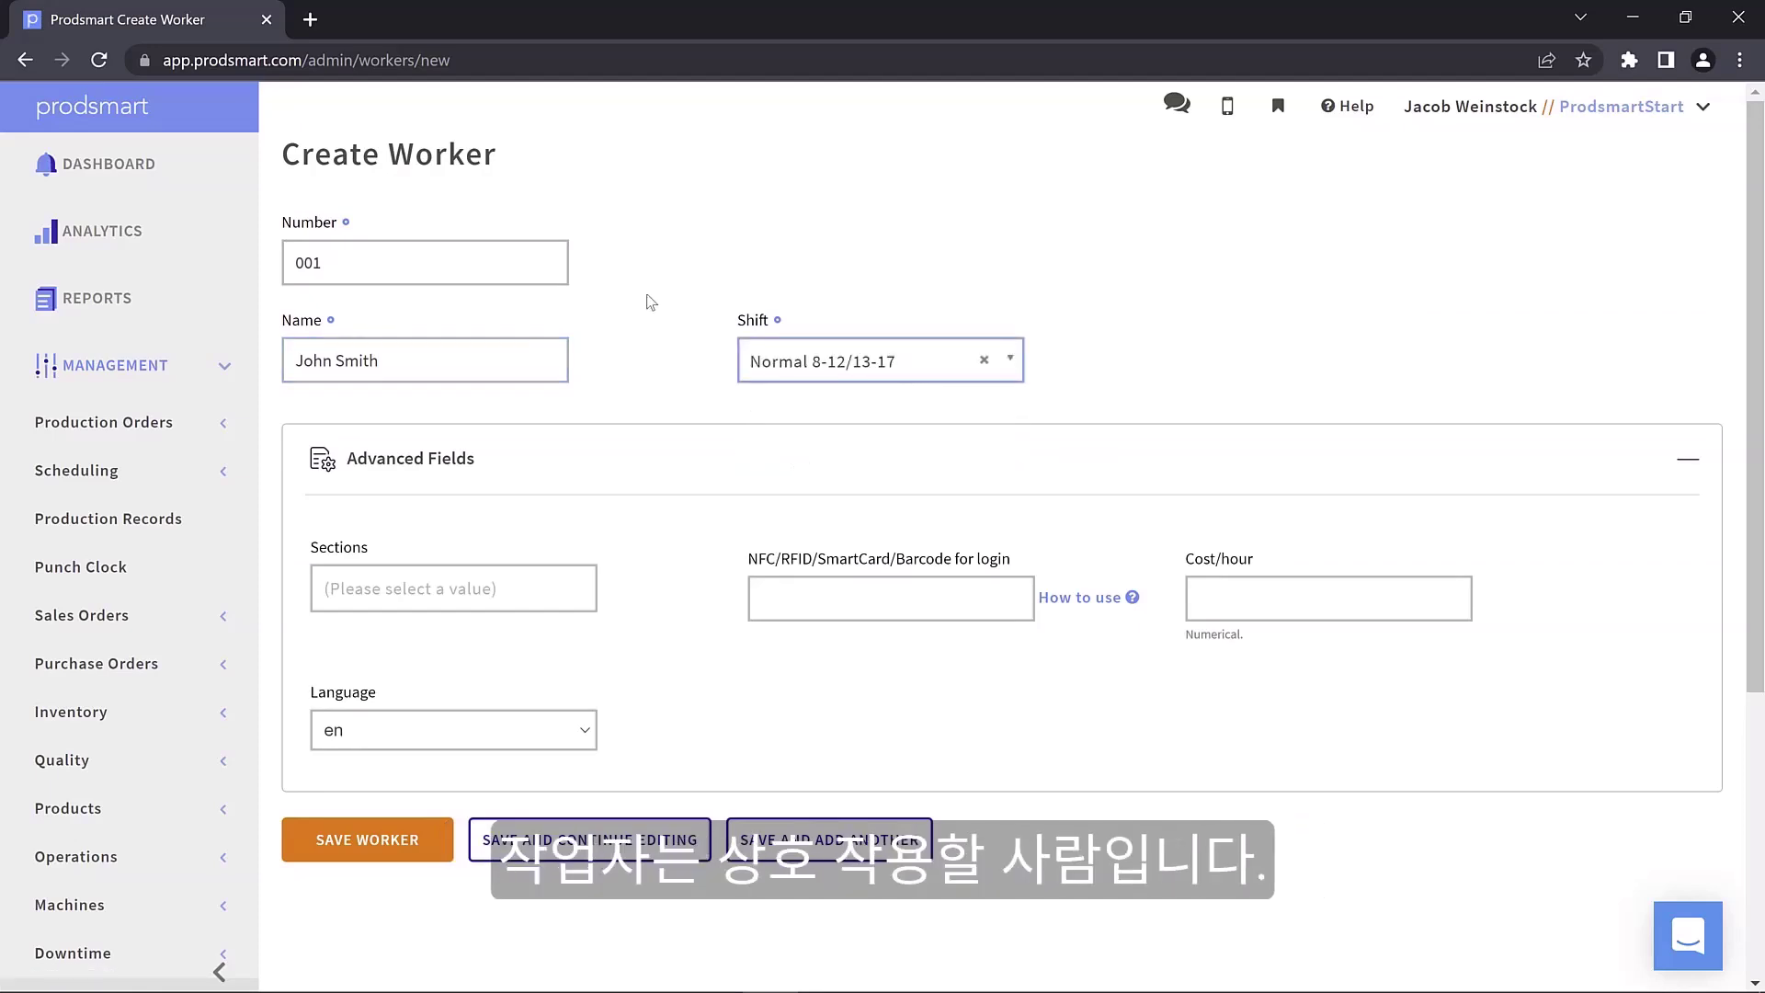
{"action": "left_click", "coordinate": [364, 835]}
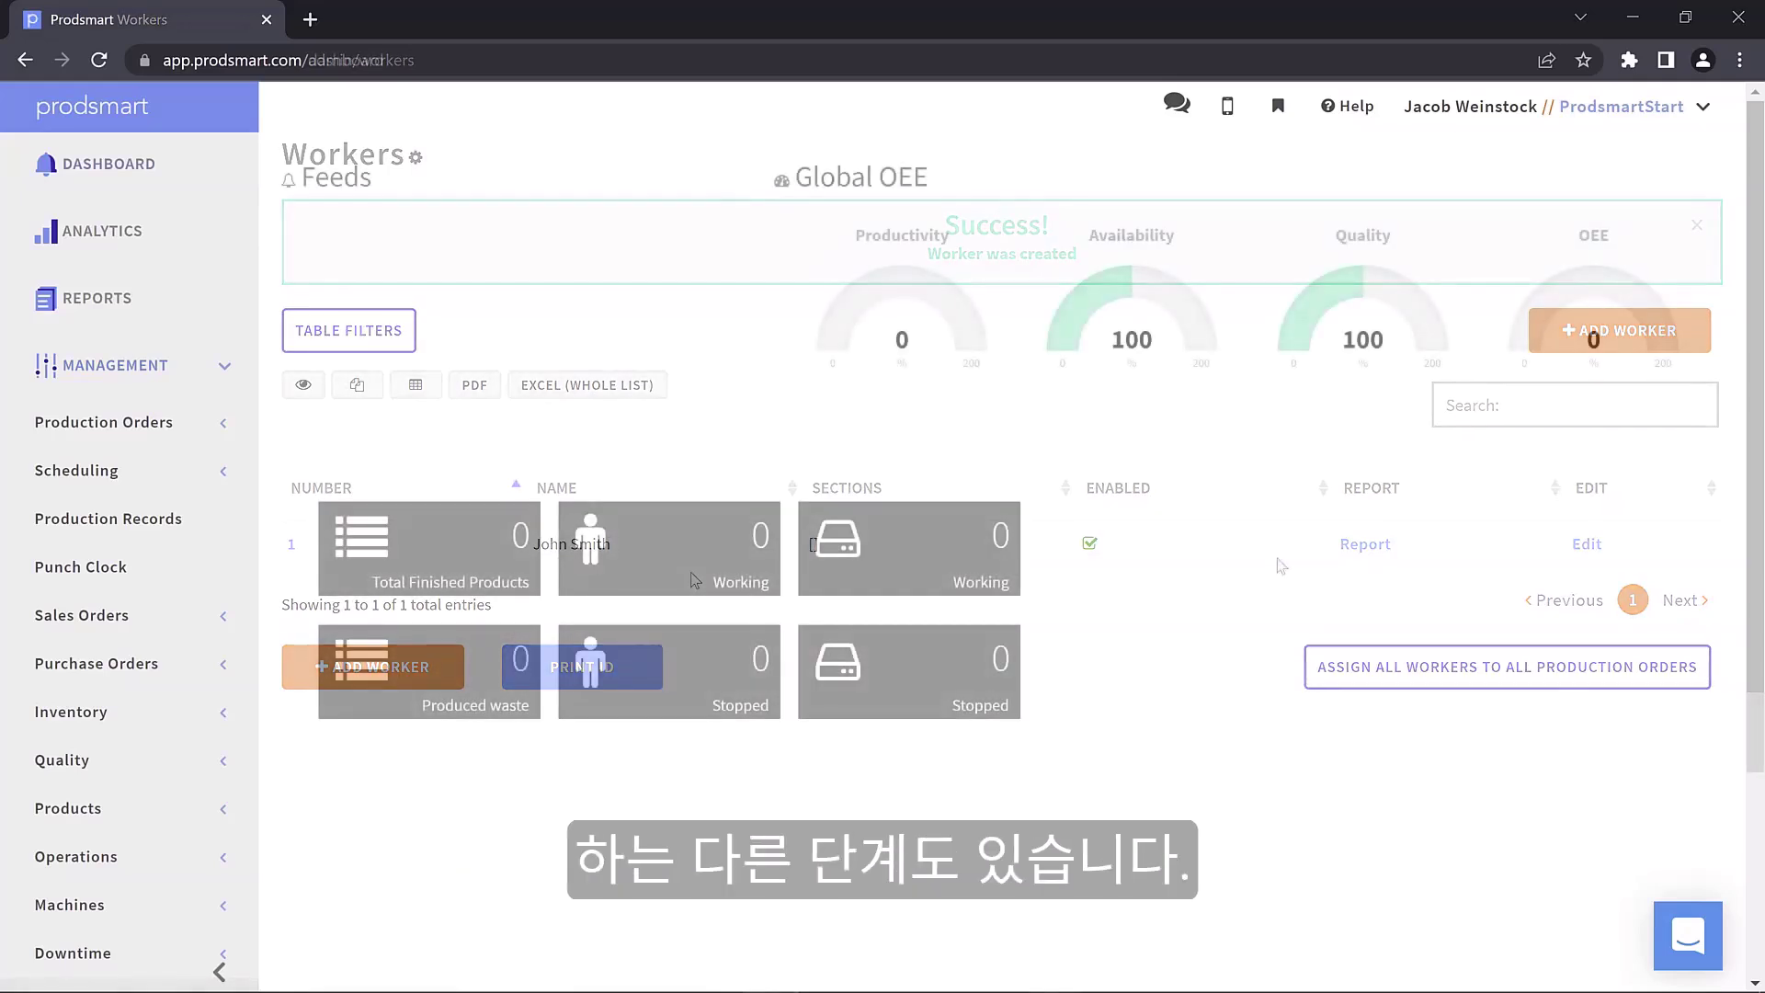
Step: Start another new worker from the Workers page with number 002 and the worker's full name
{"action": "scroll", "coordinate": [78, 680], "scroll_direction": "down", "scroll_amount": 3}
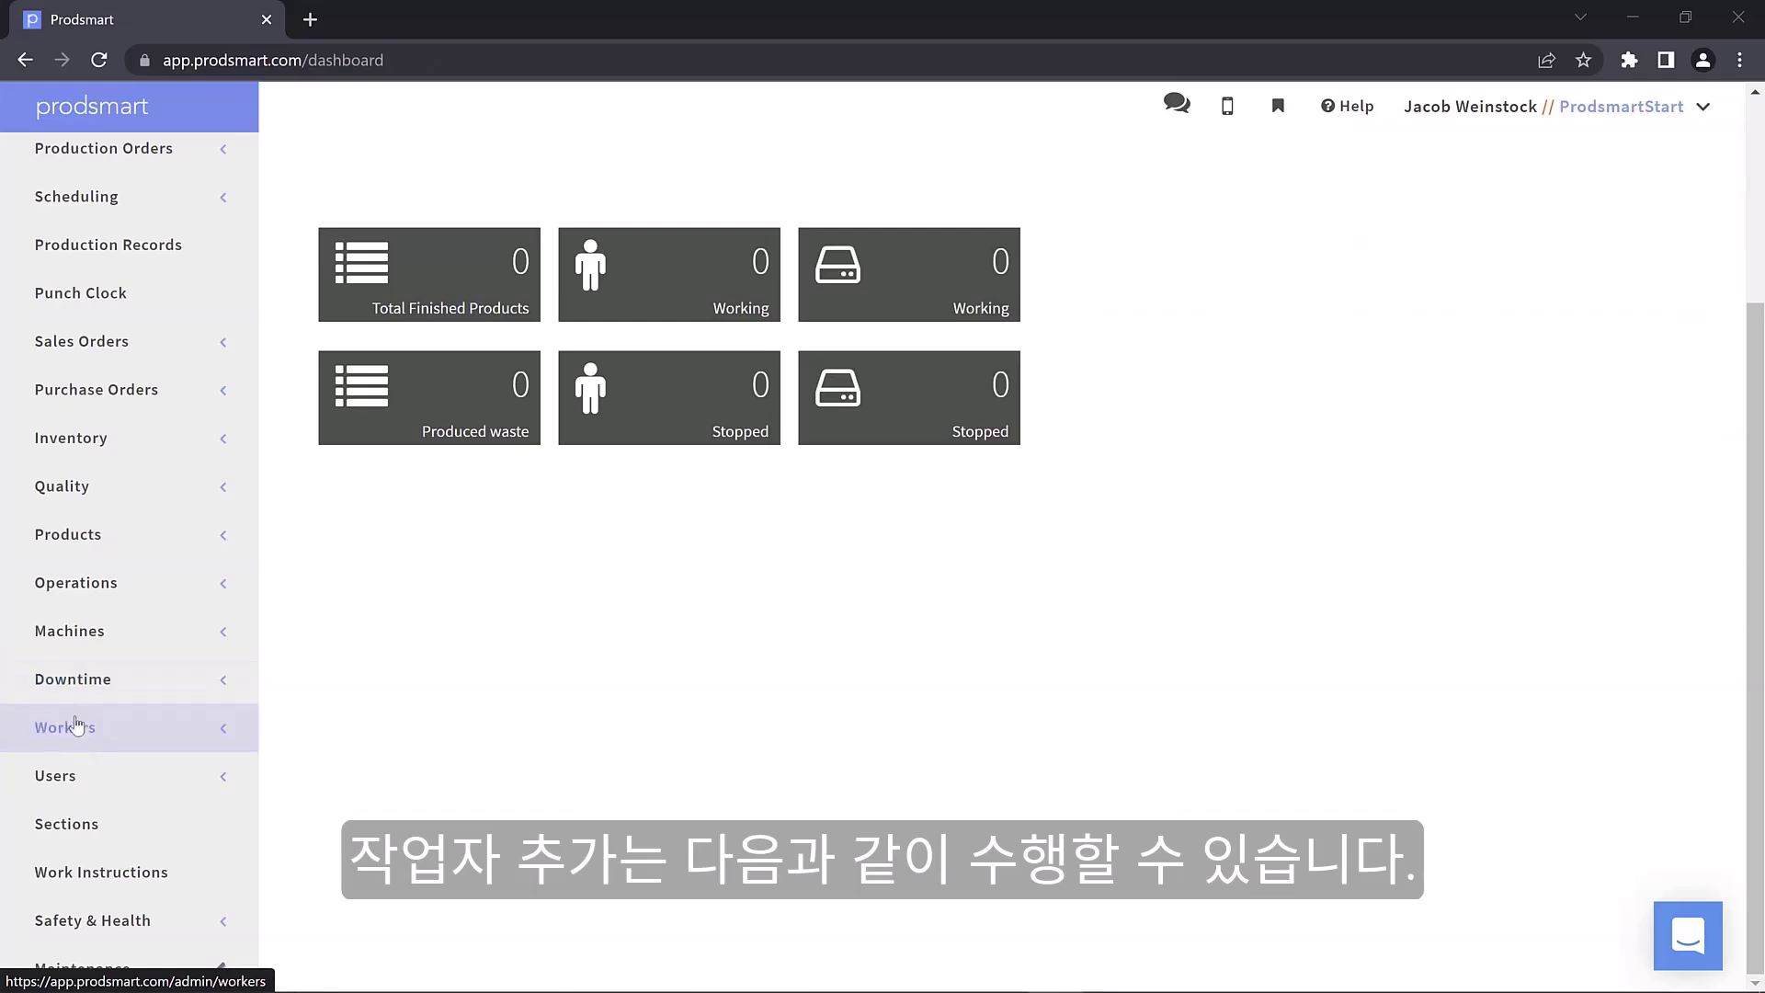
{"action": "left_click", "coordinate": [75, 728]}
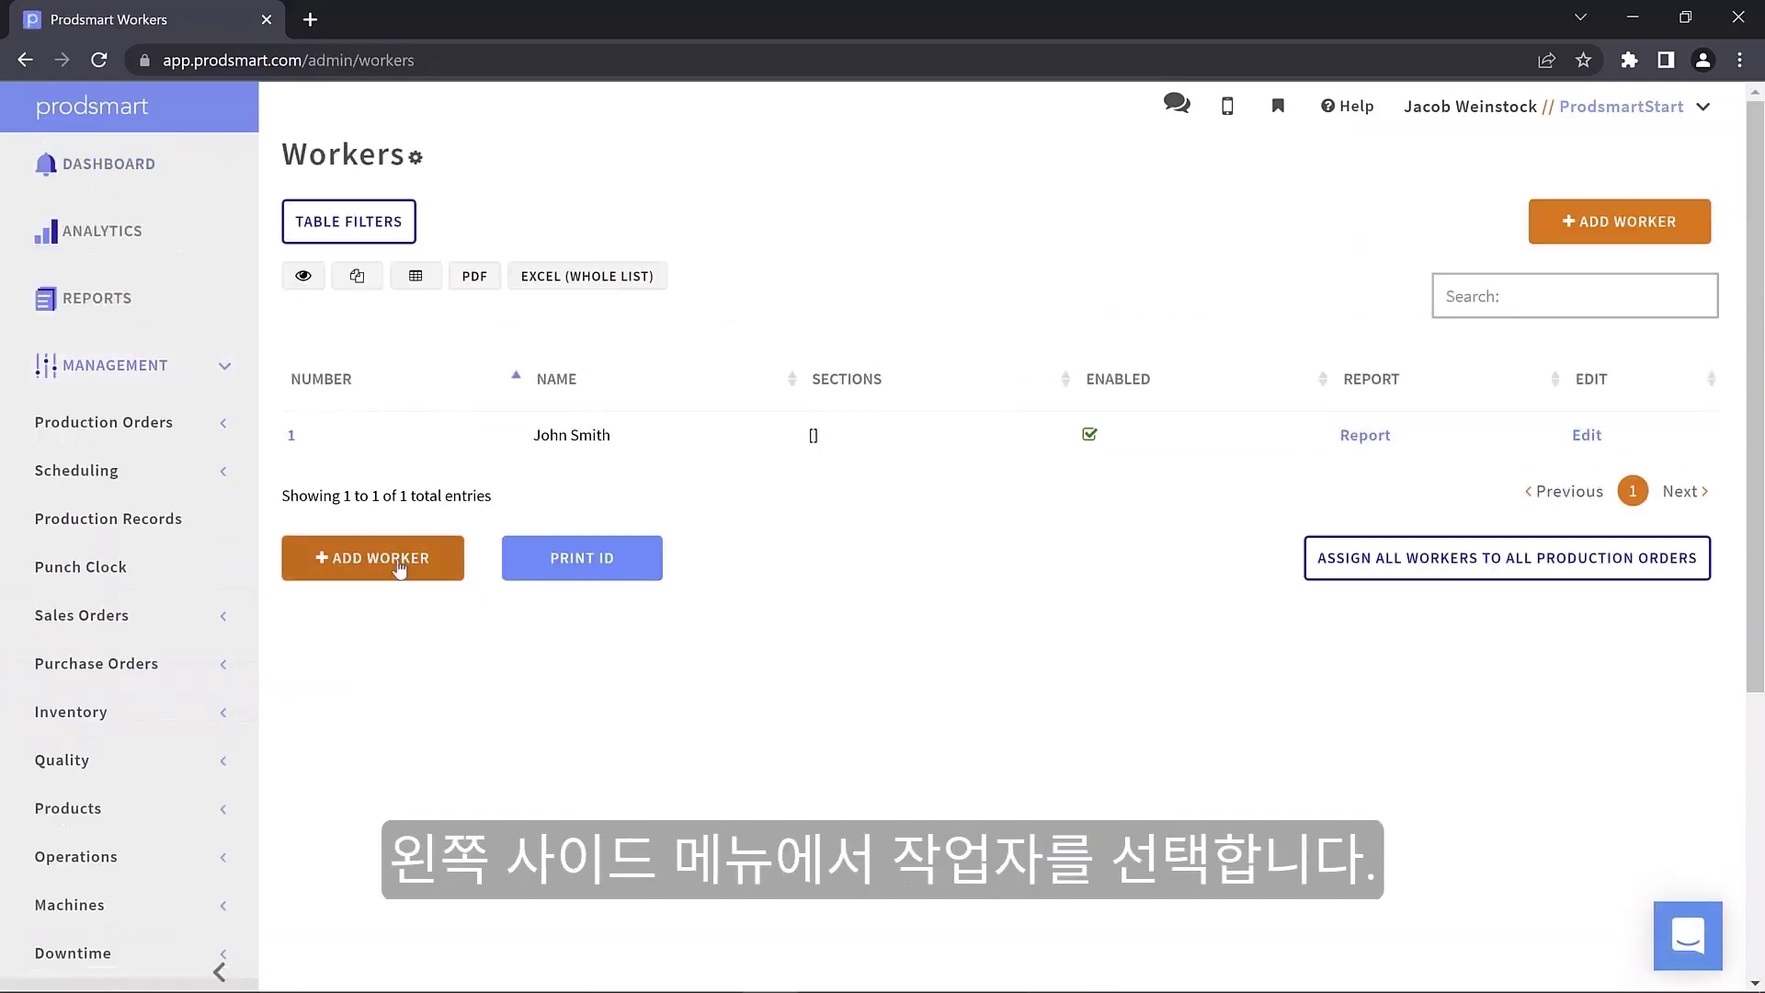
{"action": "left_click", "coordinate": [400, 569]}
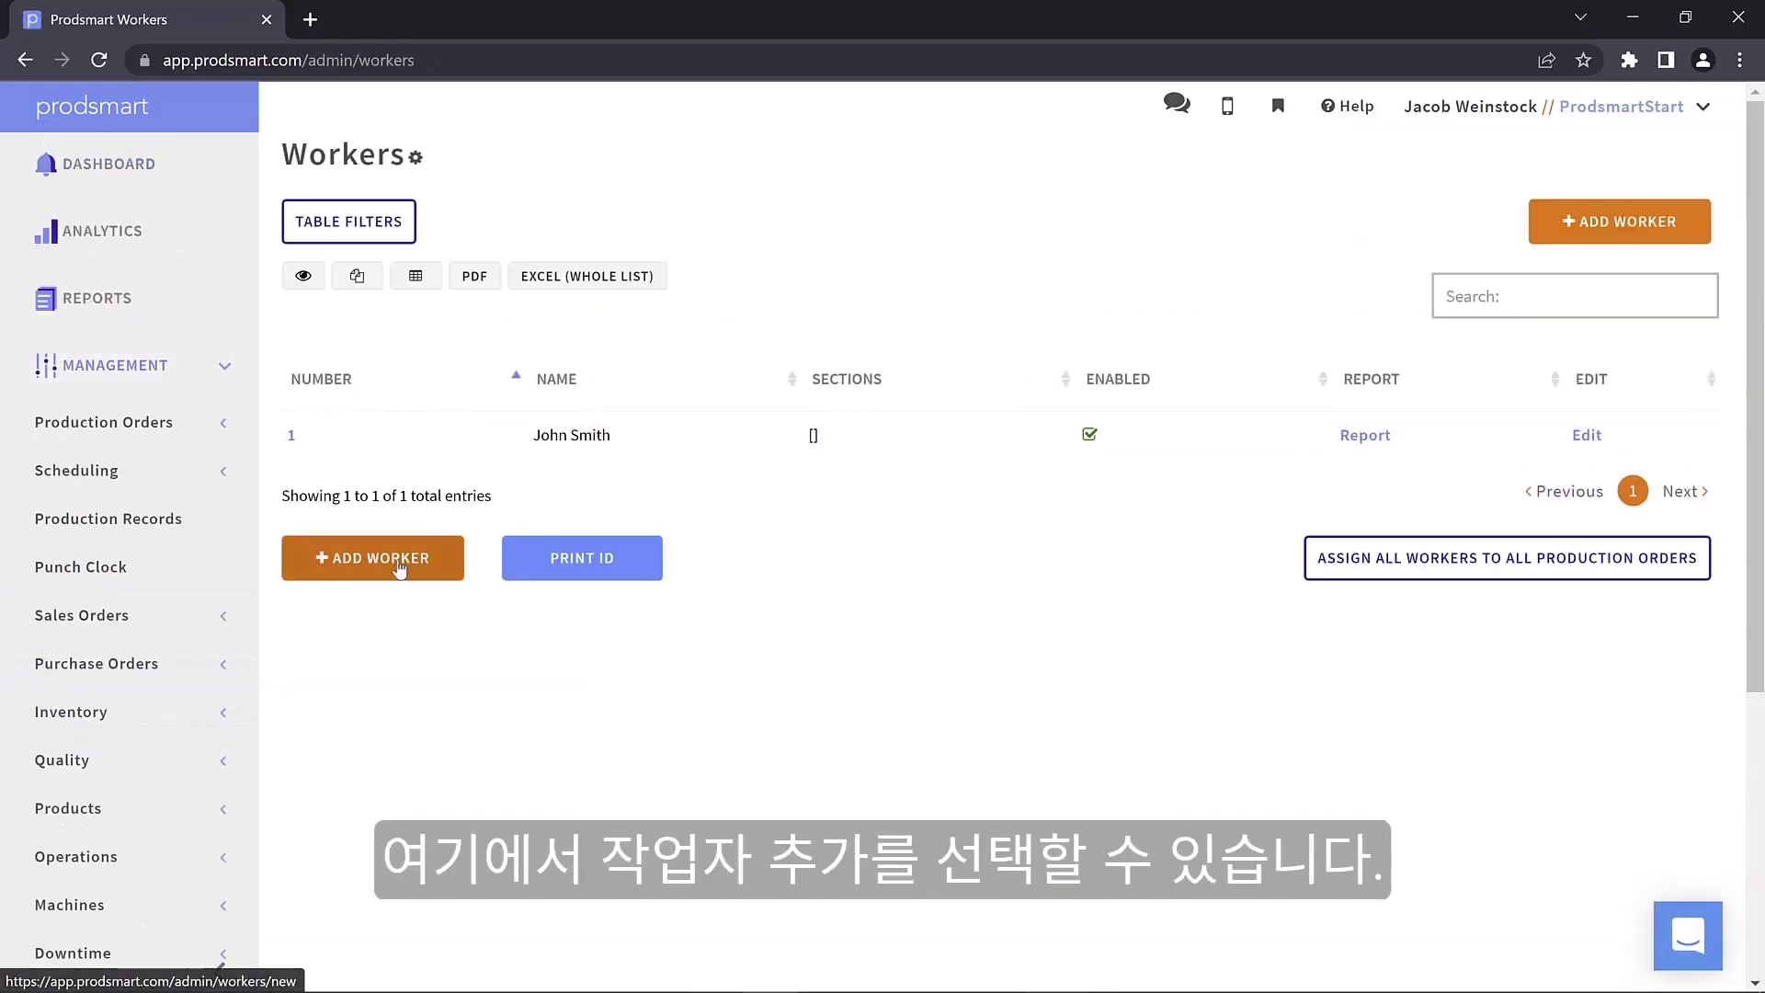
{"action": "left_click", "coordinate": [382, 265]}
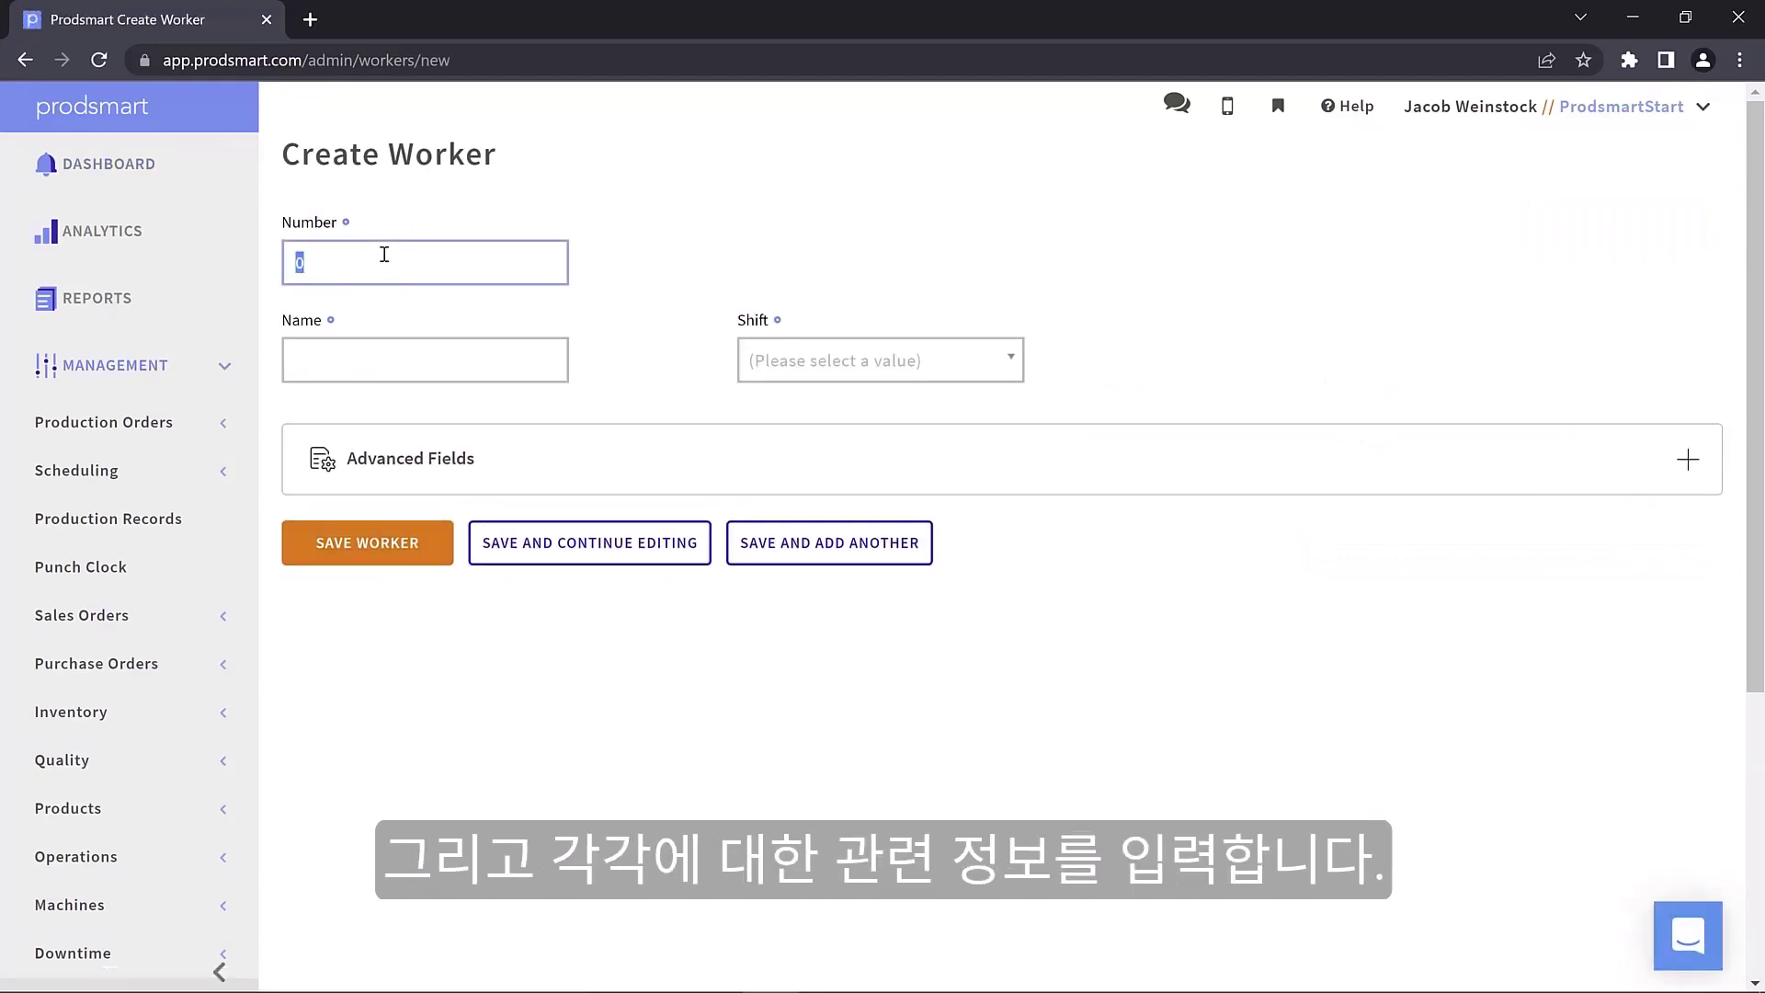
{"action": "type", "text": "02"}
{"action": "left_click", "coordinate": [339, 358]}
{"action": "type", "text": "Jane Doe"}
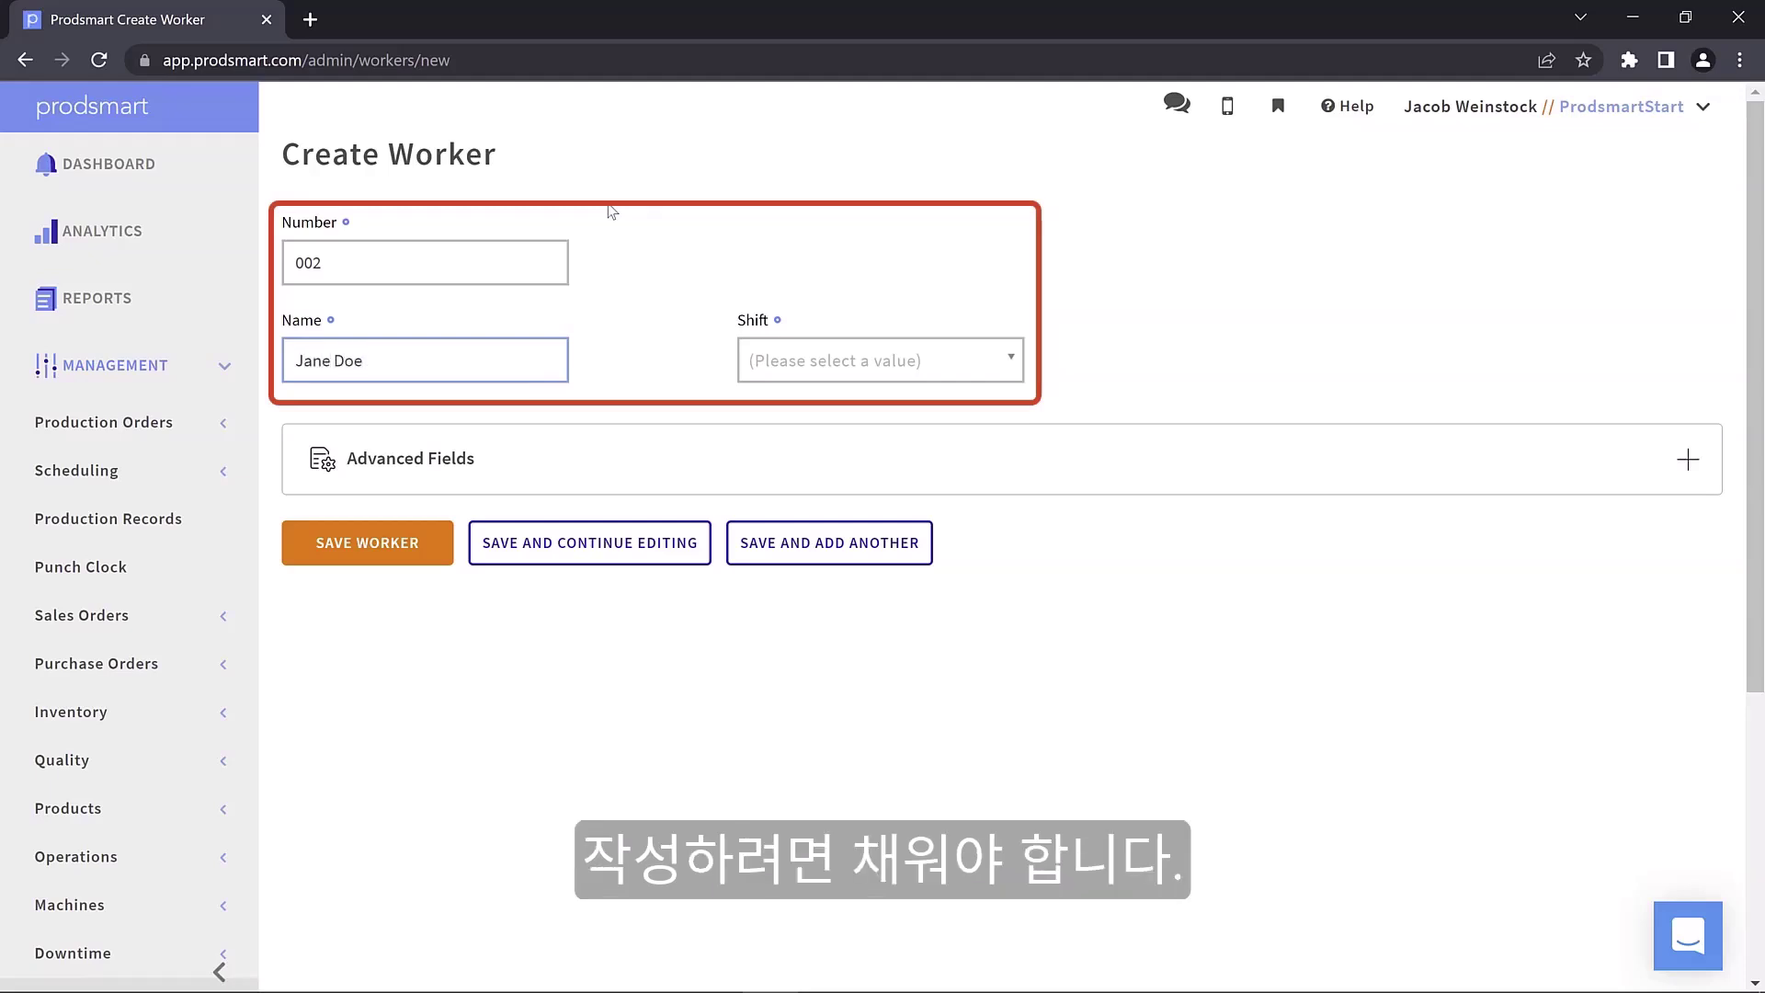
Step: Assign worker 002 the Normal 8-12/13-17 shift, set the cost per hour to 12 in the advanced fields, and save the worker
{"action": "left_click", "coordinate": [881, 375]}
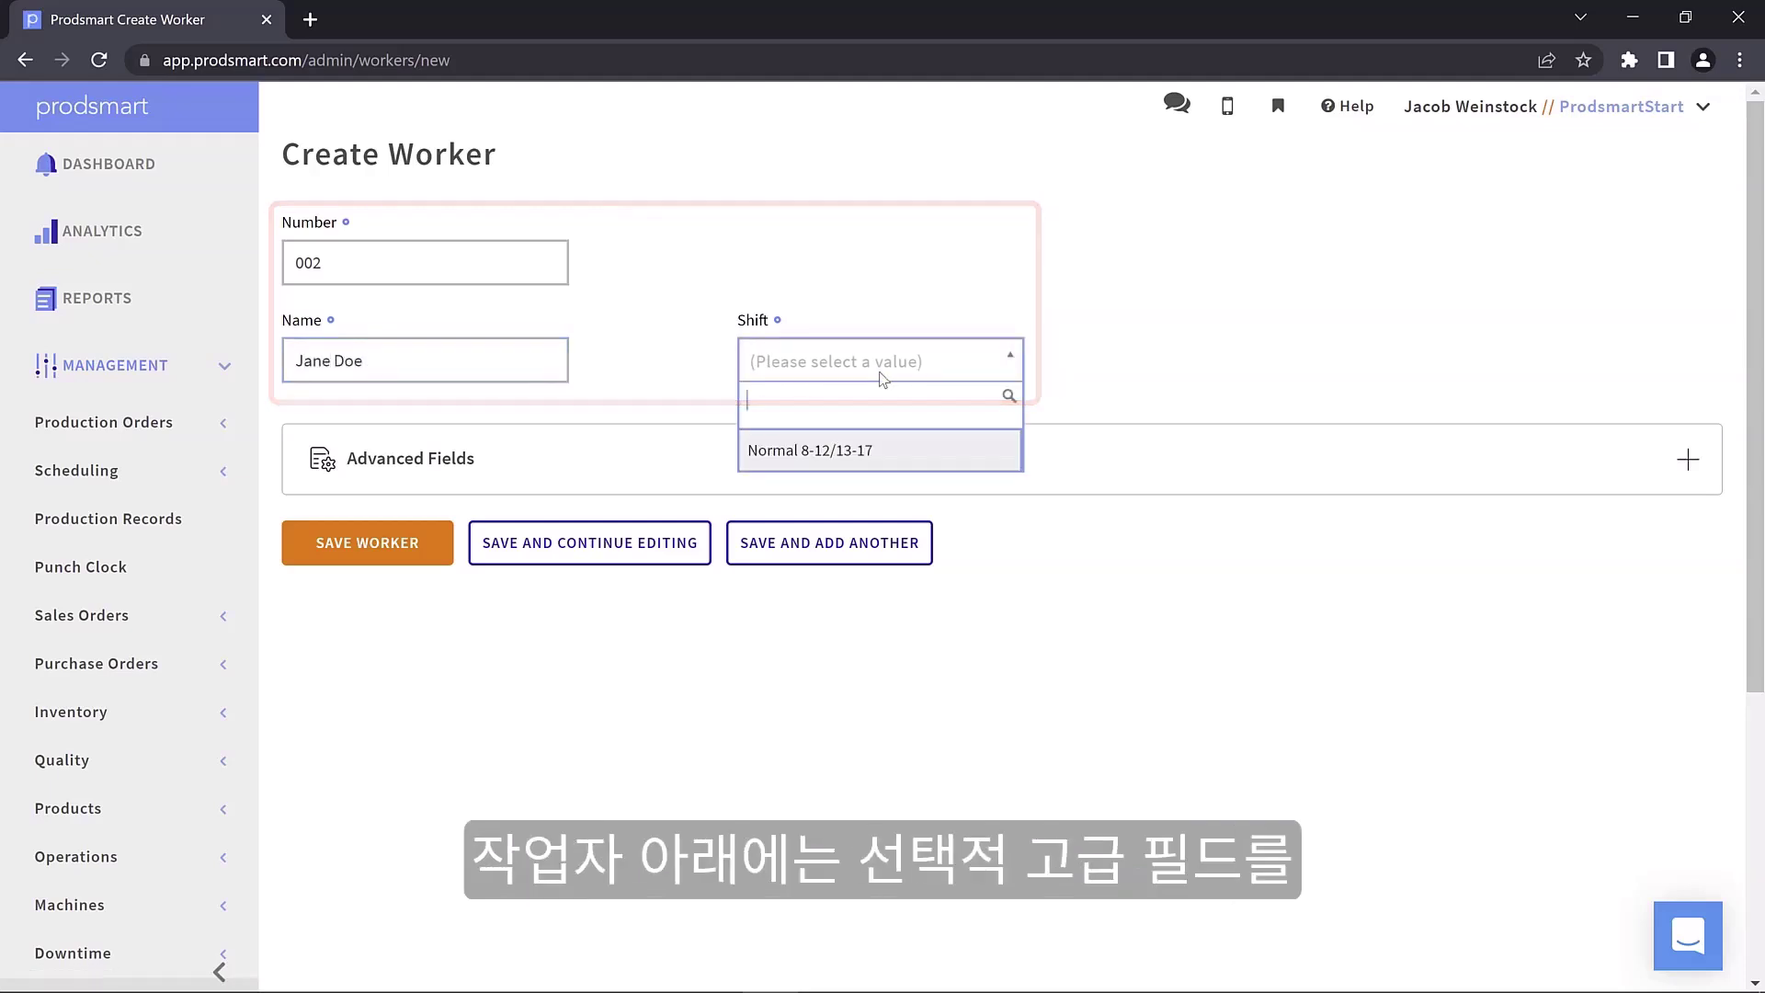
{"action": "left_click", "coordinate": [827, 452]}
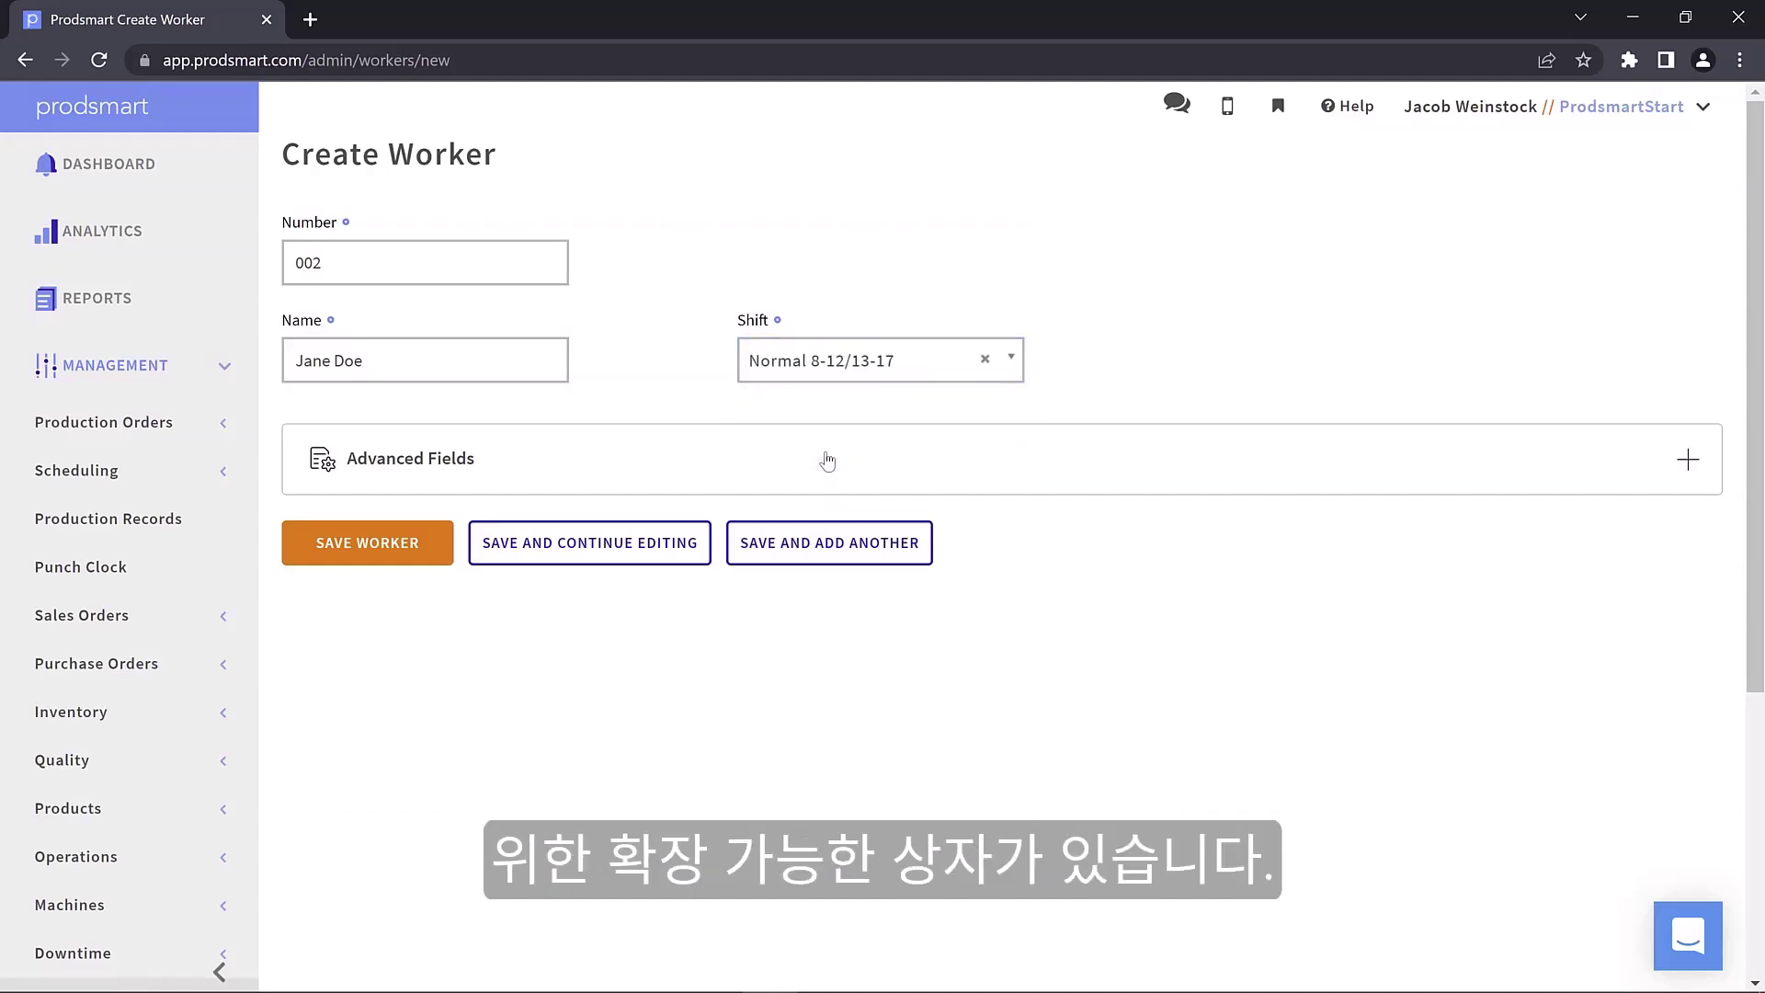
{"action": "left_click", "coordinate": [827, 461]}
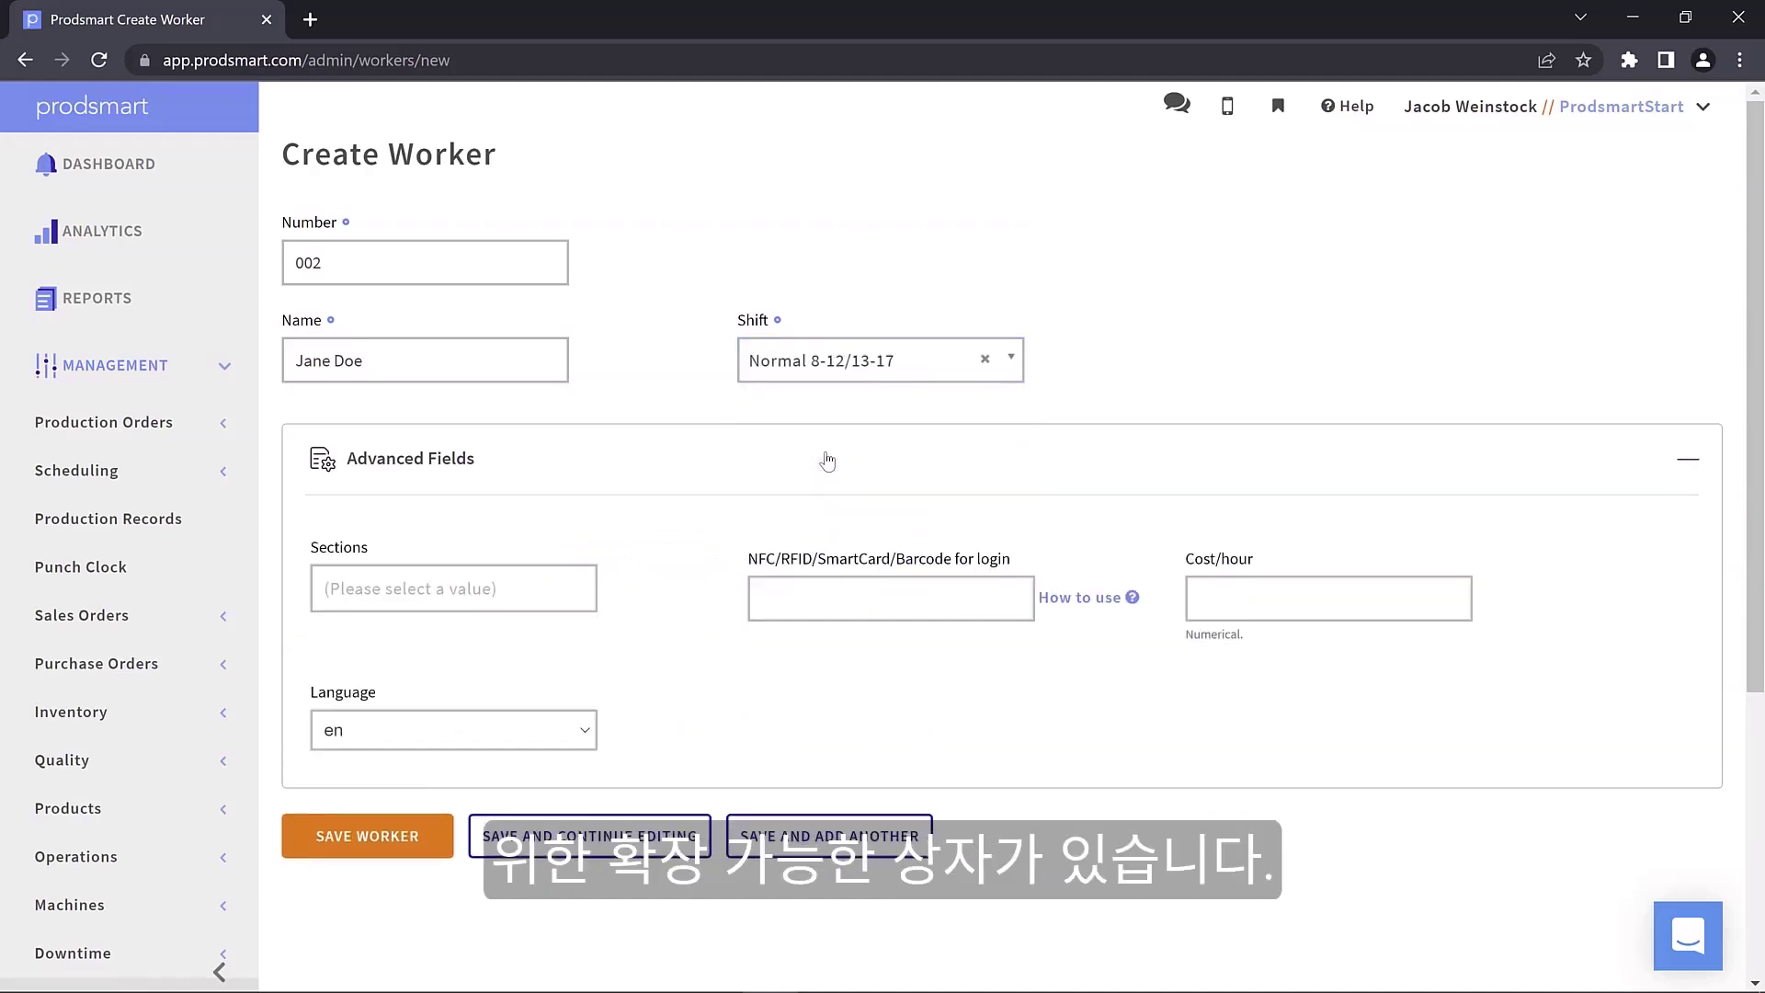
{"action": "left_click", "coordinate": [1298, 595]}
{"action": "type", "text": "12"}
{"action": "left_click", "coordinate": [405, 835]}
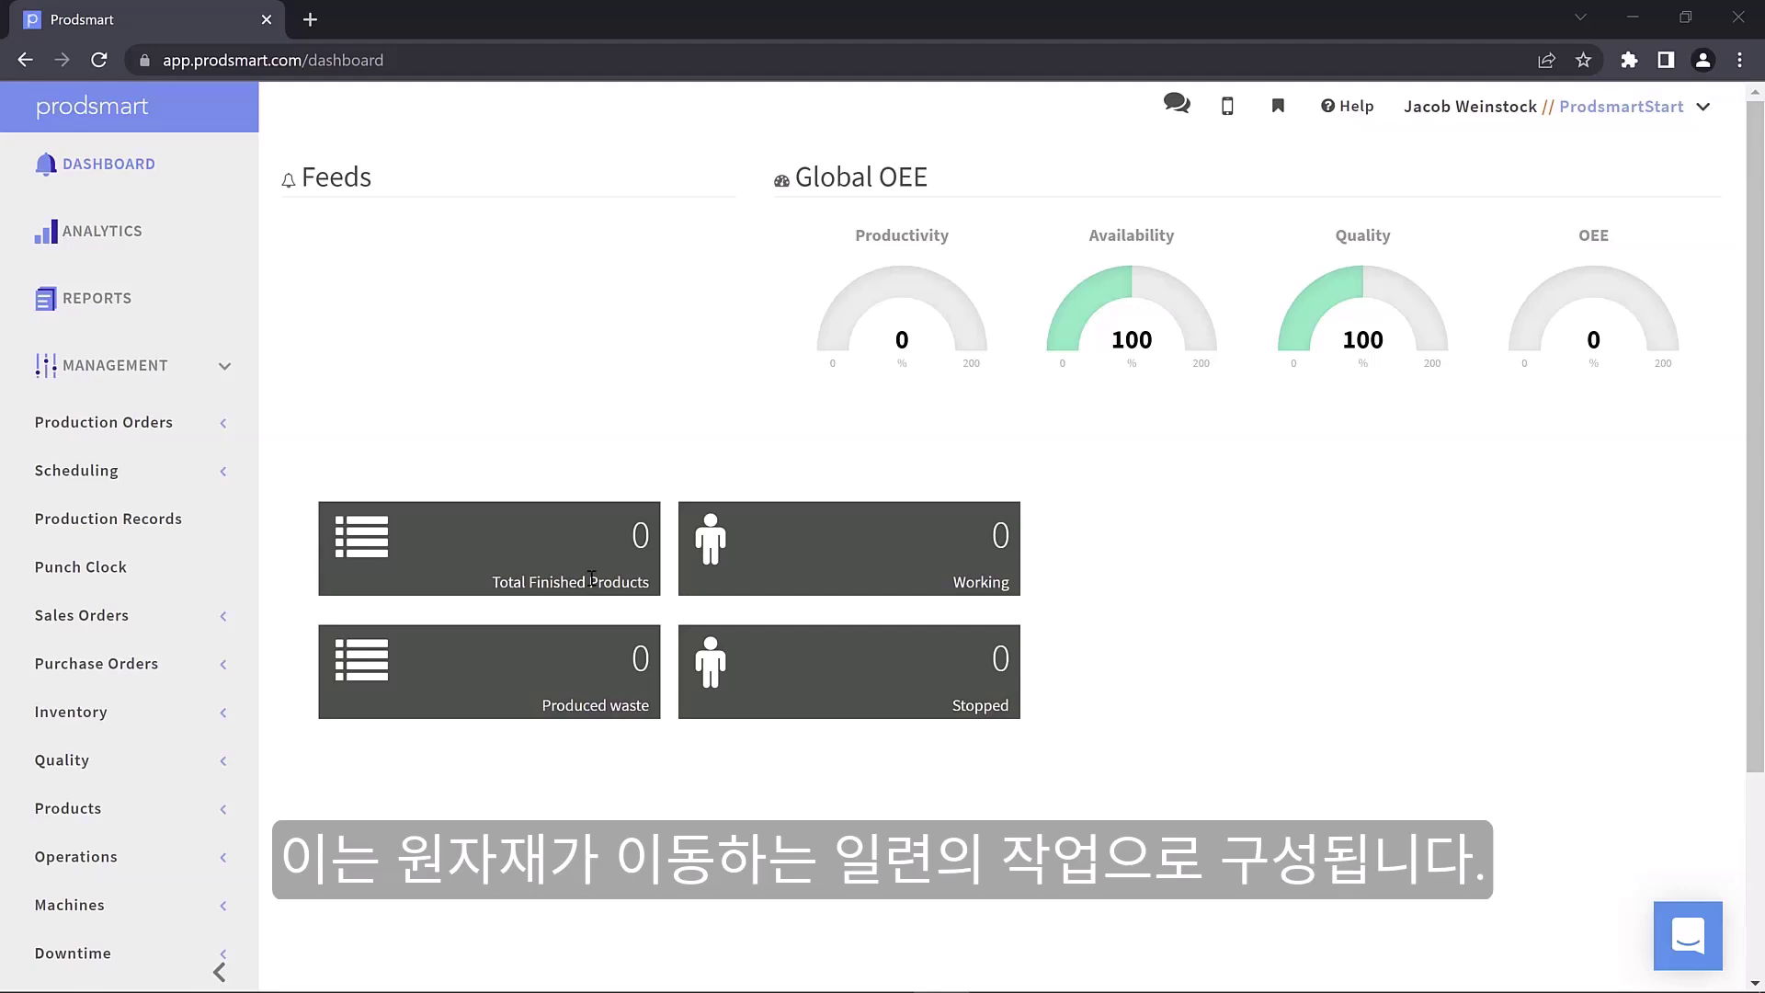
Step: Create a product with code RH-100 and name Razor Handle 100mm, and save it for continued editing
{"action": "left_click", "coordinate": [93, 813]}
{"action": "left_click", "coordinate": [343, 554]}
{"action": "left_click", "coordinate": [416, 271]}
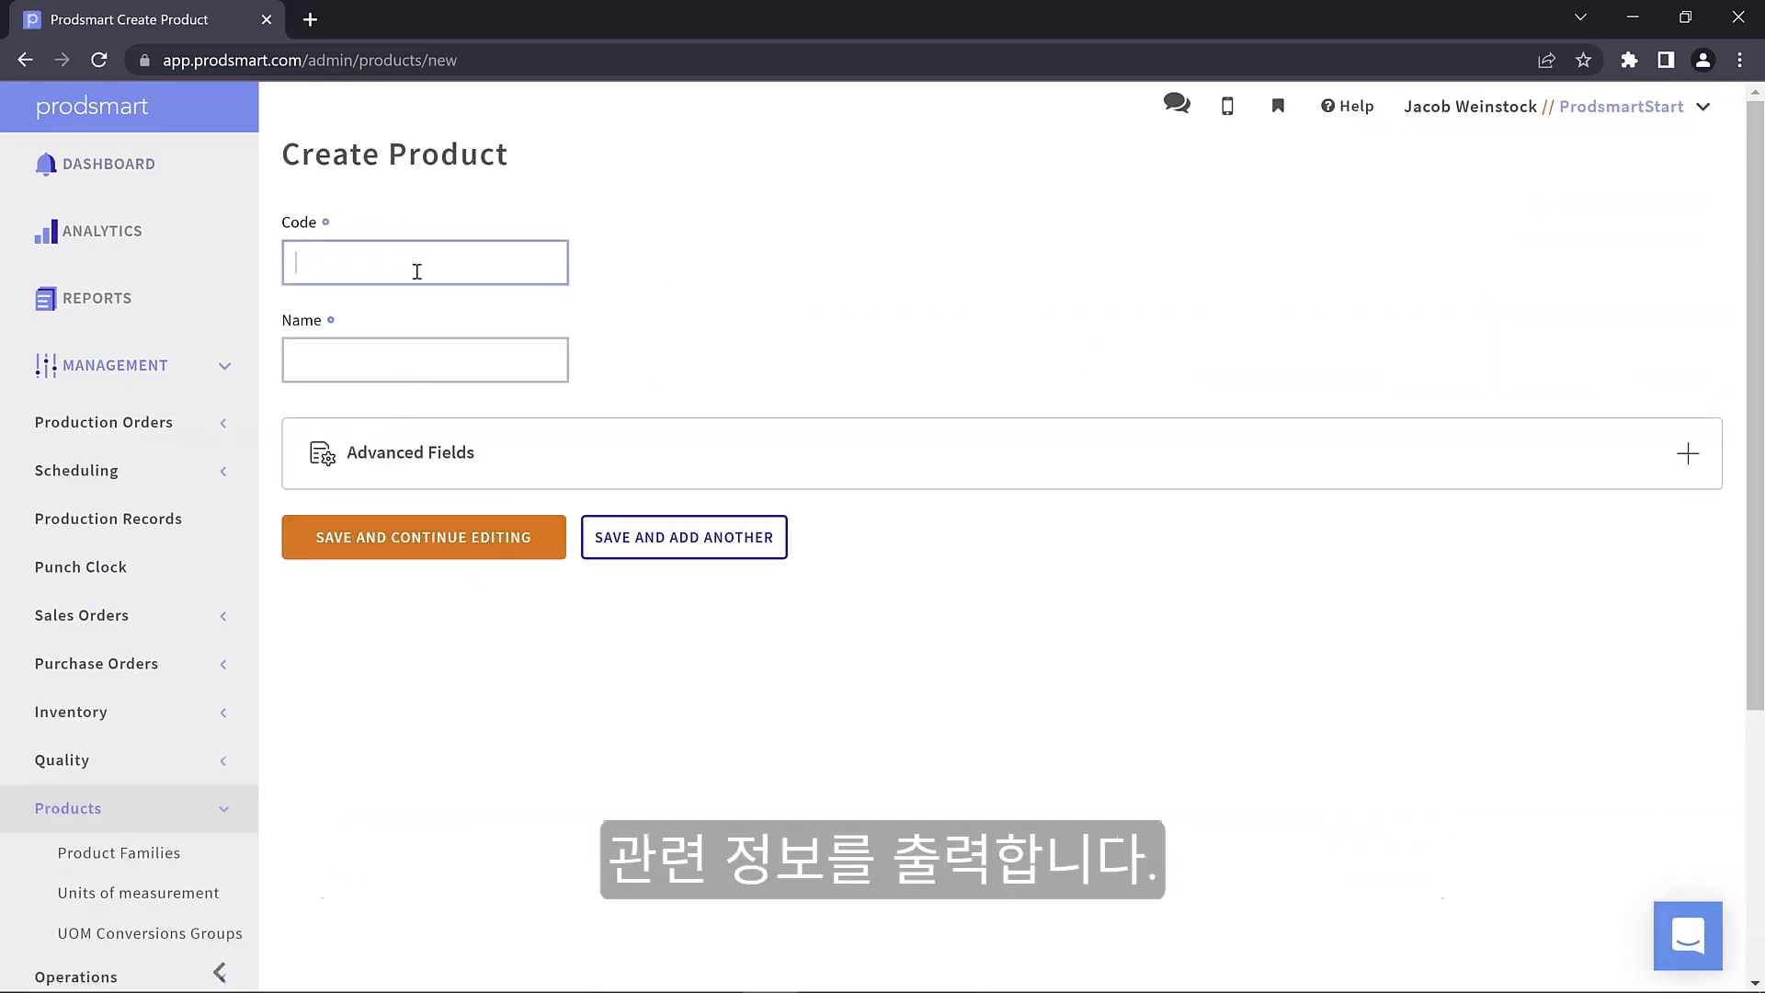
{"action": "type", "text": "RH-100"}
{"action": "left_click", "coordinate": [303, 357]}
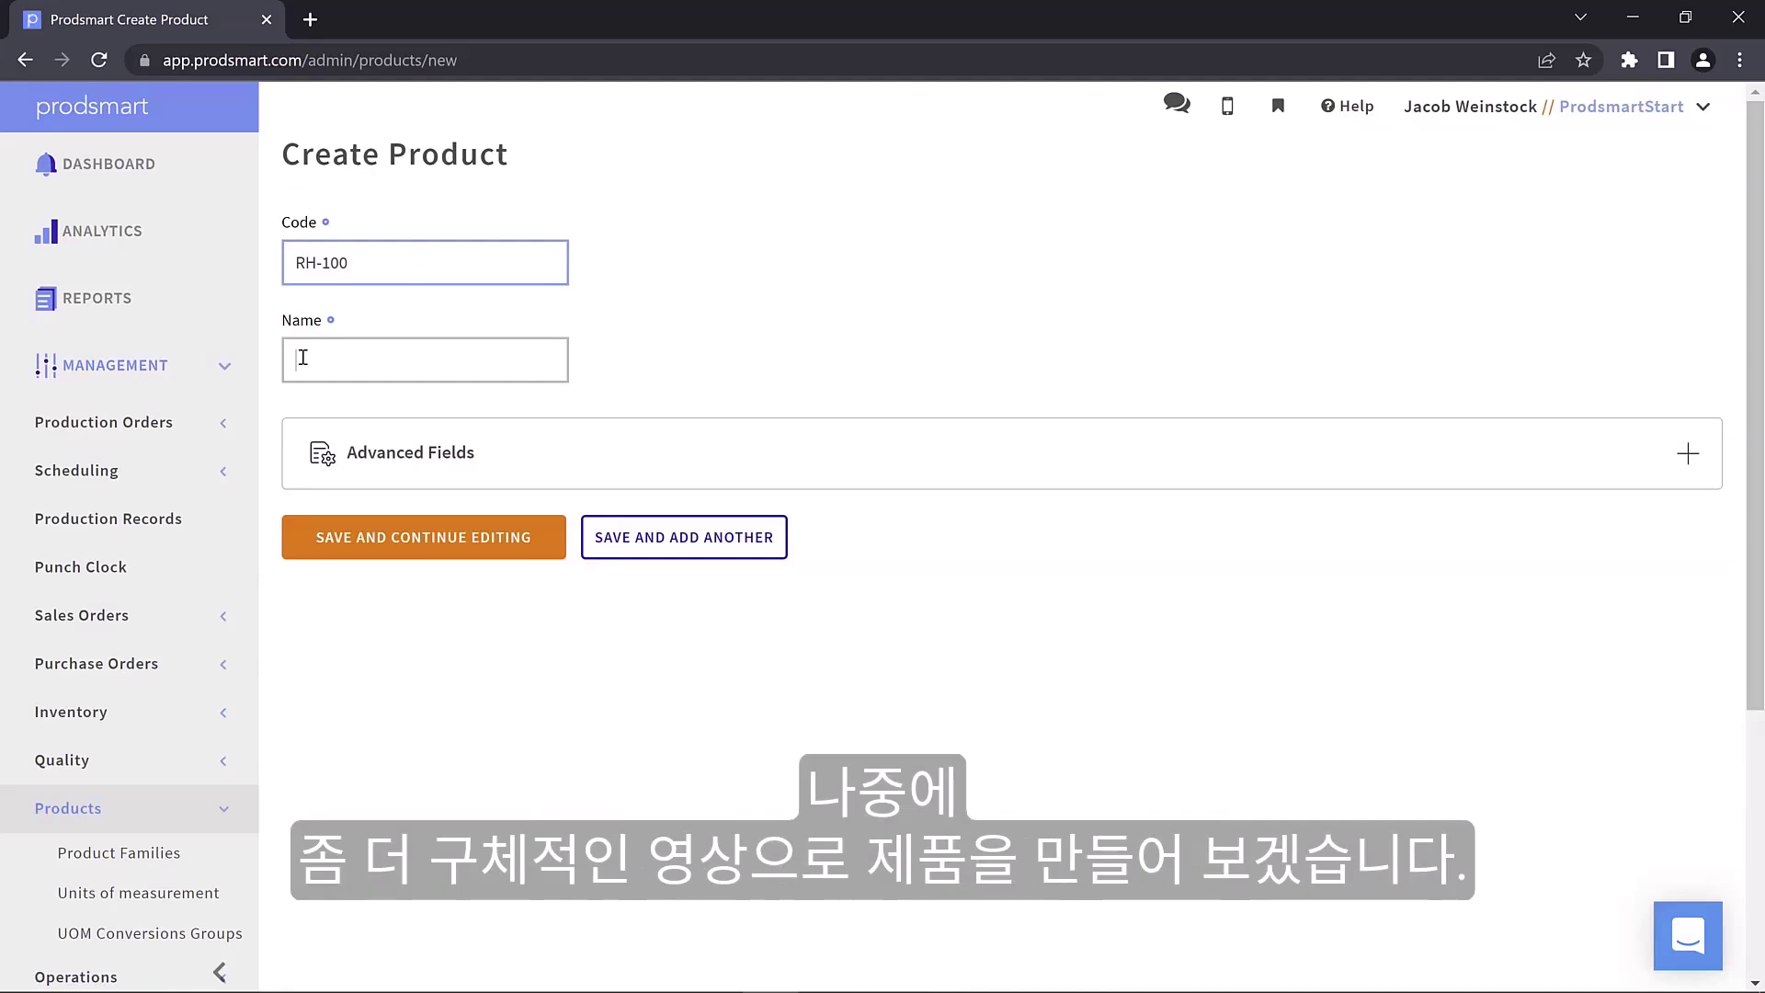
{"action": "type", "text": "Razor Handle 100mm"}
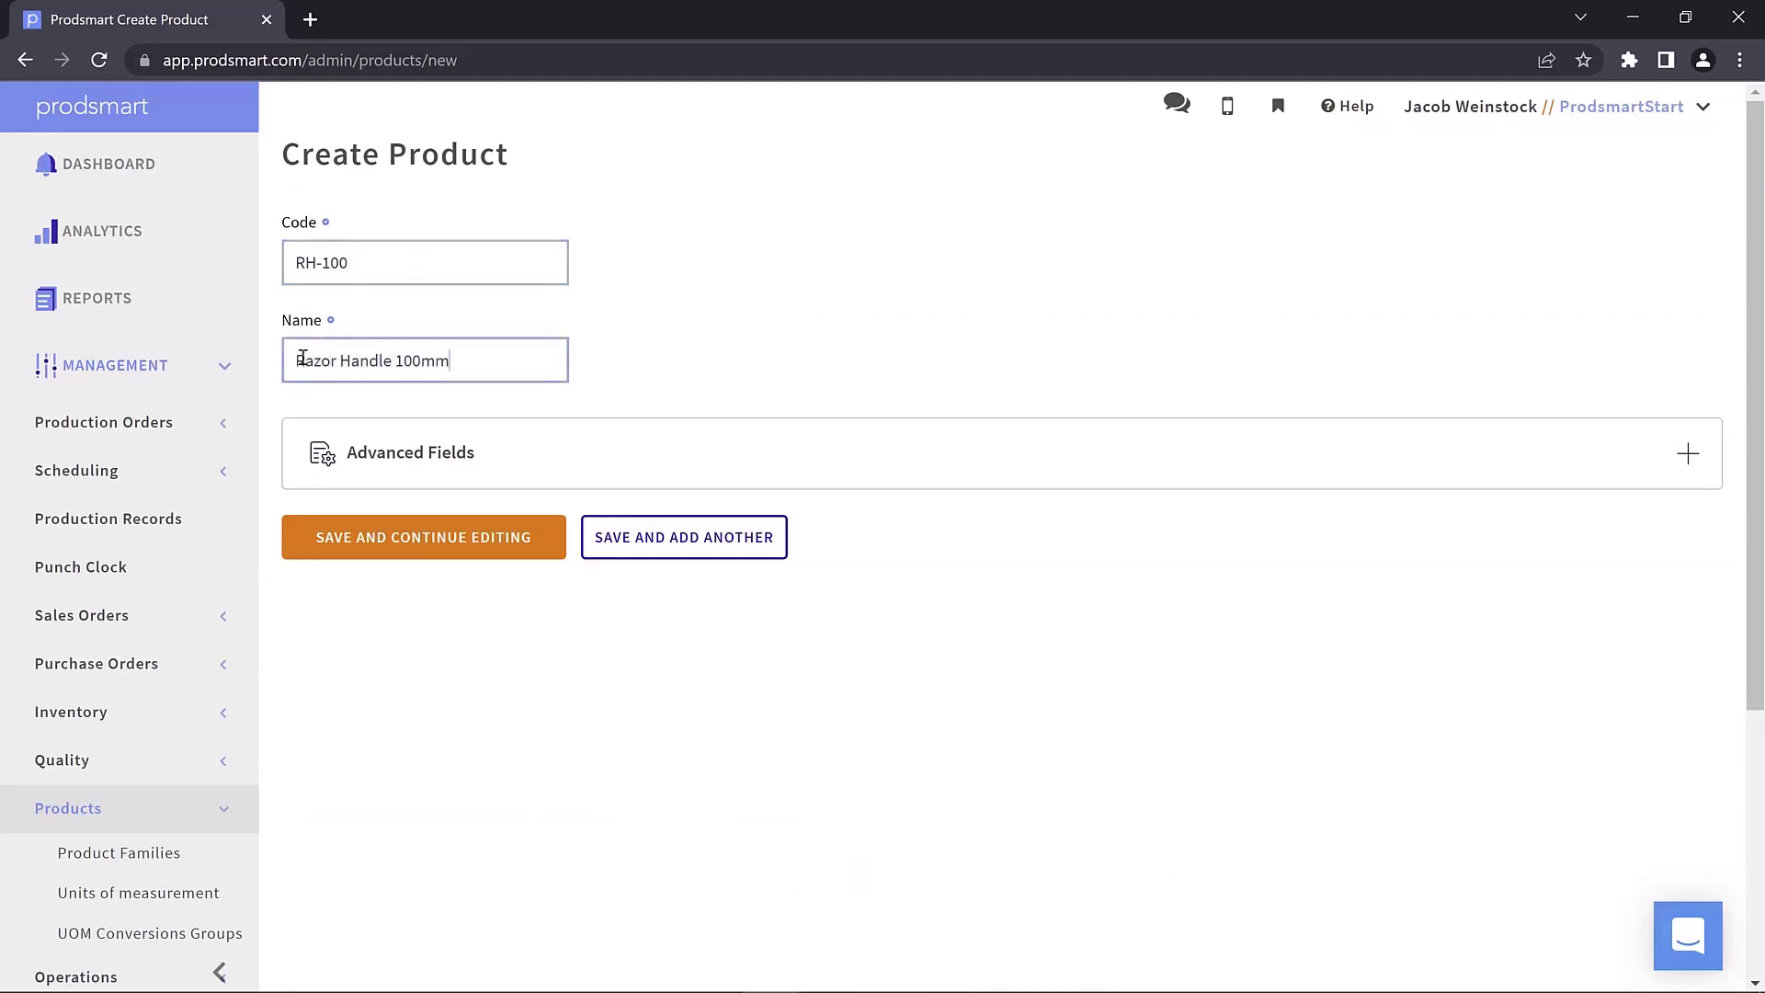
{"action": "left_click", "coordinate": [497, 550]}
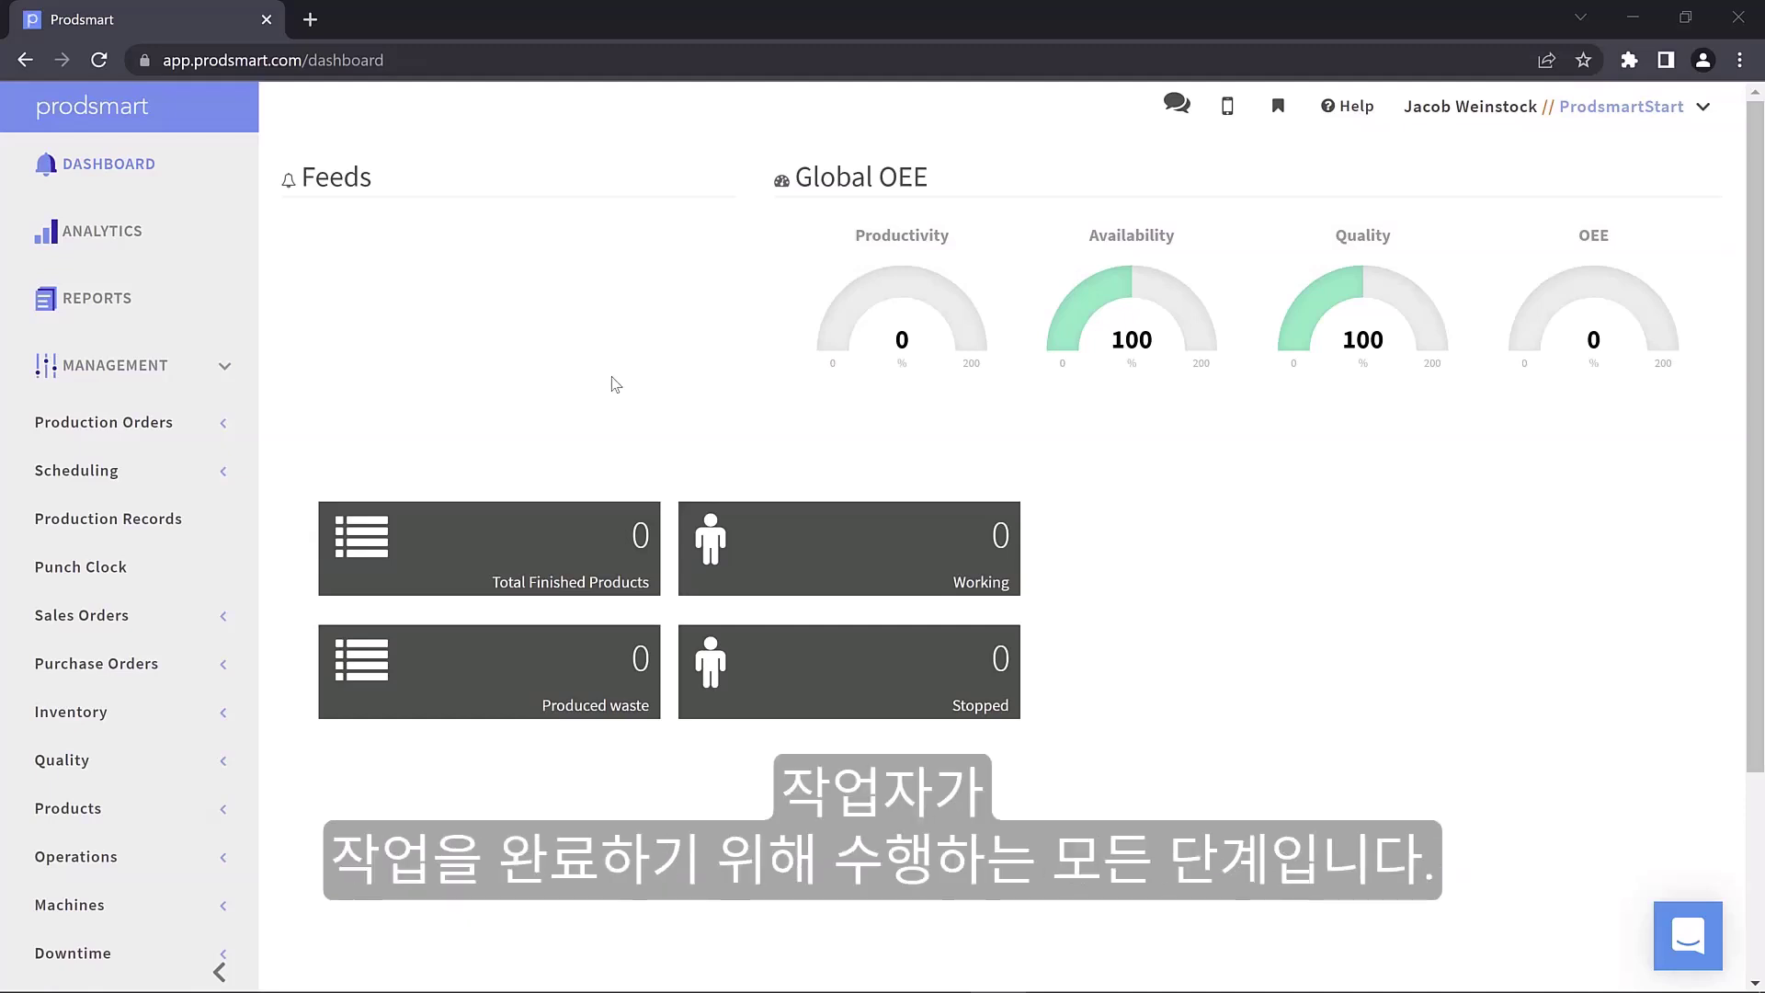
Step: Start a new operation and enter Raw Stock Cutting as both its code and its name
{"action": "scroll", "coordinate": [616, 384], "scroll_direction": "down", "scroll_amount": 3}
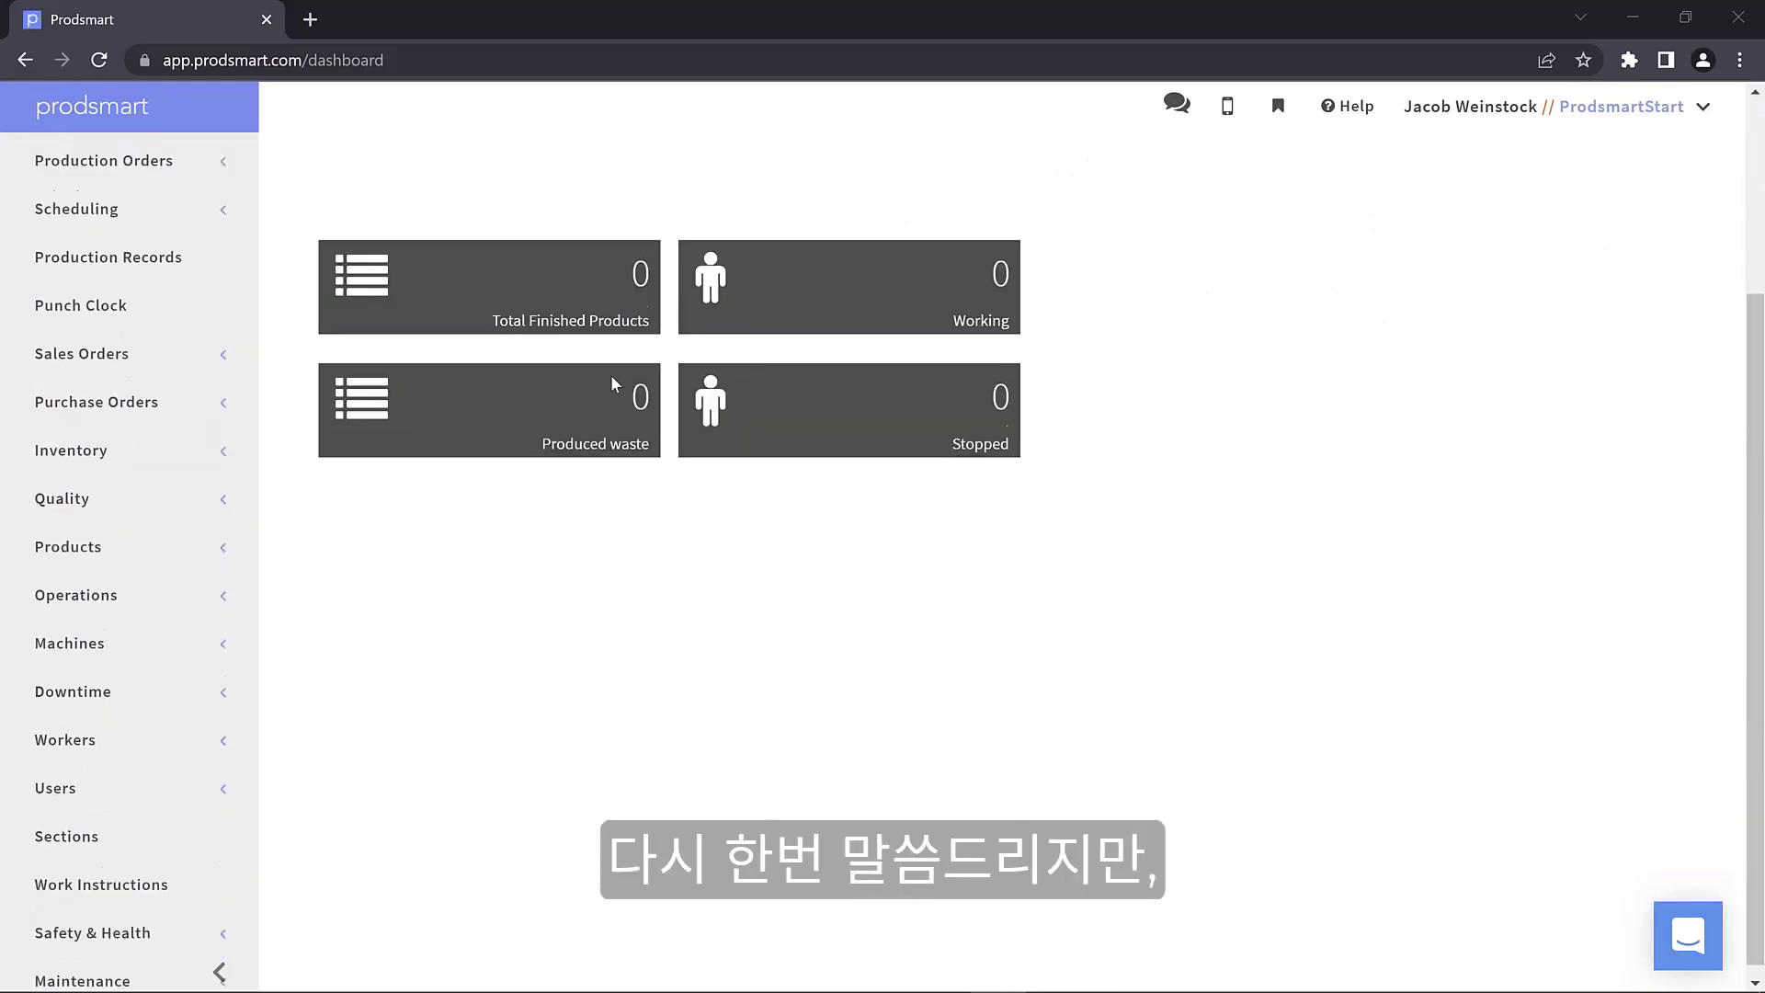
{"action": "left_click", "coordinate": [147, 607]}
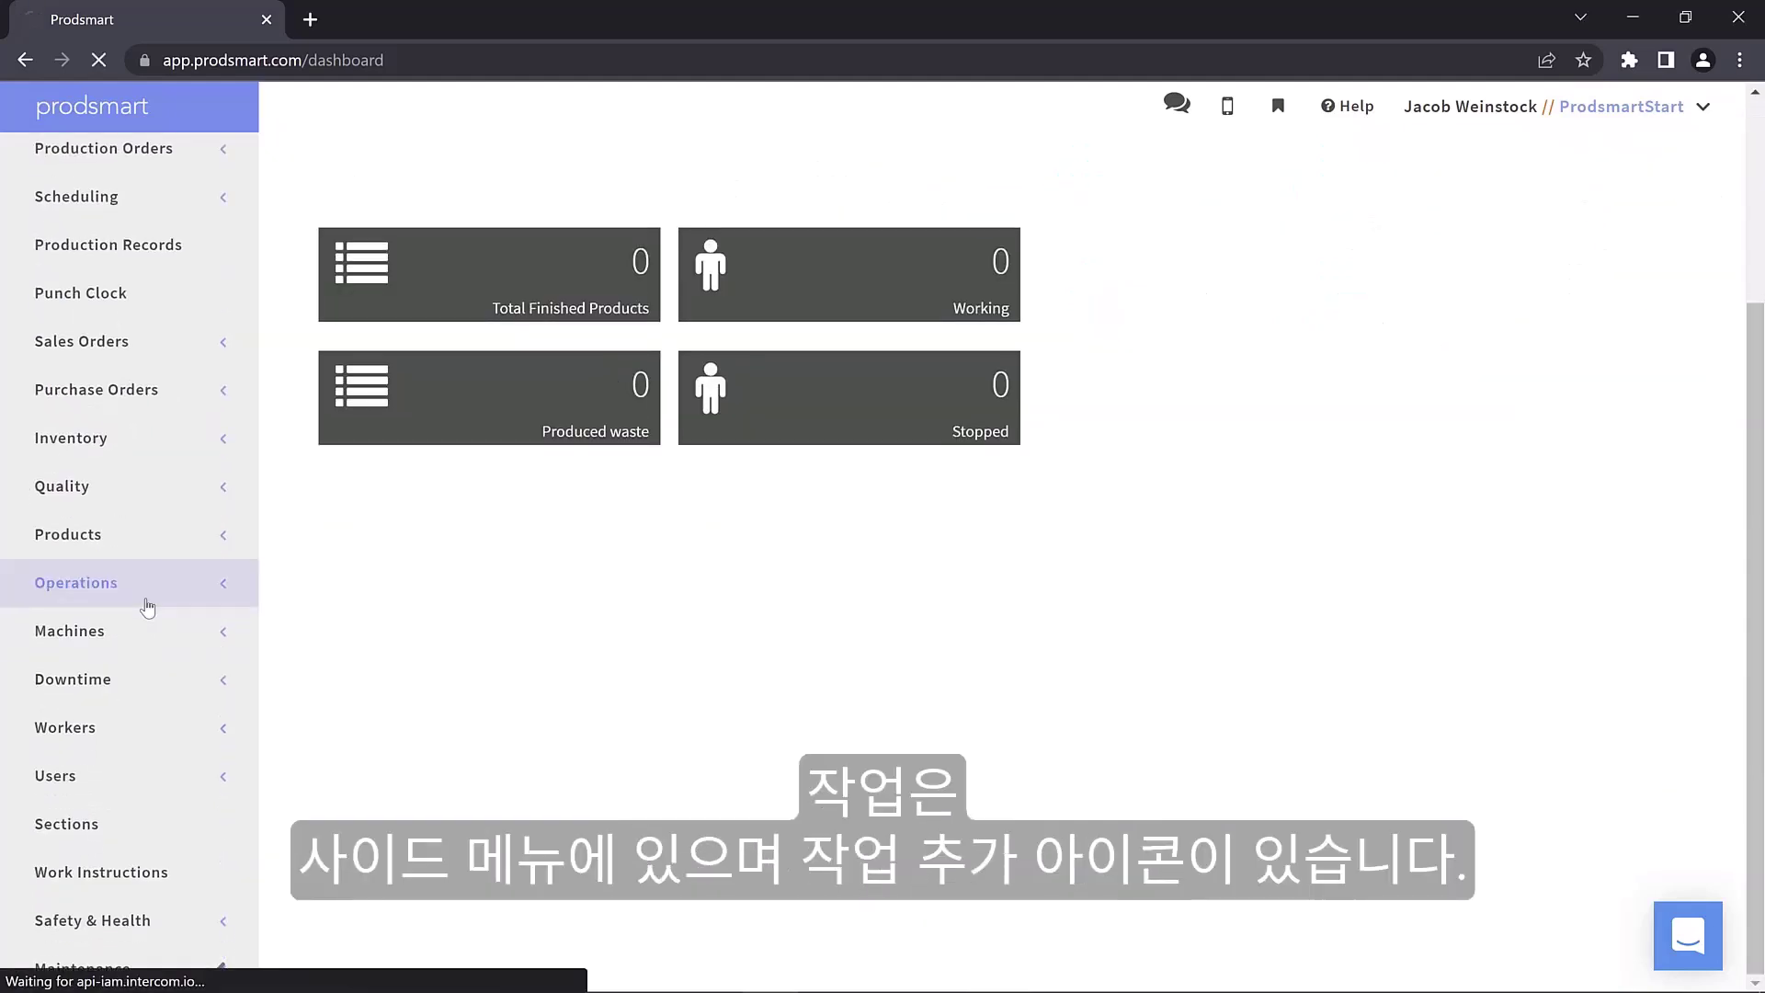
{"action": "left_click", "coordinate": [398, 556]}
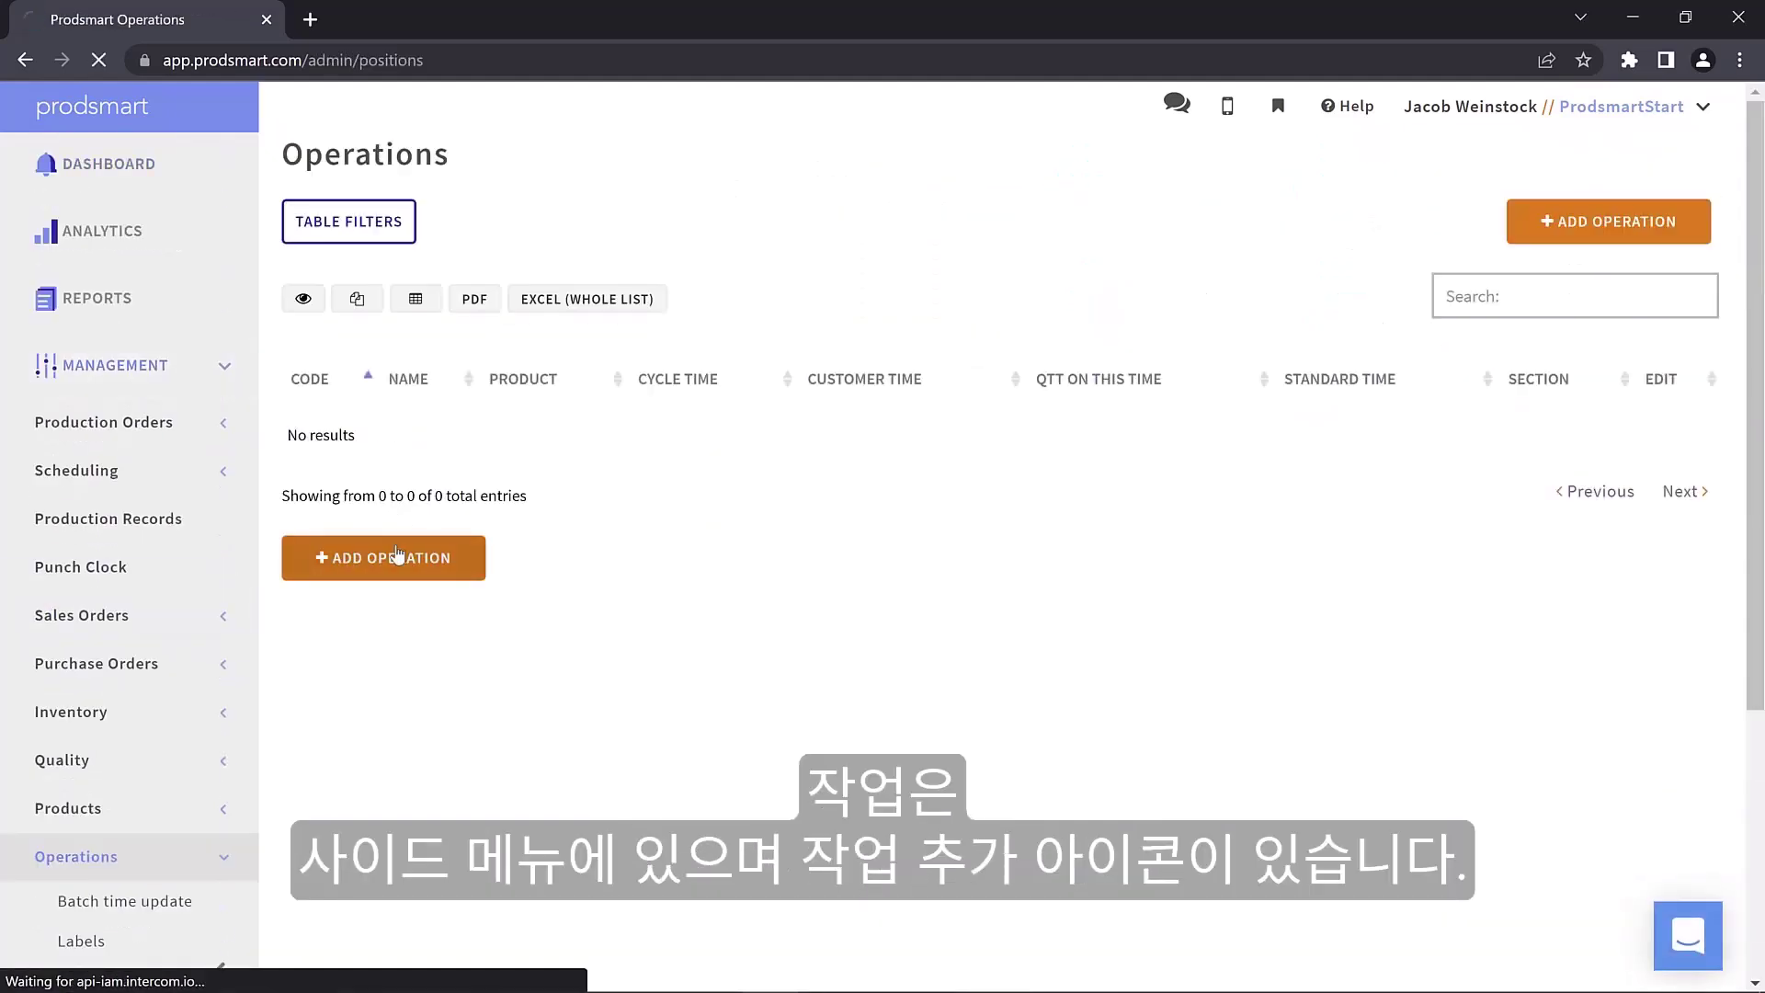
{"action": "type", "text": "Raw "}
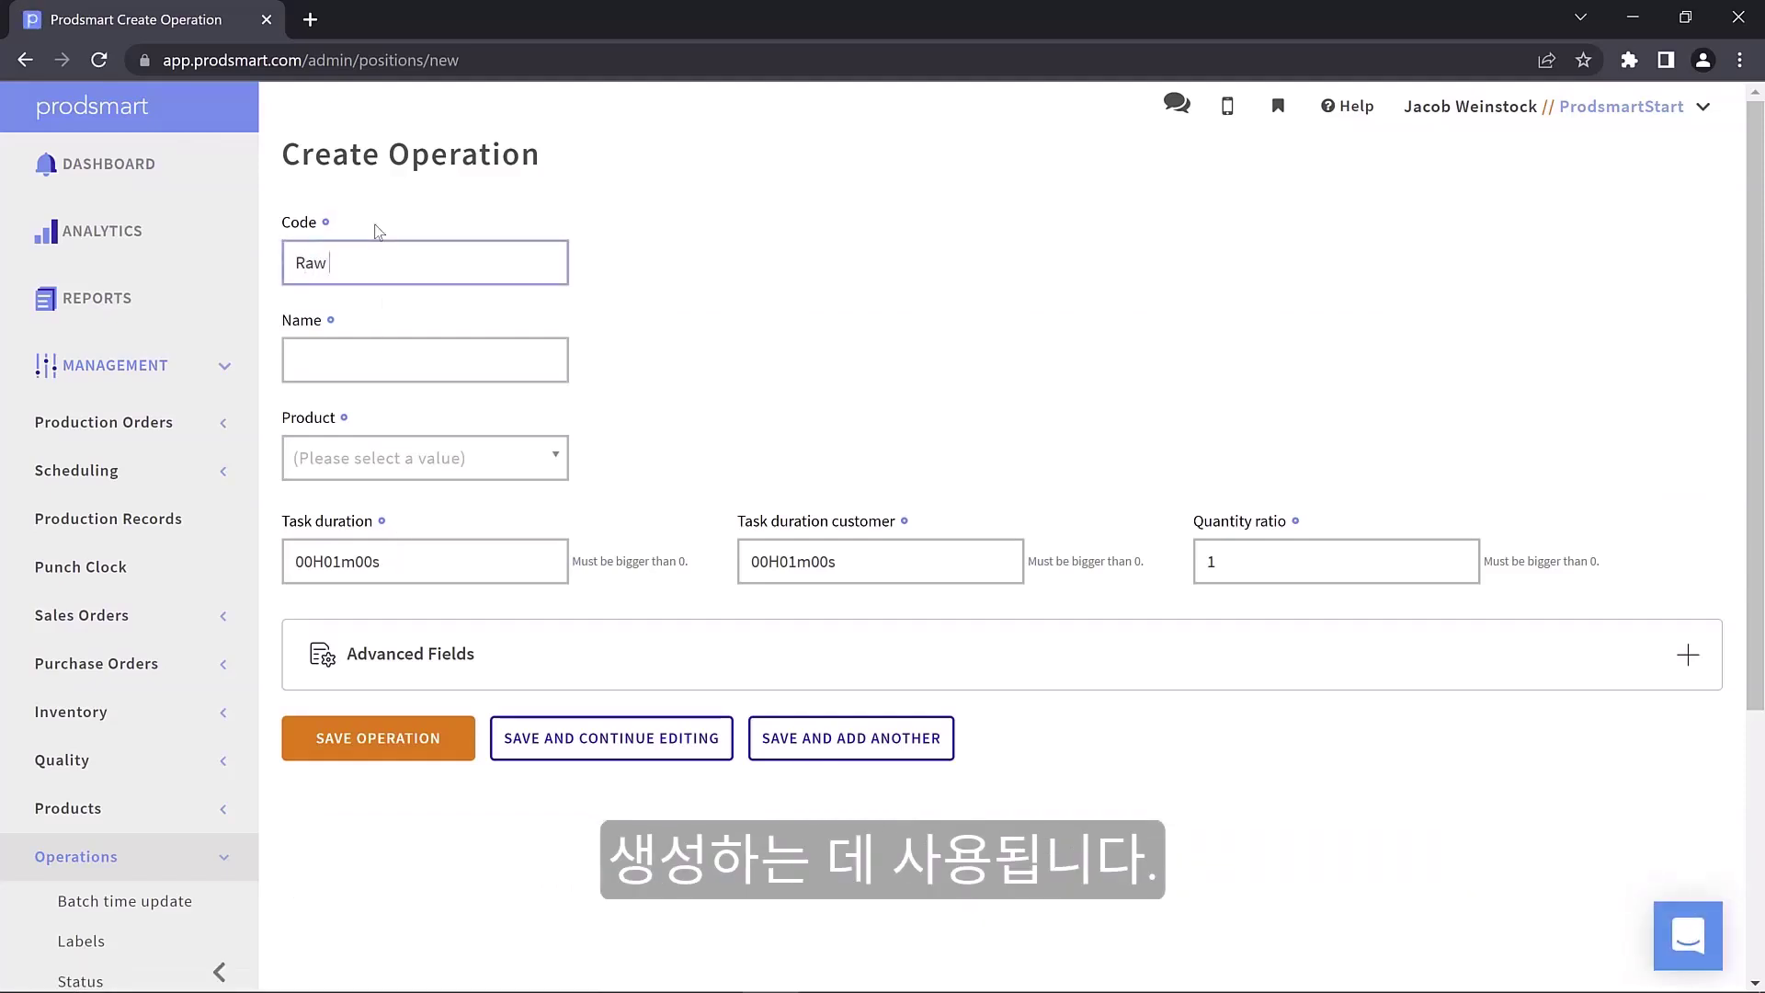
{"action": "type", "text": "Stock Cutting"}
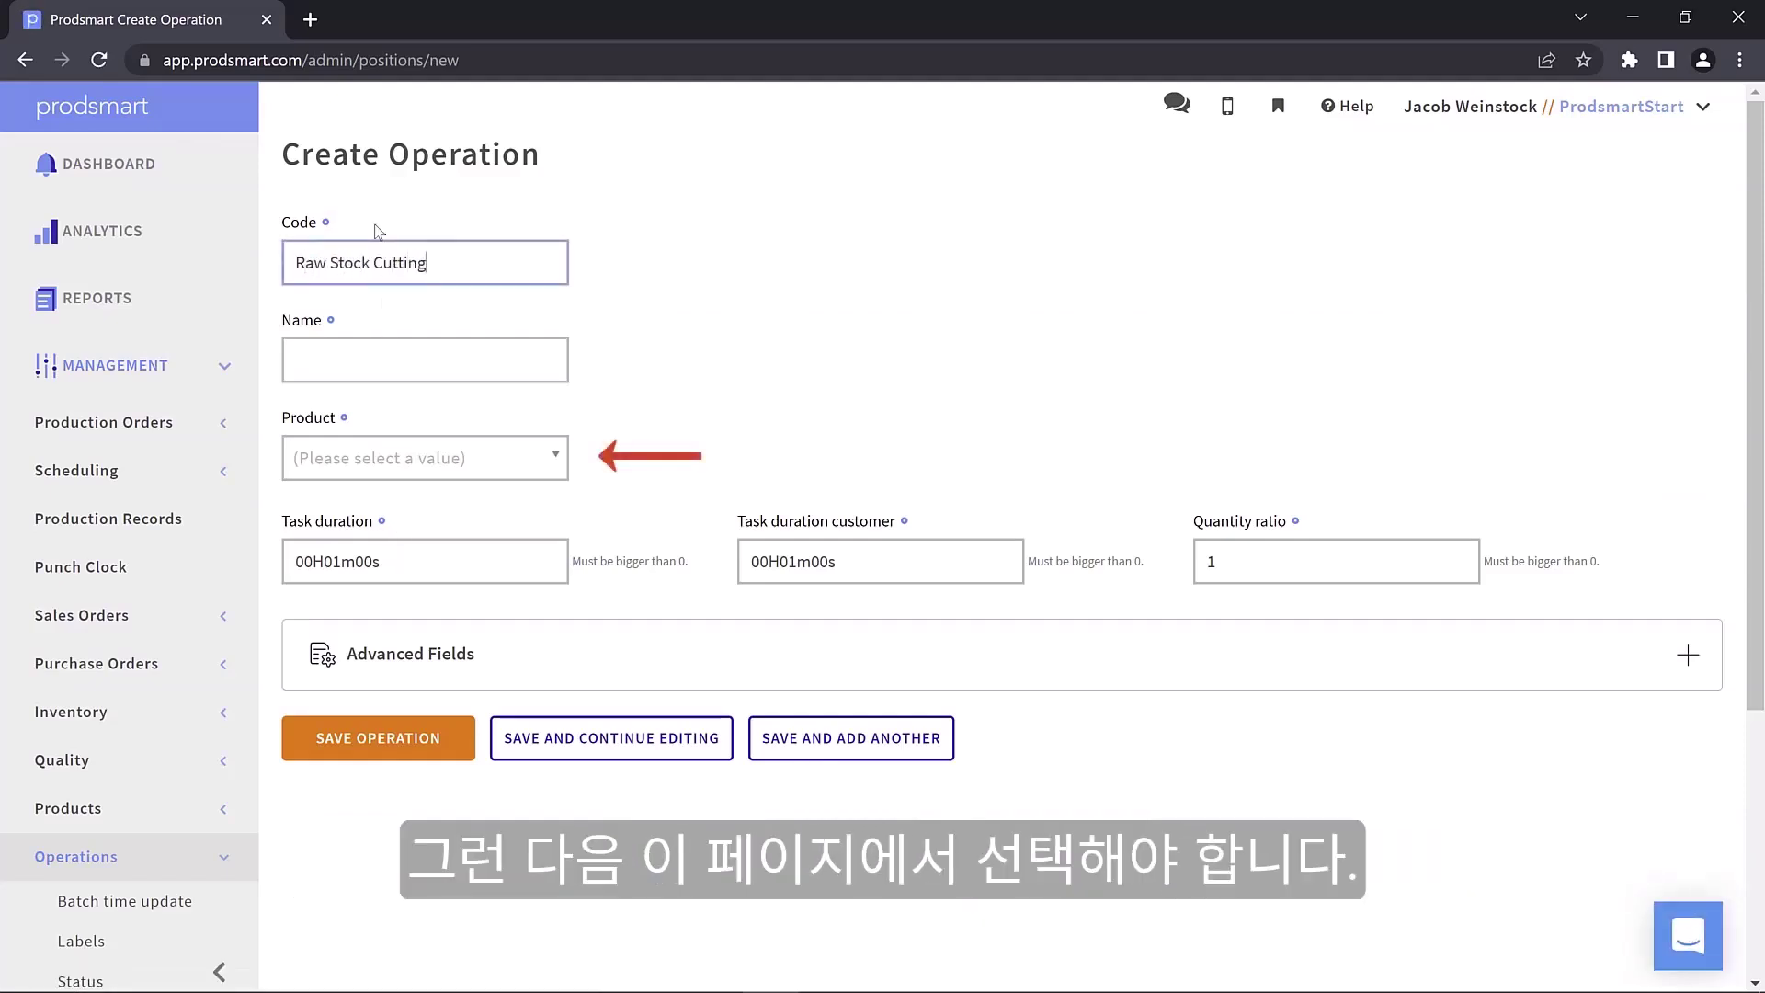
{"action": "key", "text": "Tab"}
{"action": "type", "text": "Raw Stock Cutting"}
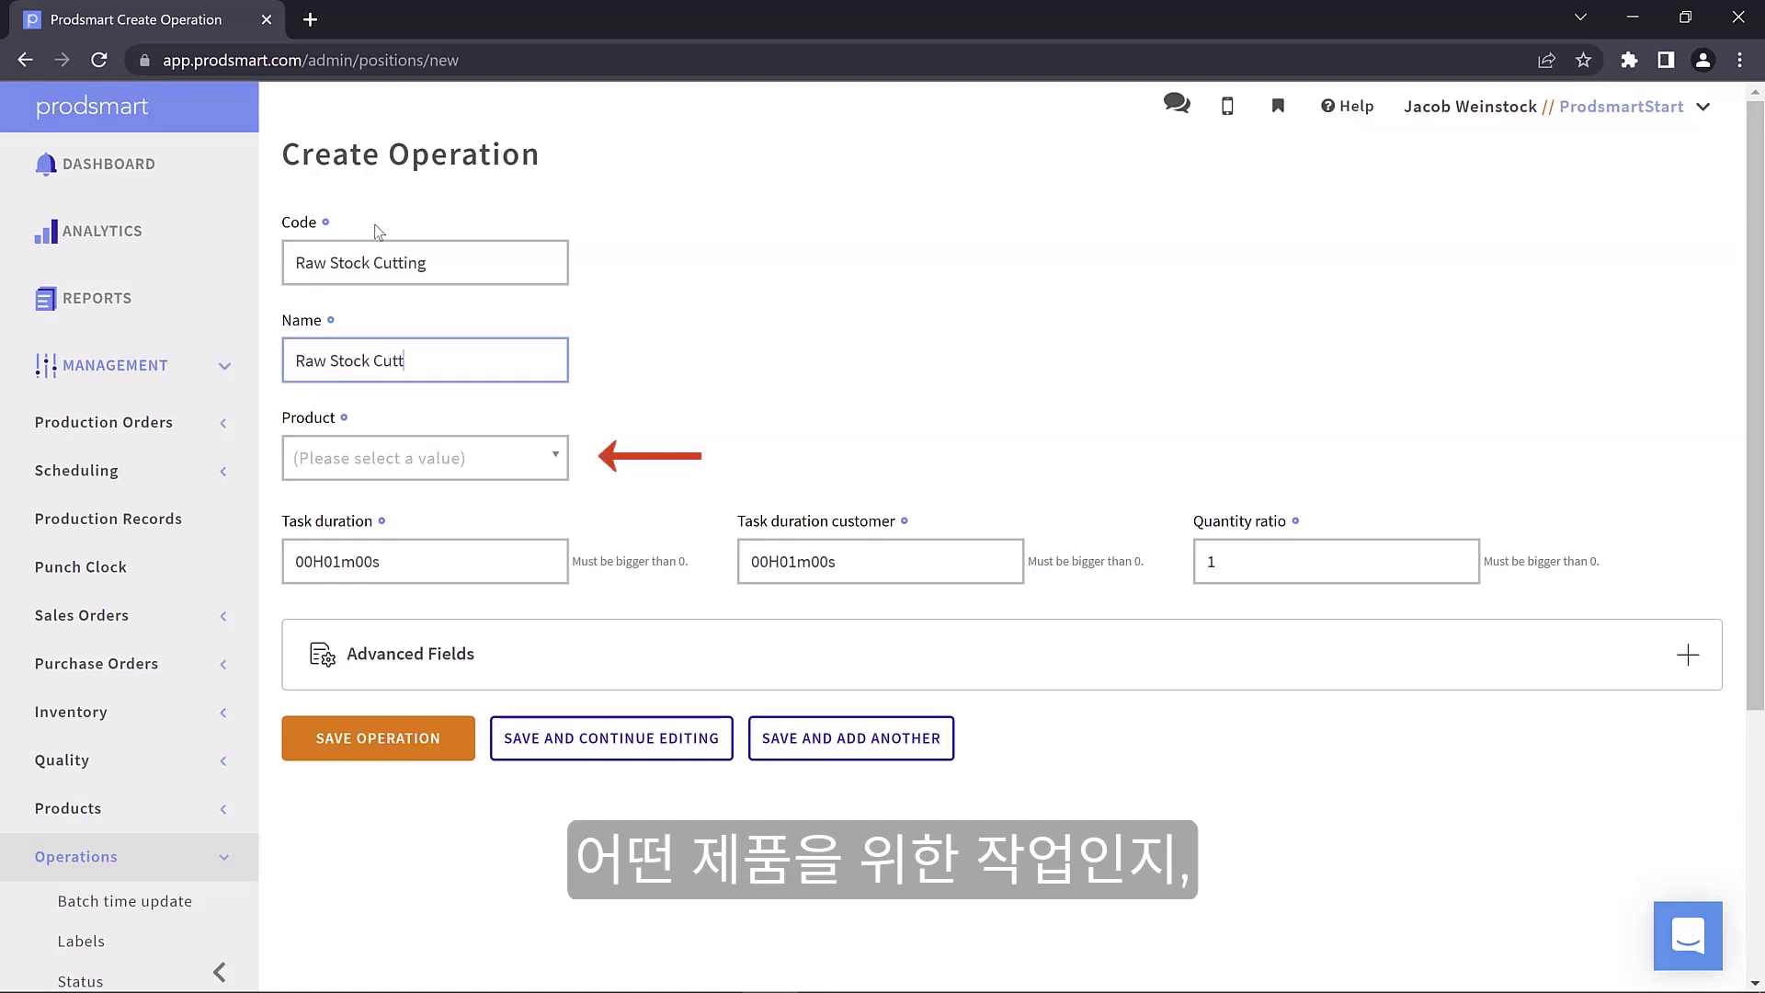
Step: Link the operation to product RH-100, set task duration and customer task duration to 00H02m00s, and save the operation
{"action": "left_click", "coordinate": [351, 471]}
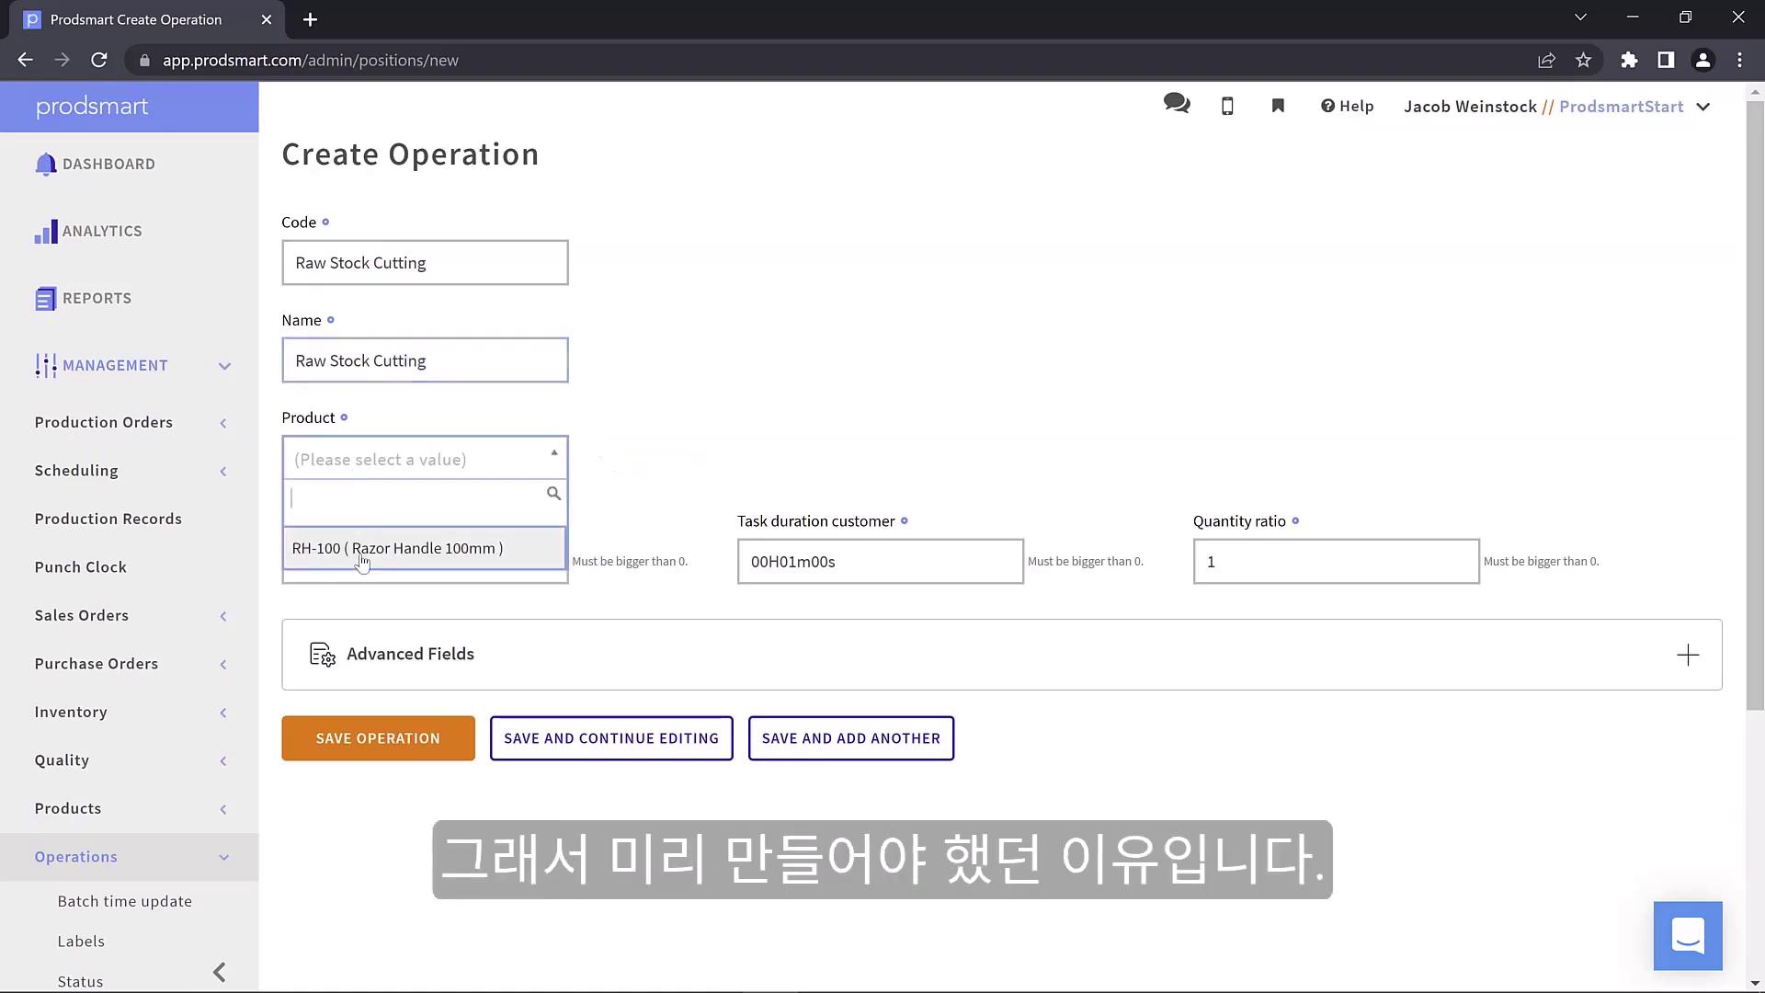
{"action": "left_click", "coordinate": [364, 547]}
{"action": "left_click", "coordinate": [345, 561]}
{"action": "left_click", "coordinate": [374, 611]}
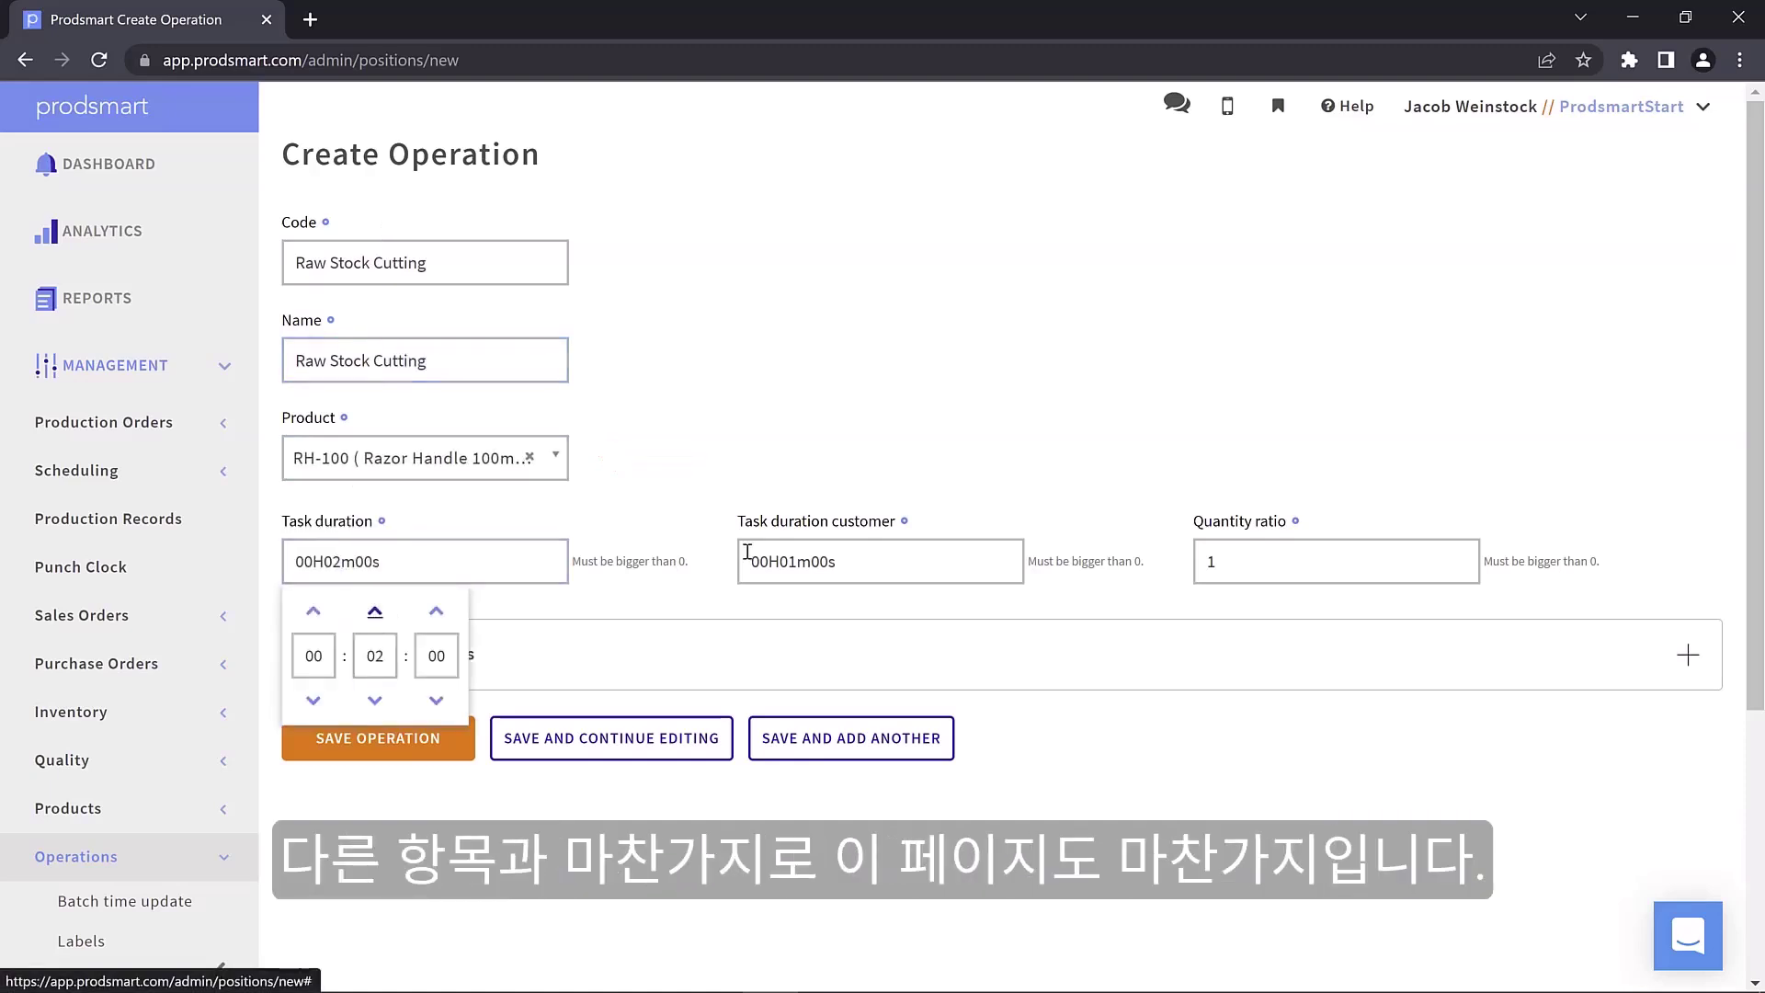
{"action": "left_click", "coordinate": [815, 560]}
{"action": "left_click", "coordinate": [831, 610]}
{"action": "left_click", "coordinate": [351, 747]}
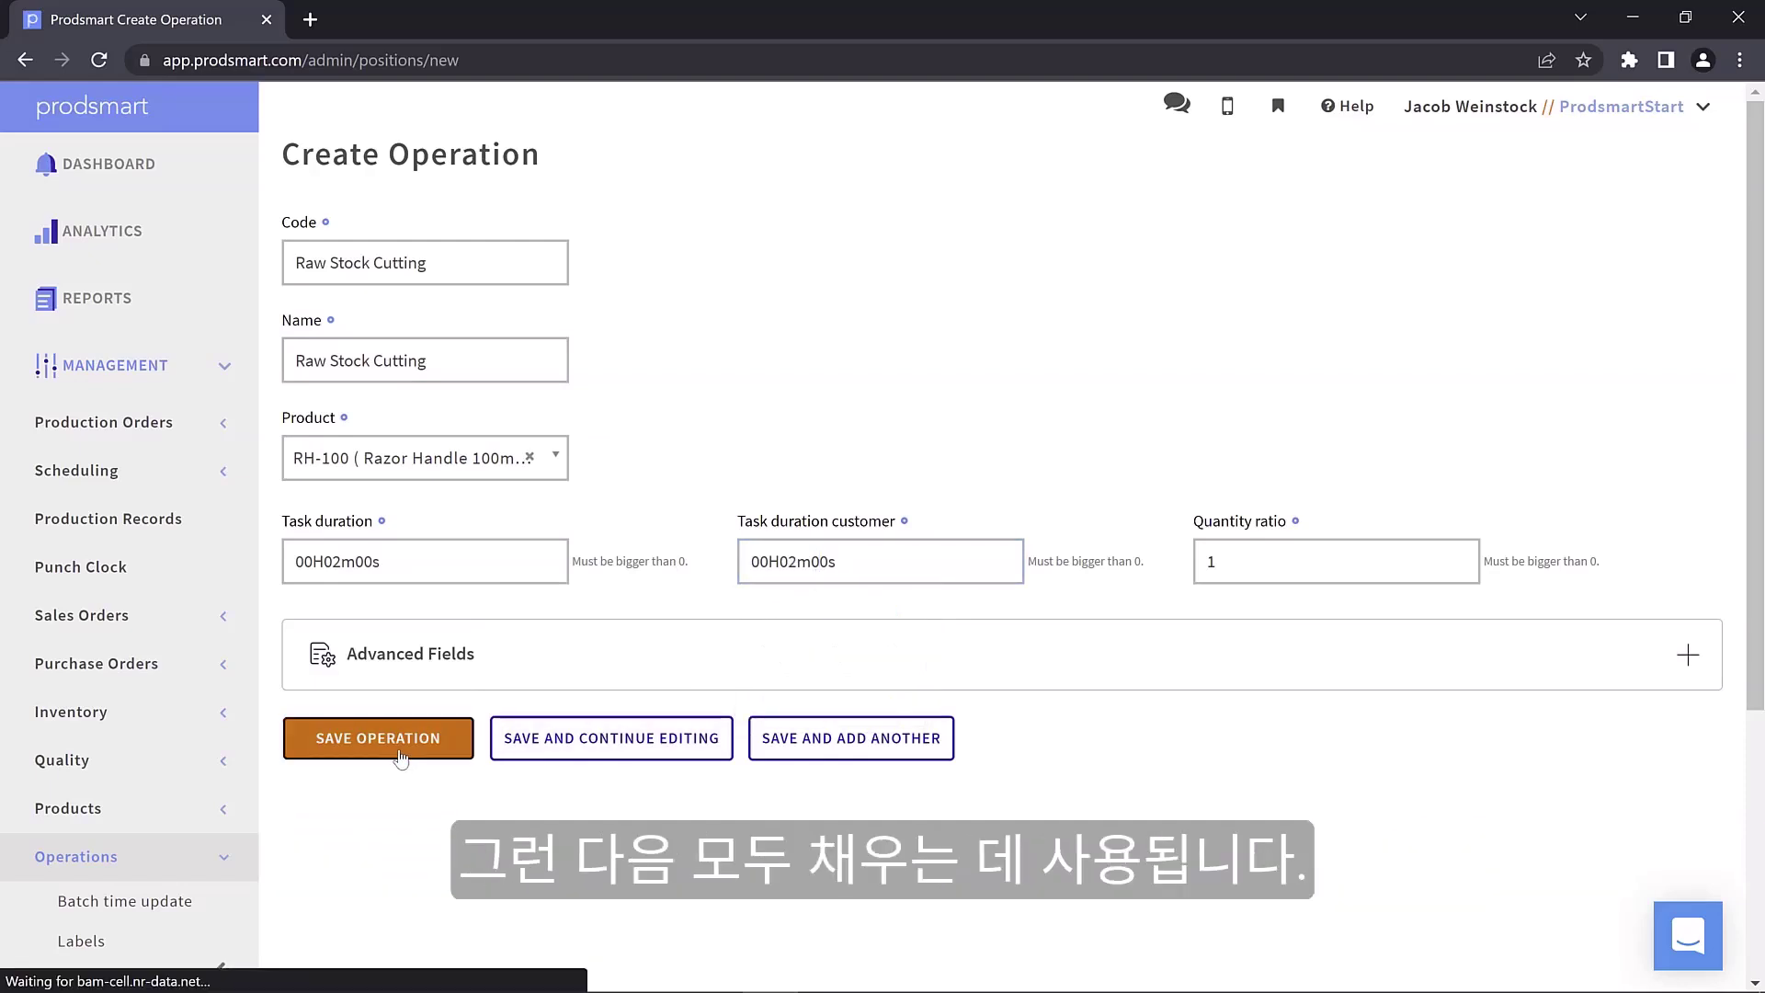
Step: Open the RH-100 product record and view its operations and production flow
{"action": "left_click", "coordinate": [115, 811]}
{"action": "left_click", "coordinate": [303, 435]}
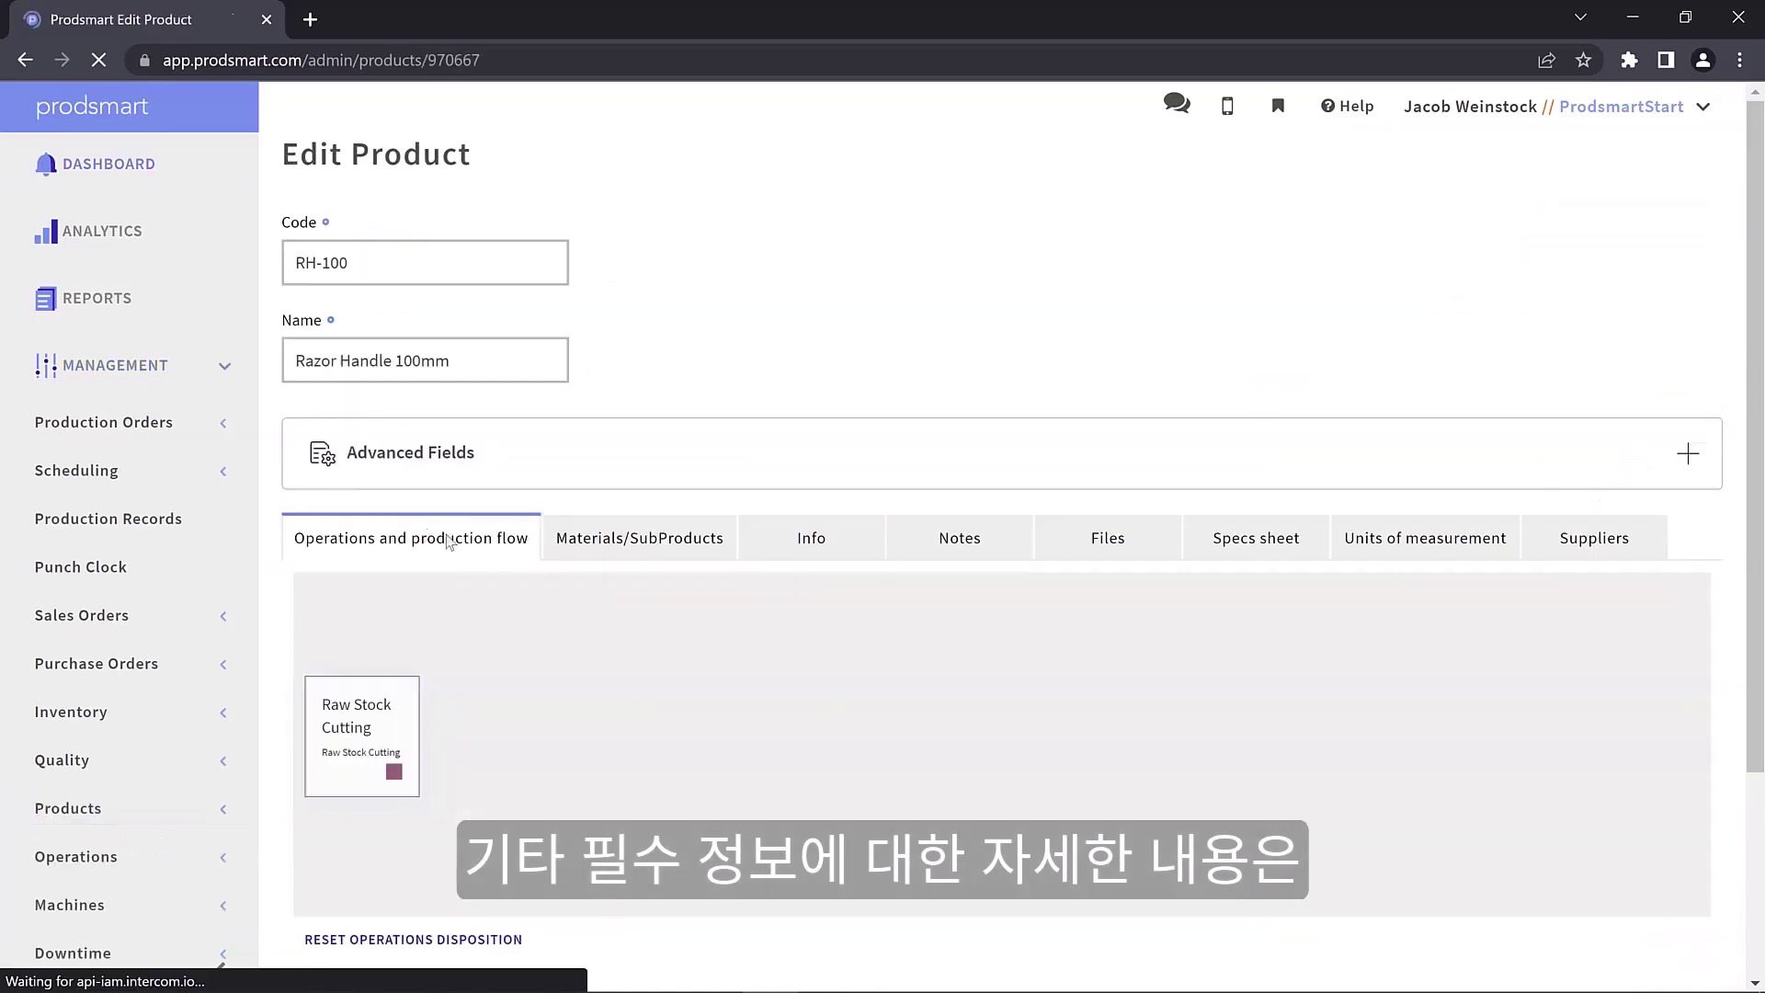
Step: Add an operation to product RH-100 with Handle Turning as both its code and its name
{"action": "scroll", "coordinate": [515, 634], "scroll_direction": "down", "scroll_amount": 3}
{"action": "left_click", "coordinate": [504, 718]}
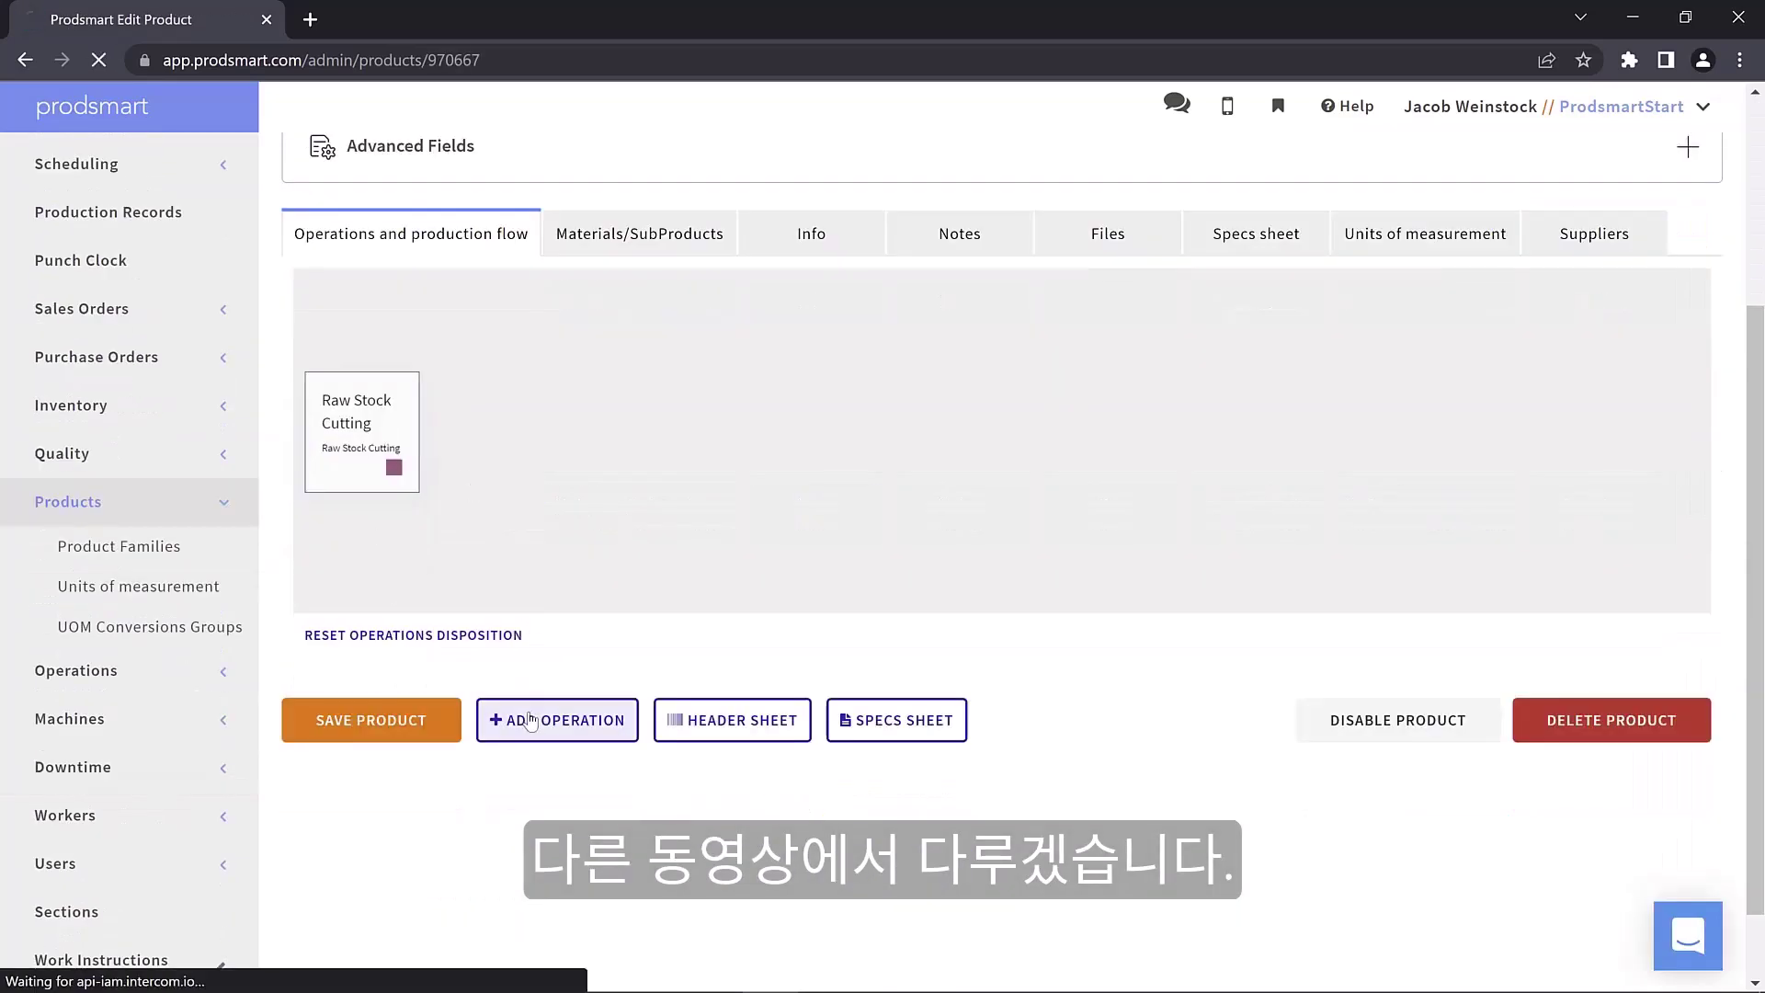
{"action": "type", "text": "Handle Turning"}
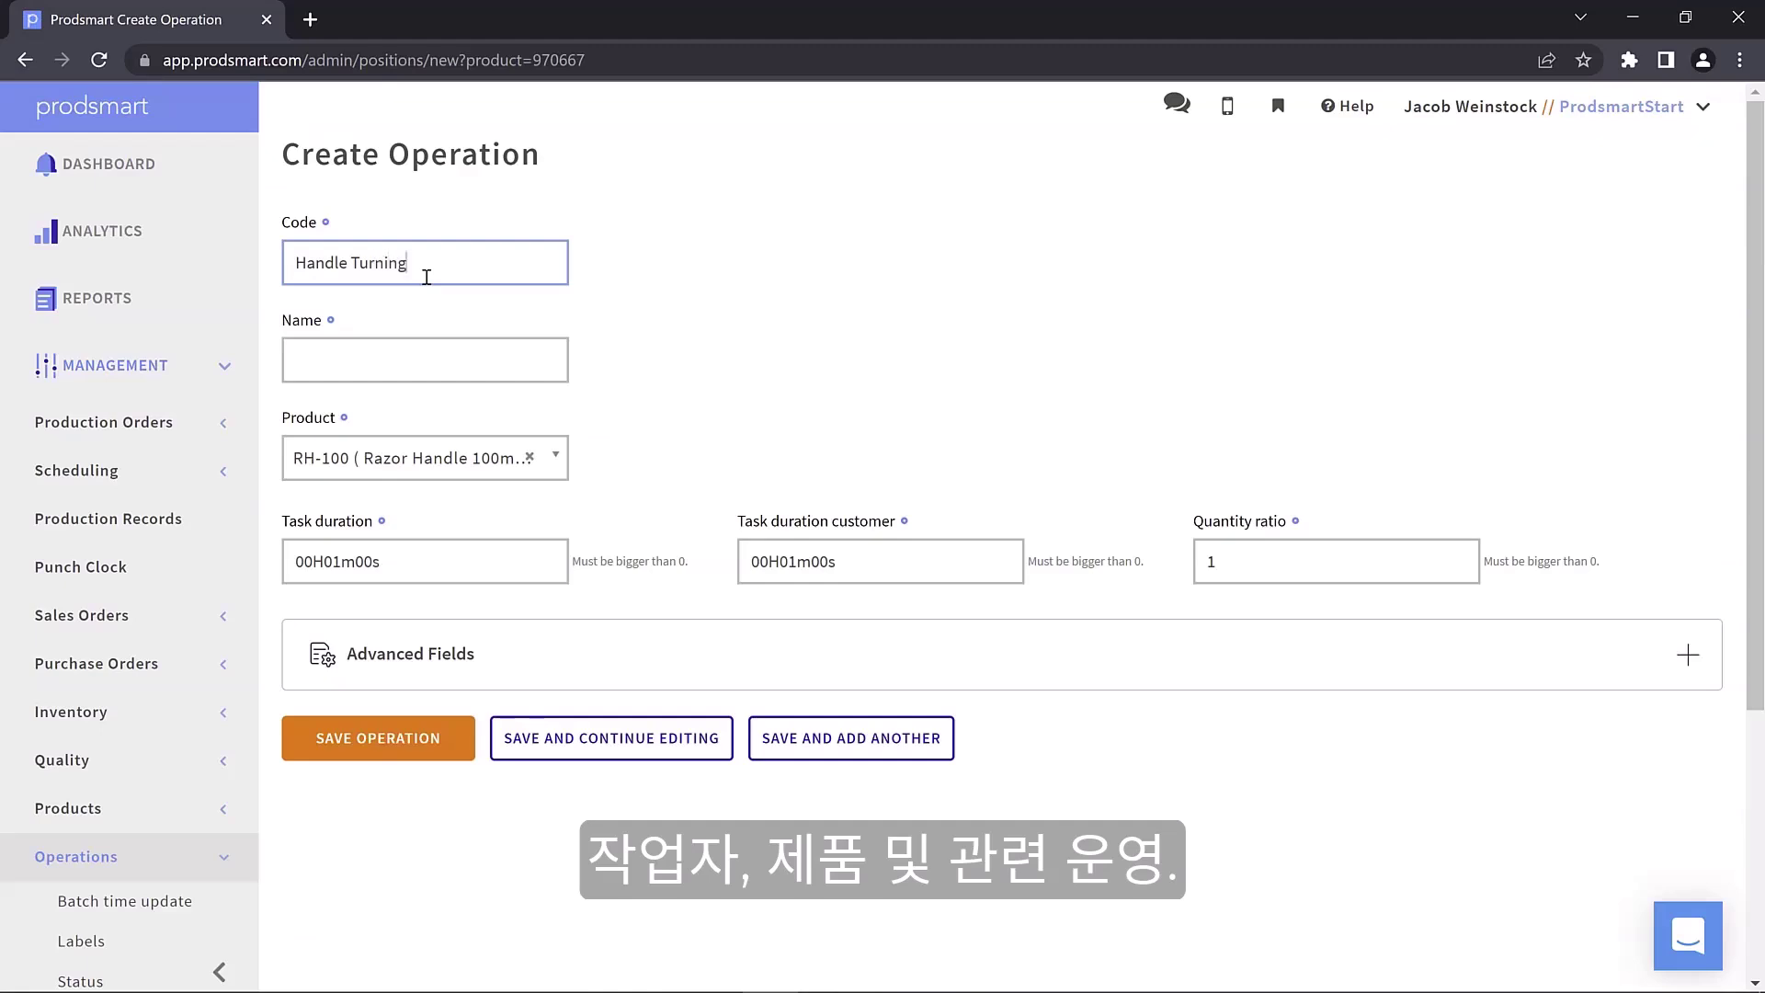
{"action": "key", "text": "Tab"}
{"action": "type", "text": "Handle Turning"}
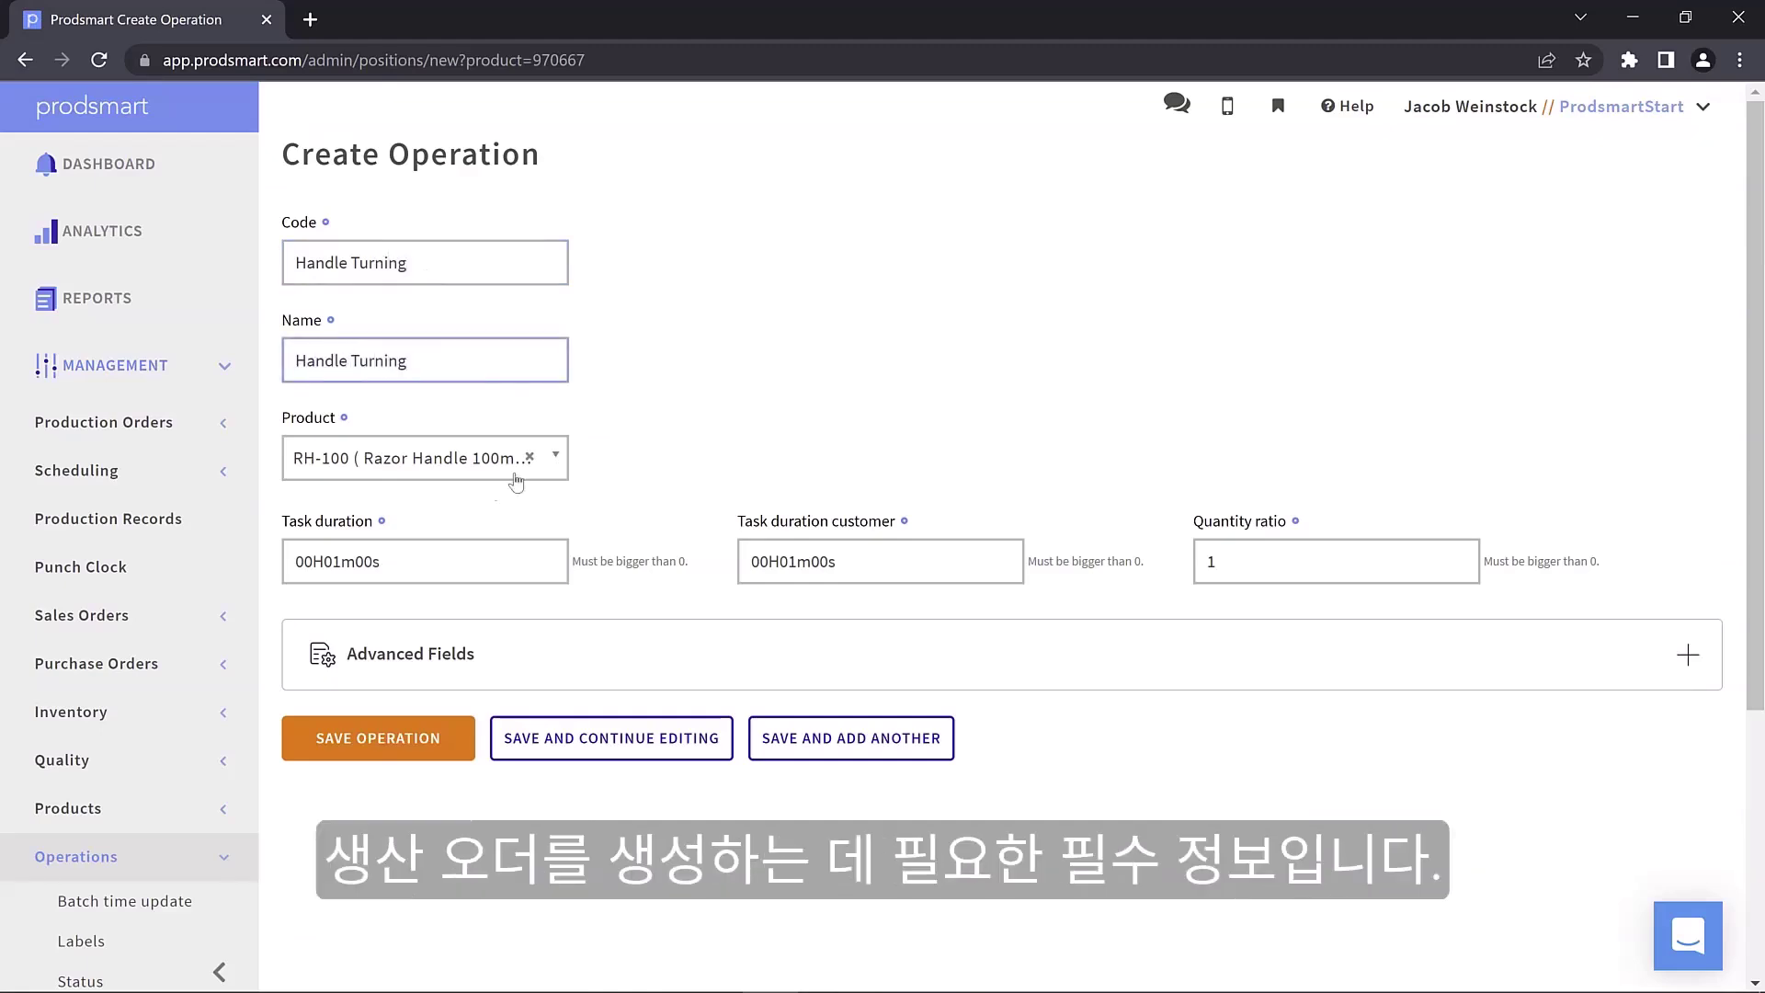
Step: Set the Handle Turning operation's task duration and customer task duration to 00H05m00s, and save the operation
{"action": "left_click", "coordinate": [354, 563]}
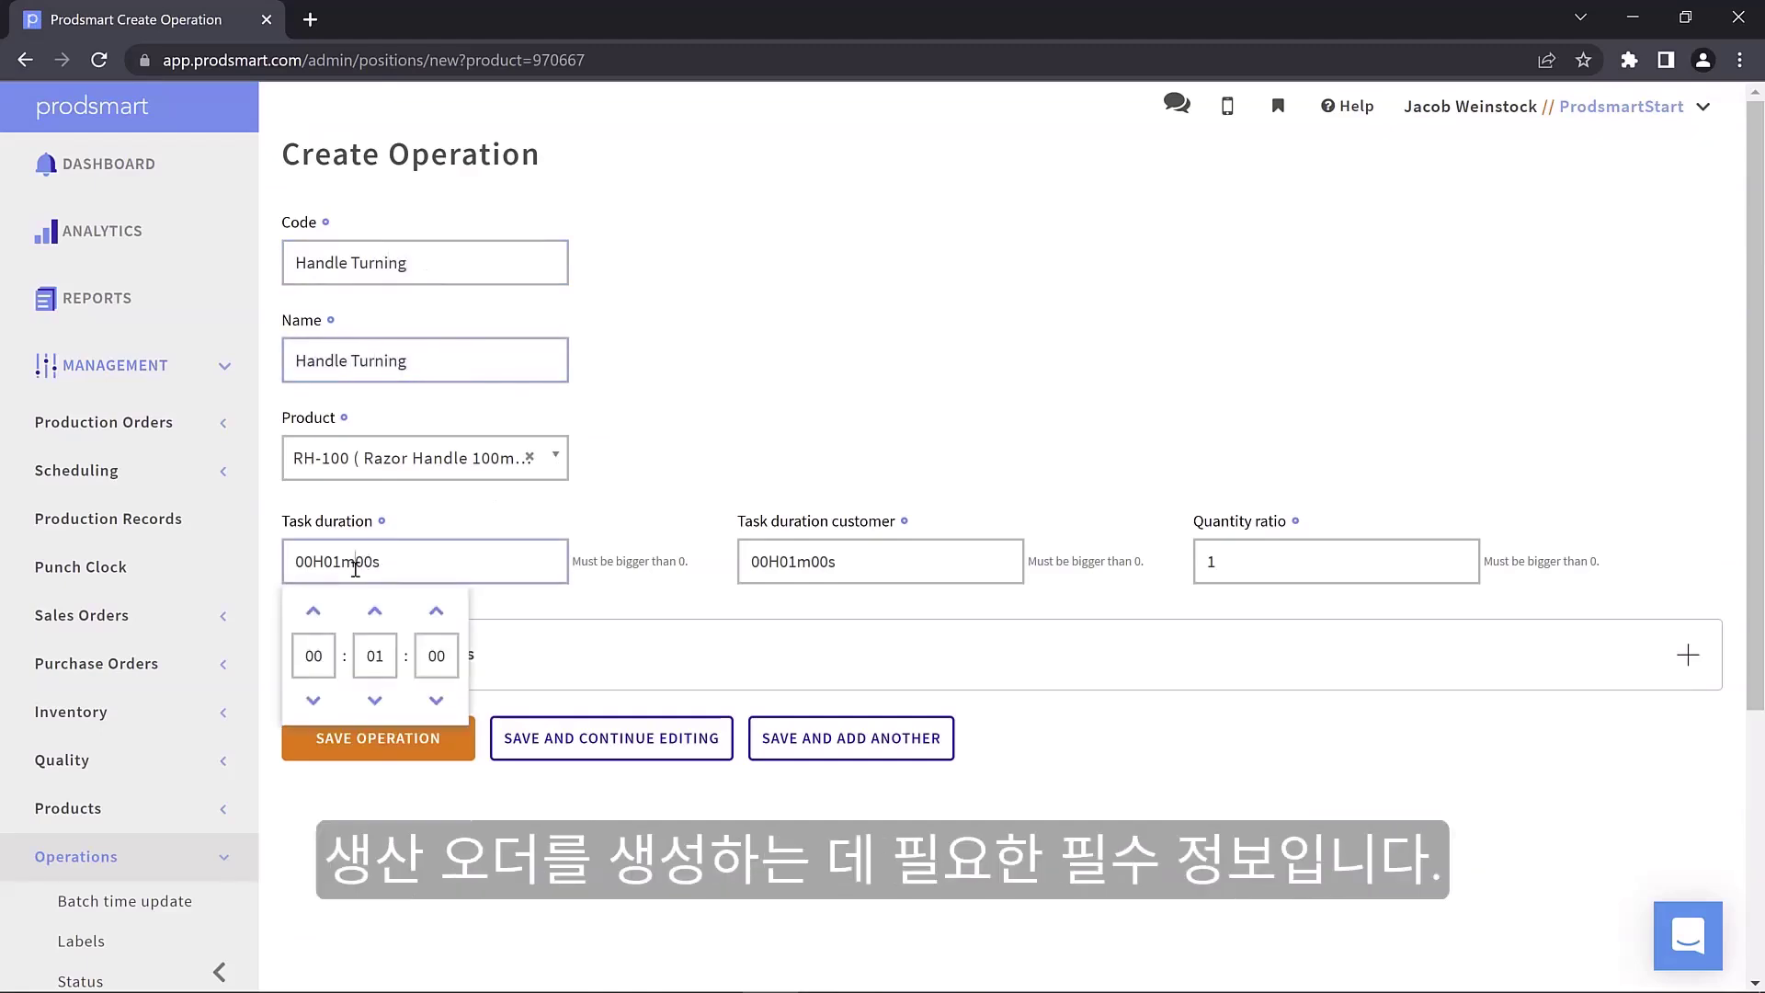
{"action": "left_click", "coordinate": [374, 610]}
{"action": "left_click", "coordinate": [375, 610]}
{"action": "left_click", "coordinate": [374, 610]}
{"action": "left_click", "coordinate": [374, 610]}
{"action": "left_click", "coordinate": [792, 563]}
{"action": "left_click", "coordinate": [831, 610]}
{"action": "left_click", "coordinate": [830, 611]}
{"action": "left_click", "coordinate": [831, 611]}
{"action": "left_click", "coordinate": [830, 611]}
{"action": "left_click", "coordinate": [410, 742]}
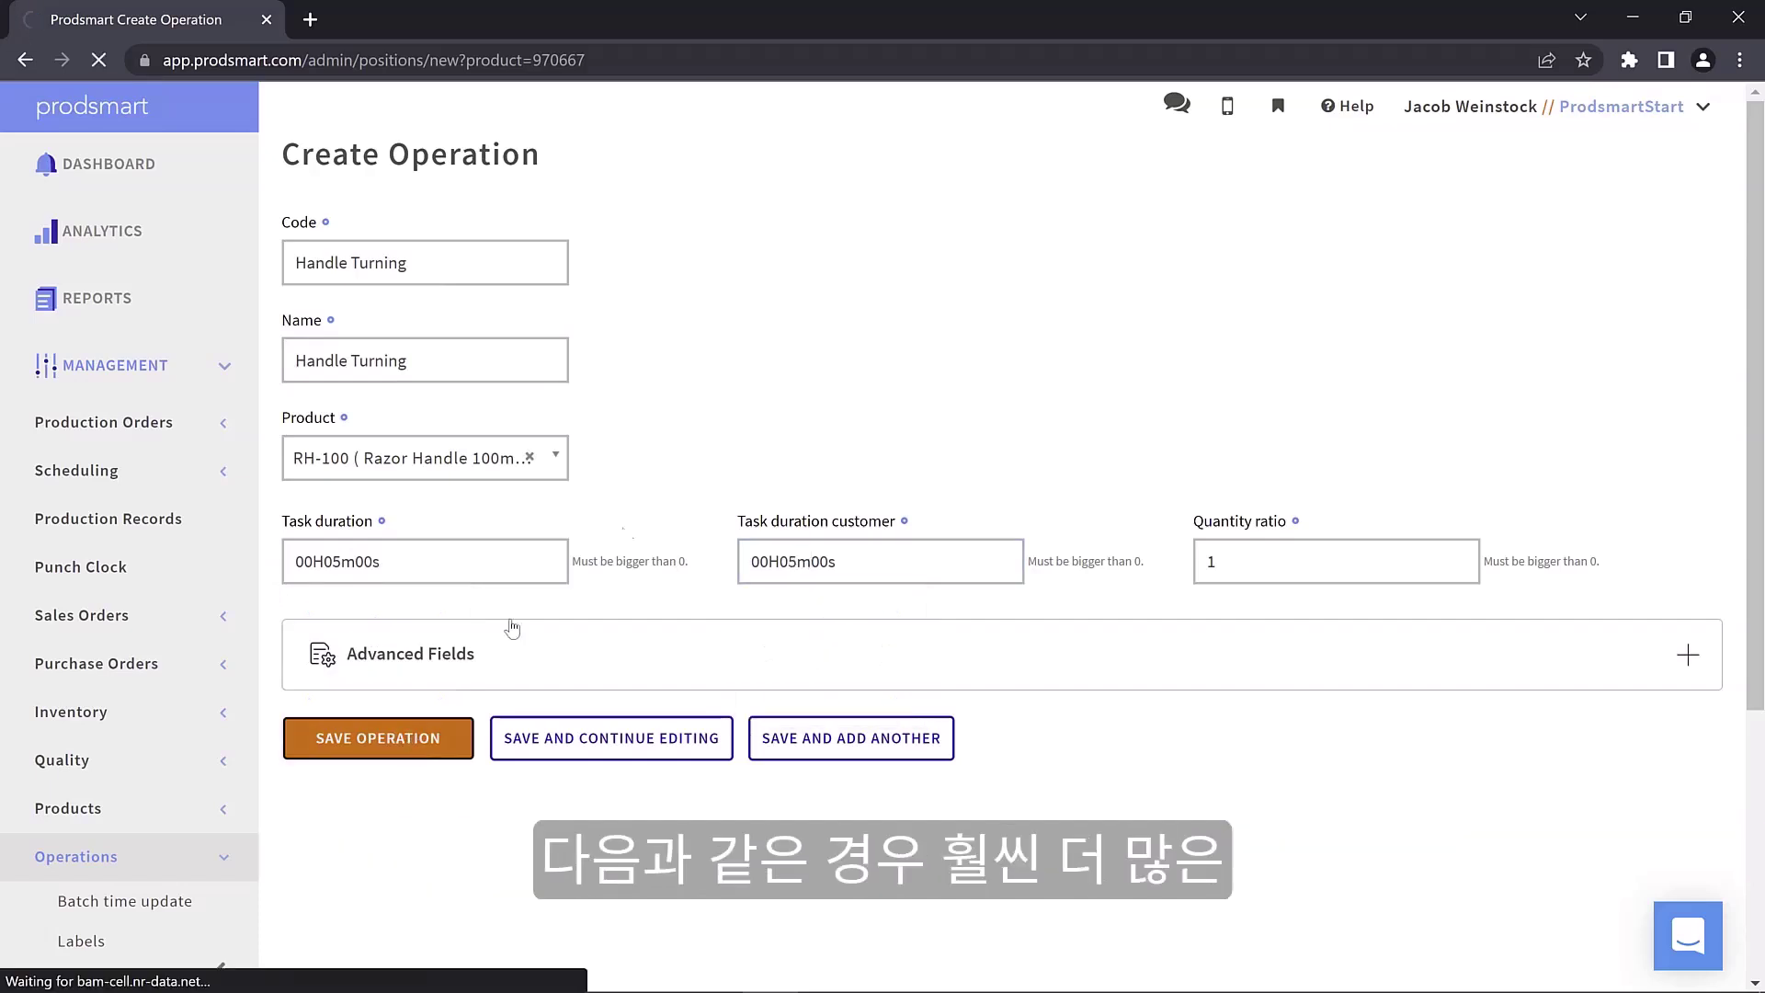
Step: Reposition the Handle Turning block beside Raw Stock Cutting in the production flow and save the product
{"action": "scroll", "coordinate": [763, 427], "scroll_direction": "down", "scroll_amount": 3}
{"action": "left_click_drag", "start_coordinate": [811, 602], "coordinate": [654, 565]}
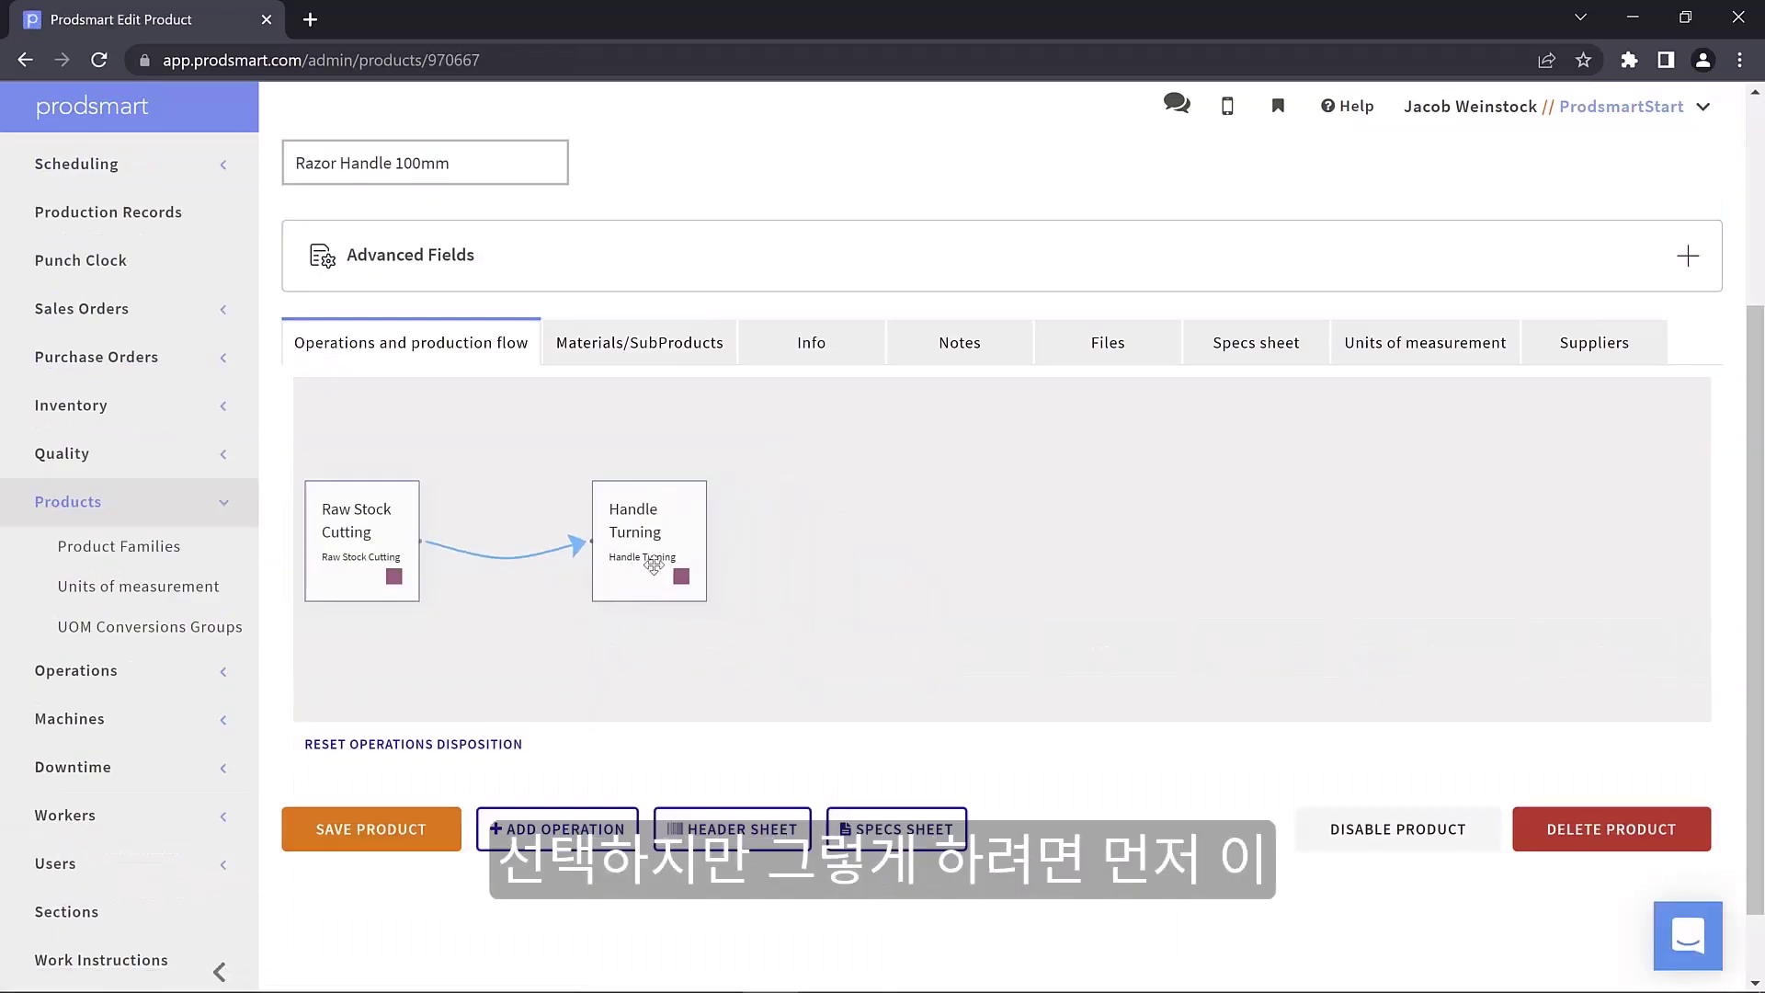
{"action": "left_click", "coordinate": [407, 832]}
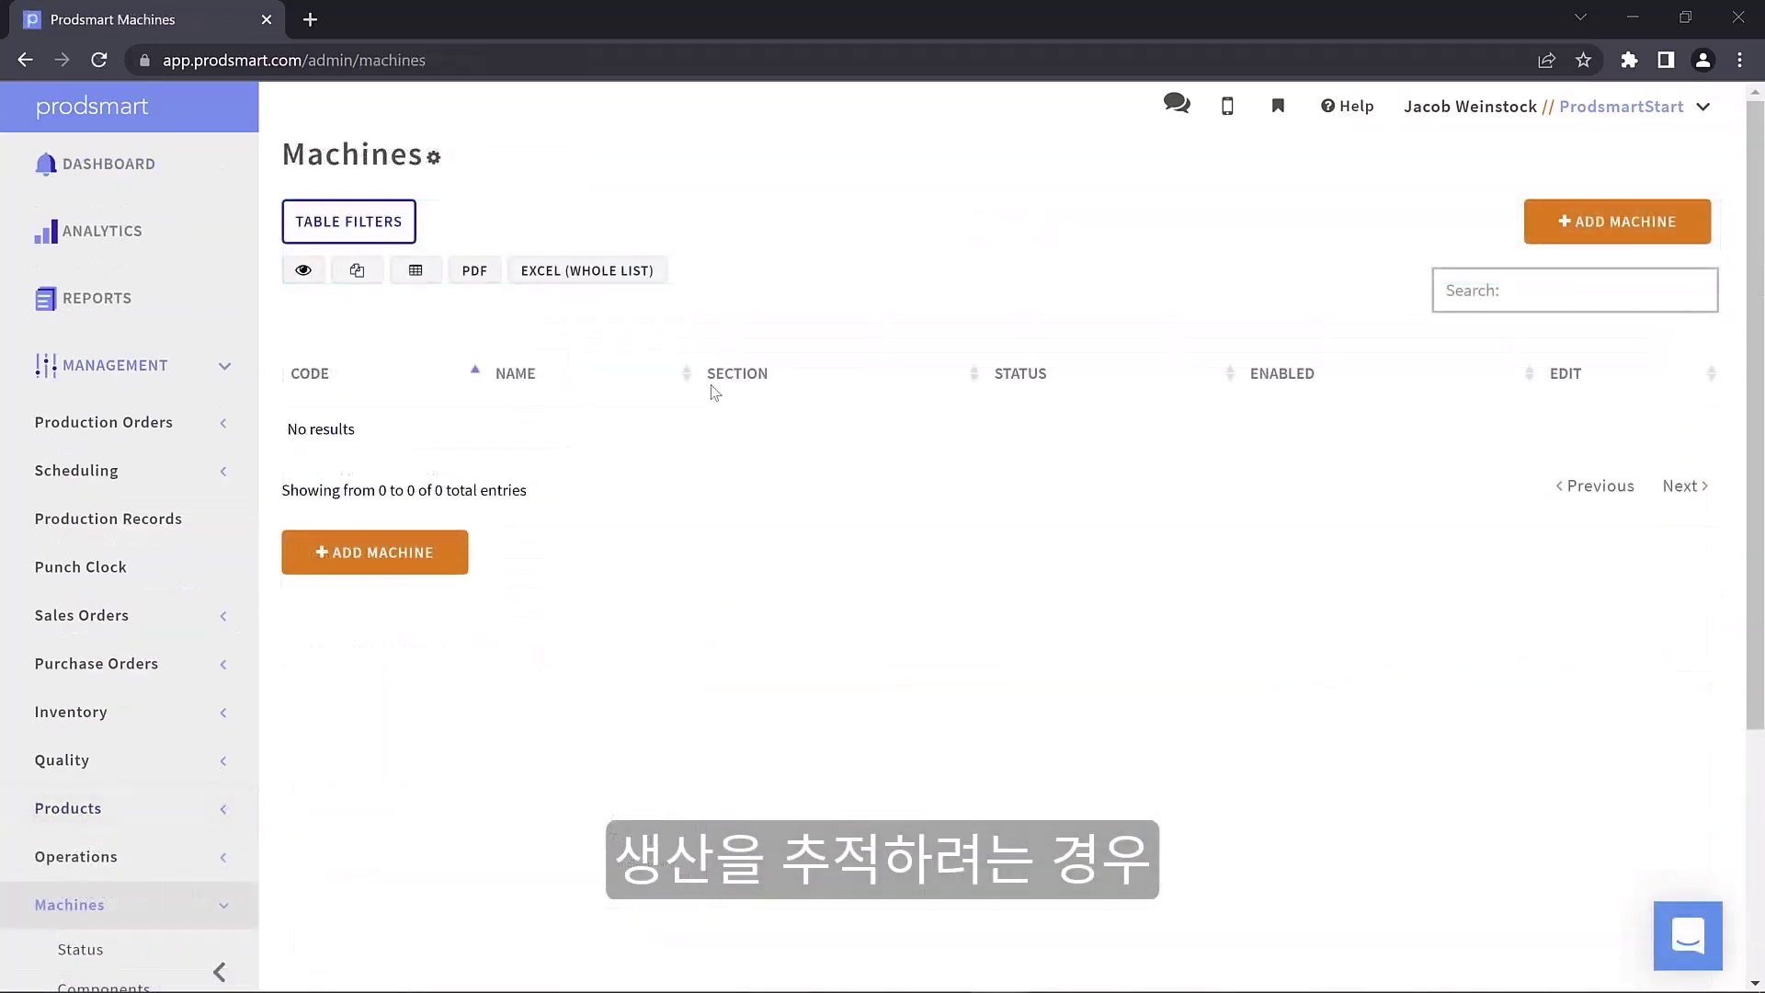
Step: Create a machine with Haas ST-20 as both its code and its name, choose a shift, and save it
{"action": "left_click", "coordinate": [340, 570]}
{"action": "left_click", "coordinate": [386, 267]}
{"action": "type", "text": "H"}
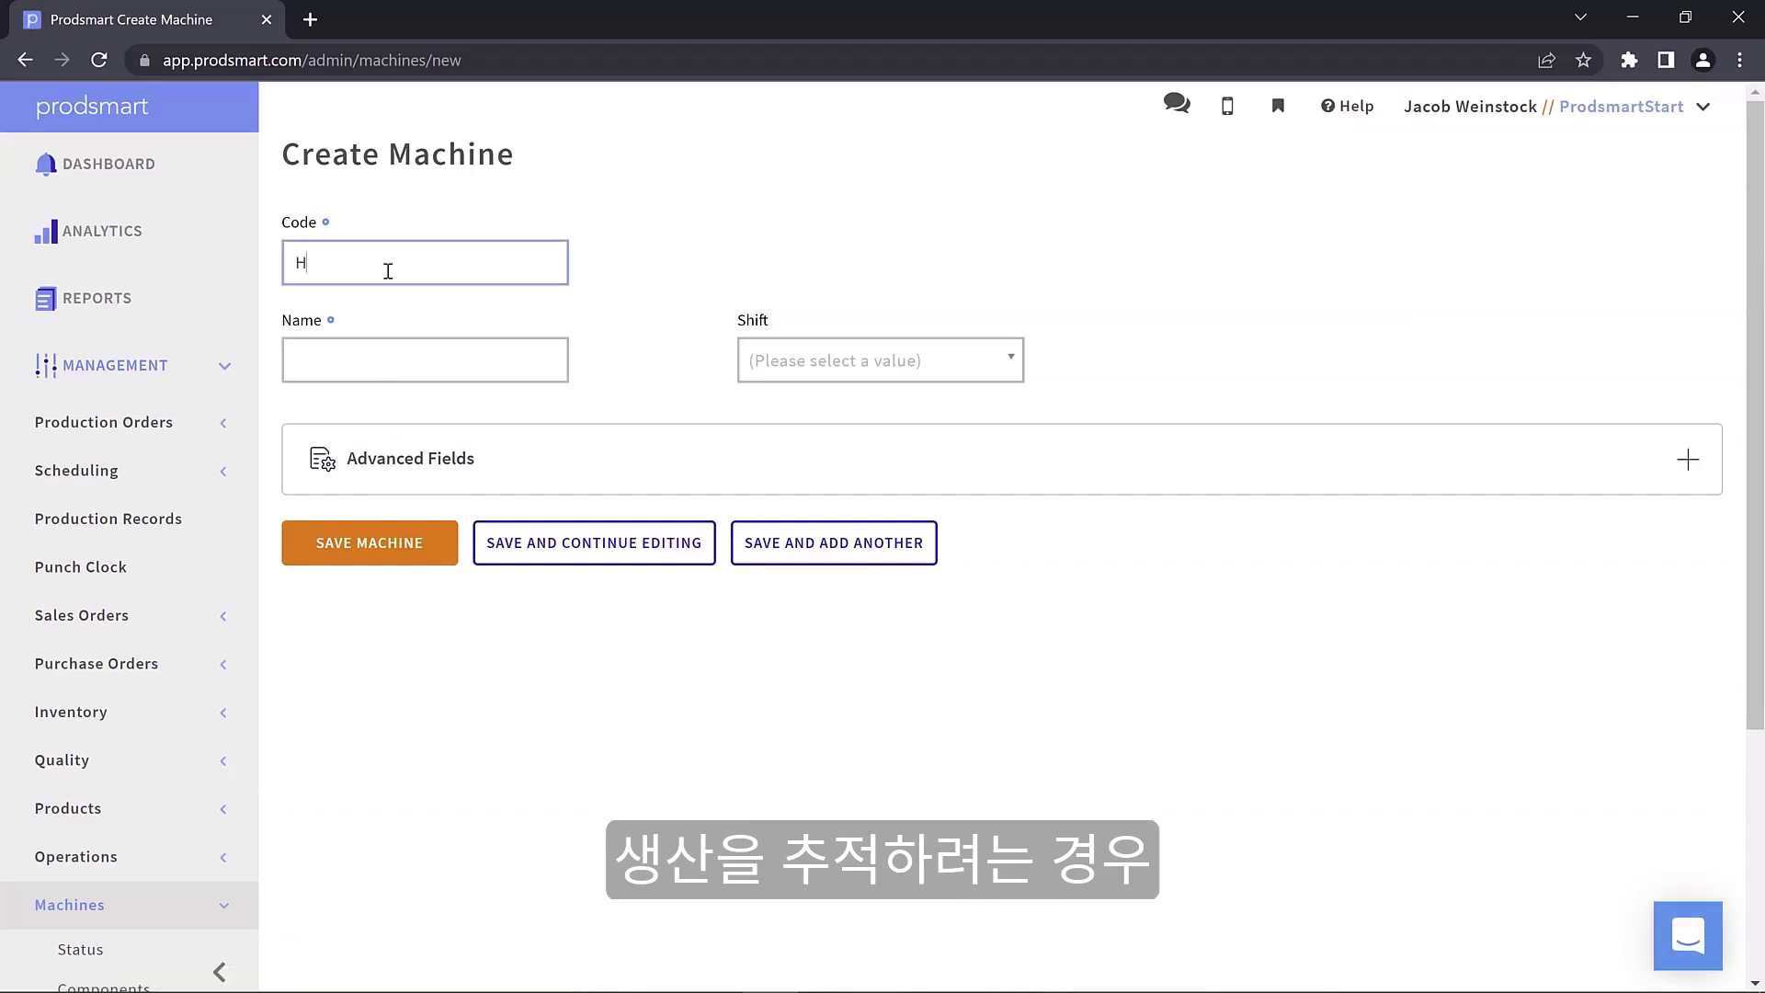
{"action": "type", "text": "aas ST-20"}
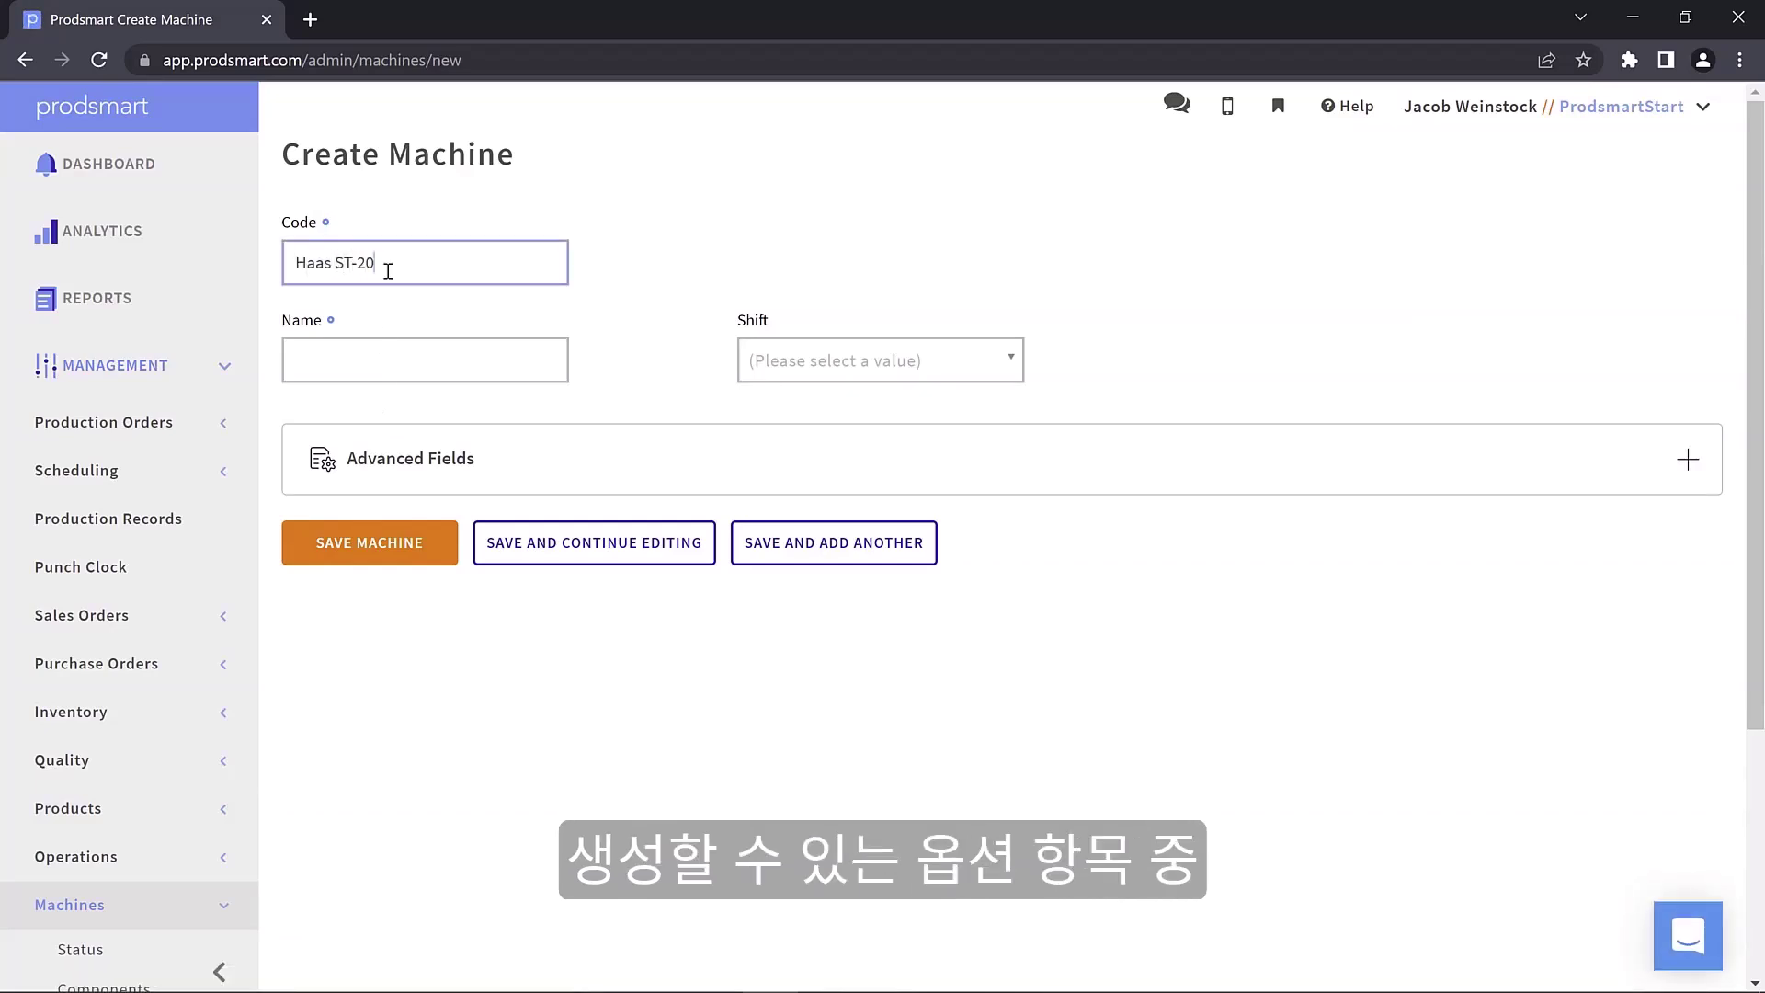
{"action": "key", "text": "Tab"}
{"action": "type", "text": "Haas"}
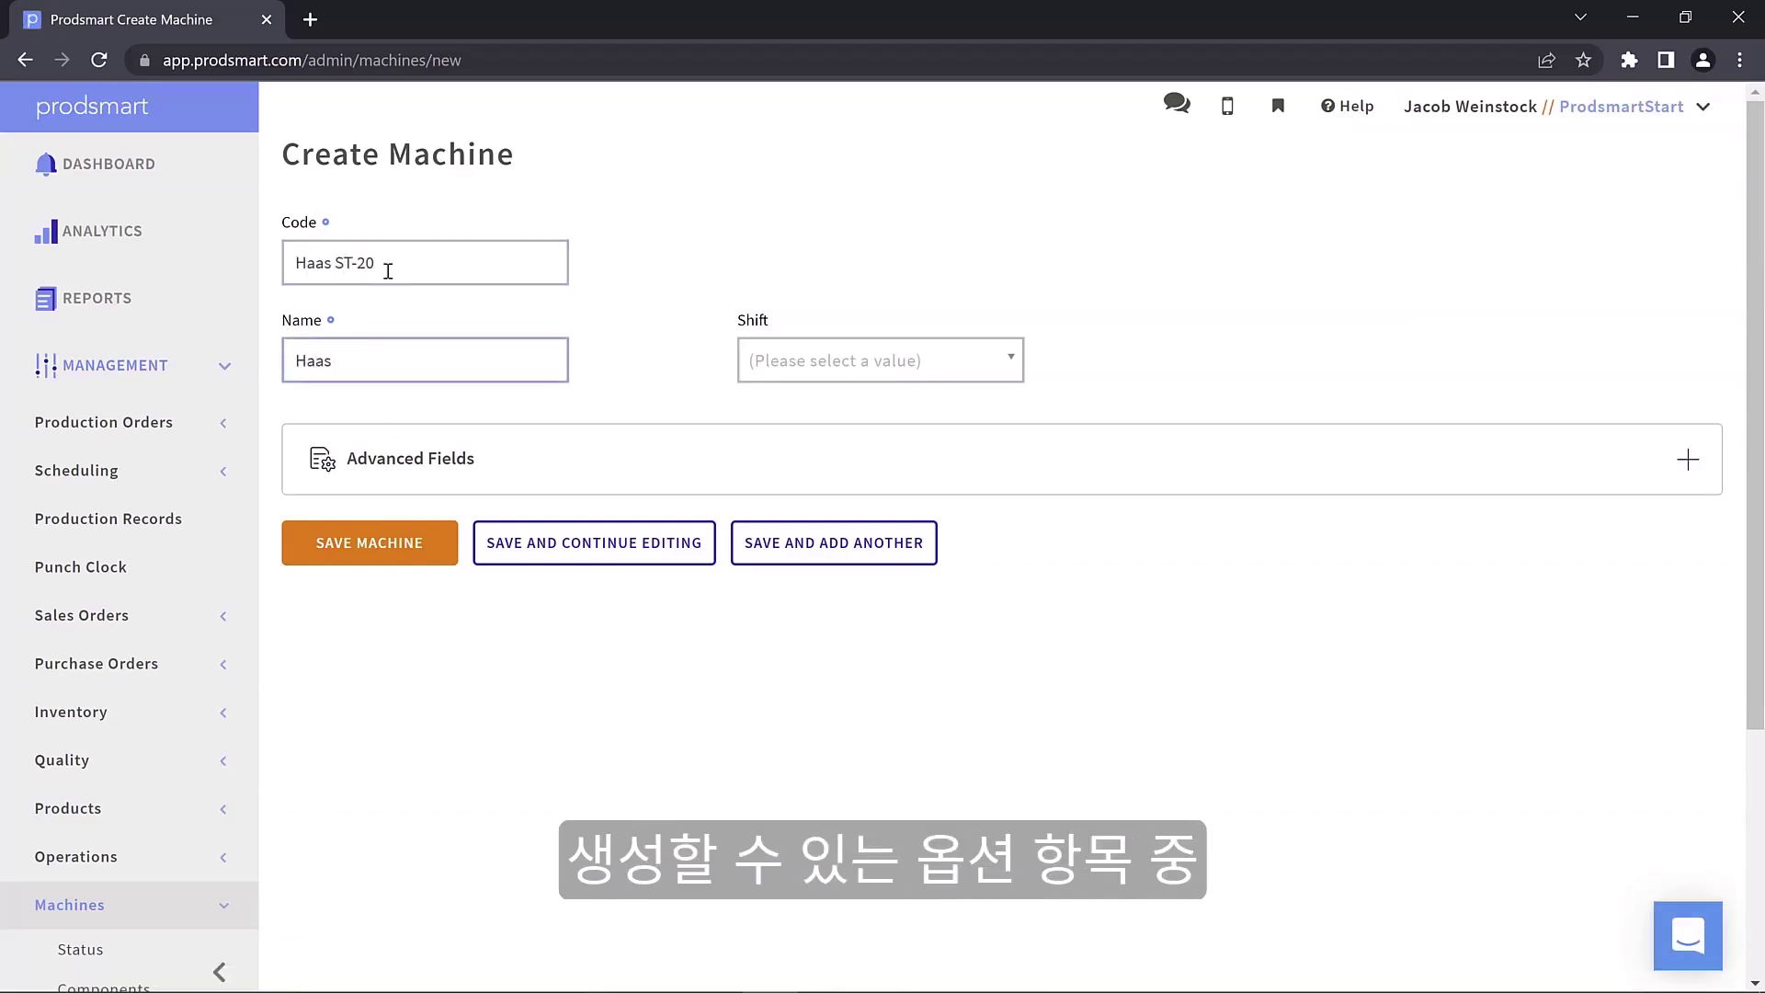
{"action": "type", "text": " ST-20"}
{"action": "left_click", "coordinate": [800, 363]}
{"action": "left_click", "coordinate": [796, 448]}
{"action": "left_click", "coordinate": [331, 547]}
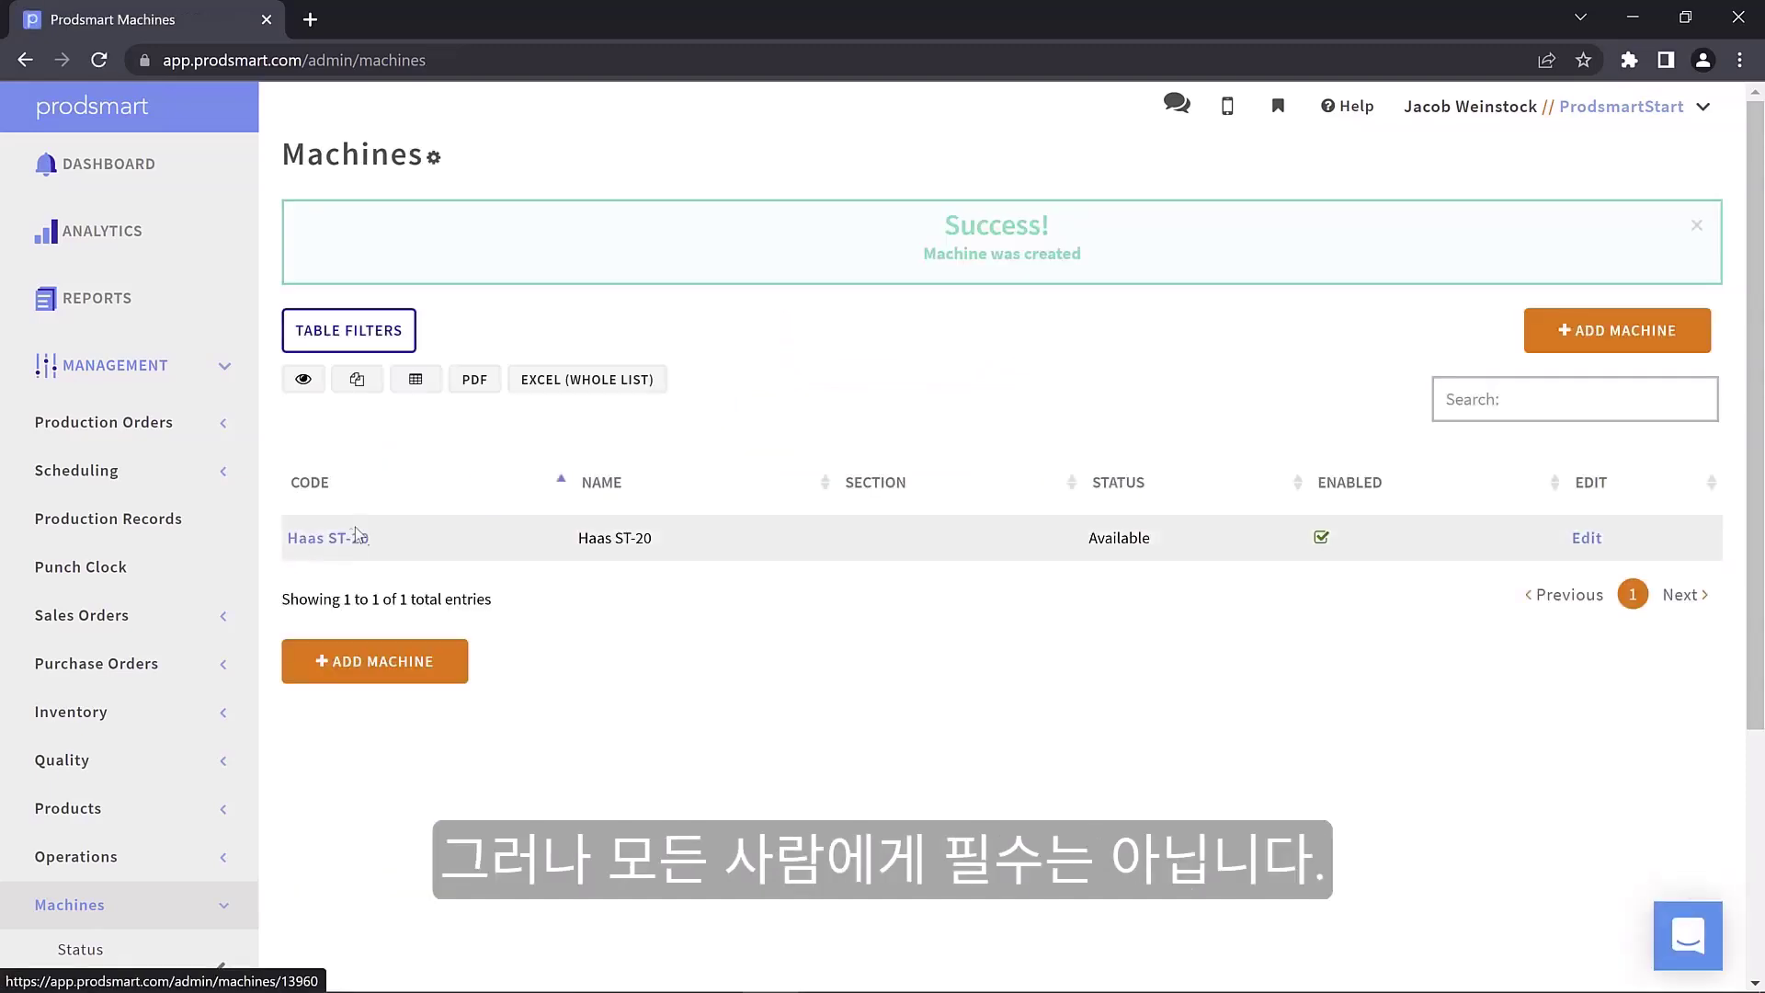
Step: Open the Handle Turning operation for editing, link the Haas ST-20 machine to it, and save the operation
{"action": "scroll", "coordinate": [147, 646], "scroll_direction": "down", "scroll_amount": 3}
{"action": "left_click", "coordinate": [122, 549]}
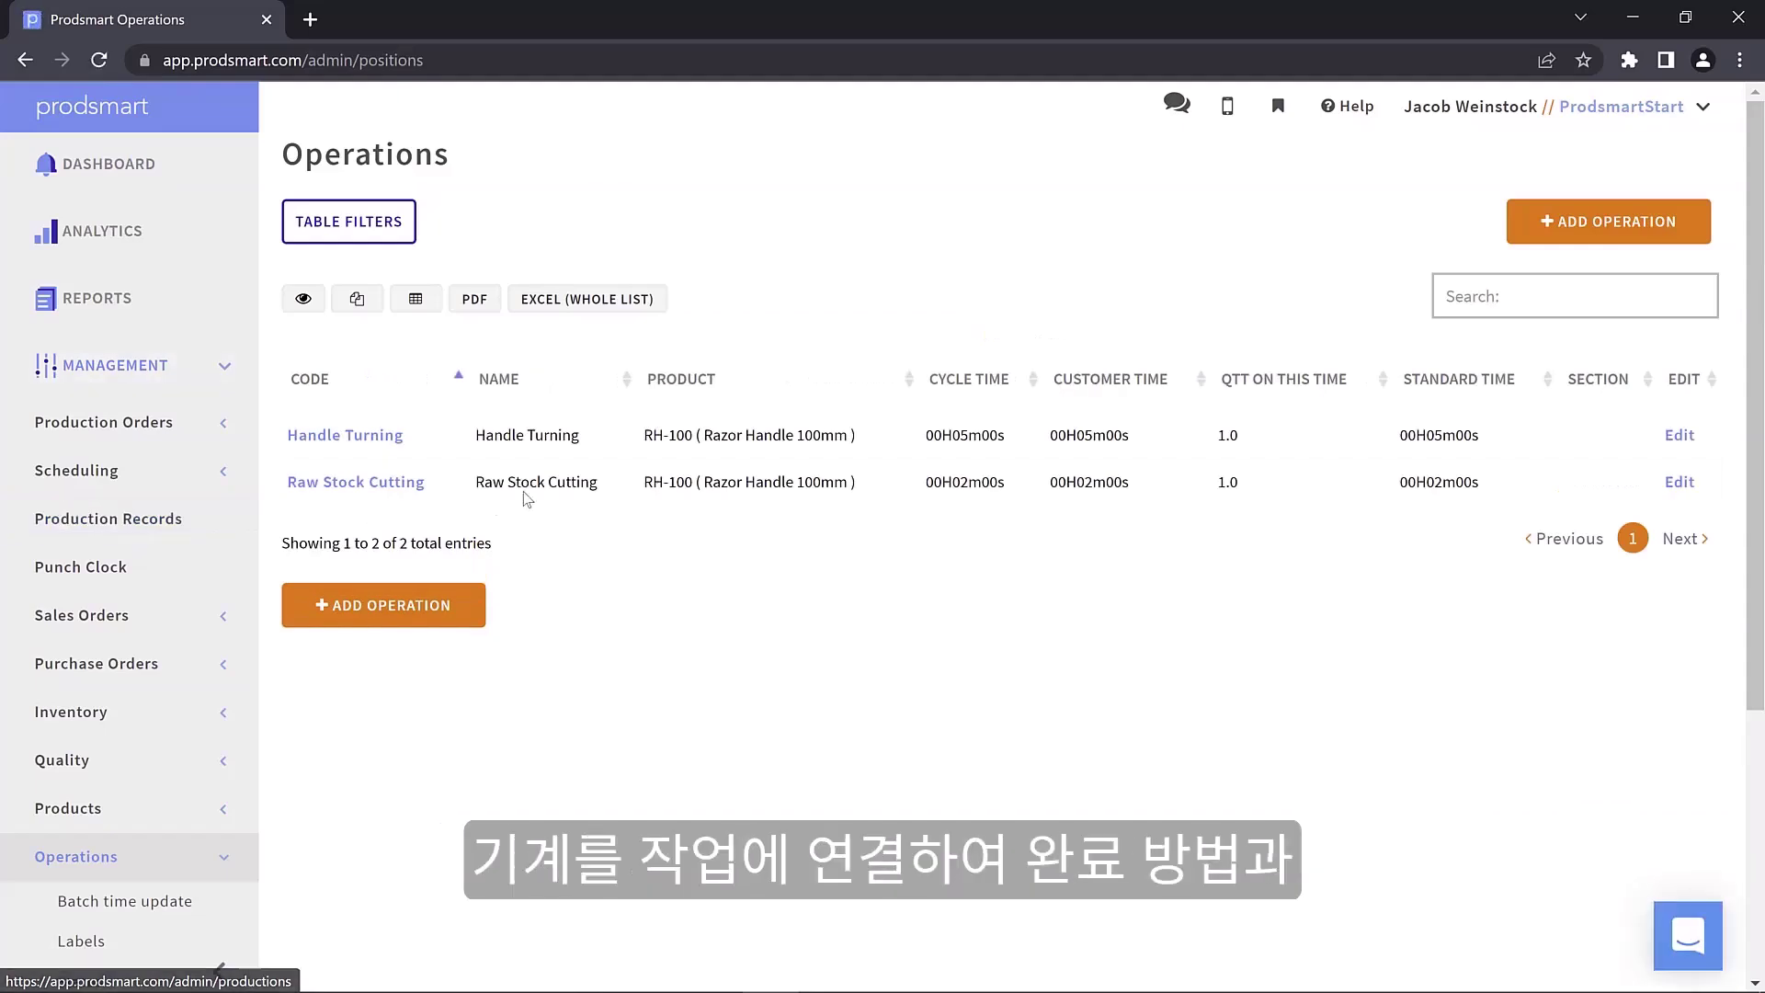
{"action": "left_click", "coordinate": [1680, 436]}
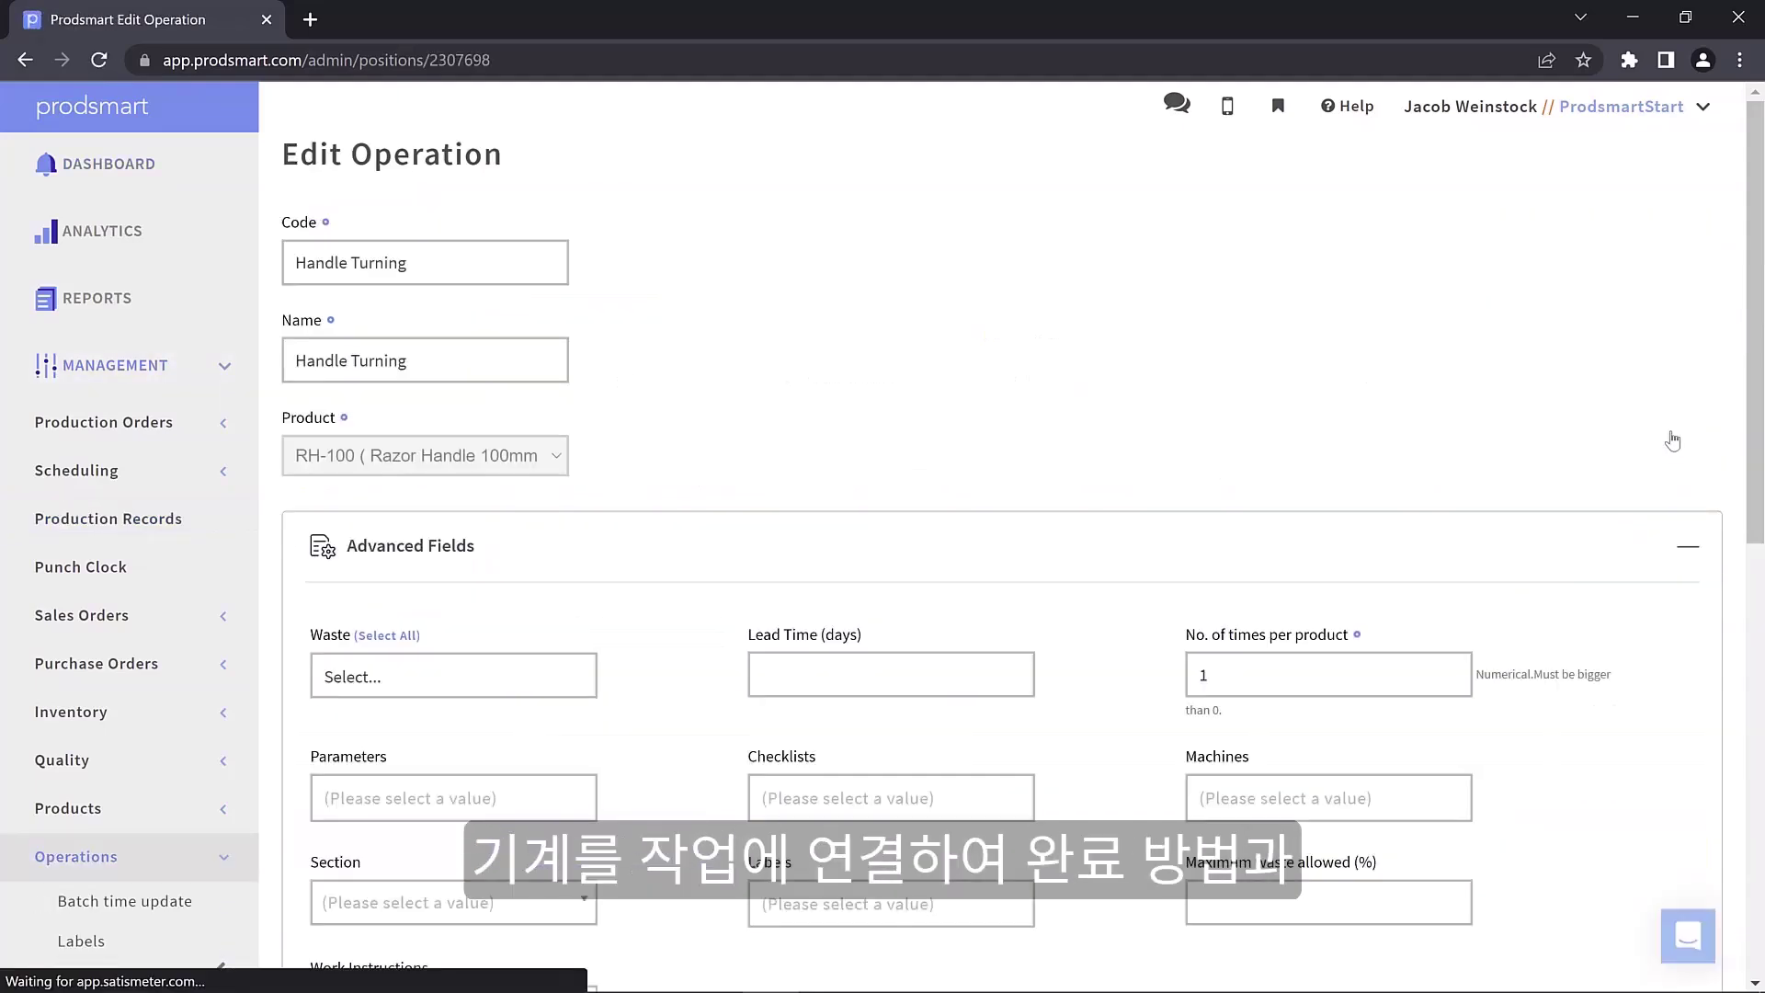
{"action": "left_click", "coordinate": [1237, 787]}
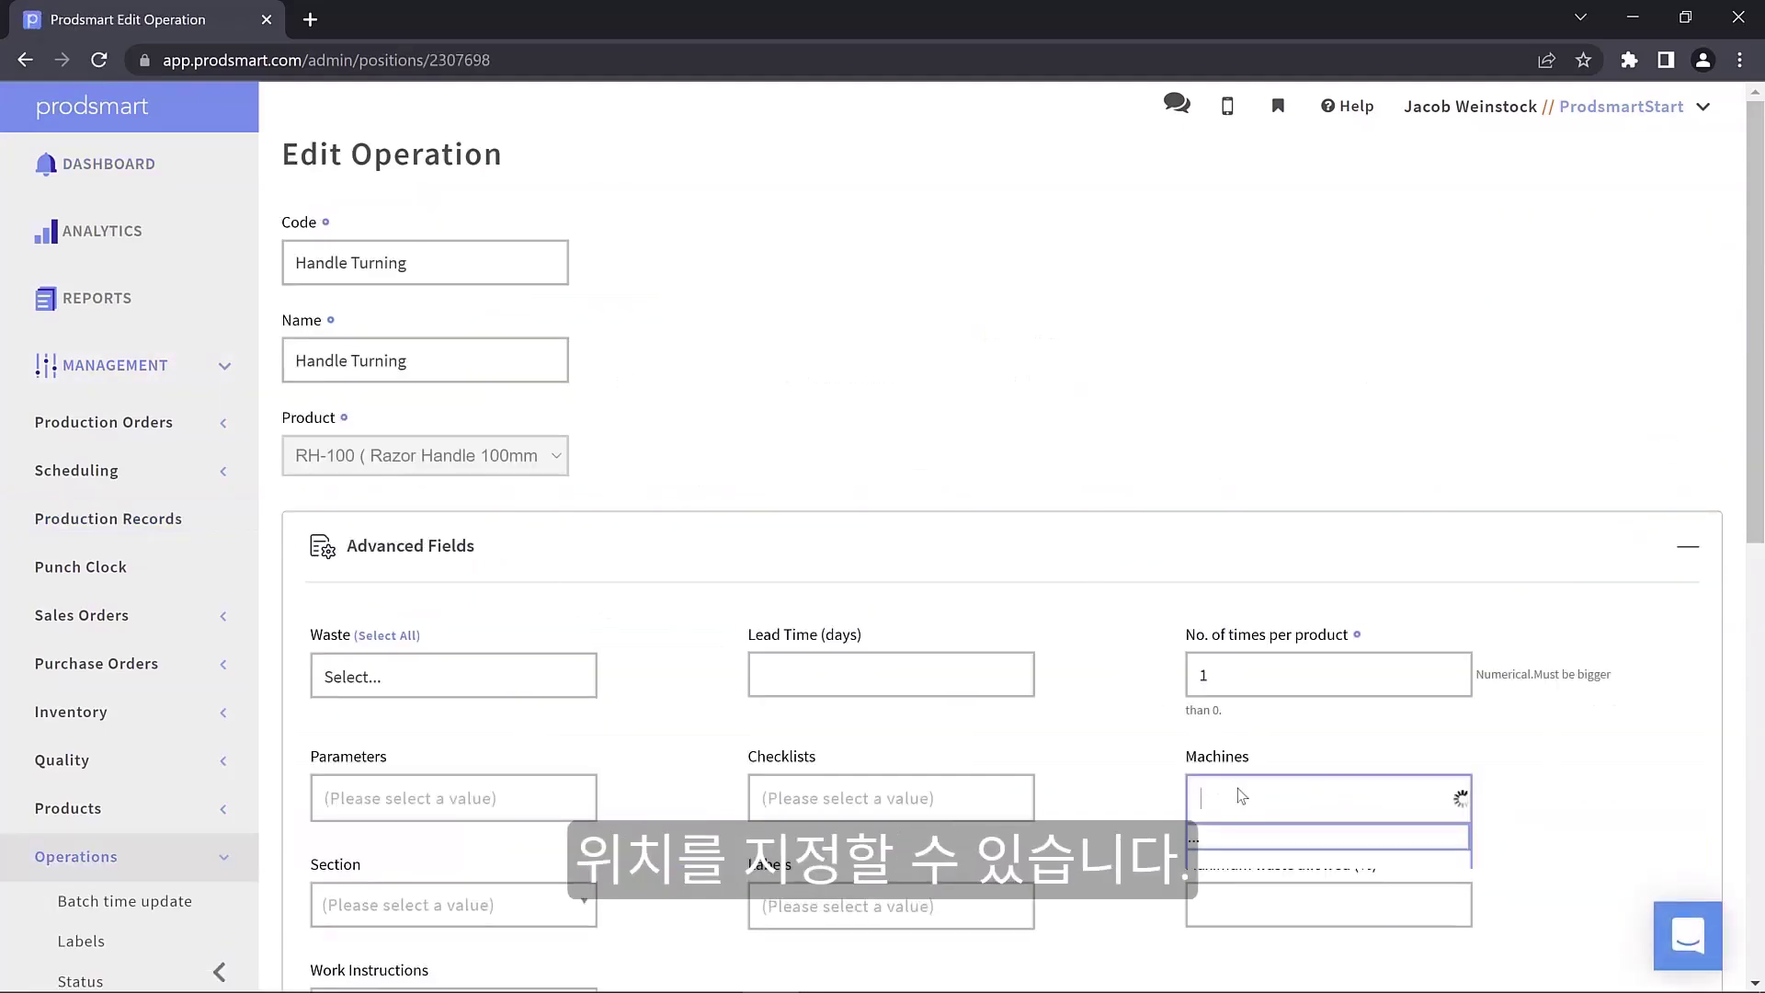
{"action": "left_click", "coordinate": [1244, 847]}
{"action": "scroll", "coordinate": [920, 644], "scroll_direction": "down", "scroll_amount": 10}
{"action": "left_click", "coordinate": [377, 926]}
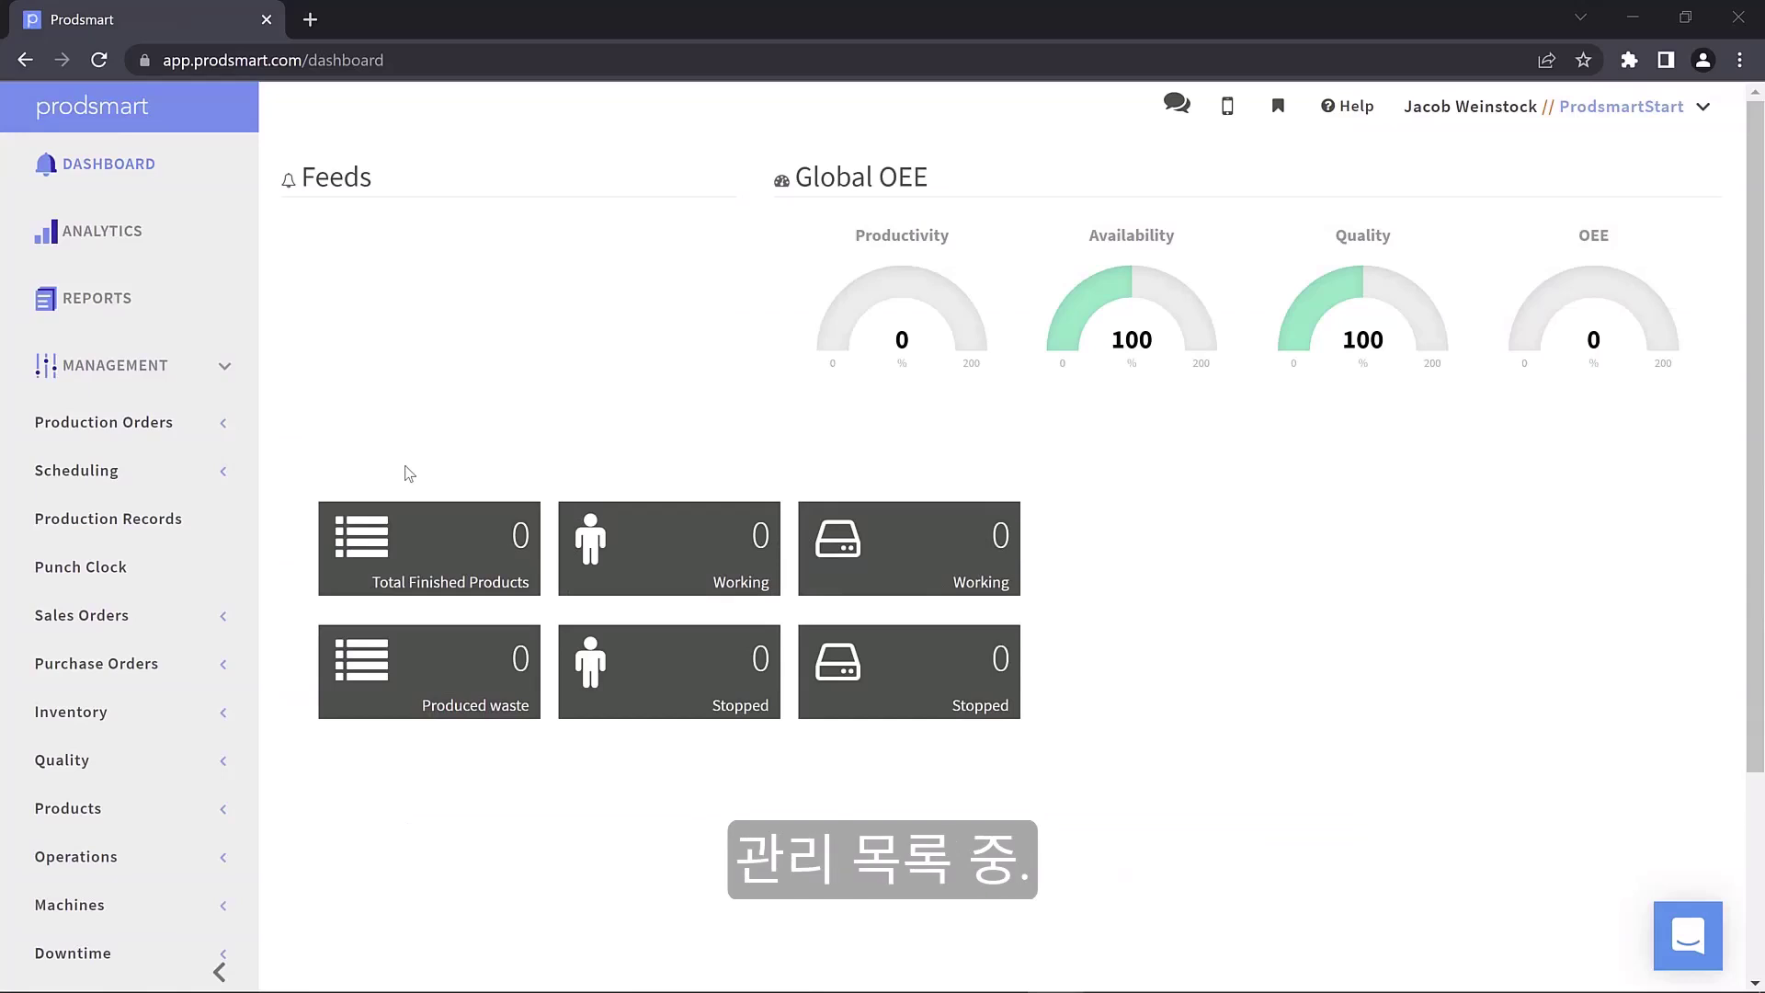
Step: Start a production order with code RH-100 PO 50 for product RH-100, with ordered quantity 50 and lot number 001
{"action": "left_click", "coordinate": [104, 425]}
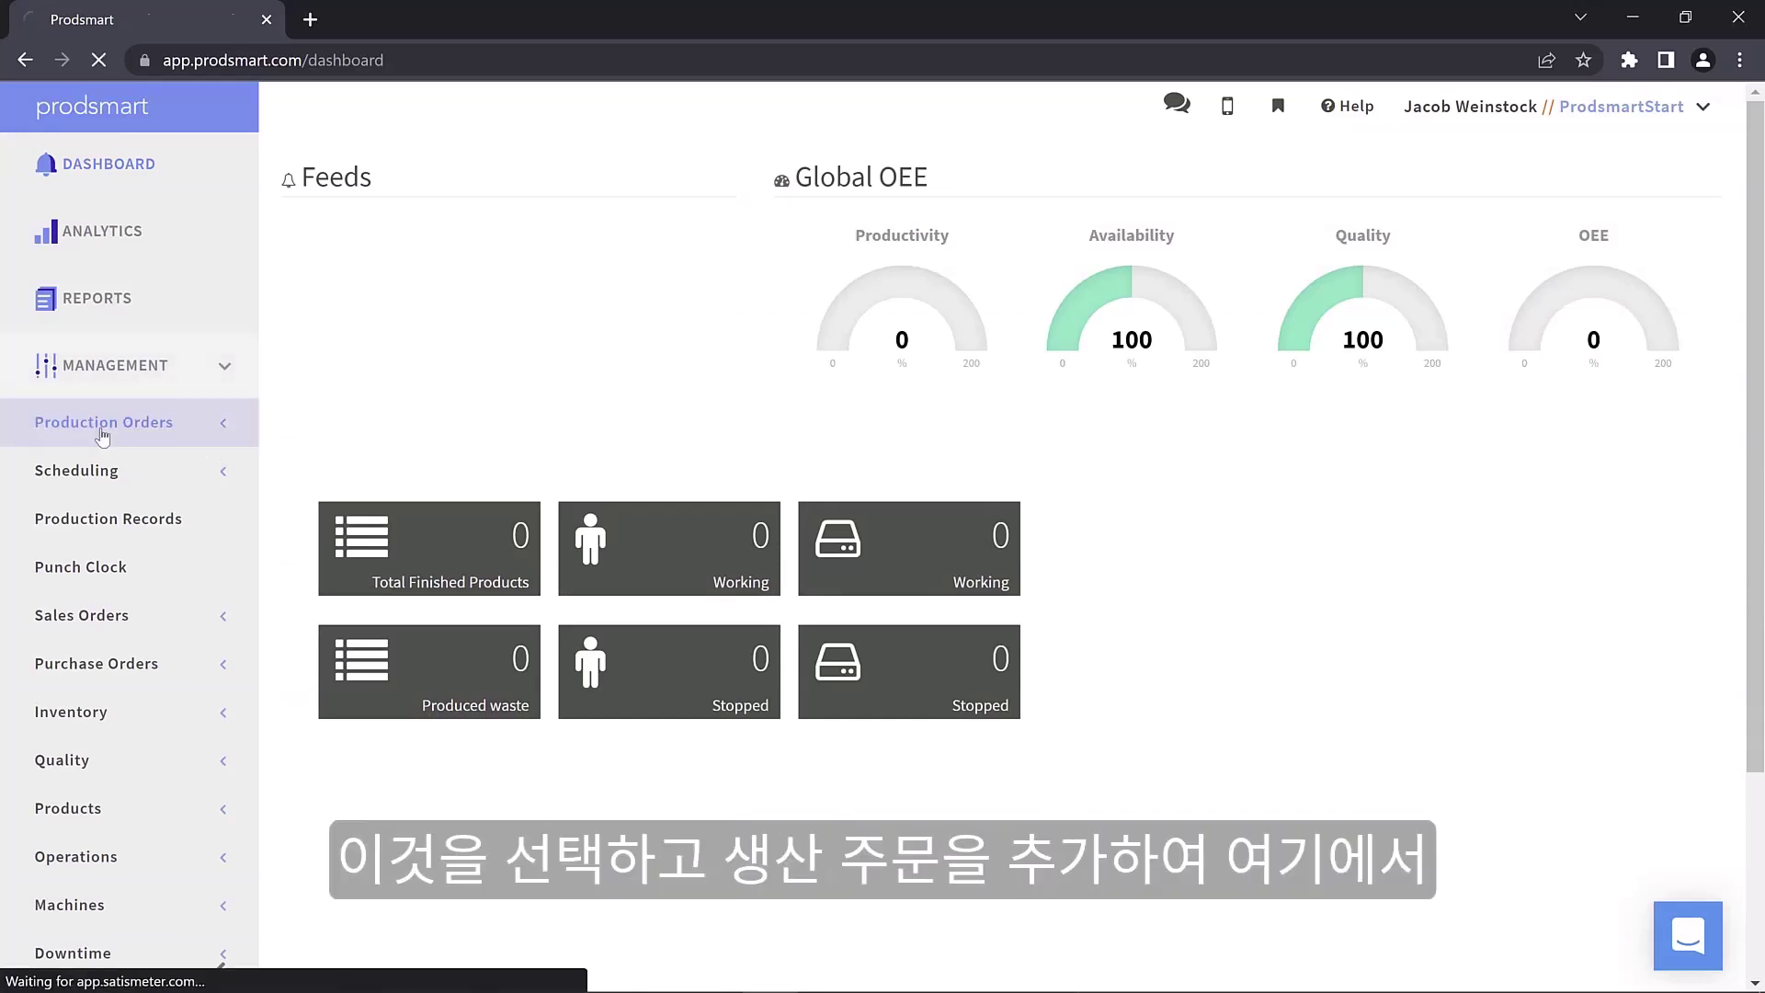
{"action": "left_click", "coordinate": [425, 571]}
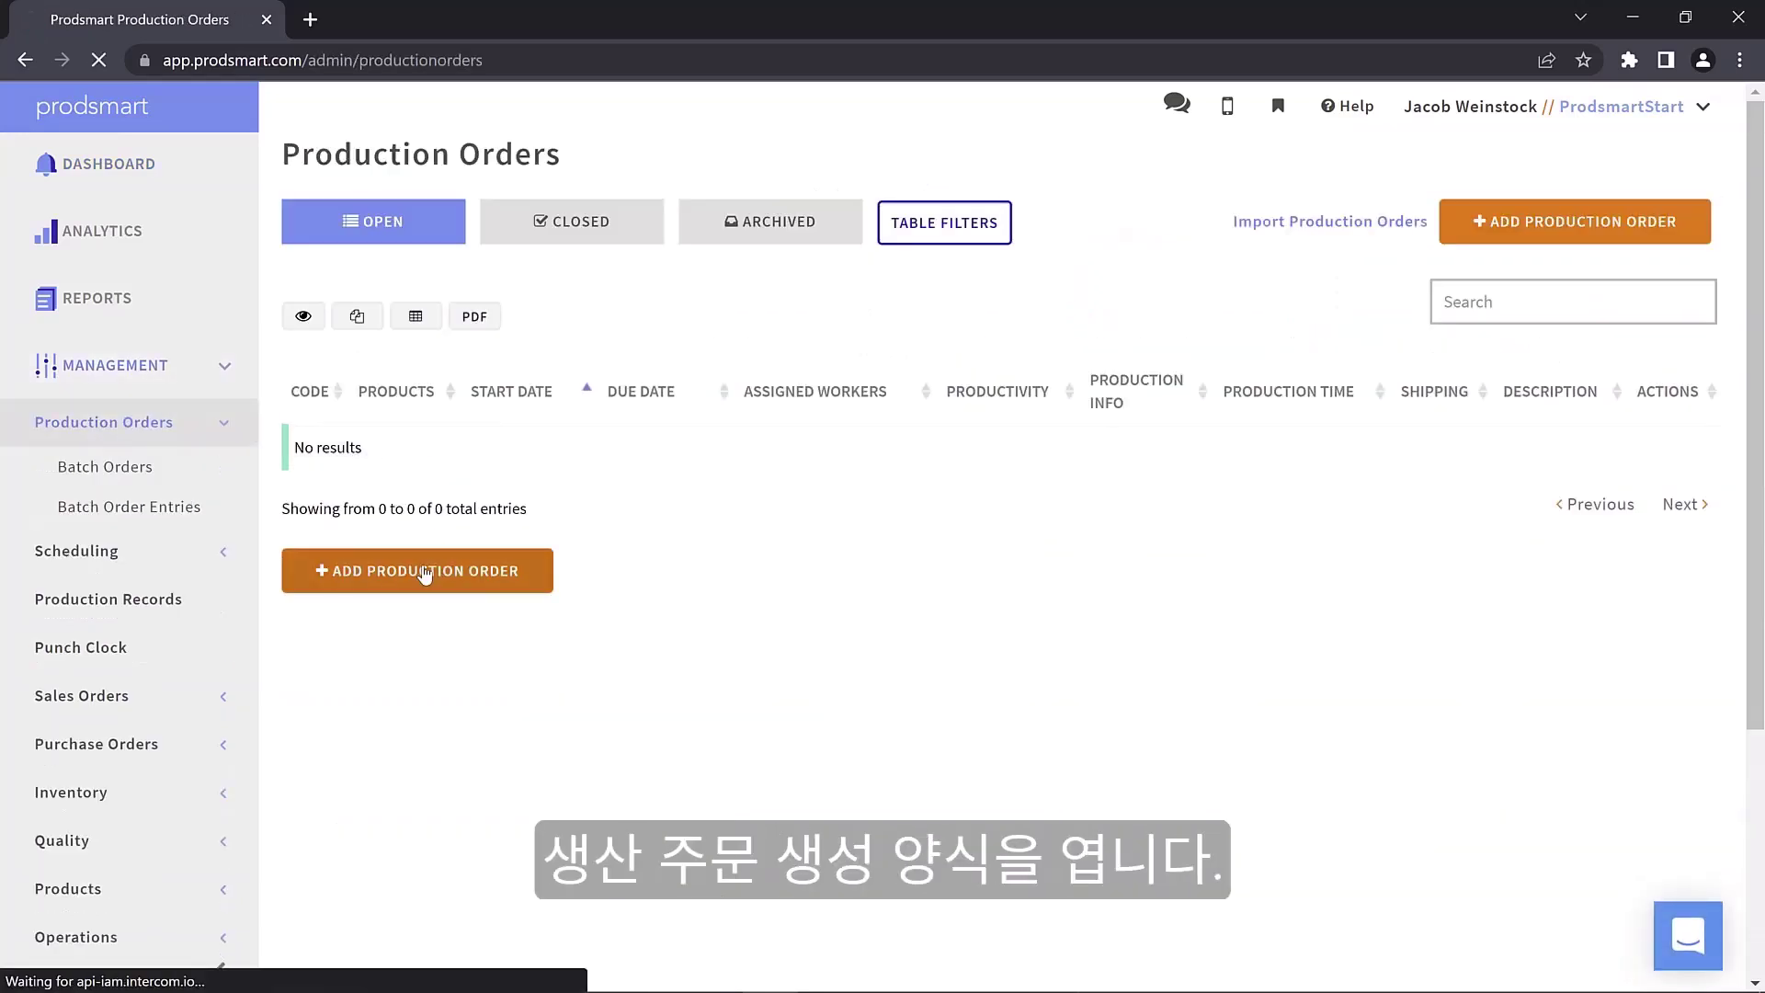
{"action": "left_click", "coordinate": [426, 331]}
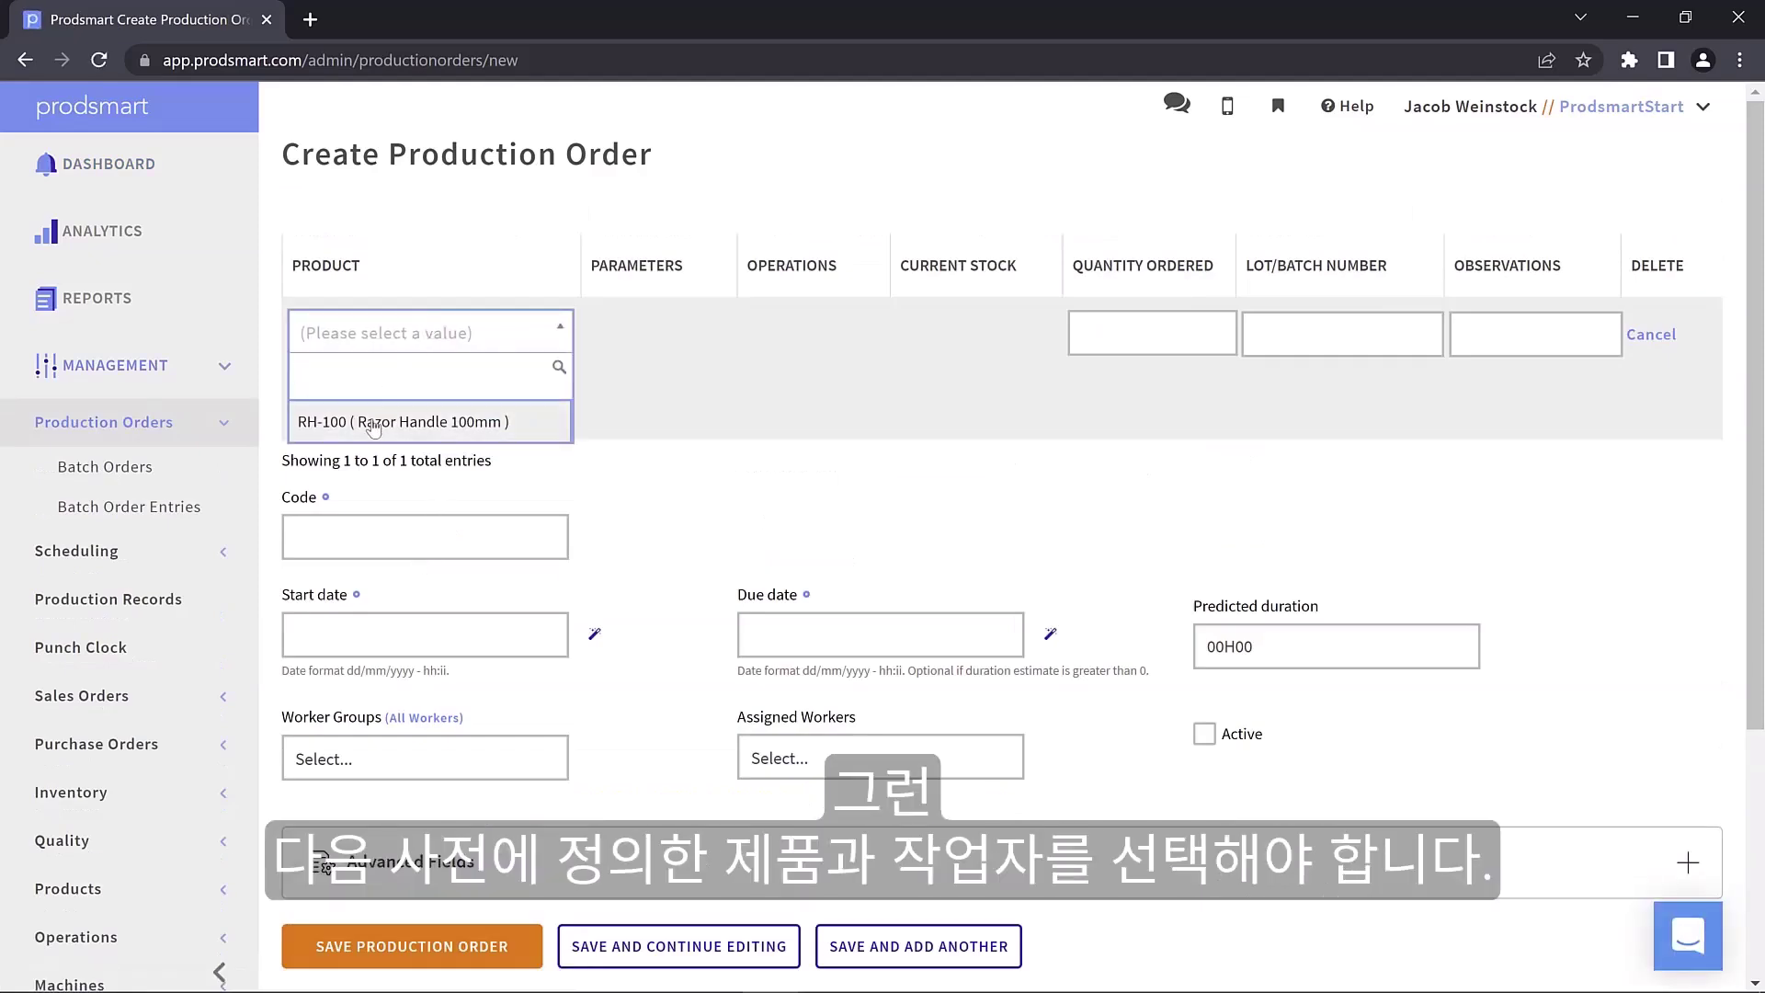
{"action": "left_click", "coordinate": [396, 417]}
{"action": "left_click", "coordinate": [1176, 331]}
{"action": "type", "text": "50"}
{"action": "left_click", "coordinate": [1332, 331]}
{"action": "type", "text": "001"}
{"action": "left_click", "coordinate": [453, 528]}
{"action": "type", "text": "RH"}
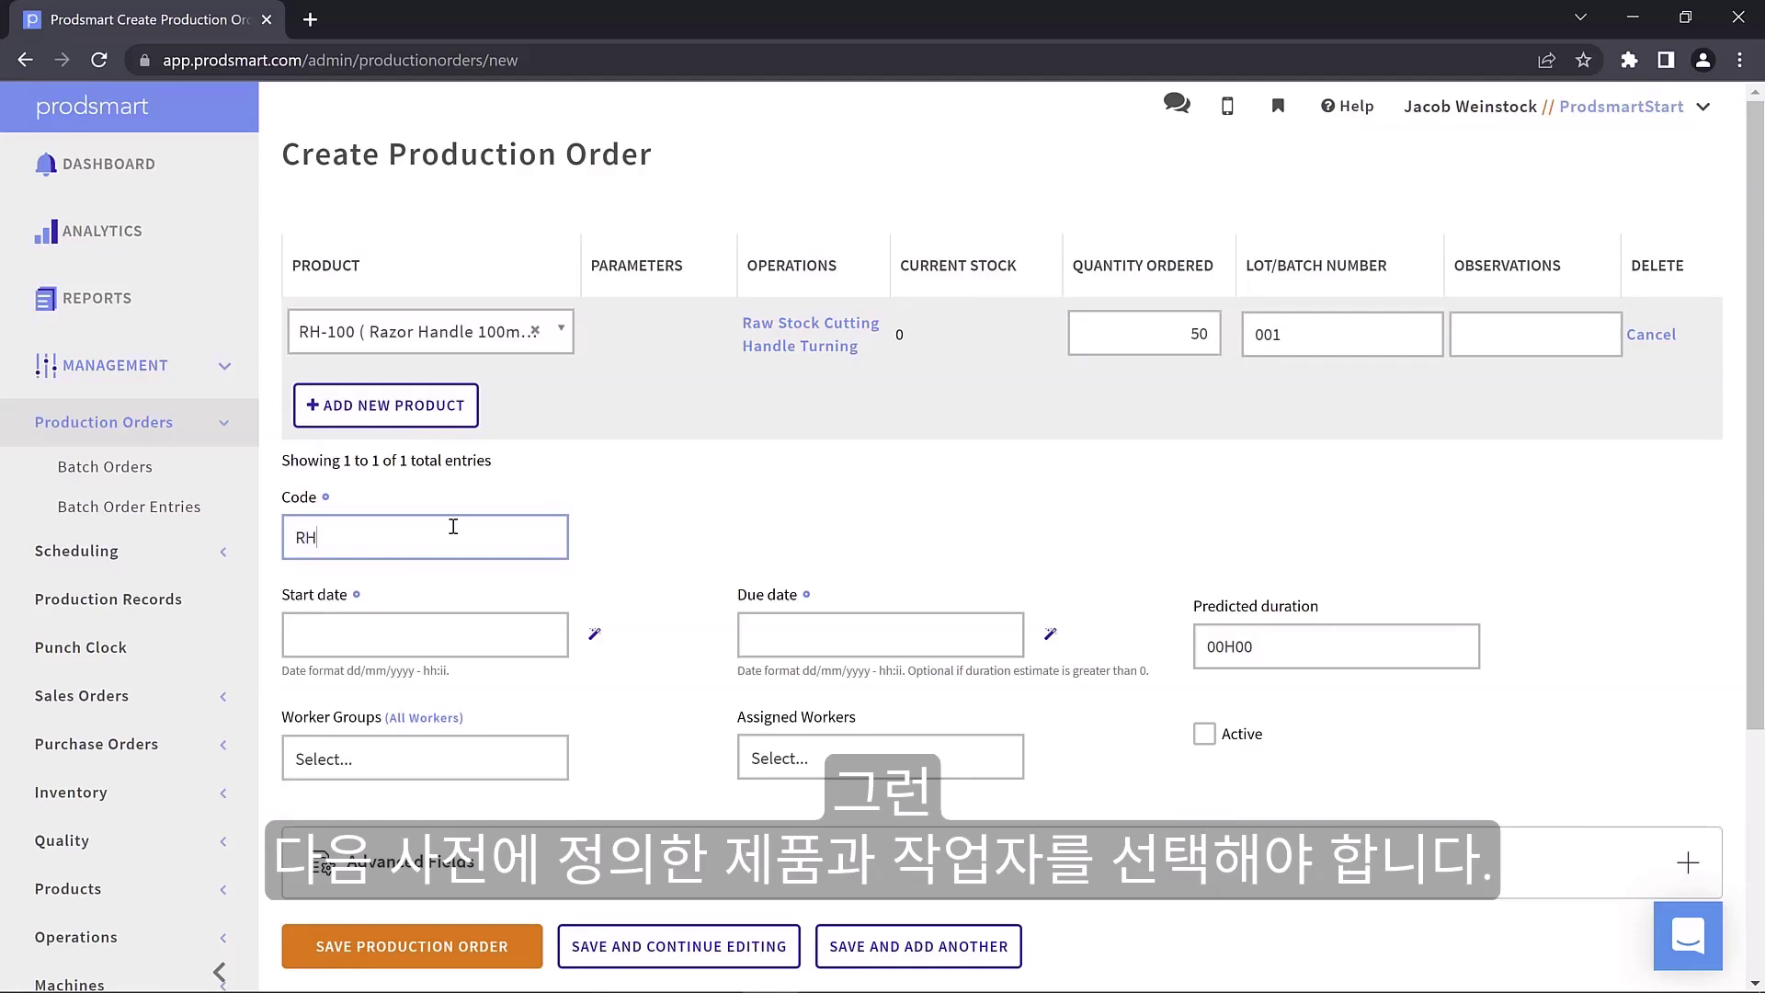
{"action": "type", "text": "-100 PO 50"}
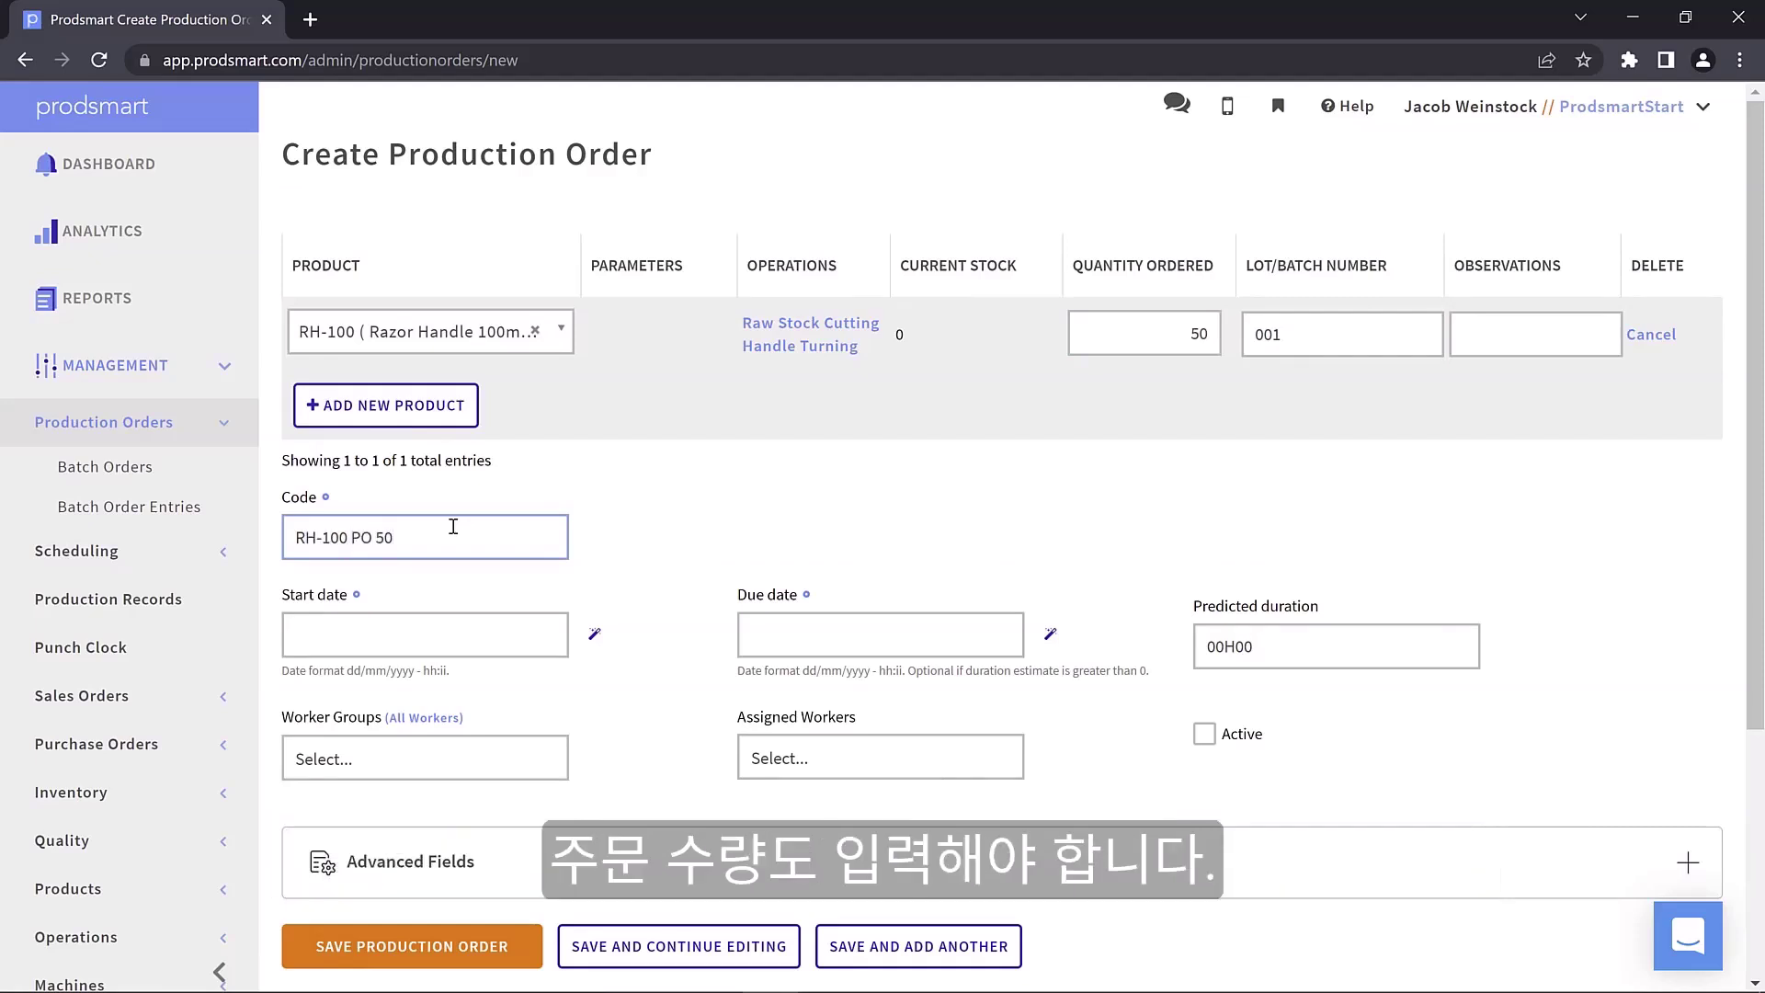
Step: Set the production order's start date to 31/03/2022 - 16:00 and its due date to 07/04/2022 - 16:00
{"action": "left_click", "coordinate": [541, 630]}
{"action": "scroll", "coordinate": [506, 722], "scroll_direction": "down", "scroll_amount": 3}
{"action": "left_click", "coordinate": [509, 686]}
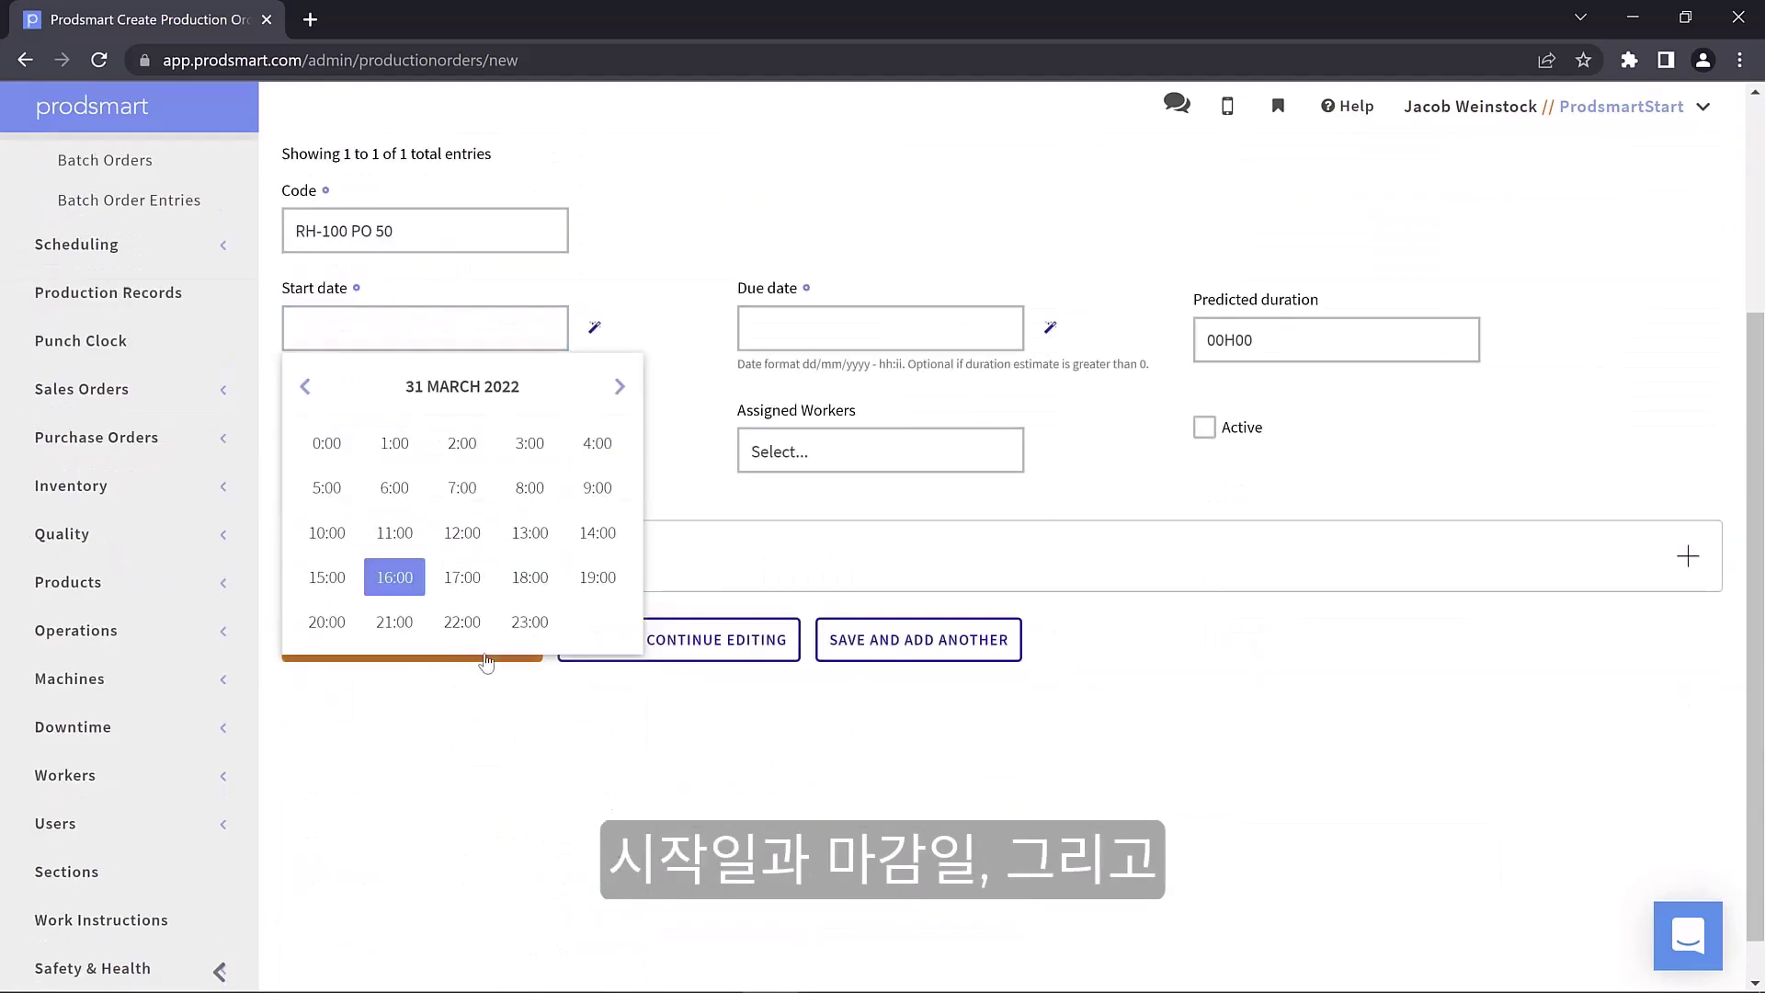
{"action": "left_click", "coordinate": [387, 579]}
{"action": "left_click", "coordinate": [344, 446]}
{"action": "left_click", "coordinate": [937, 333]}
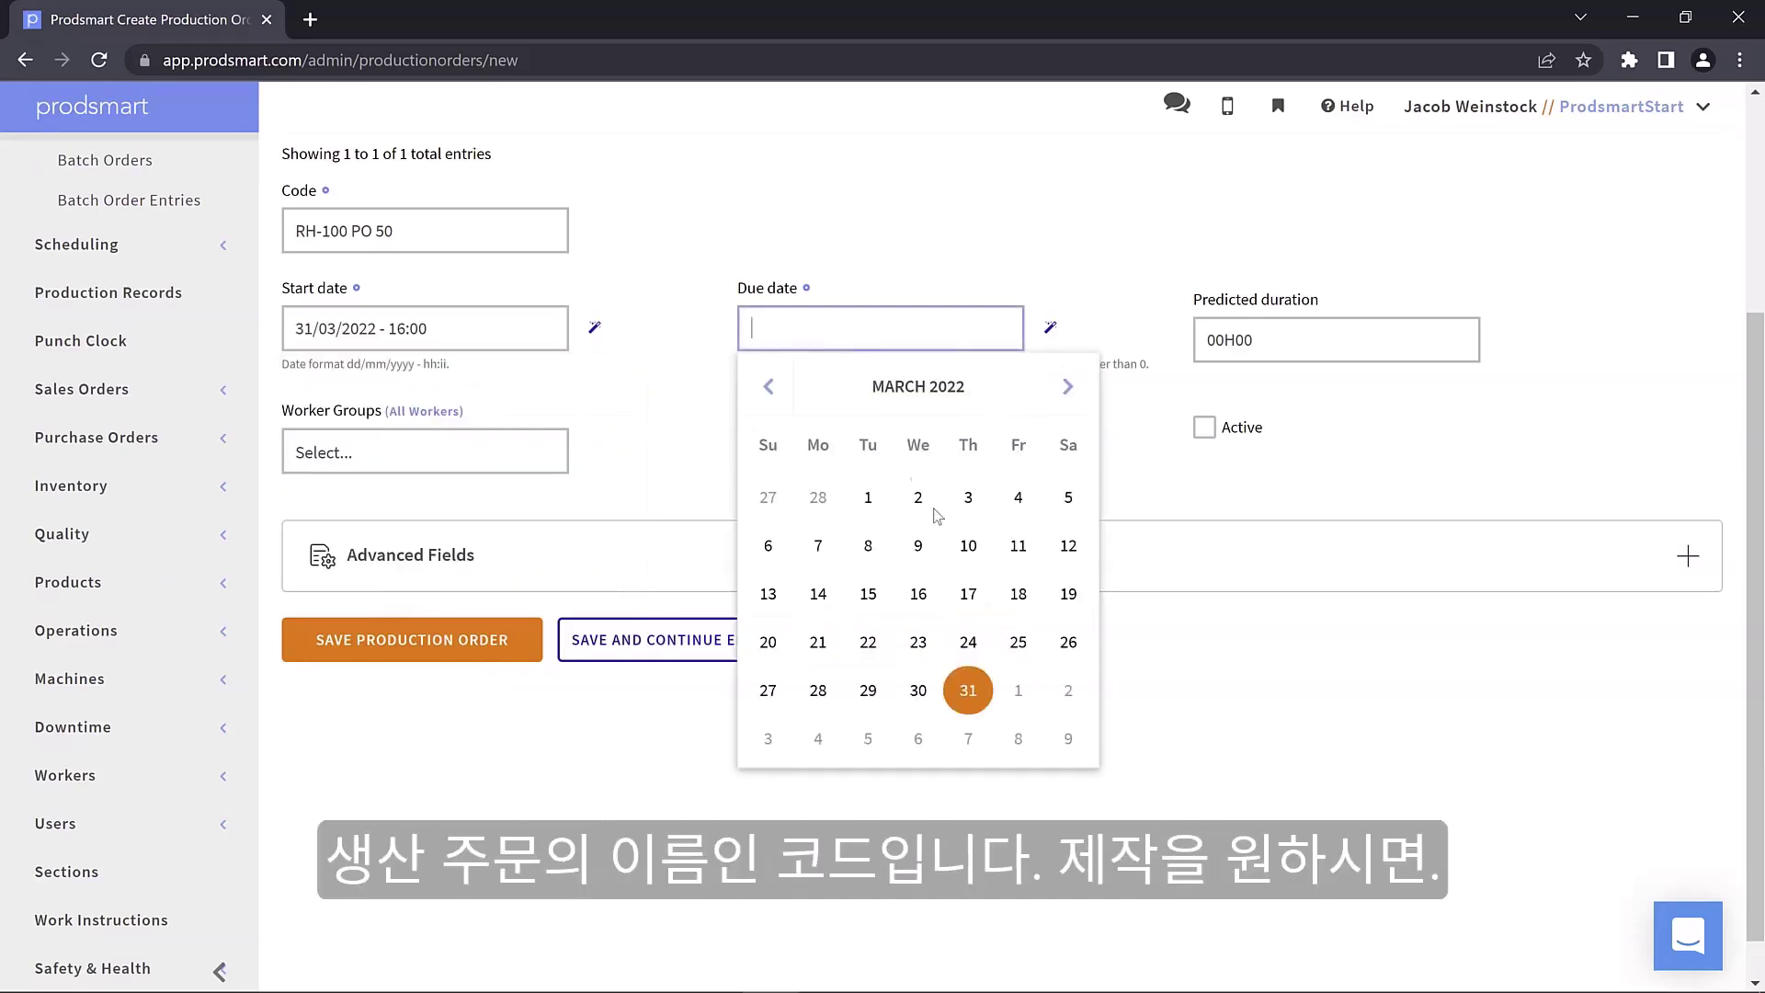
{"action": "left_click", "coordinate": [973, 736]}
{"action": "left_click", "coordinate": [853, 578]}
{"action": "left_click", "coordinate": [792, 442]}
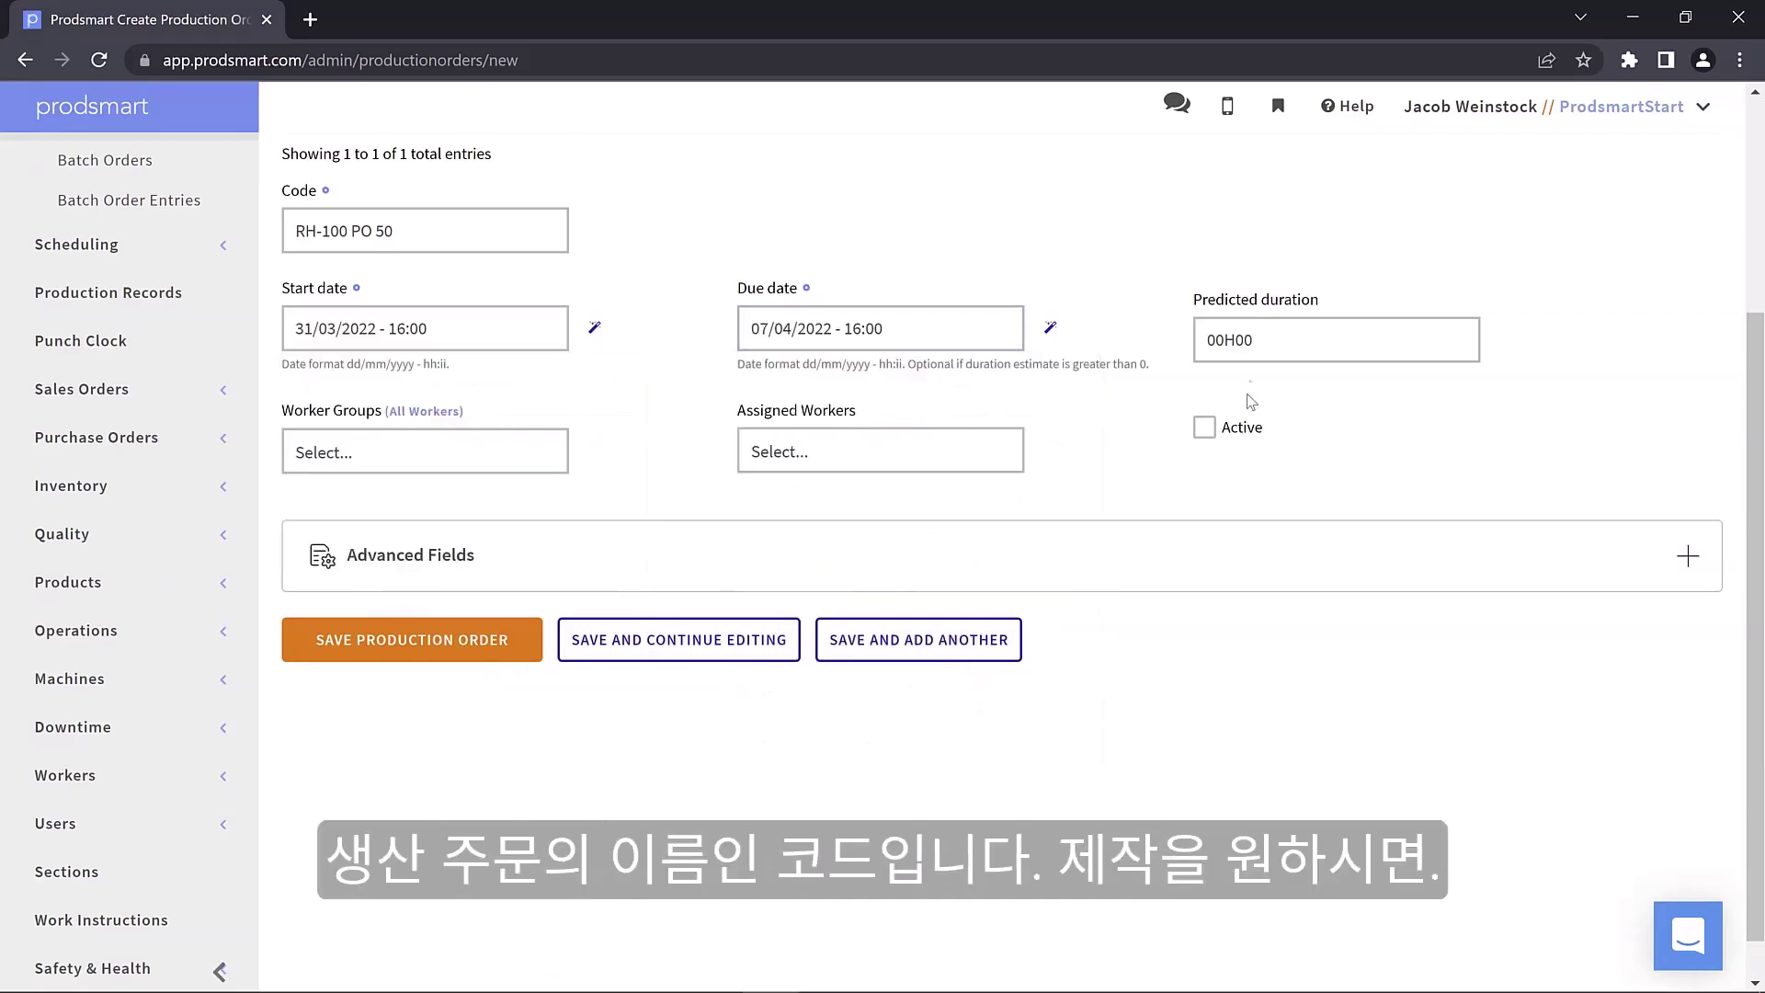
Step: Set the production order's predicted duration to 10H00
{"action": "left_click", "coordinate": [1226, 341]}
{"action": "left_click", "coordinate": [1229, 392]}
{"action": "left_click", "coordinate": [1228, 393]}
{"action": "left_click", "coordinate": [1228, 393]}
{"action": "left_click", "coordinate": [1228, 393]}
{"action": "left_click", "coordinate": [1229, 392]}
{"action": "left_click", "coordinate": [1228, 392]}
{"action": "left_click", "coordinate": [1229, 392]}
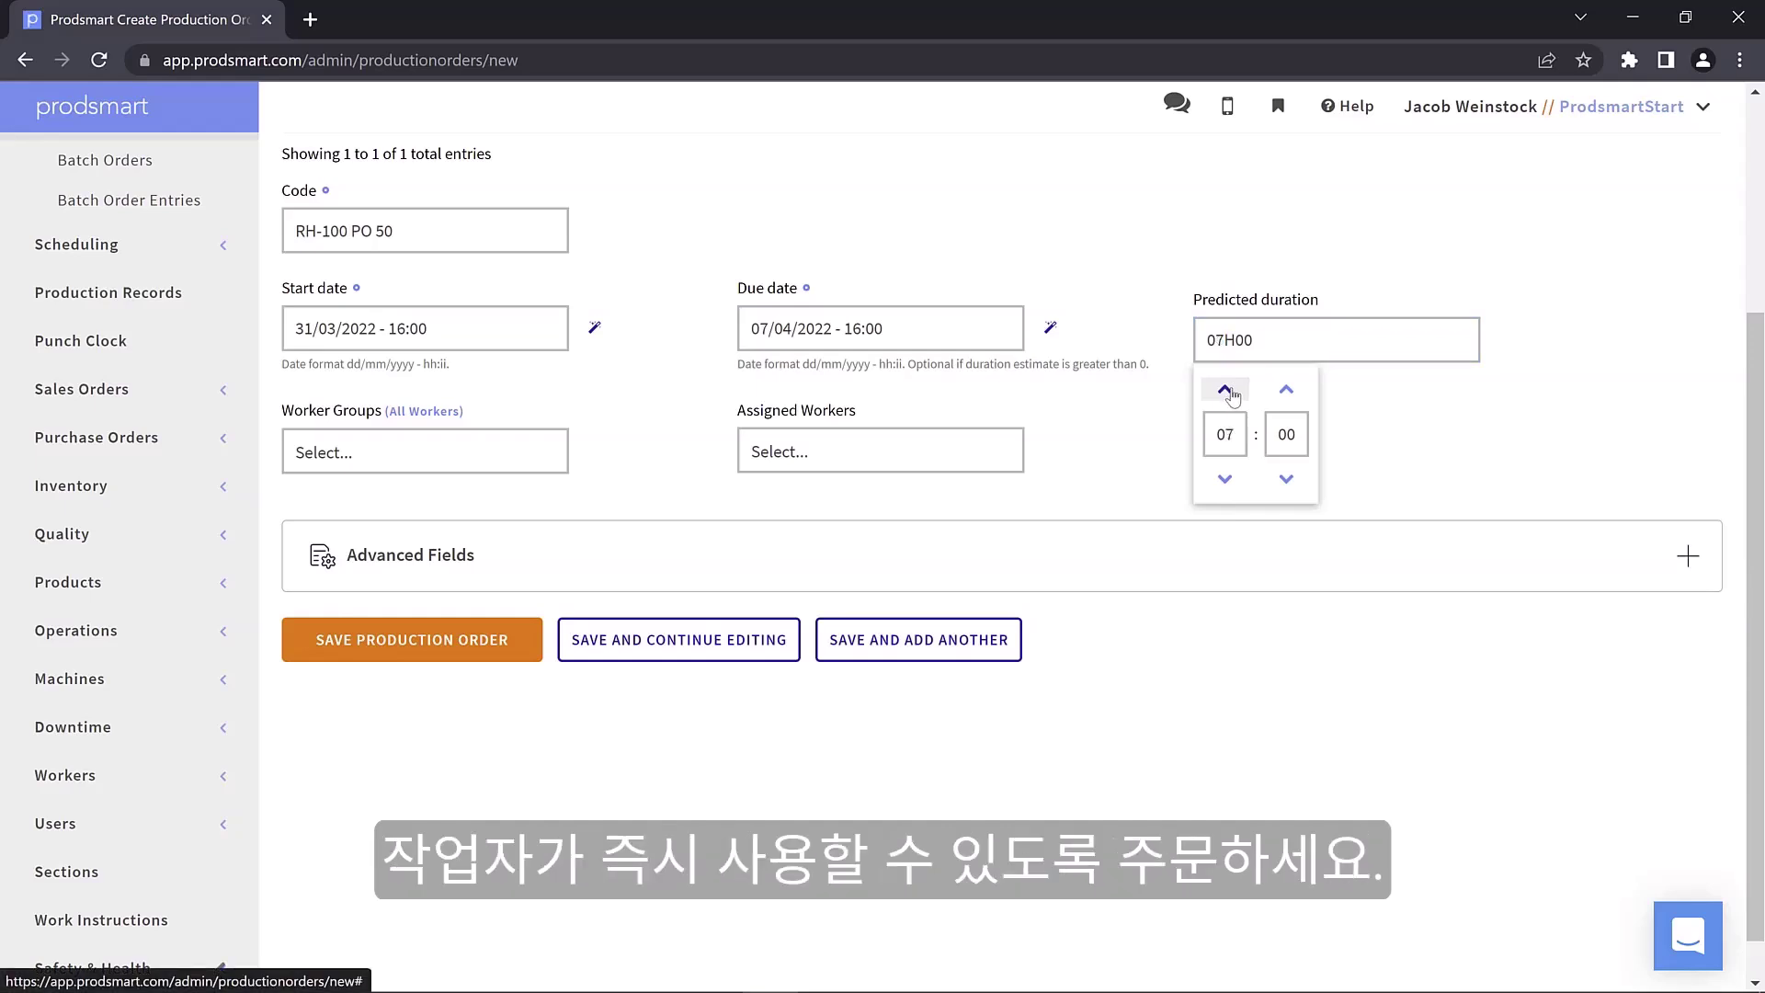
{"action": "left_click", "coordinate": [1228, 393]}
{"action": "left_click", "coordinate": [1228, 392]}
{"action": "left_click", "coordinate": [1229, 393]}
Step: Assign worker 1 to the production order, save it, and return to the list of production orders
{"action": "left_click", "coordinate": [778, 450]}
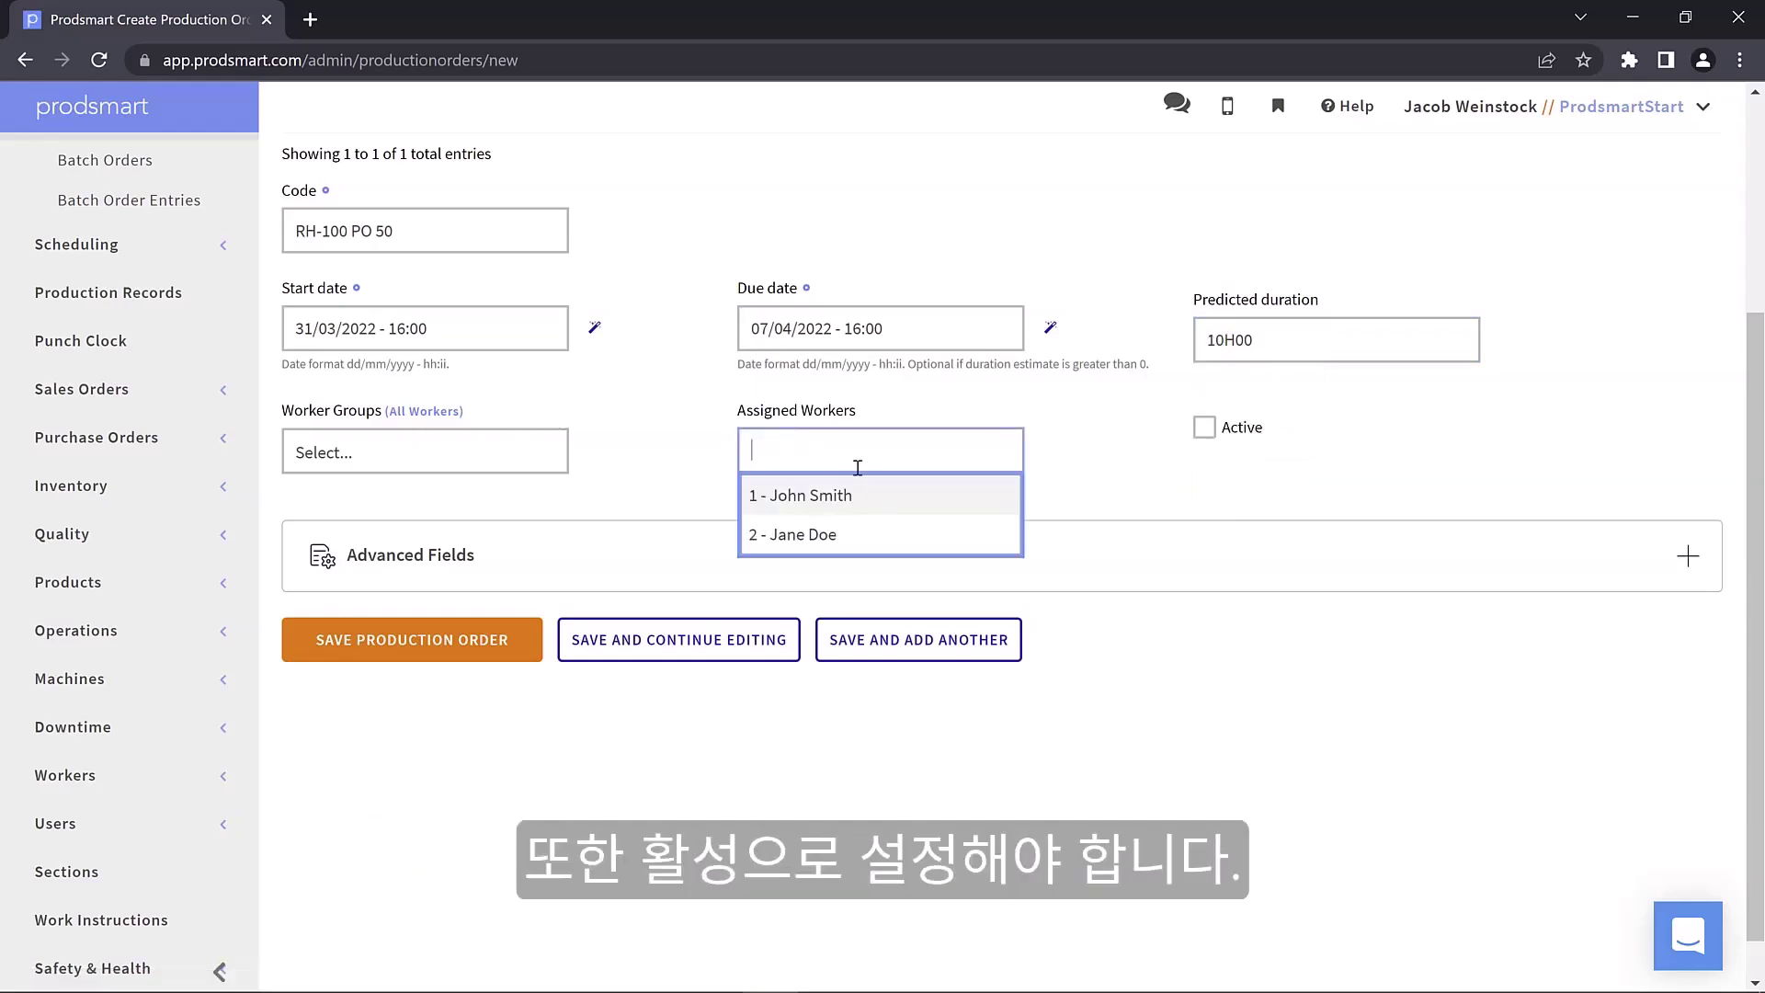
{"action": "left_click", "coordinate": [851, 496]}
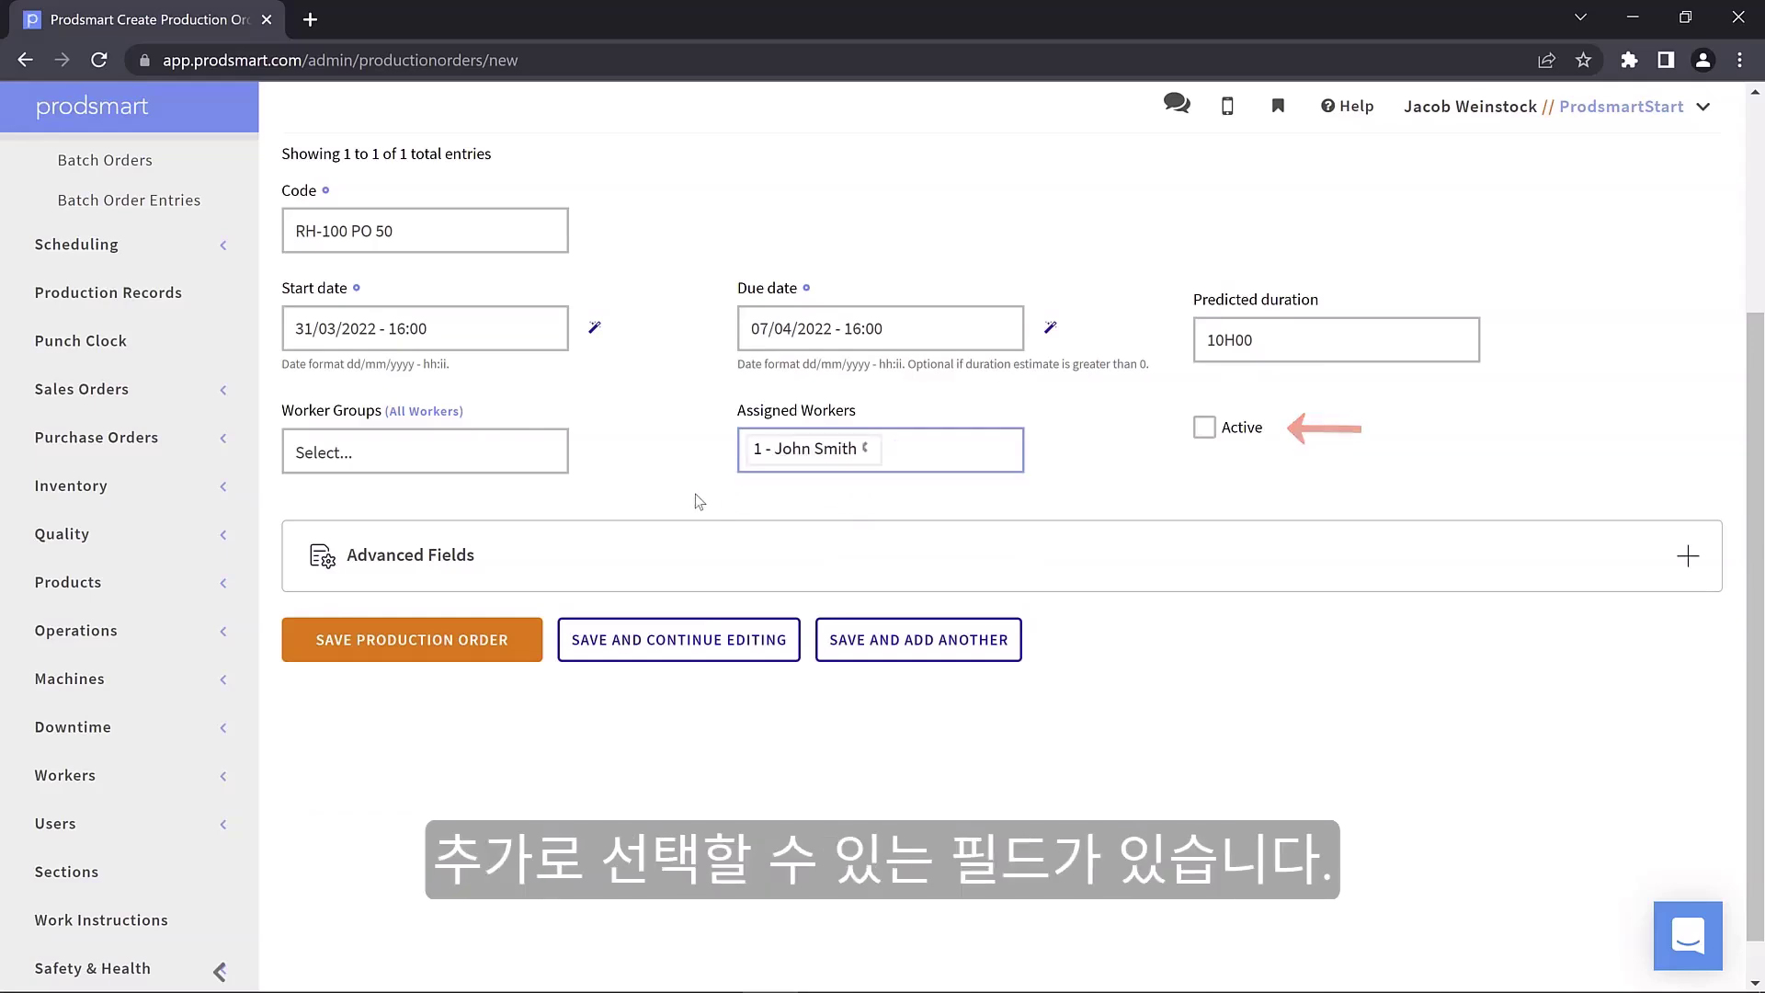
{"action": "scroll", "coordinate": [699, 501], "scroll_direction": "up", "scroll_amount": 3}
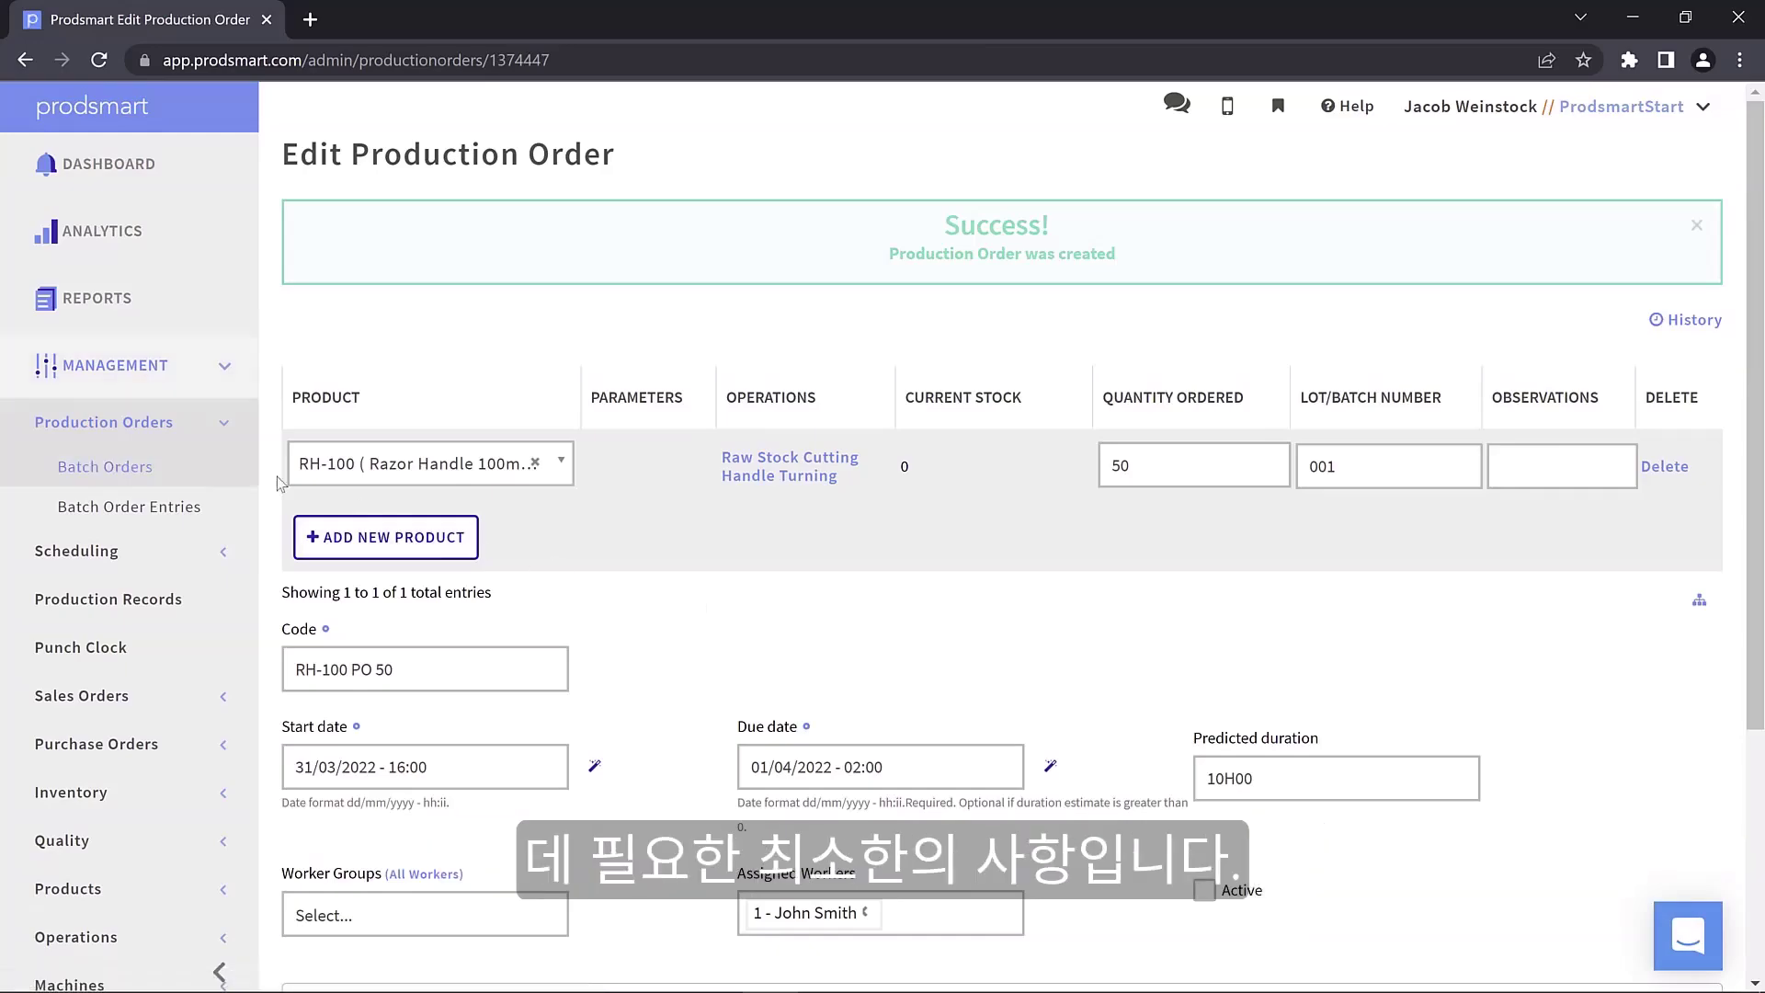
{"action": "left_click", "coordinate": [109, 432]}
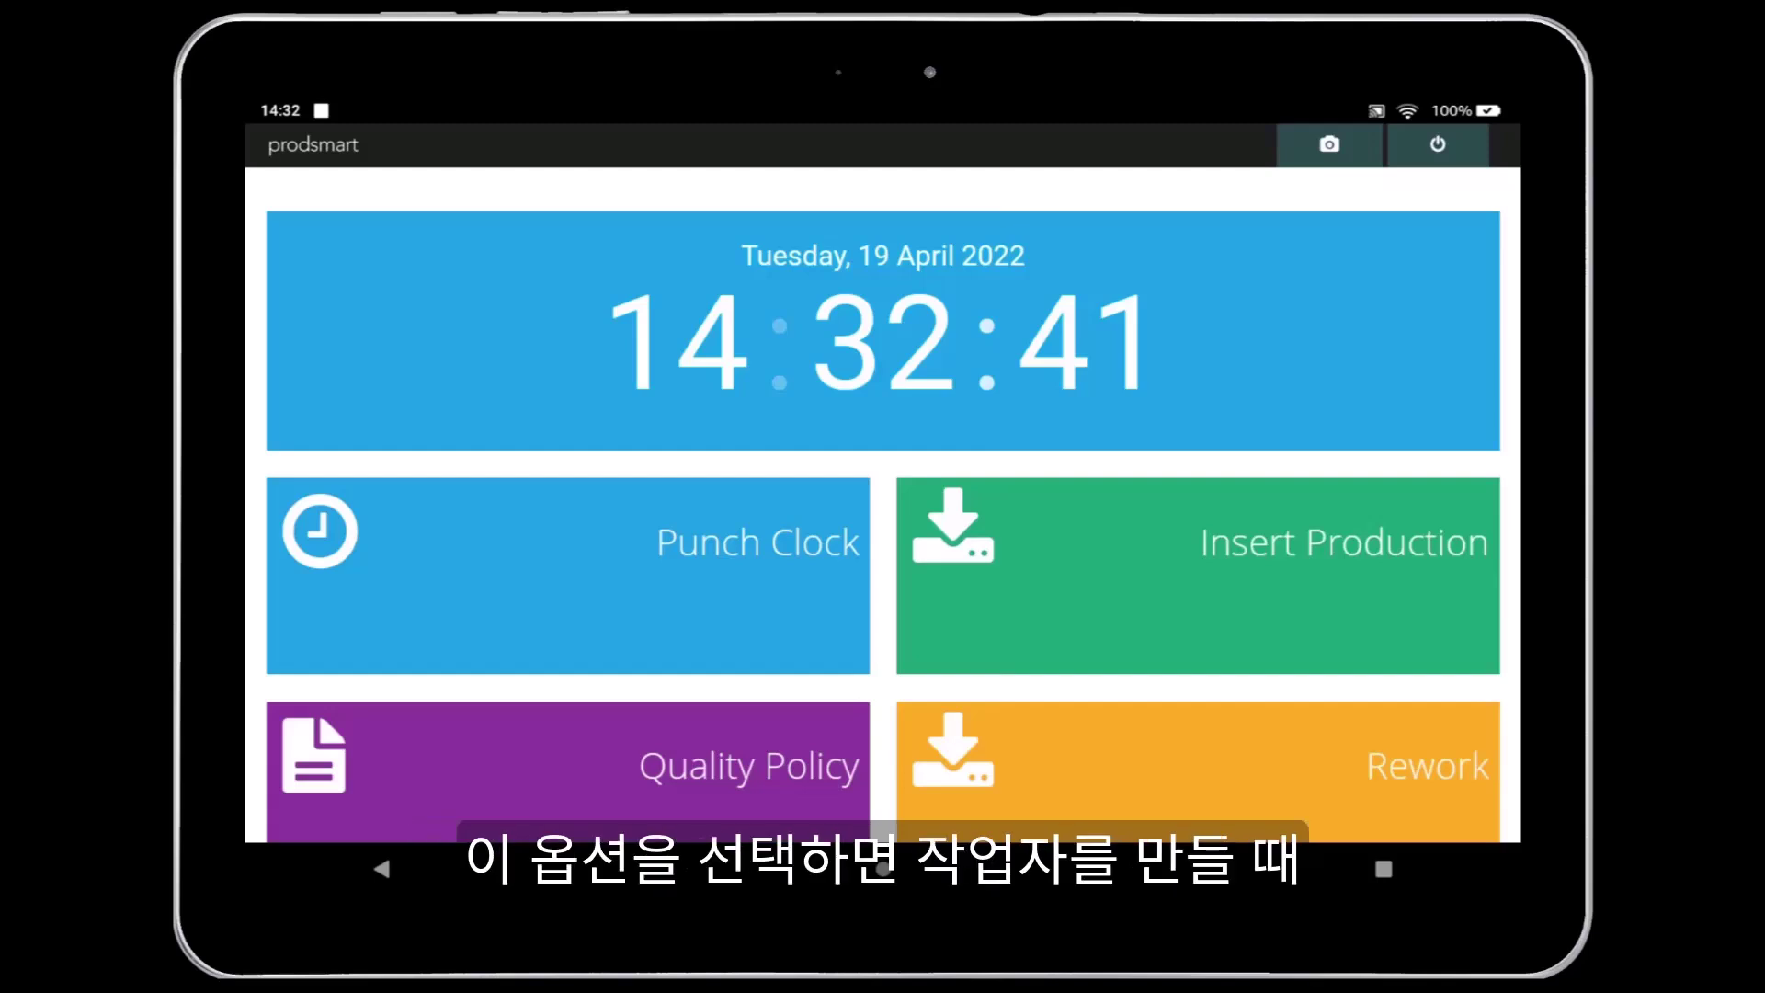
Step: In the Prodsmart tablet app, start a production entry and identify the worker with the worker ID
{"action": "left_click", "coordinate": [1288, 549]}
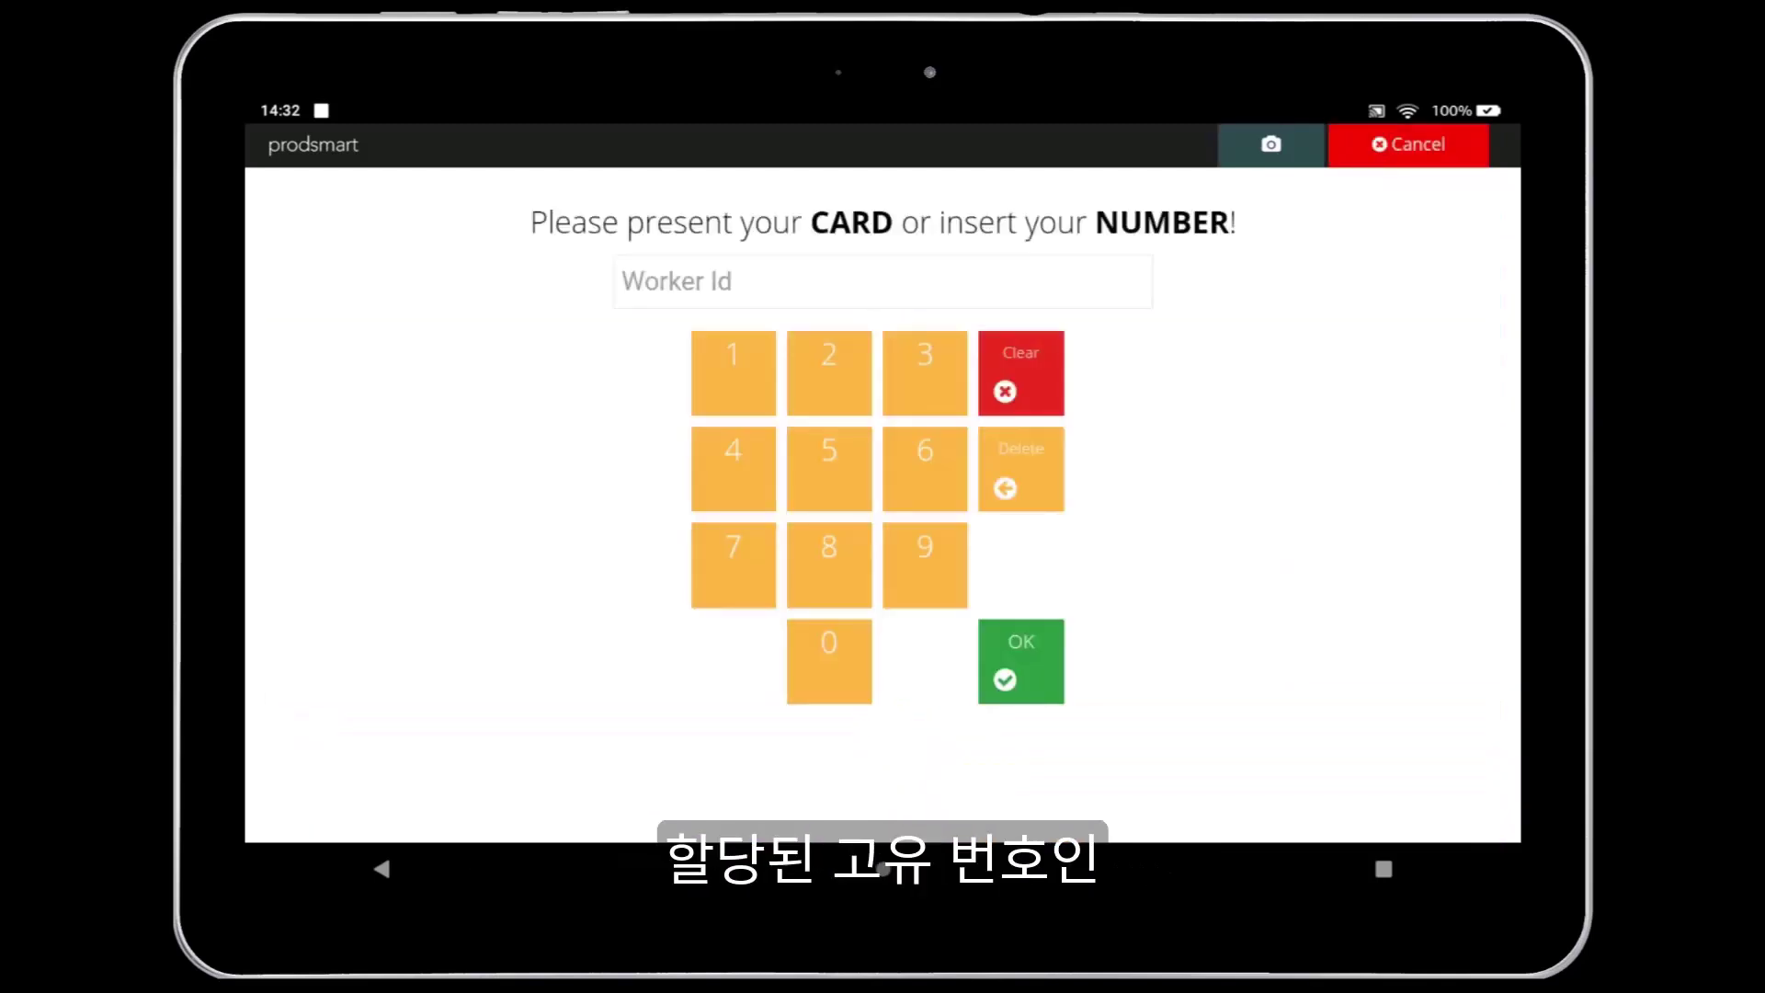
{"action": "left_click", "coordinate": [828, 653]}
{"action": "left_click", "coordinate": [828, 655]}
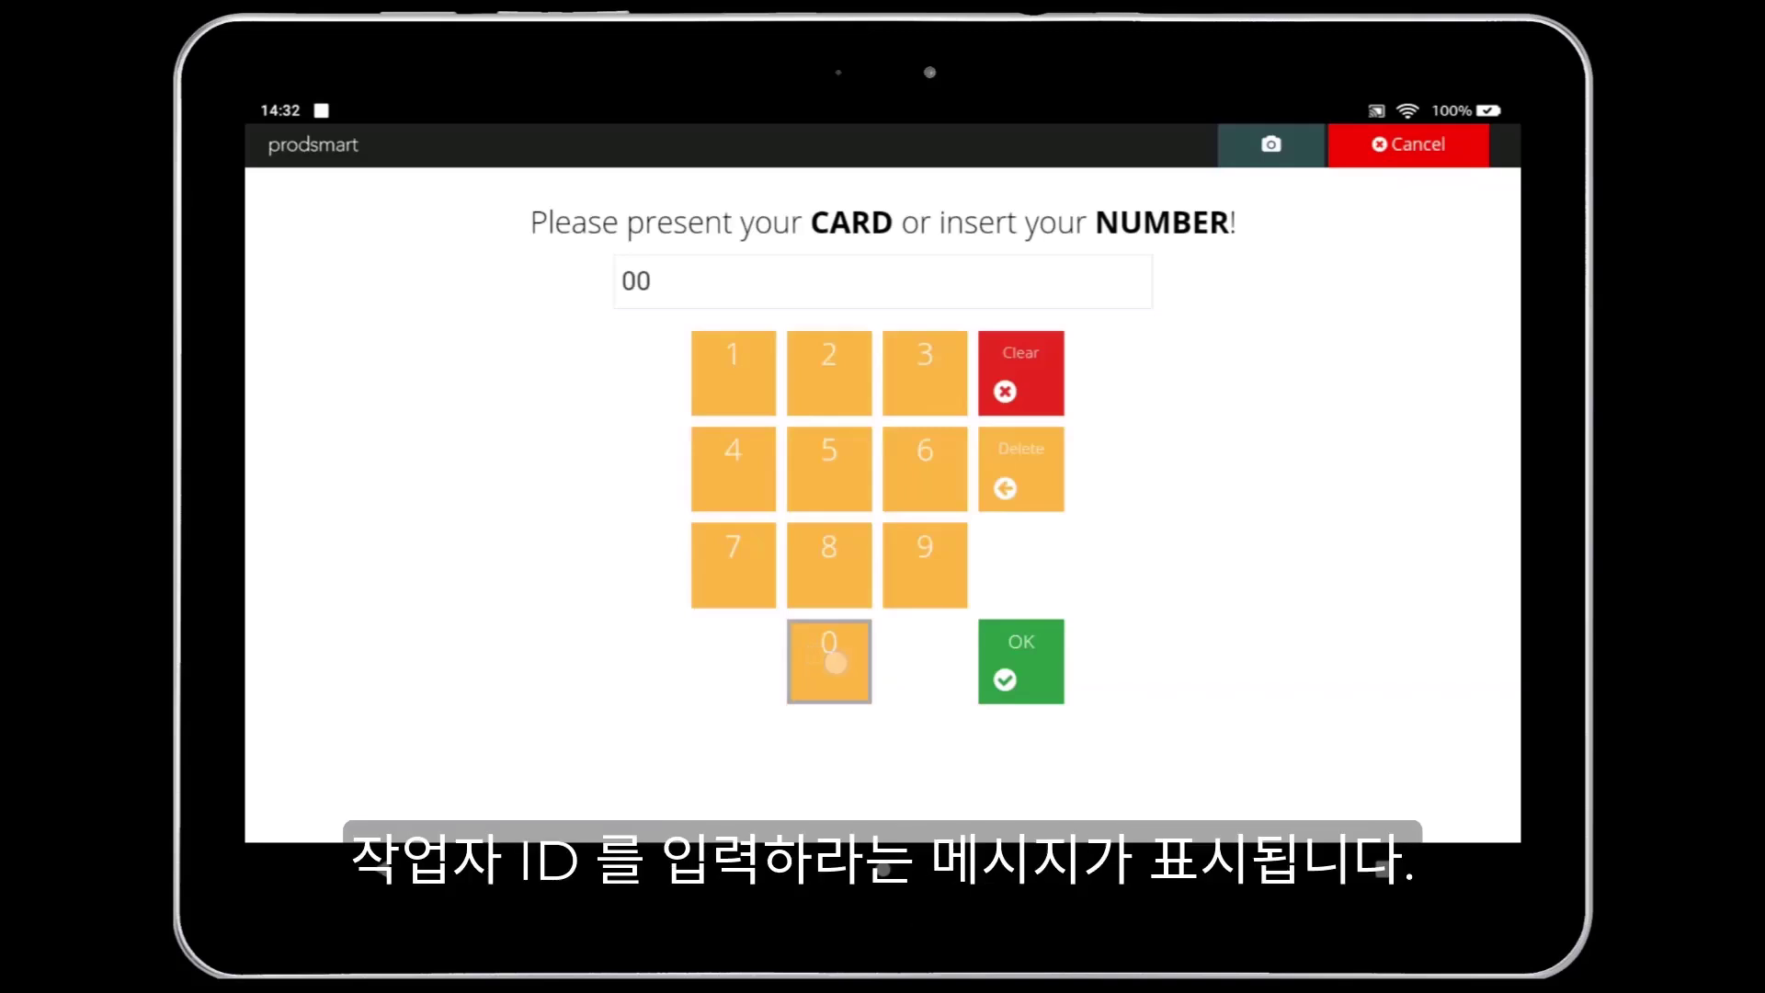
{"action": "left_click", "coordinate": [727, 357]}
{"action": "left_click", "coordinate": [1021, 660]}
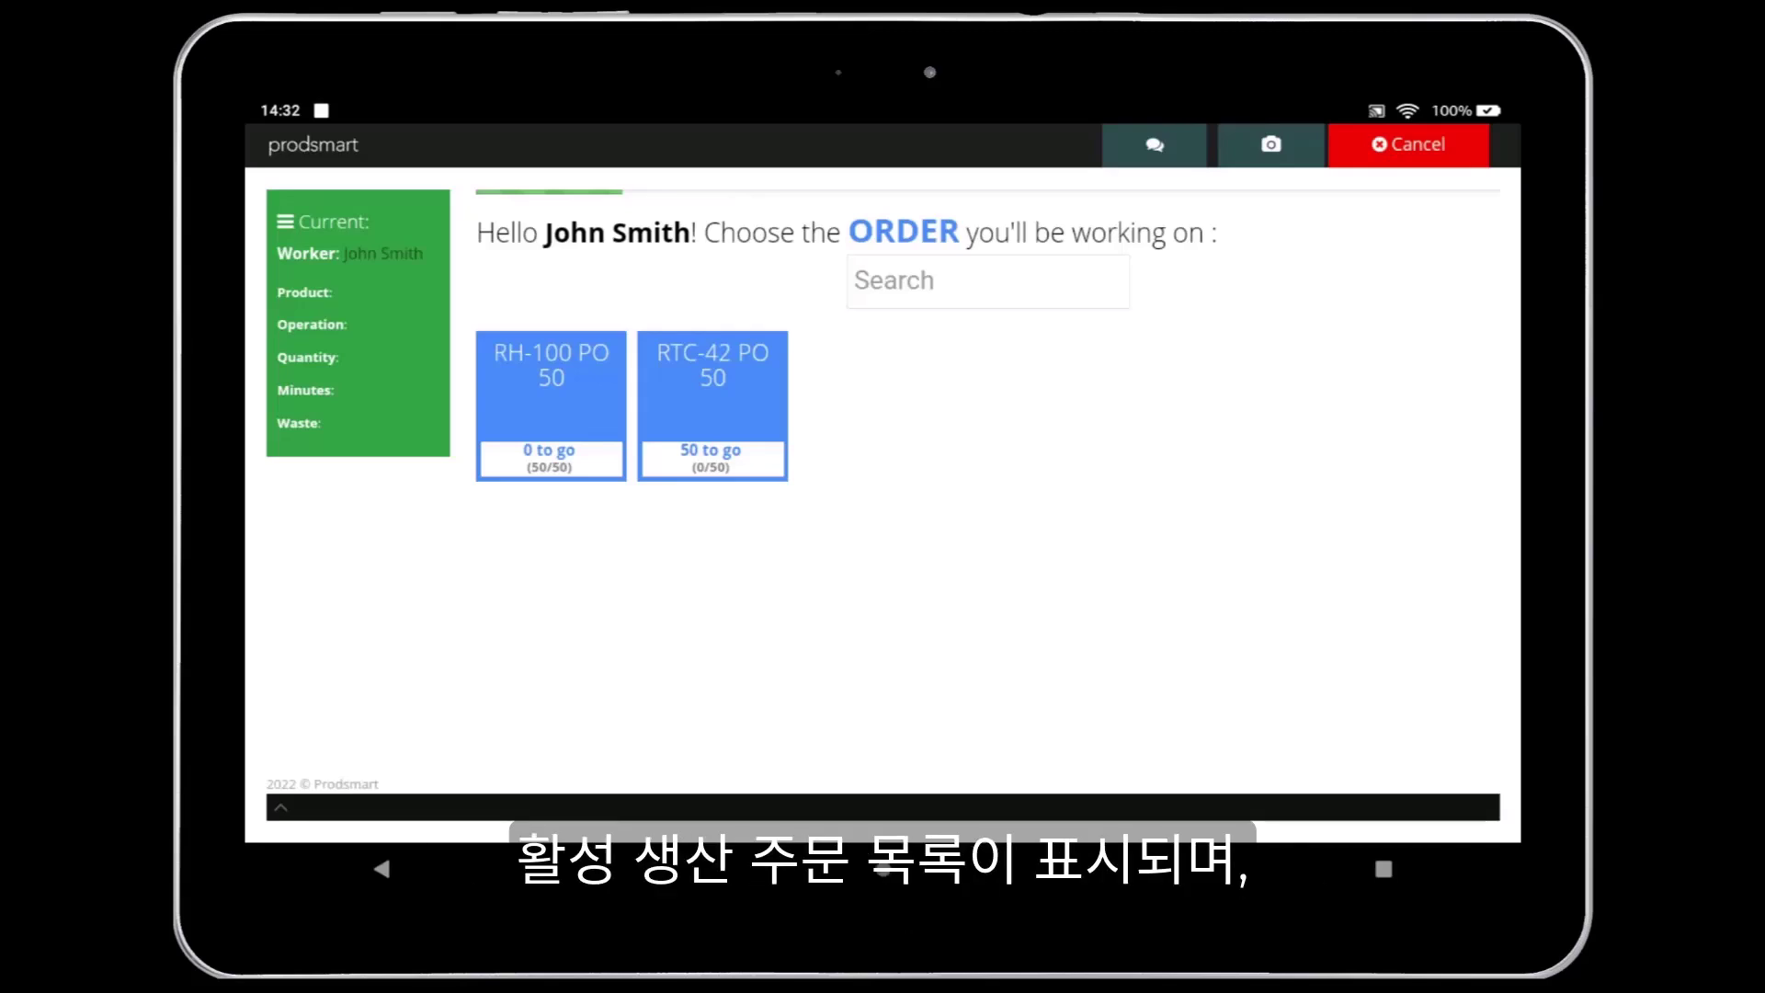
Step: Choose production order RH-100 PO 50, product RH-100 and the Raw Stock Cutting operation for the production entry
{"action": "left_click", "coordinate": [560, 377]}
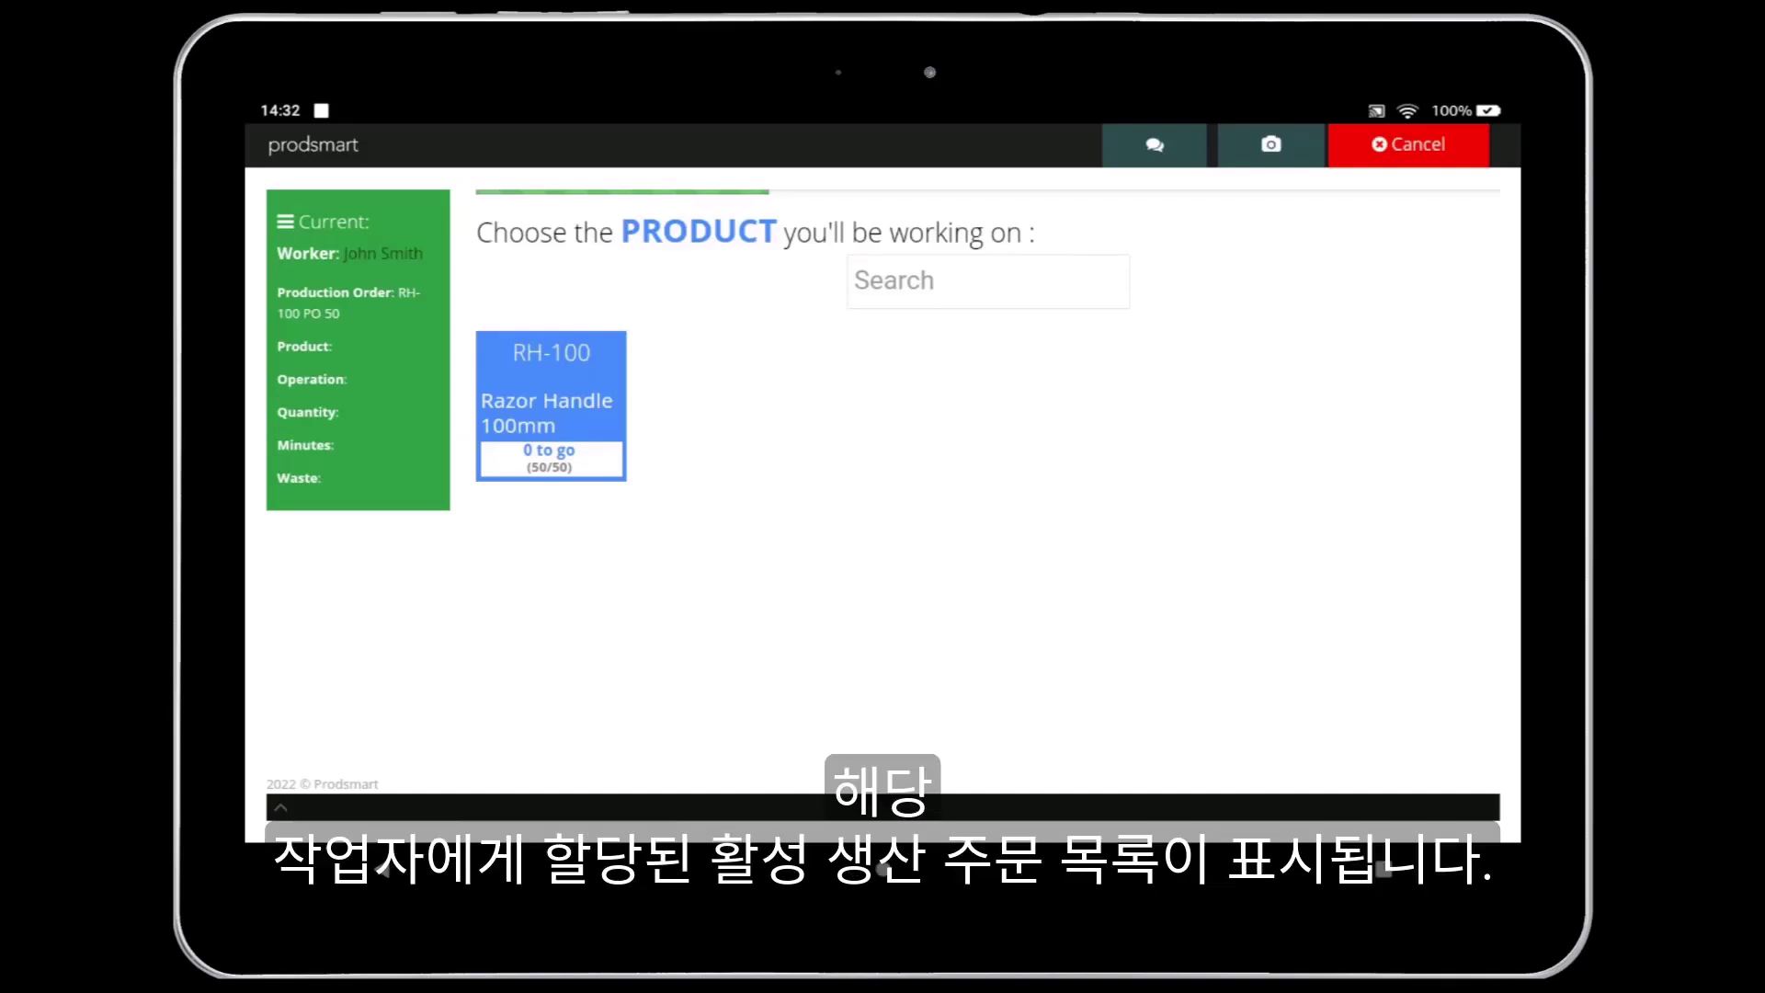
{"action": "left_click", "coordinate": [551, 405]}
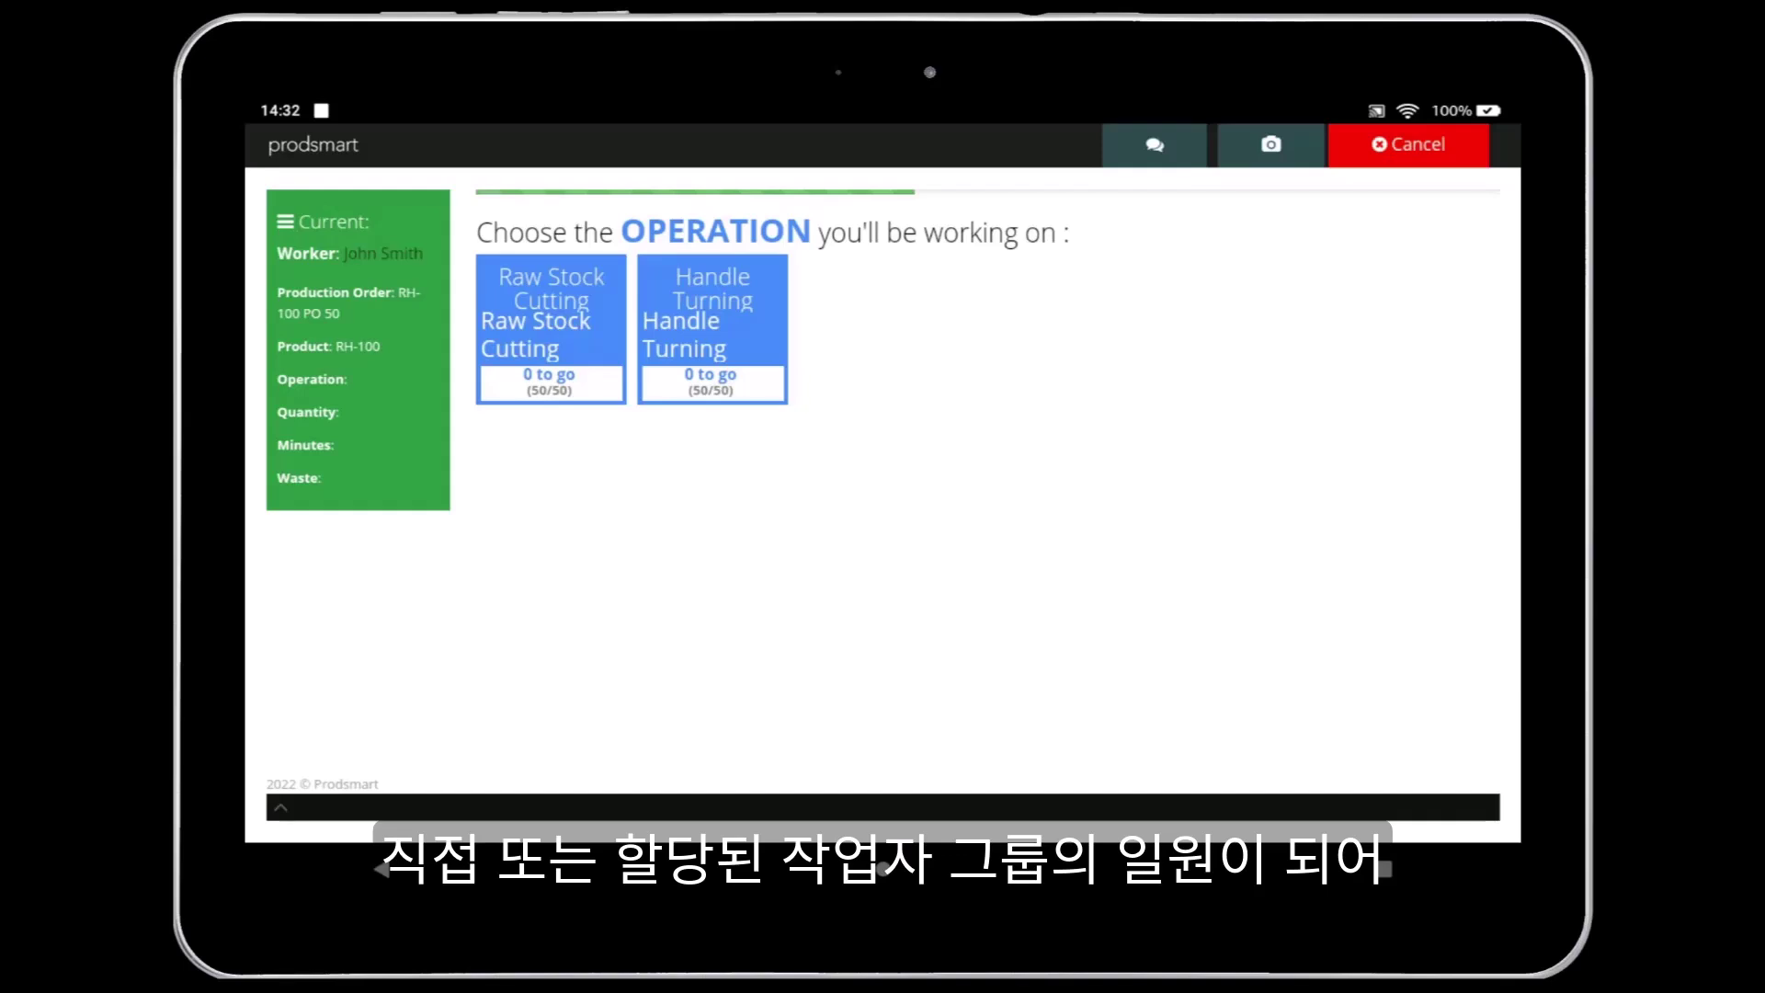
{"action": "left_click", "coordinate": [550, 313]}
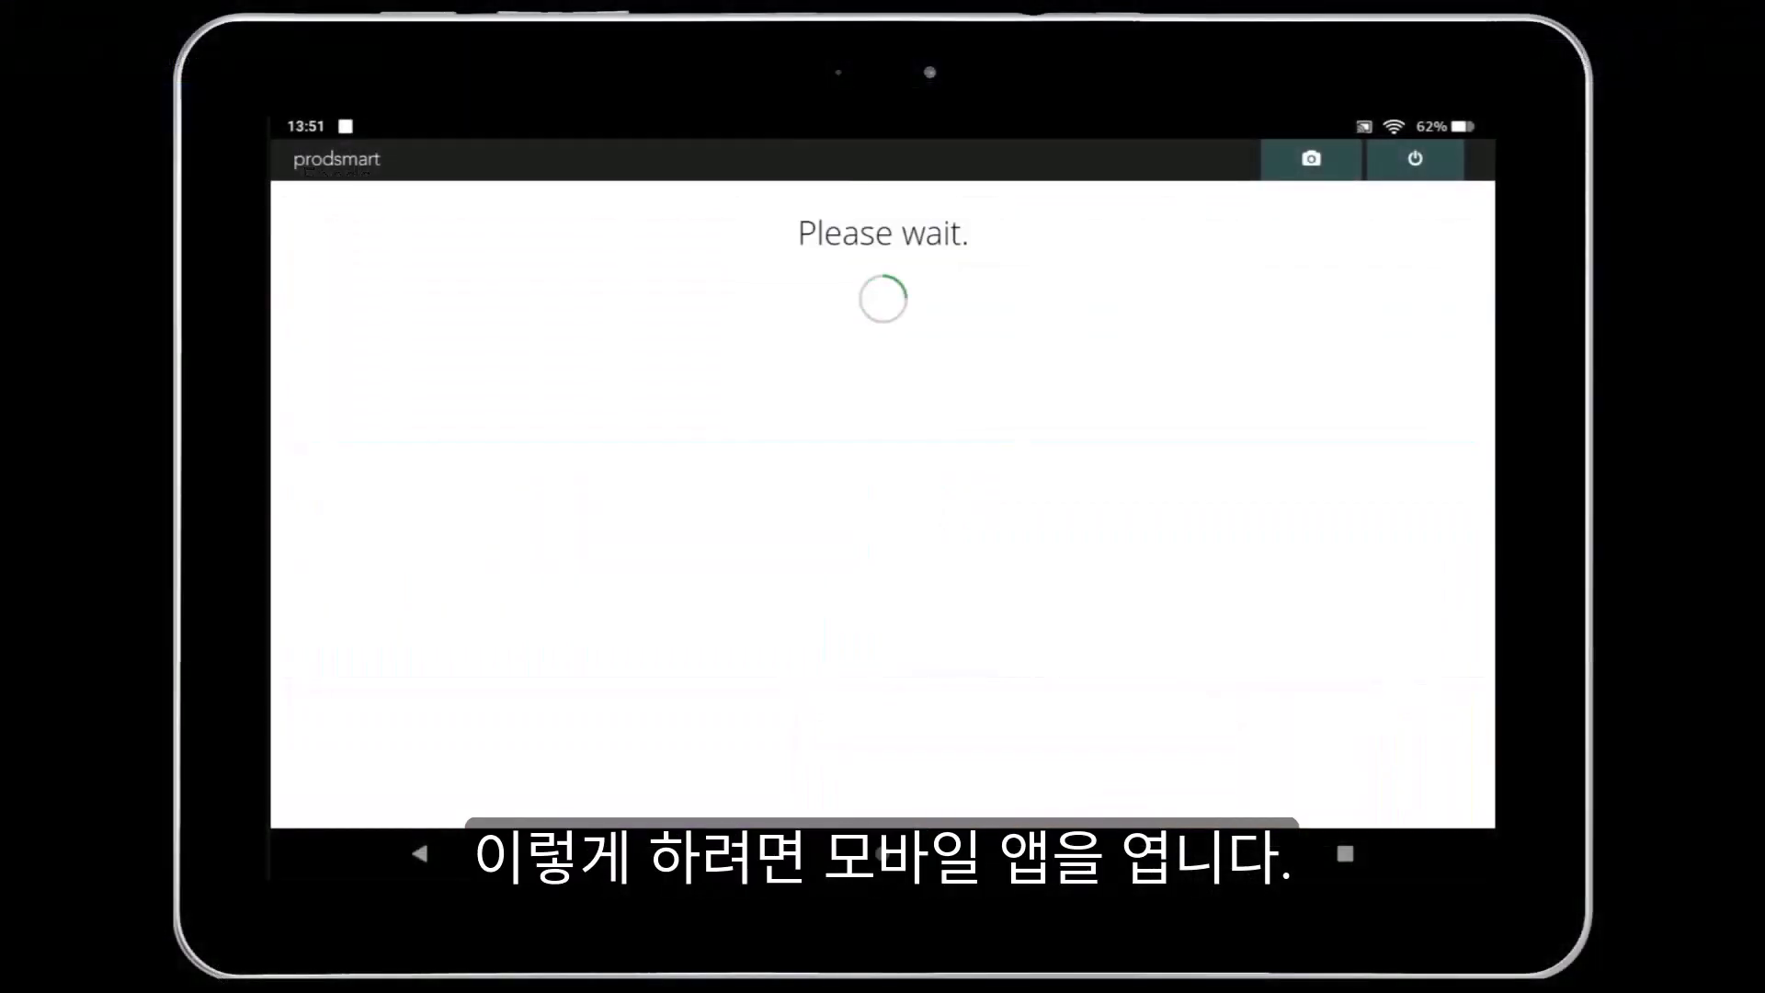
Step: Enter and confirm the worker's ID for recording the produced quantity on the tablet
{"action": "left_click", "coordinate": [831, 654]}
{"action": "left_click", "coordinate": [831, 654]}
{"action": "left_click", "coordinate": [739, 377]}
{"action": "left_click", "coordinate": [1008, 637]}
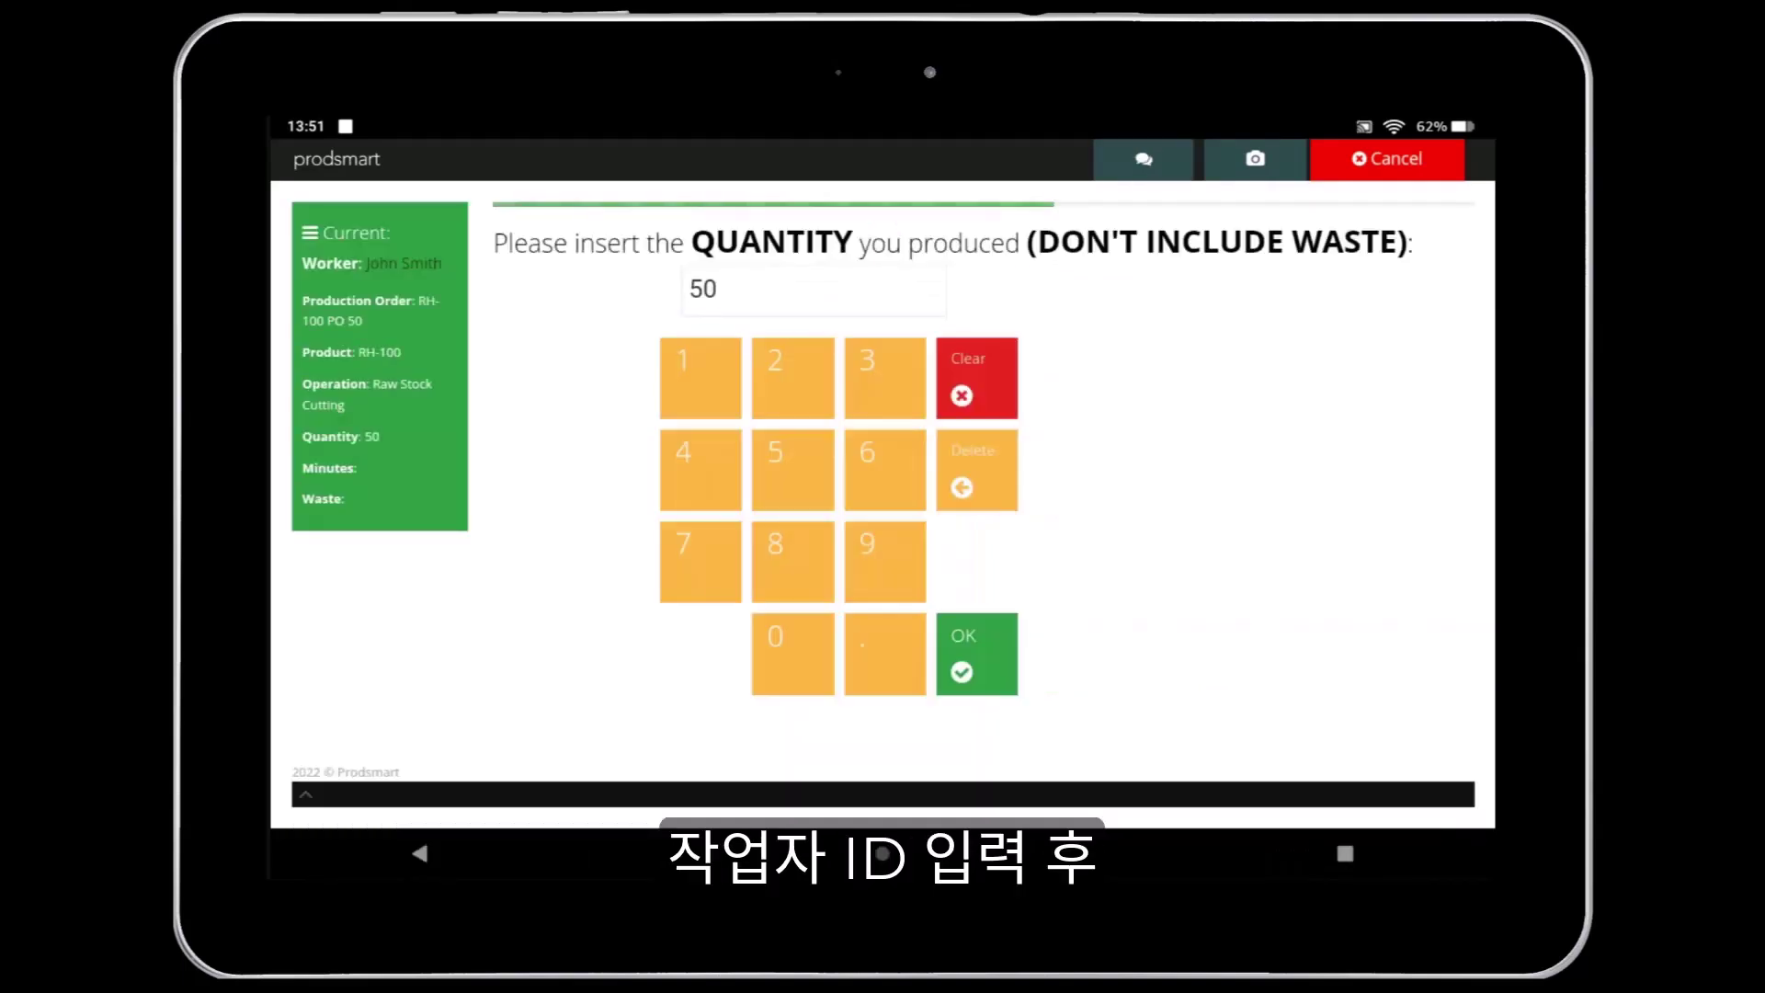
Step: Replace the produced quantity with 20 and submit the Raw Stock Cutting production entry
{"action": "left_click", "coordinate": [973, 378]}
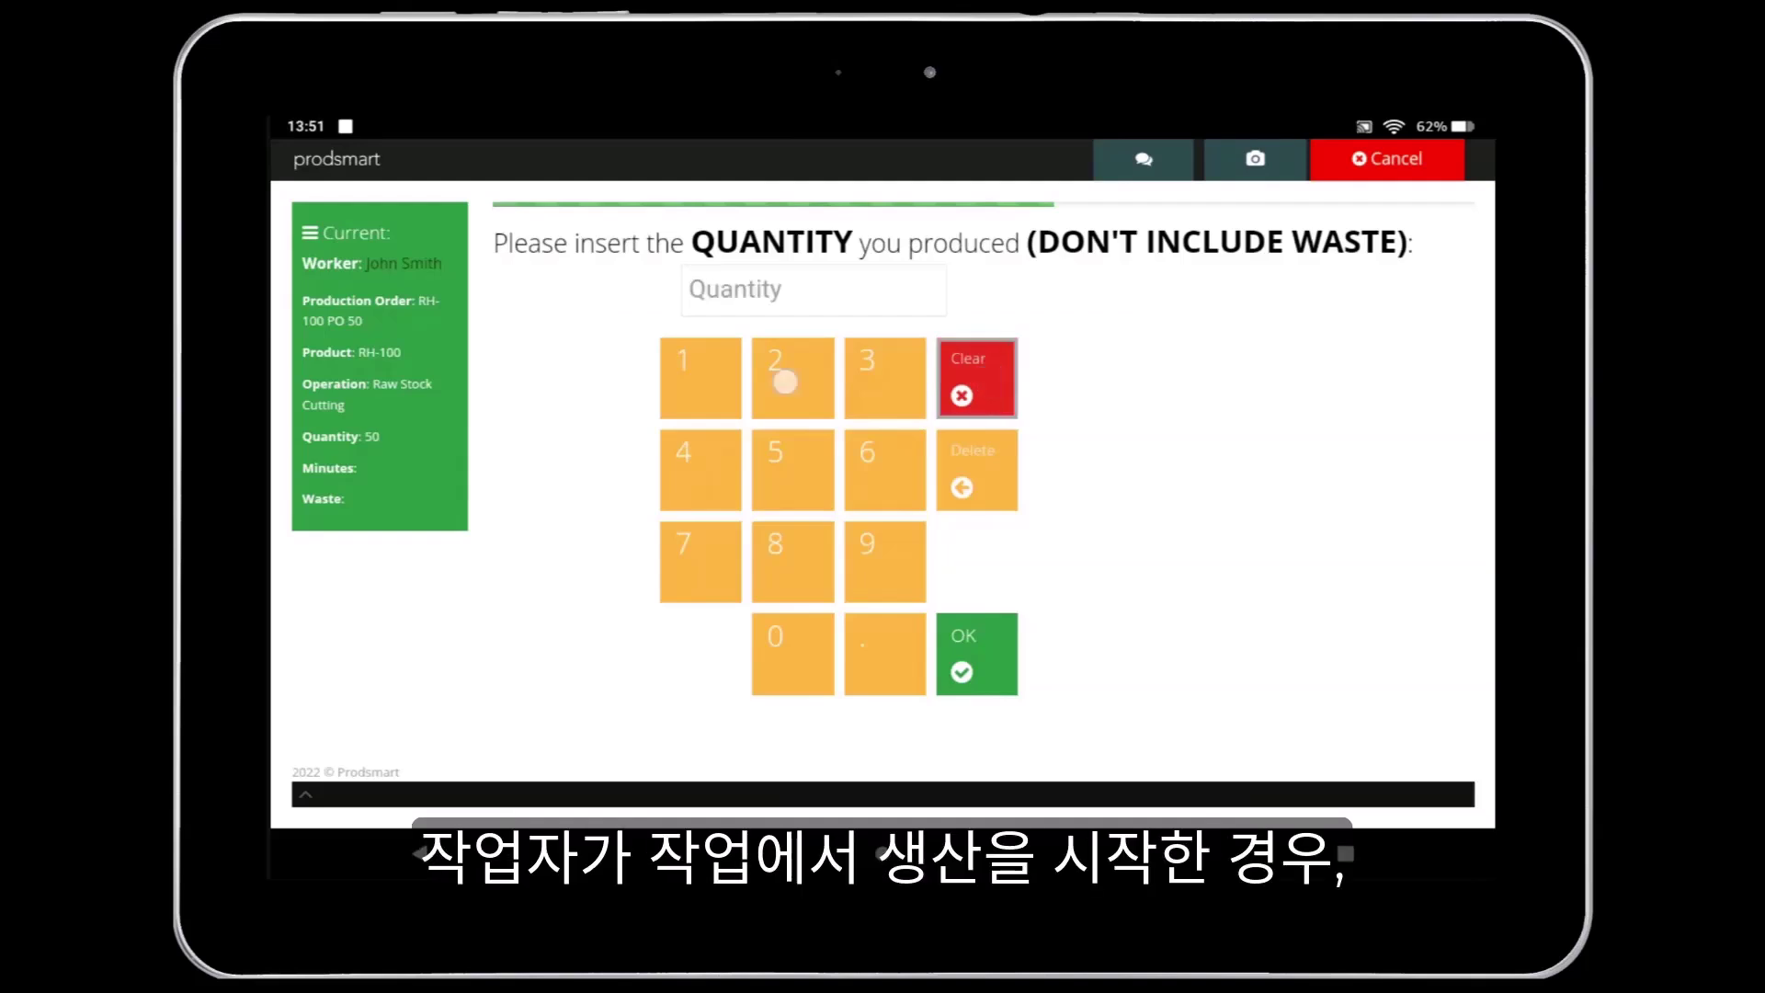
{"action": "left_click", "coordinate": [784, 380]}
{"action": "left_click", "coordinate": [784, 650]}
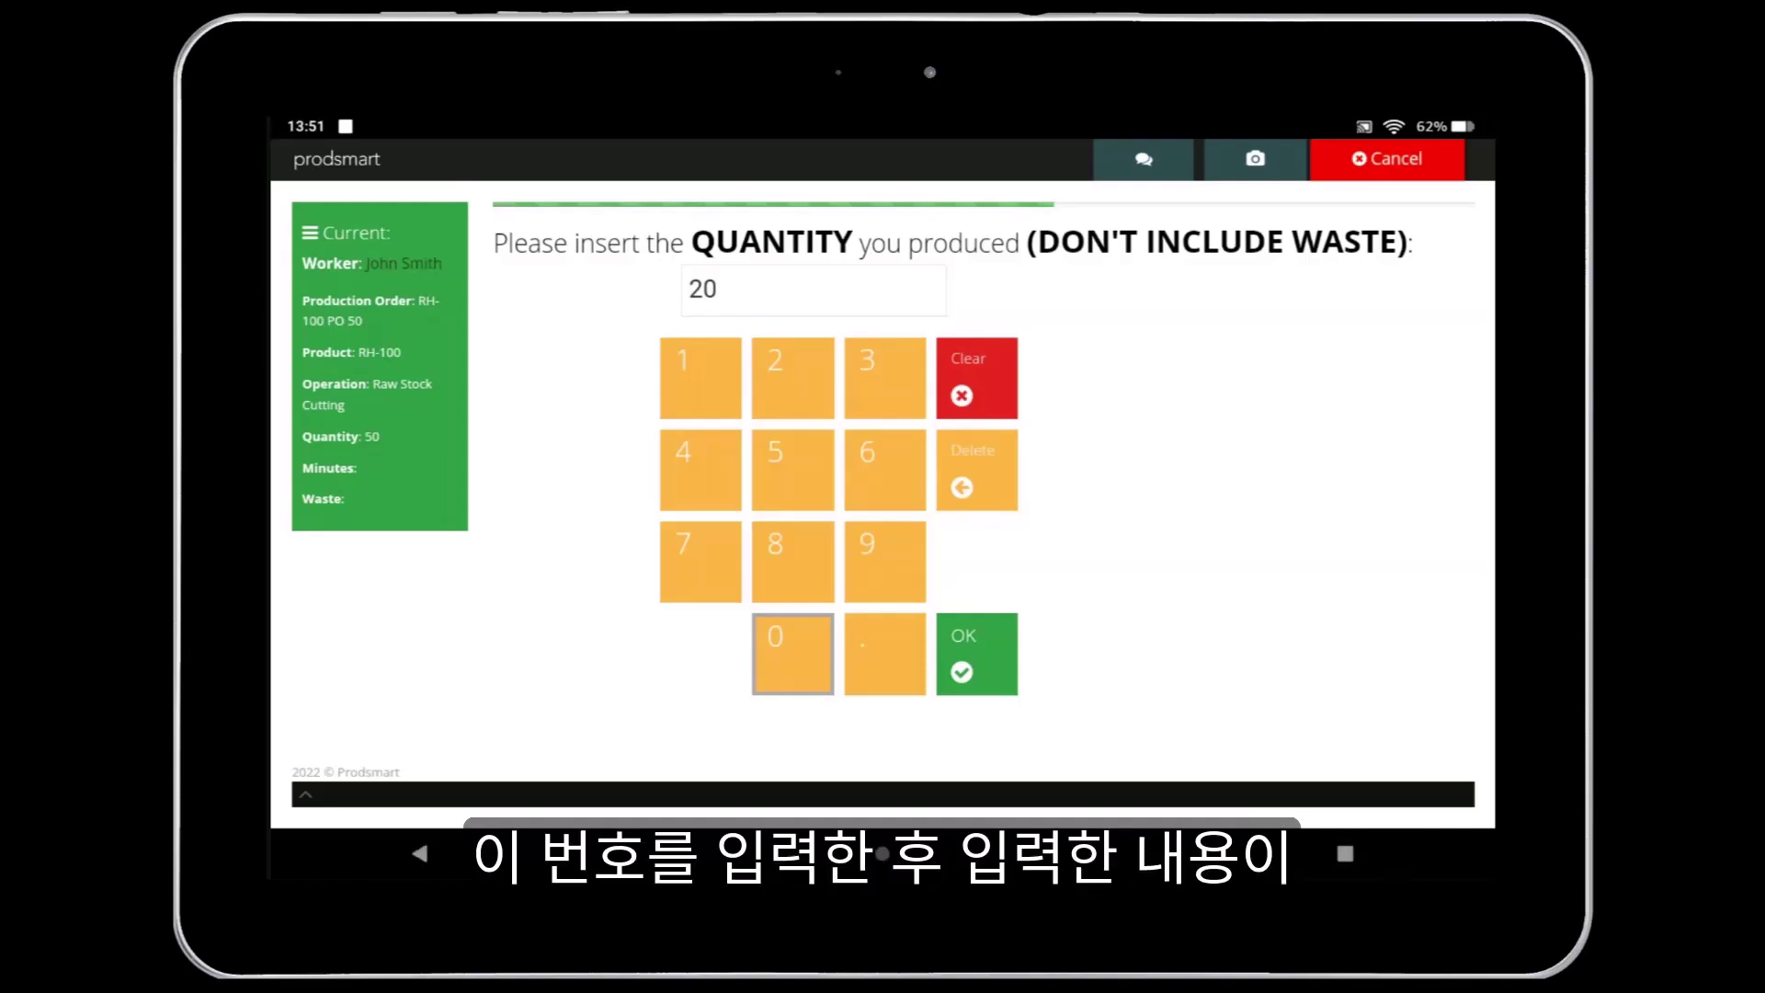
{"action": "left_click", "coordinate": [973, 642]}
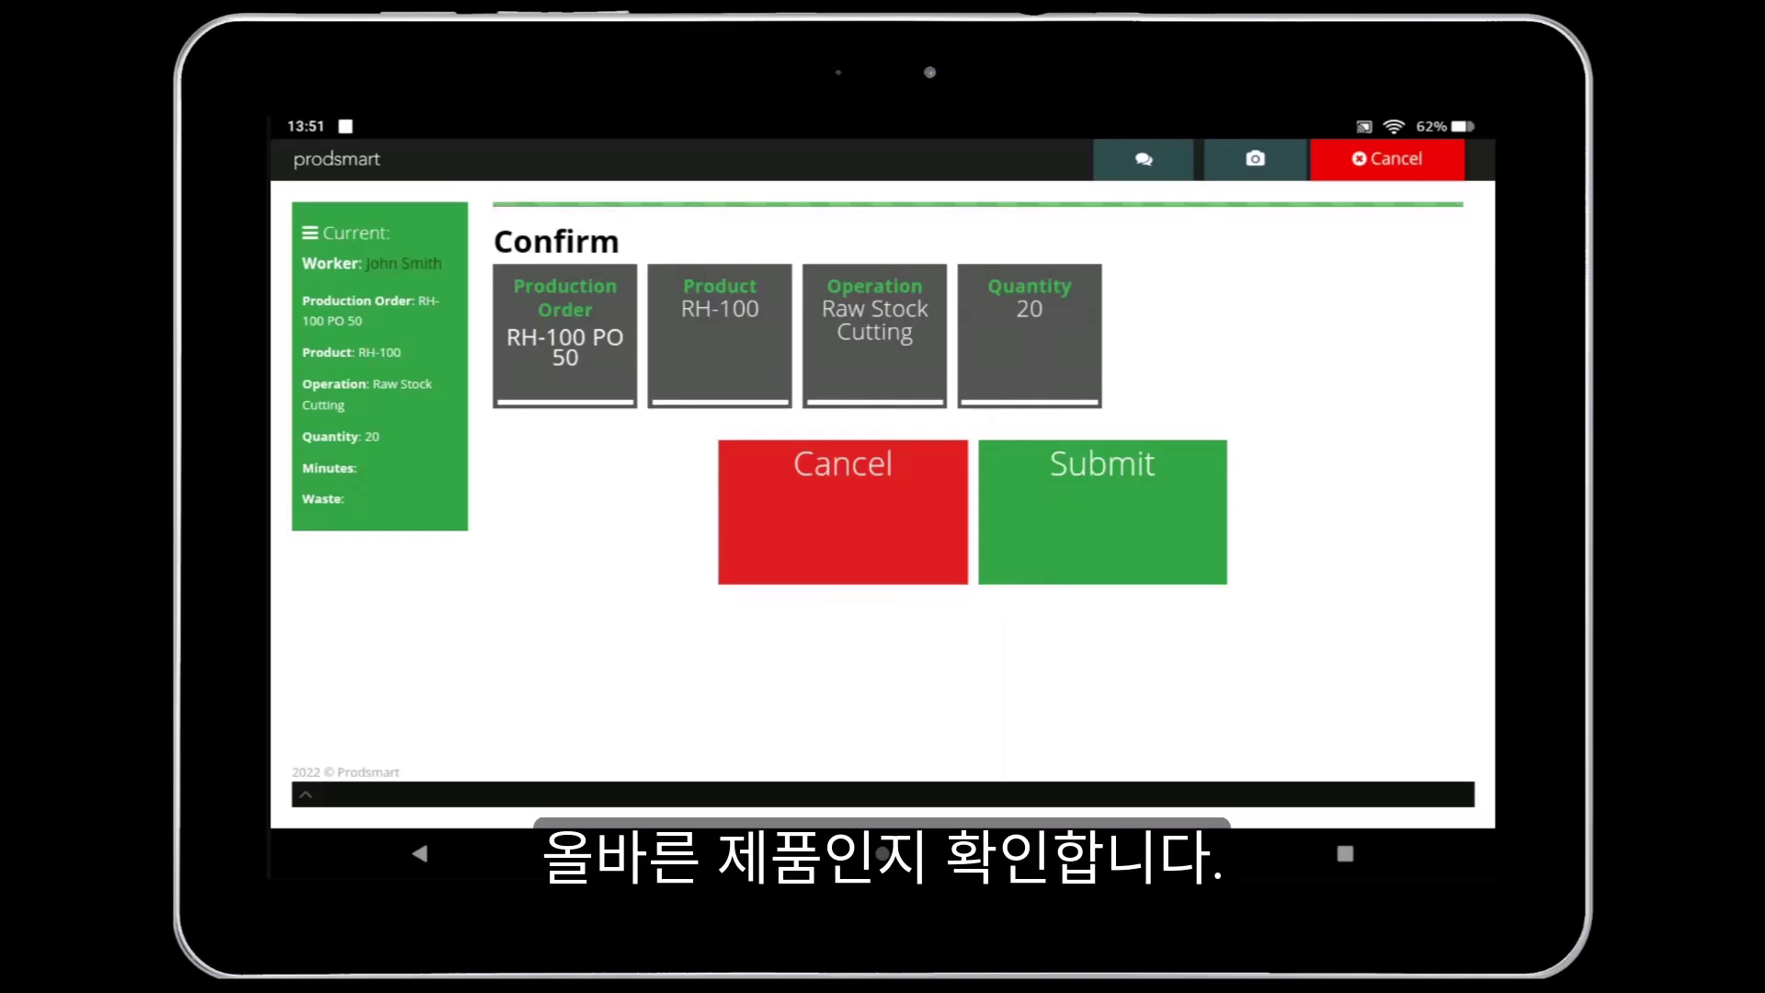
{"action": "left_click", "coordinate": [1145, 480]}
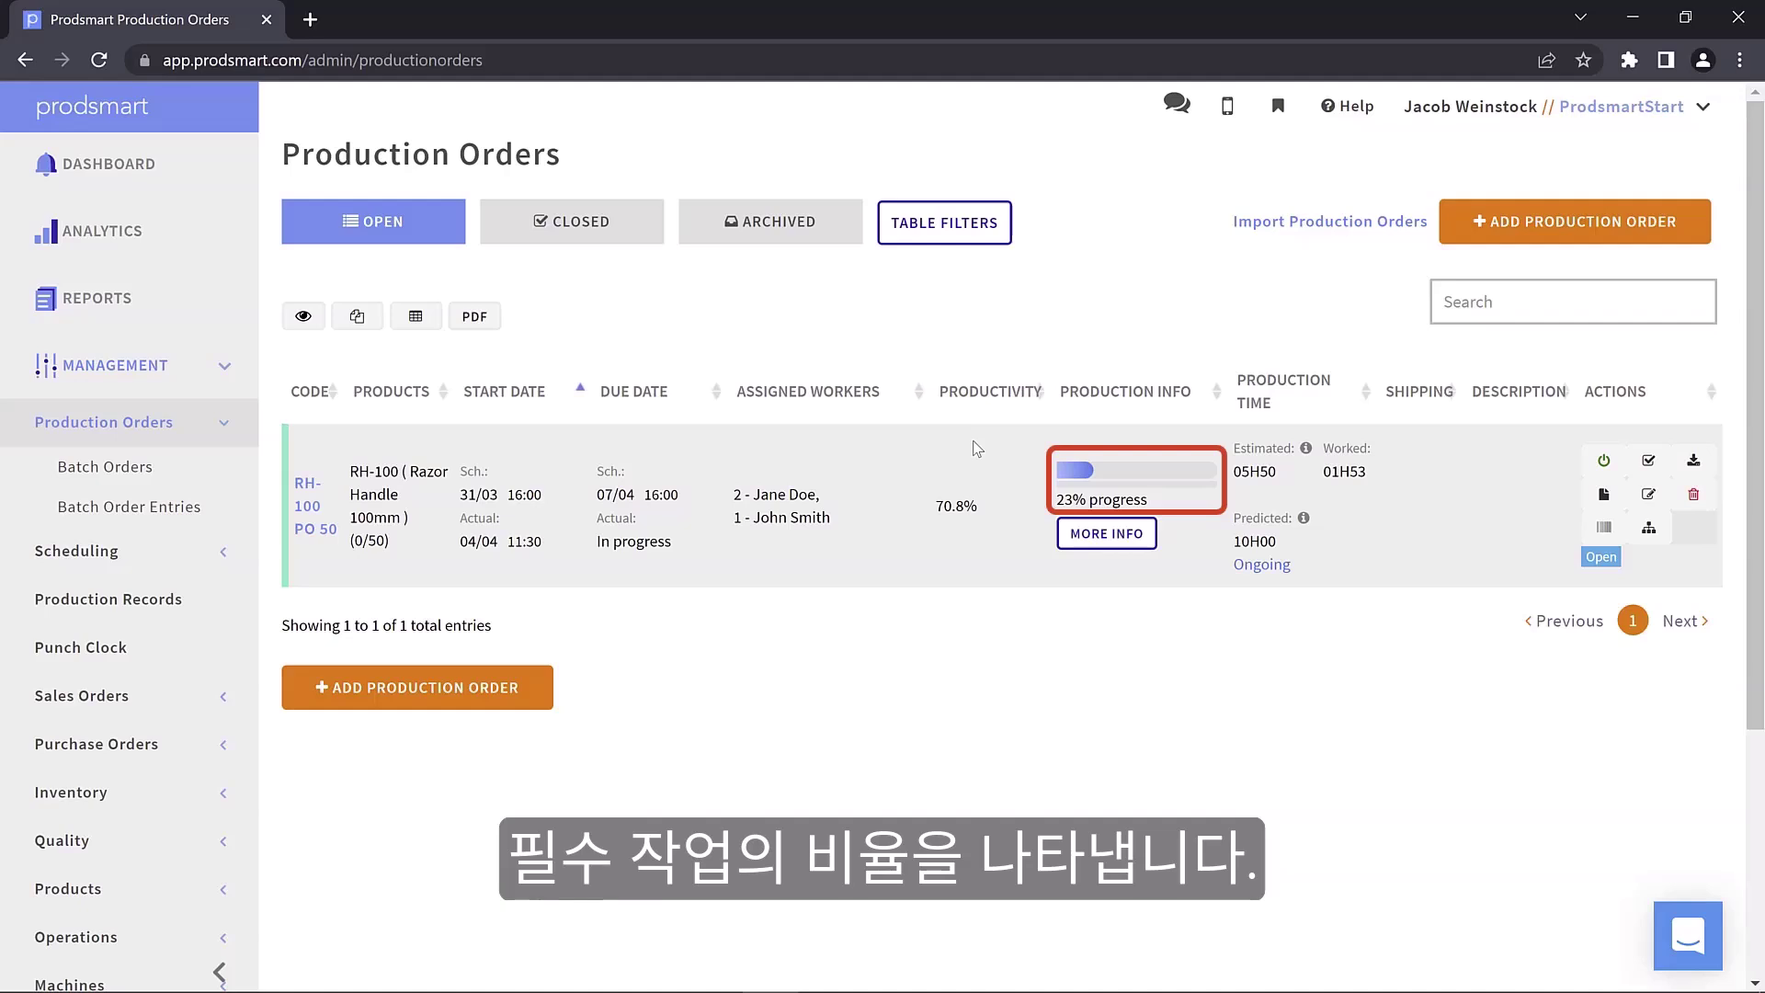
Step: In the Prodsmart web app, generate a productions report filtered to worker 2 and export it as a PDF
{"action": "mouse_move", "coordinate": [1108, 475]}
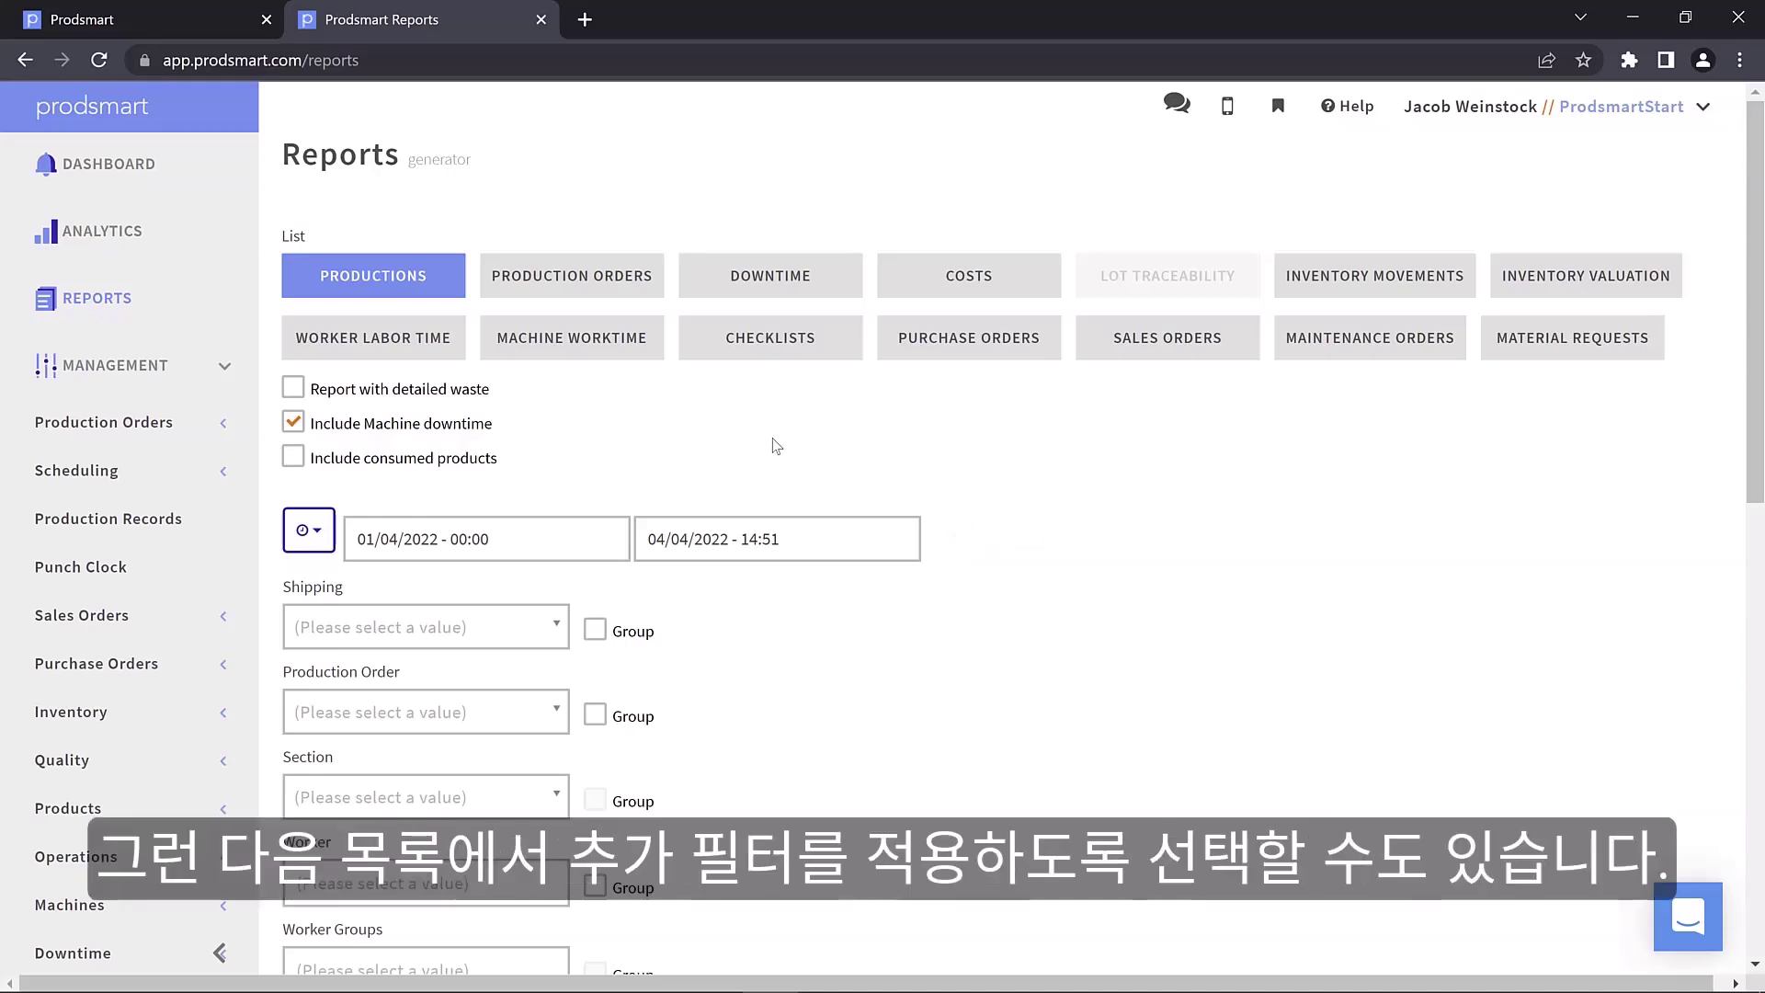
{"action": "scroll", "coordinate": [777, 446], "scroll_direction": "down", "scroll_amount": 3}
{"action": "left_click", "coordinate": [469, 572]}
{"action": "left_click", "coordinate": [387, 664]}
{"action": "scroll", "coordinate": [386, 664], "scroll_direction": "down", "scroll_amount": 8}
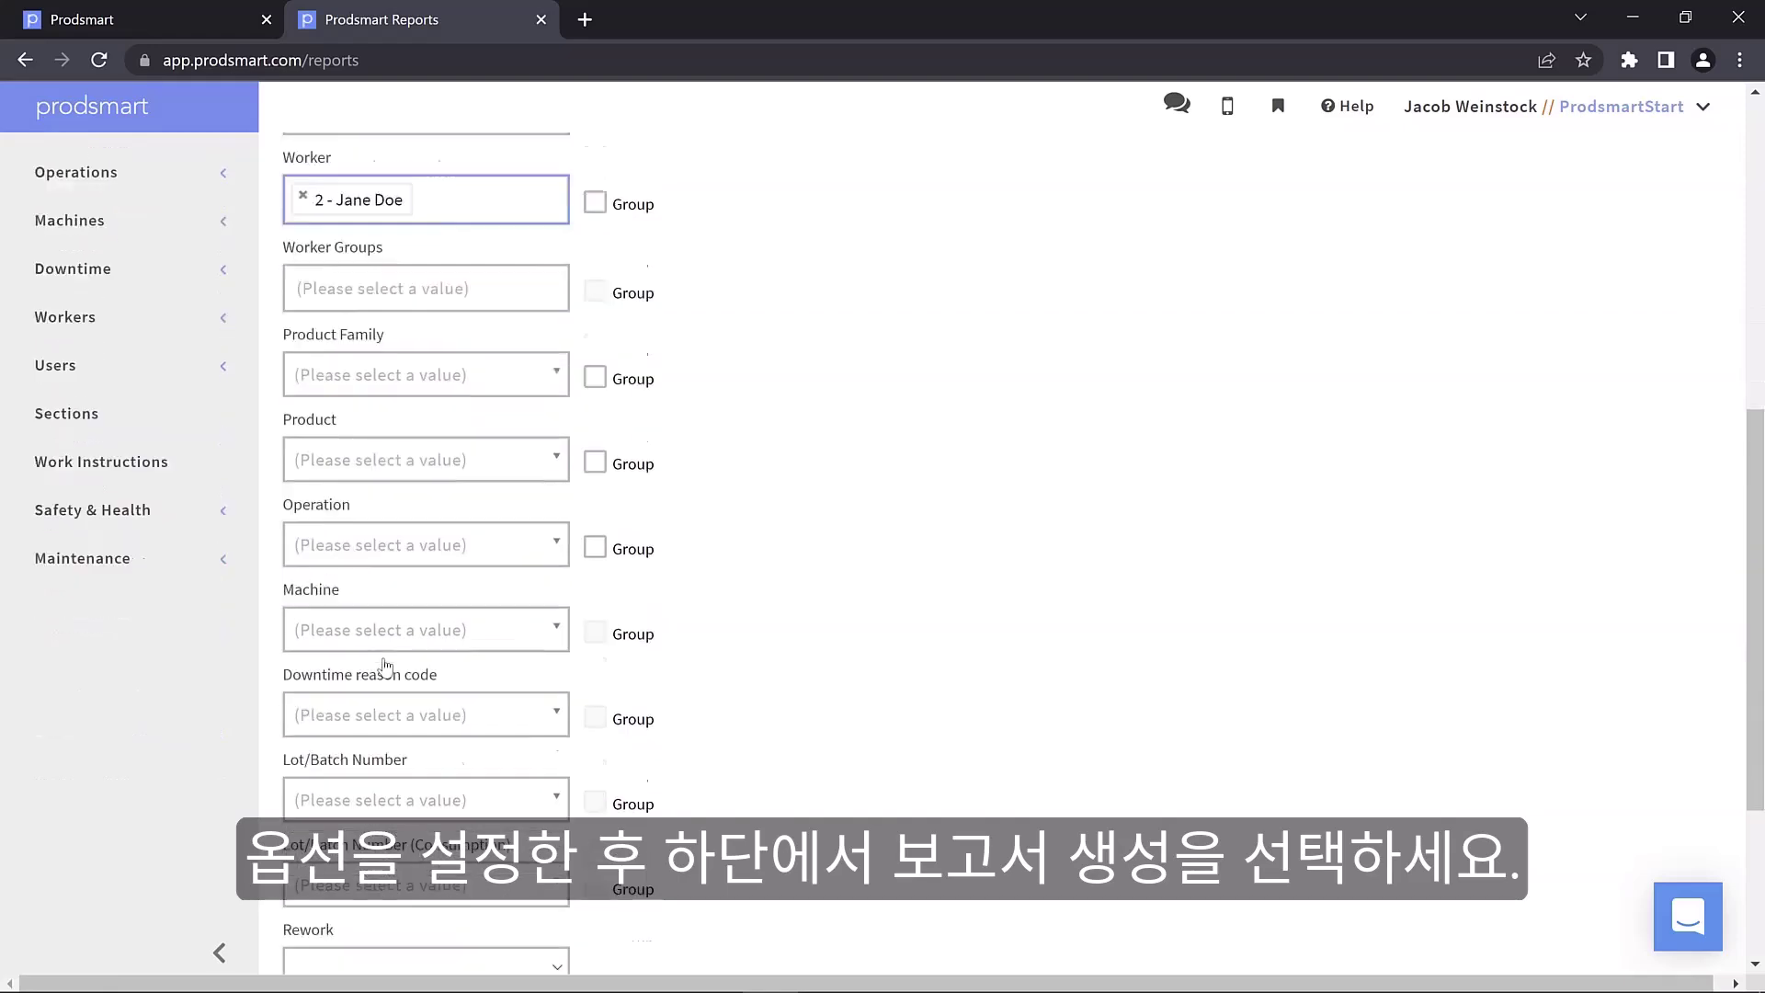
{"action": "left_click", "coordinate": [386, 870]}
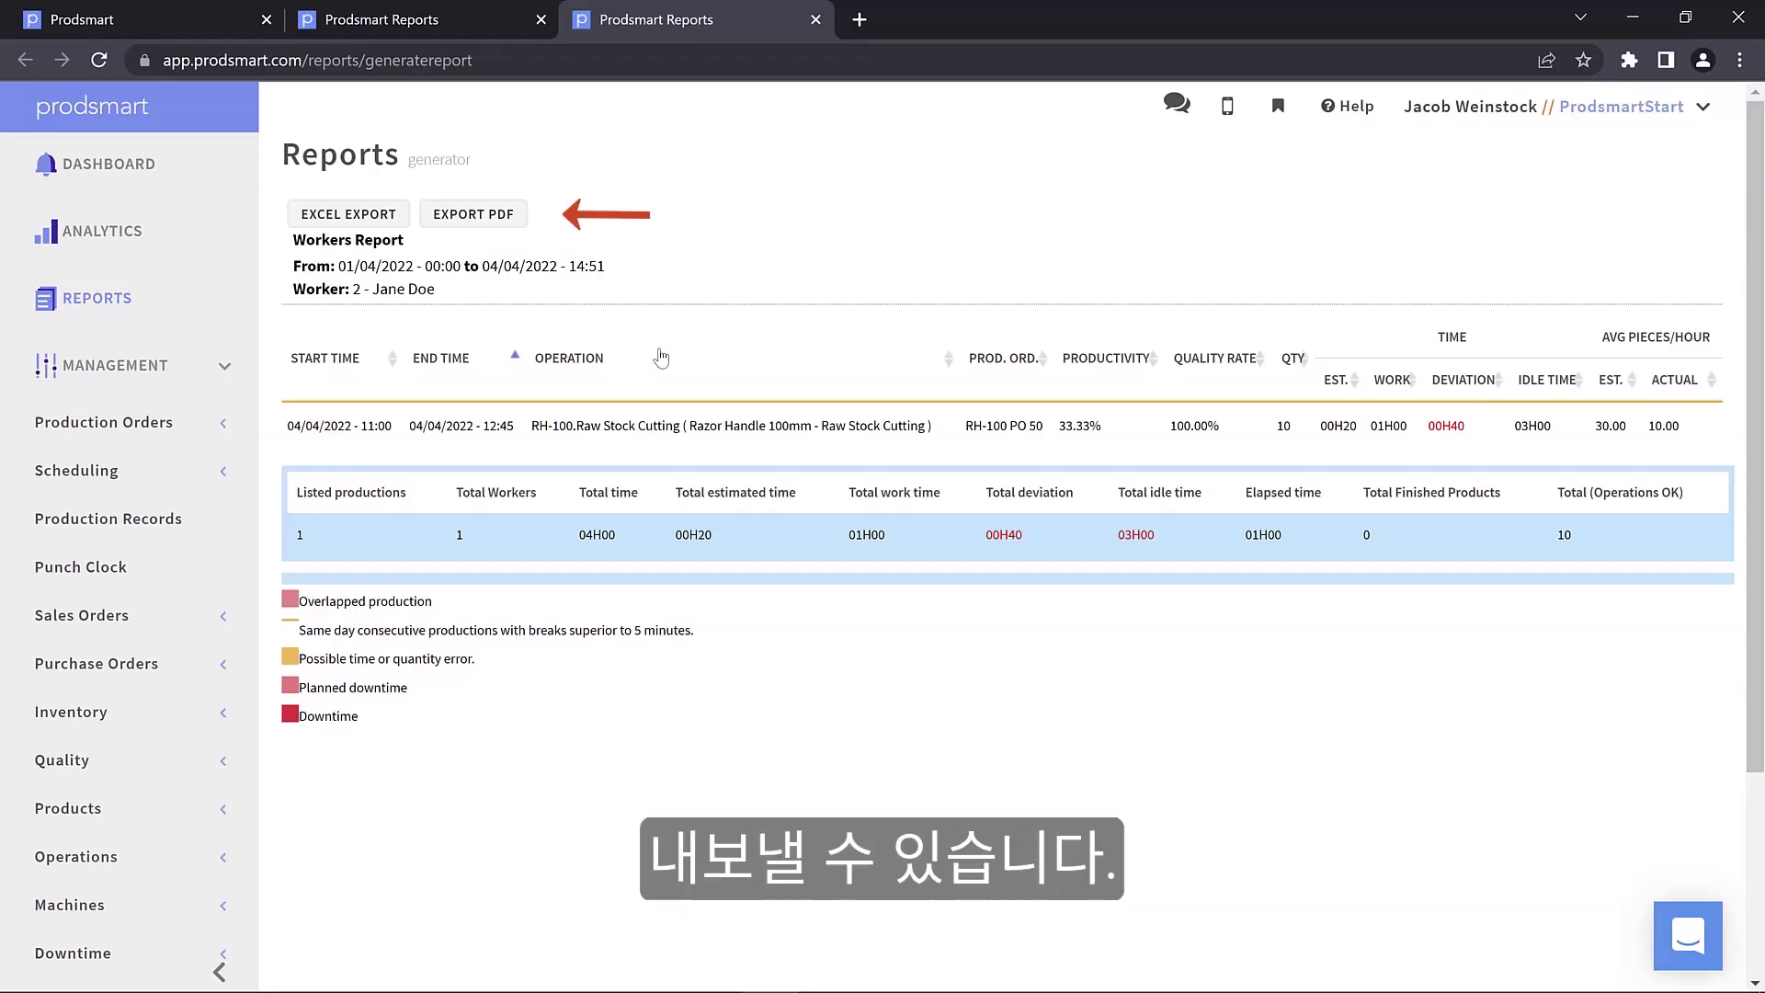
{"action": "left_click", "coordinate": [472, 214]}
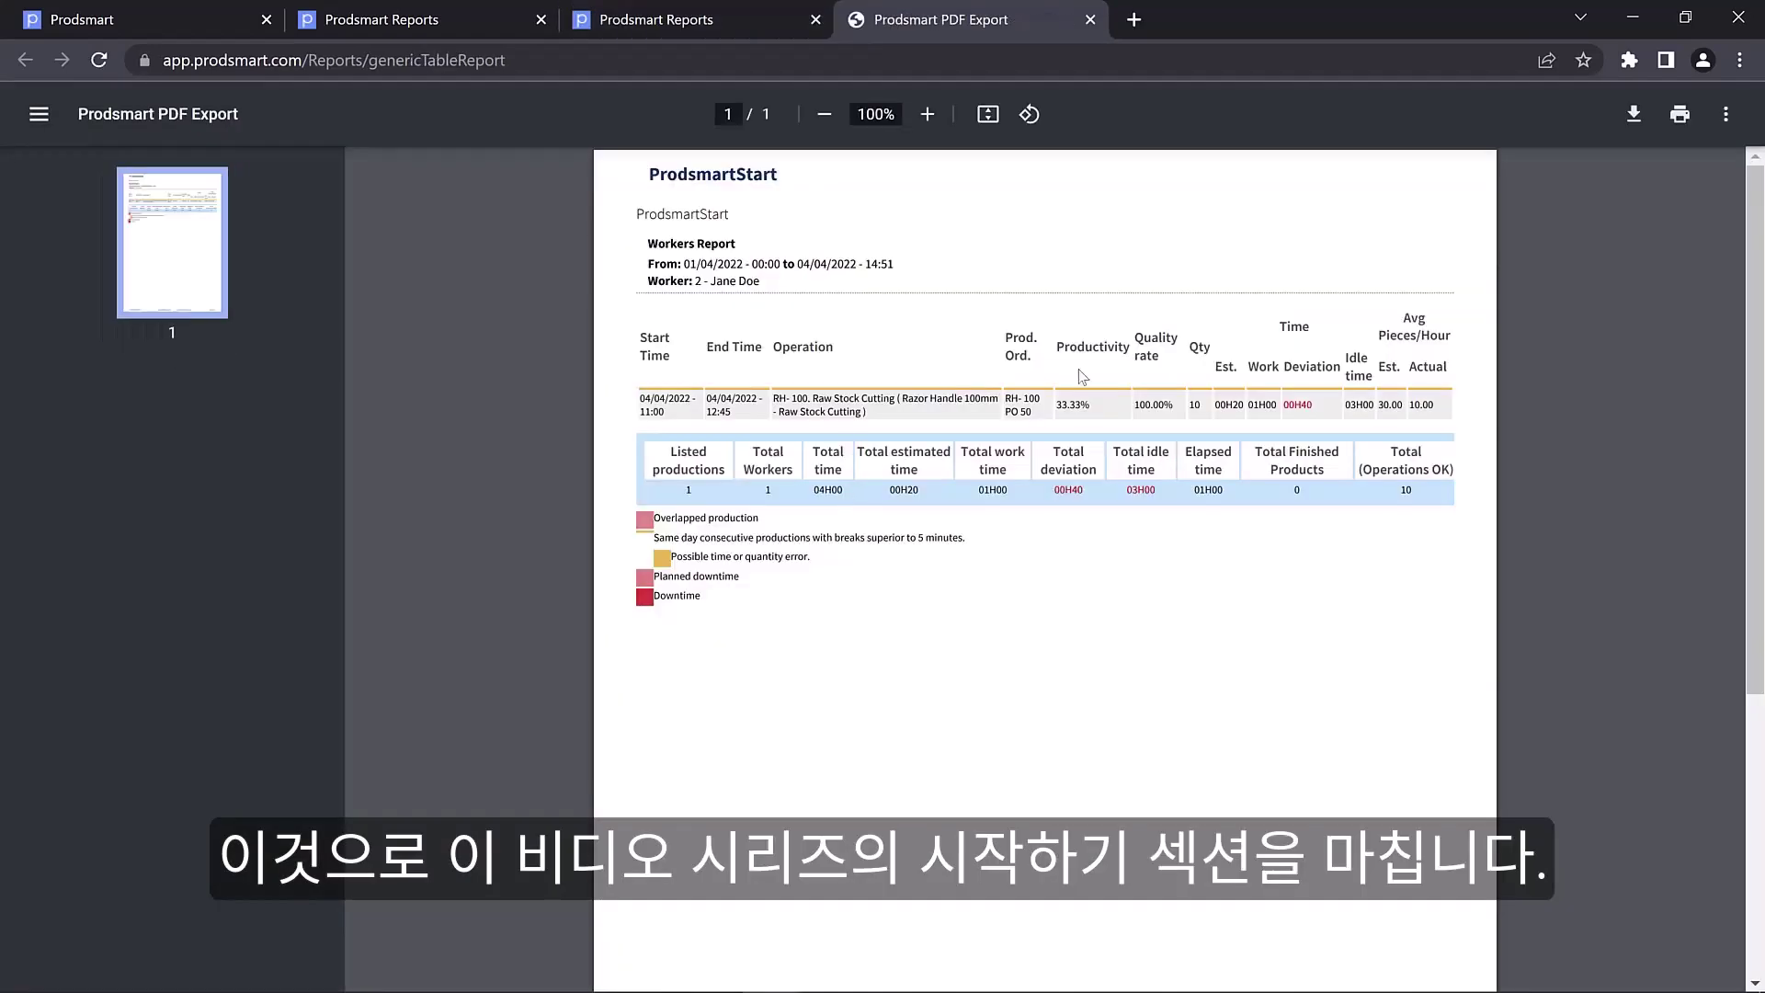
{"action": "scroll", "coordinate": [1479, 295], "scroll_direction": "up", "scroll_amount": 3}
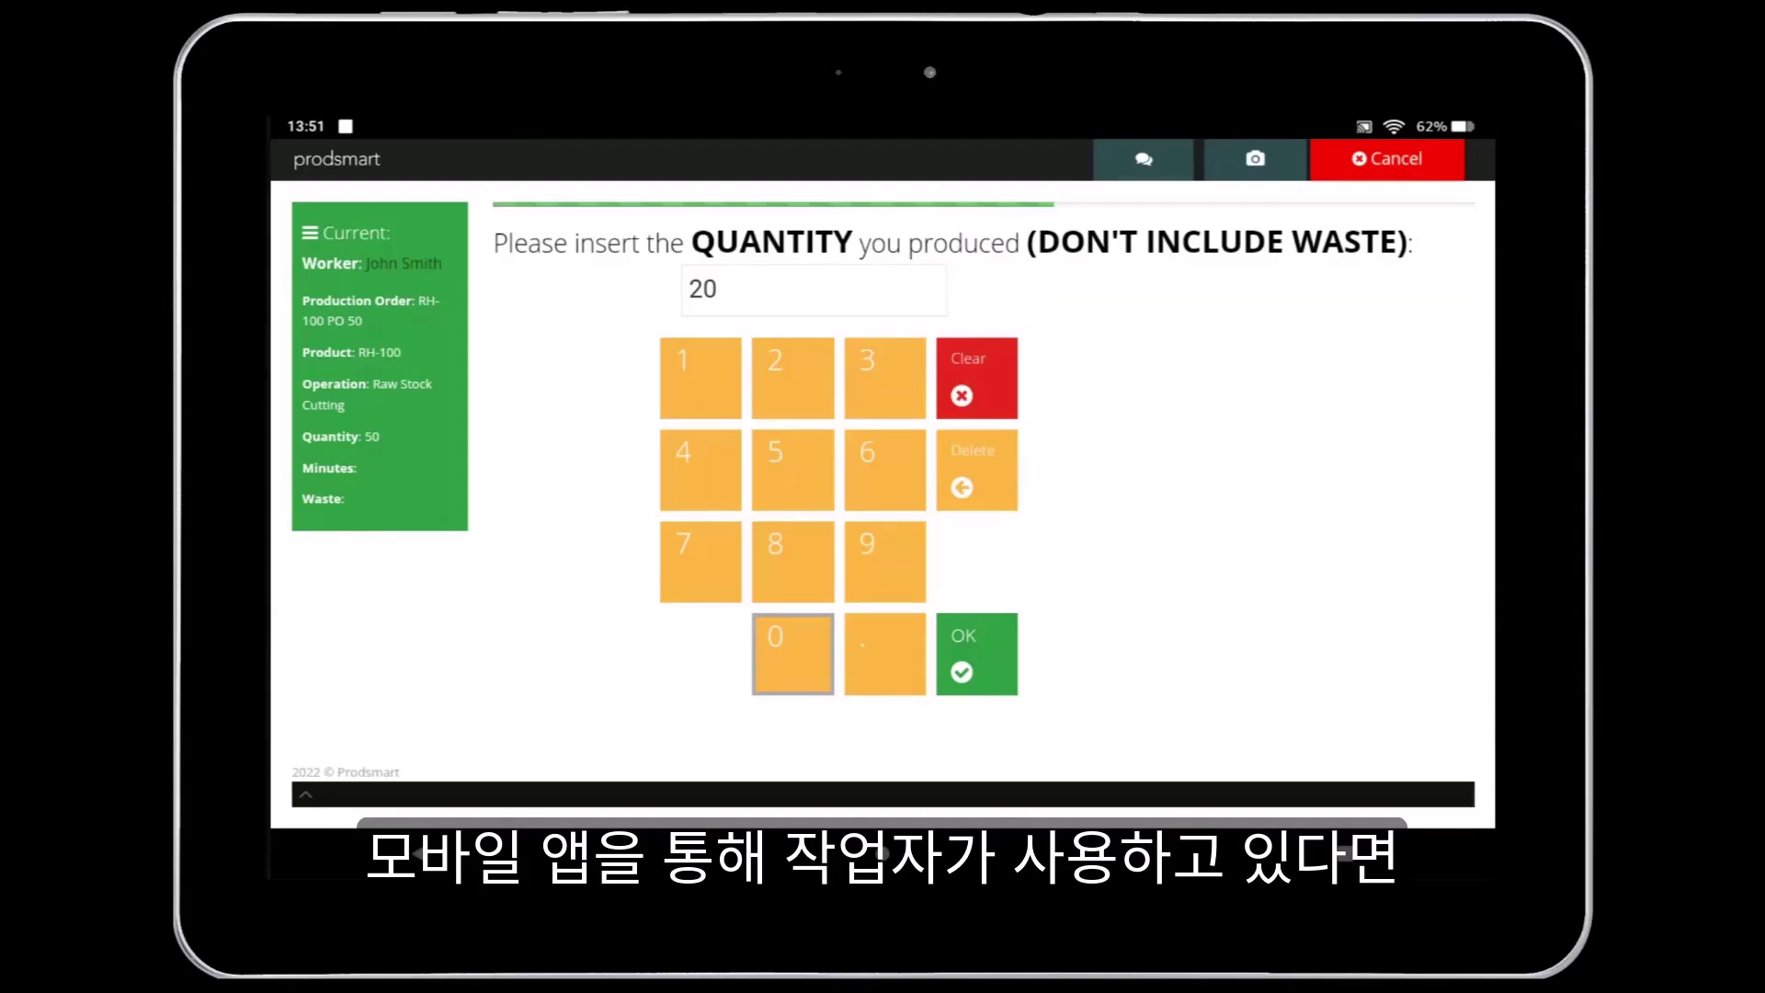
Step: In the tablet app, confirm the produced quantity of 20 and submit the entry for production order RH-100 PO 50
{"action": "left_click", "coordinate": [976, 654]}
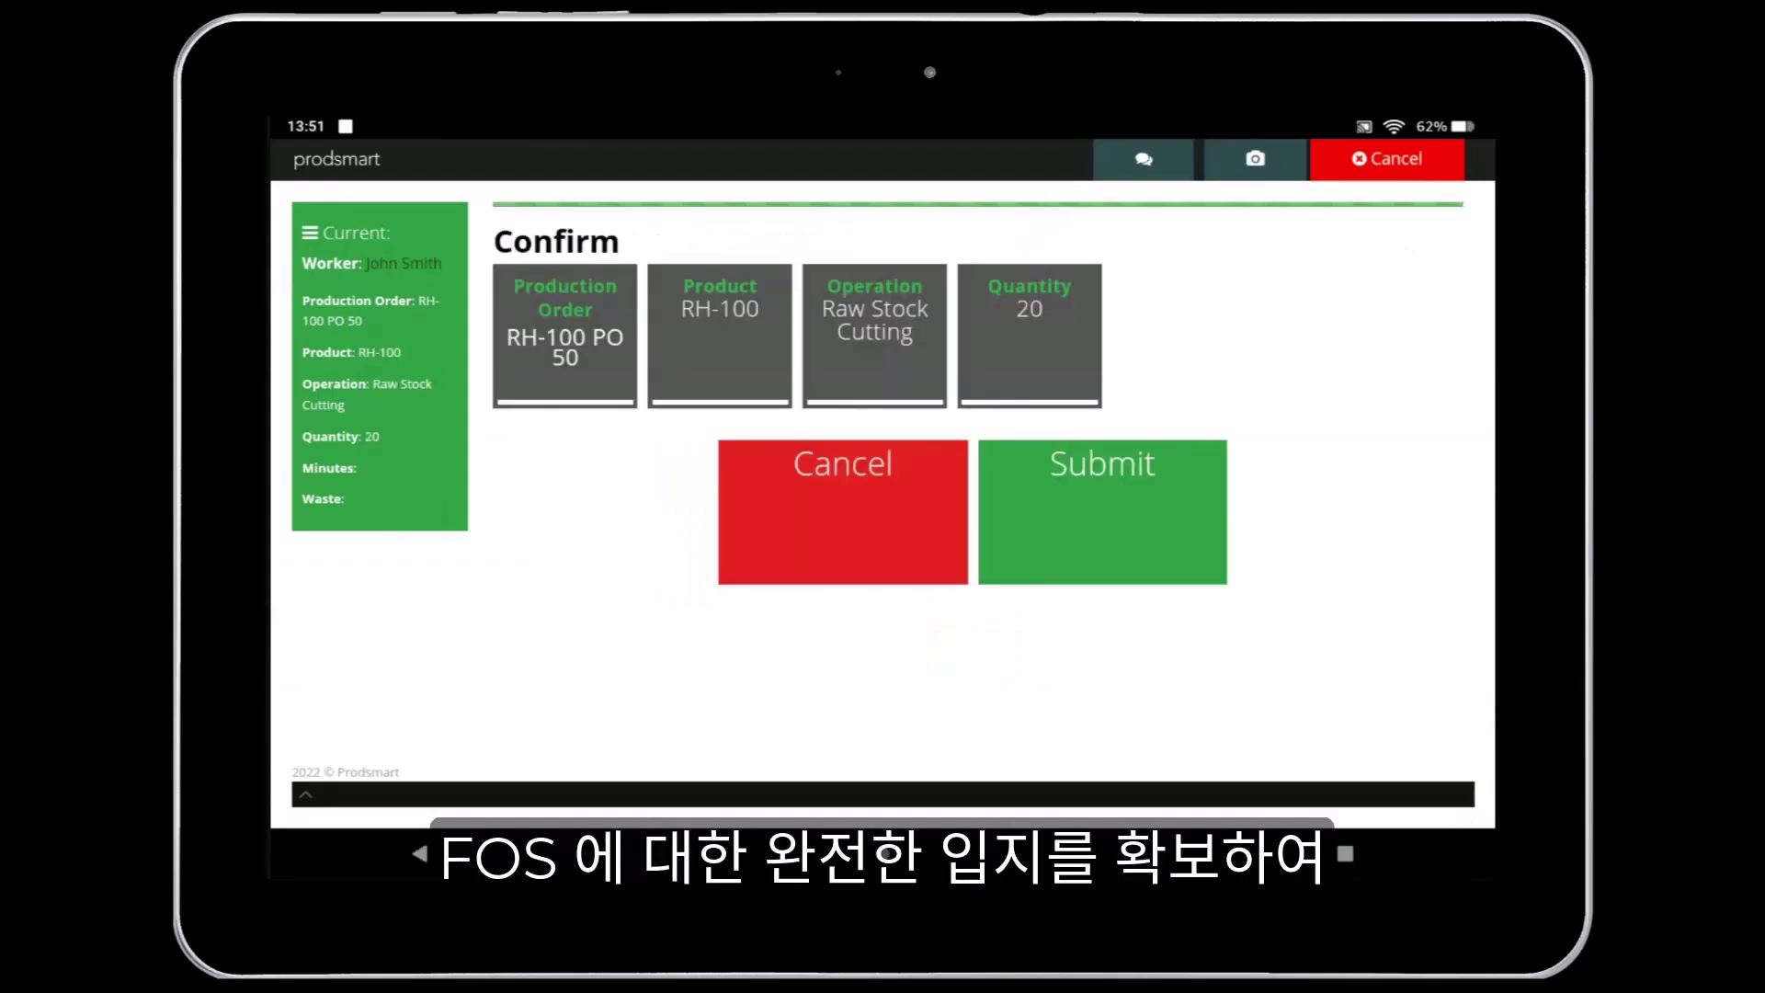
{"action": "left_click", "coordinate": [1145, 480]}
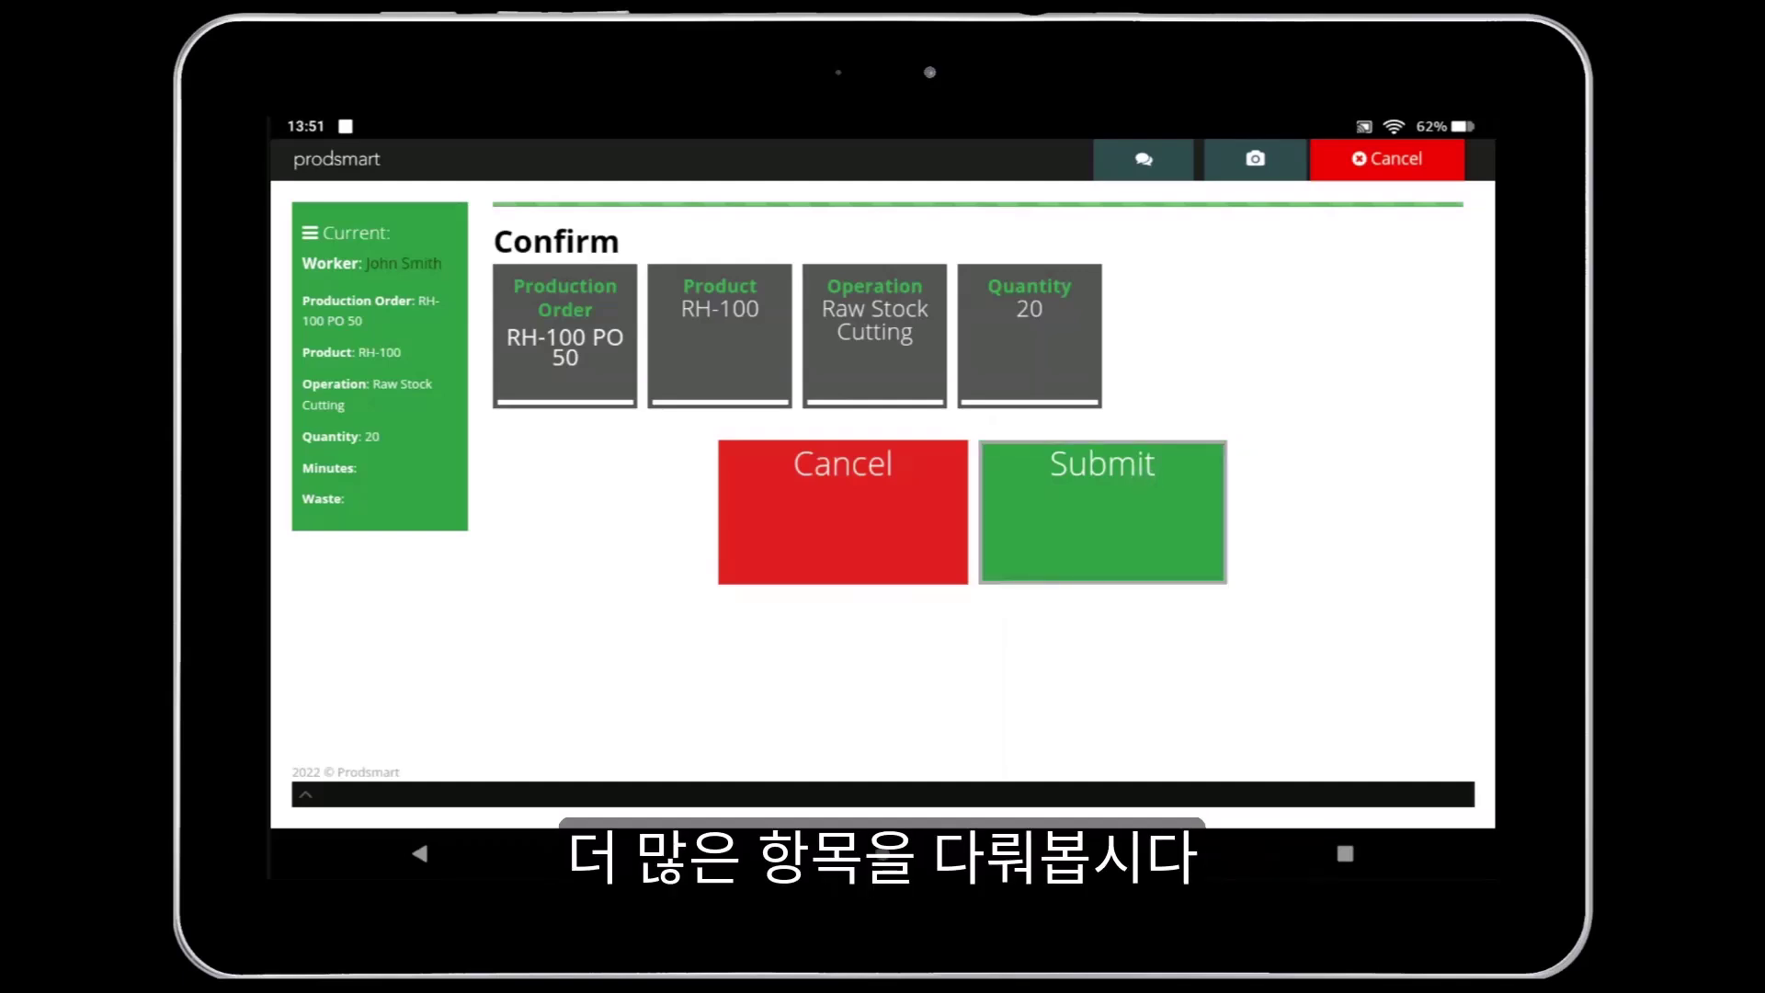
Step: In the Prodsmart web app, give the new product the code RTC-42 and the name Razor Top Cap 42mm
{"action": "type", "text": "RTC-42"}
{"action": "left_click", "coordinate": [380, 356]}
{"action": "type", "text": "Razor Top Cap 42mm"}
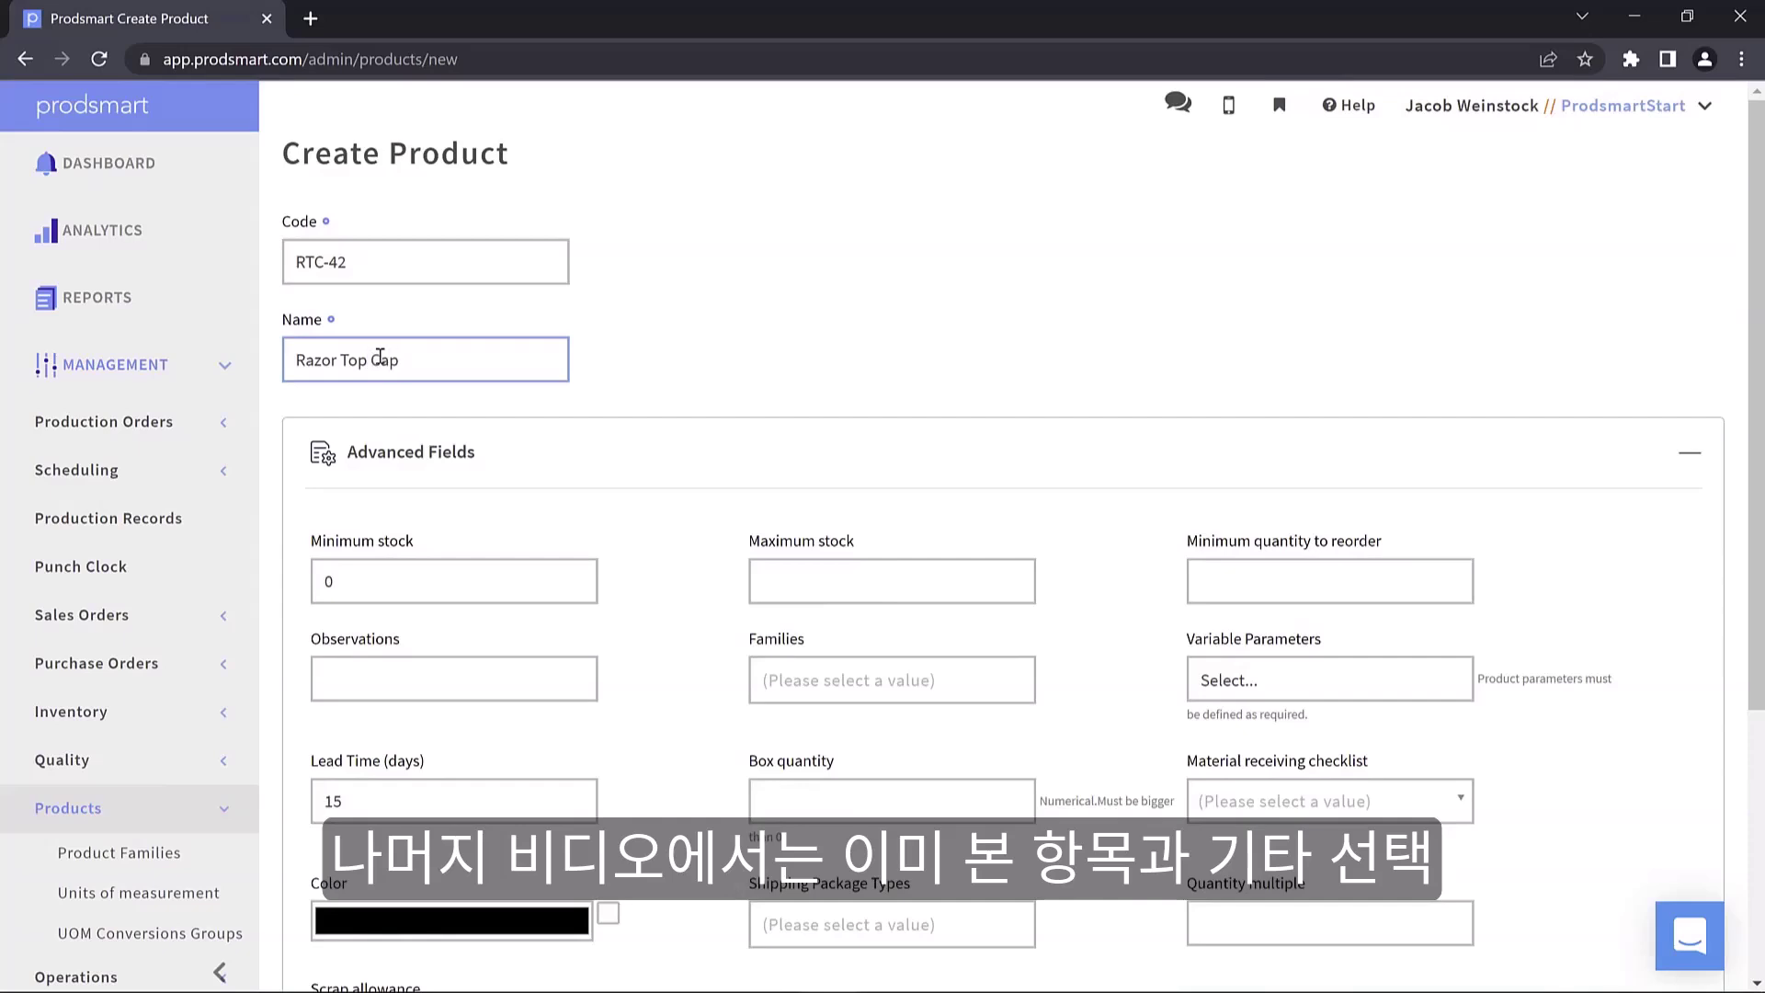
Step: Set the new product's minimum stock to 10 and maximum stock to 200
{"action": "scroll", "coordinate": [612, 454], "scroll_direction": "down", "scroll_amount": 3}
{"action": "key", "text": "Tab"}
{"action": "type", "text": "10"}
{"action": "left_click", "coordinate": [806, 274]}
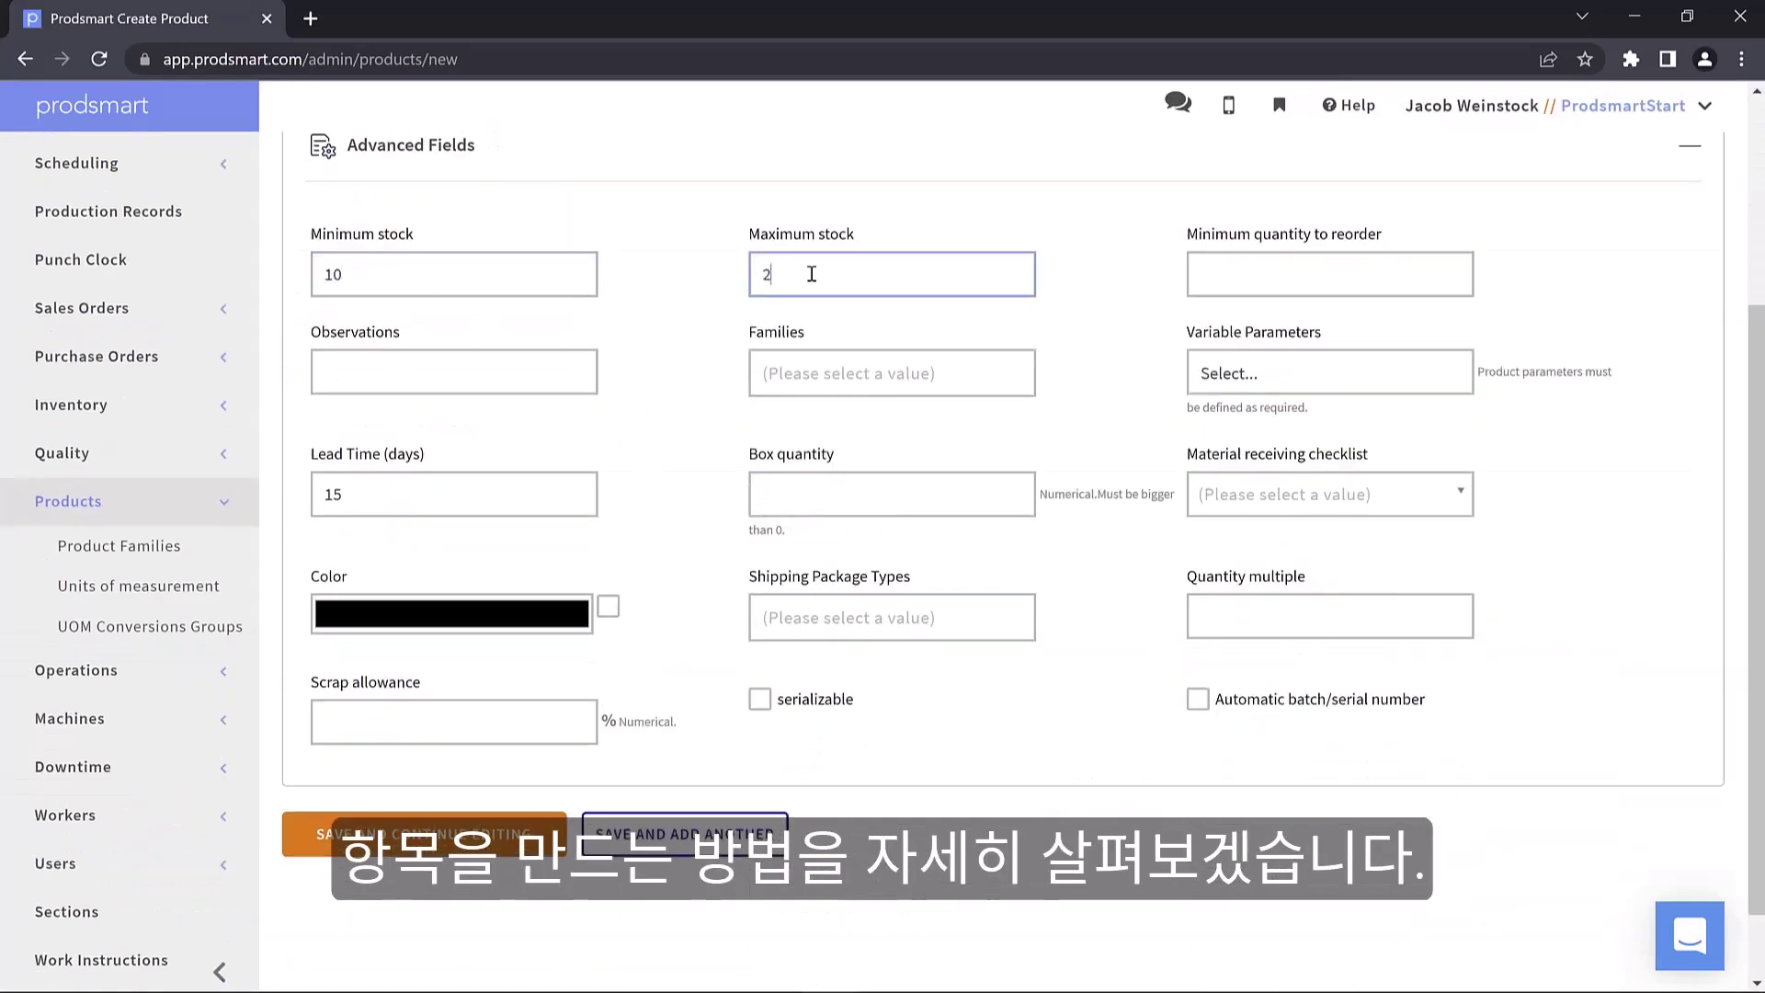
{"action": "type", "text": "200"}
{"action": "left_click", "coordinate": [1250, 286]}
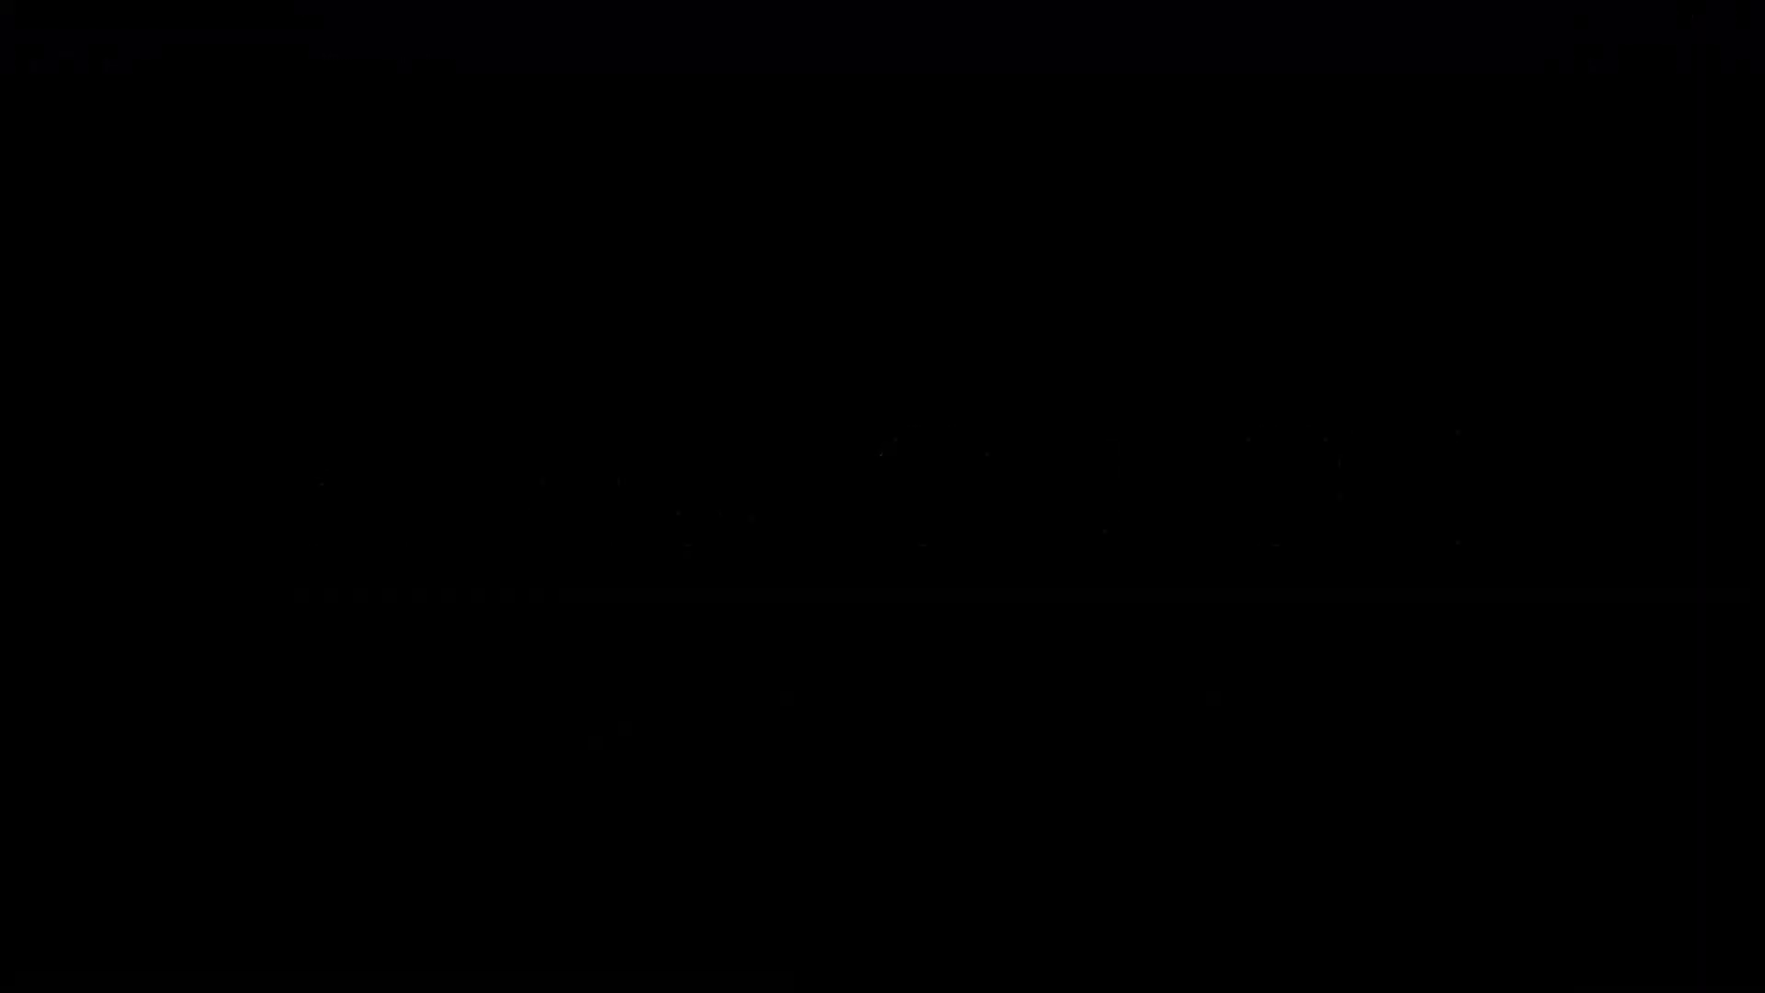